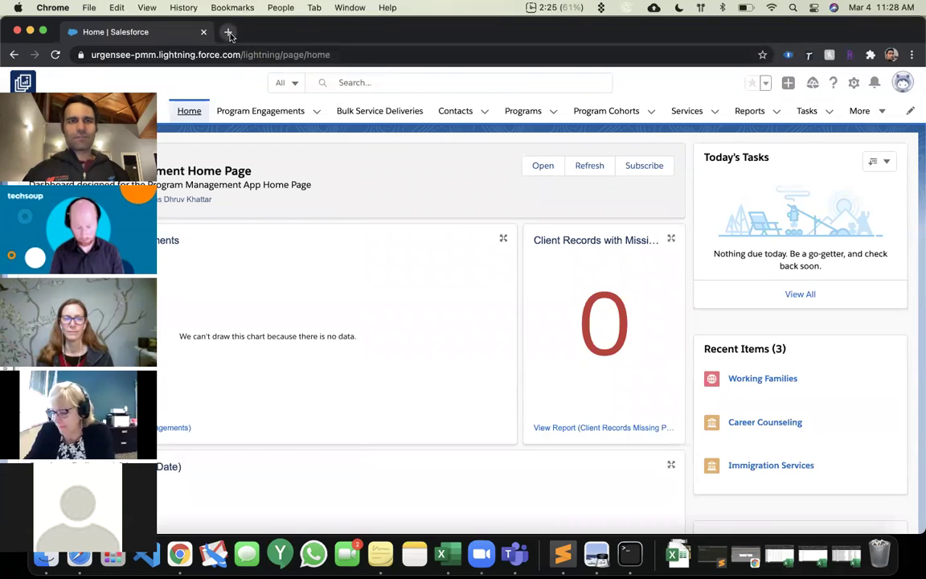
Open the Nonprofit Cloud pricing page in a new tab and scroll to the plan price cards.
{"action": "left_click", "coordinate": [229, 34]}
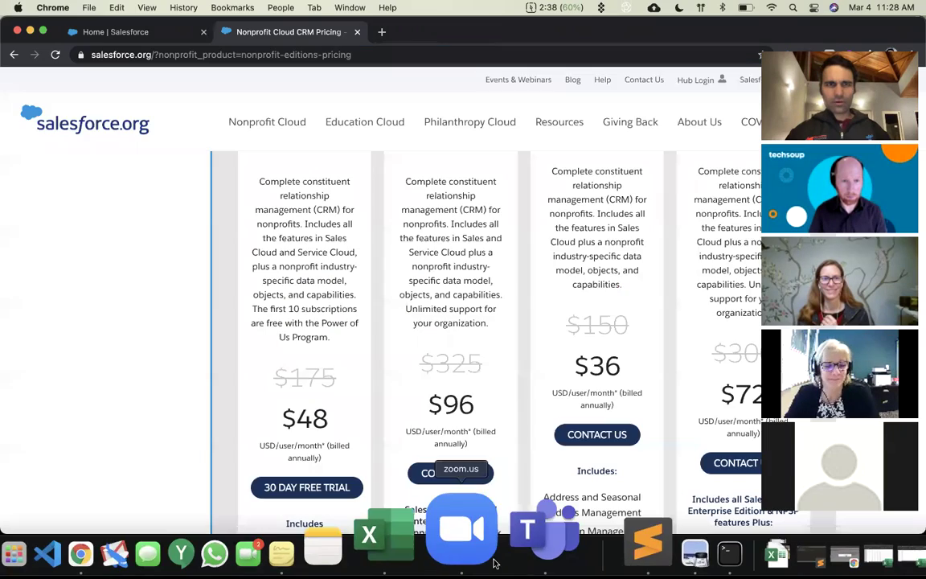
{"action": "scroll", "coordinate": [512, 314], "scroll_direction": "up", "scroll_amount": 10}
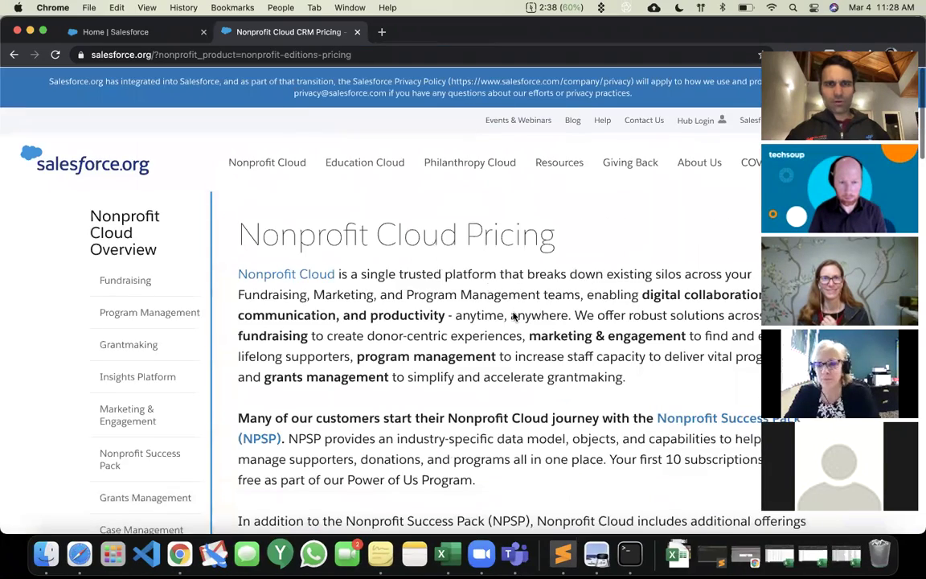
{"action": "scroll", "coordinate": [513, 316], "scroll_direction": "down", "scroll_amount": 10}
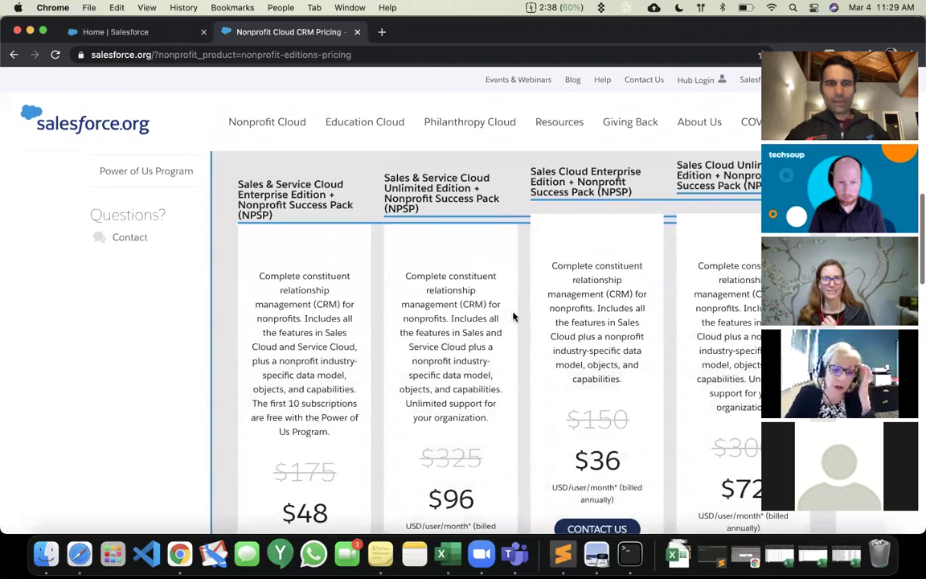
{"action": "scroll", "coordinate": [512, 316], "scroll_direction": "down", "scroll_amount": 2}
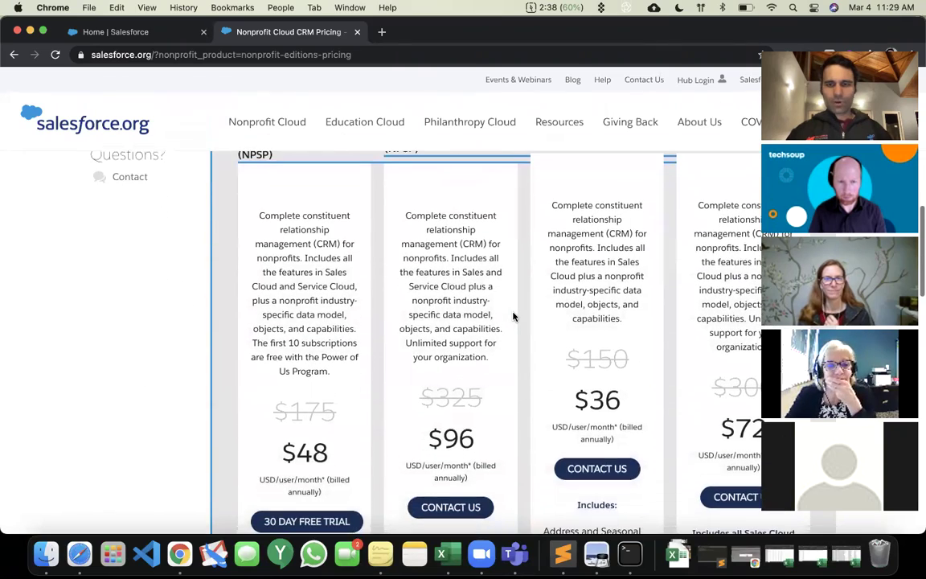
{"action": "scroll", "coordinate": [514, 315], "scroll_direction": "up", "scroll_amount": 2}
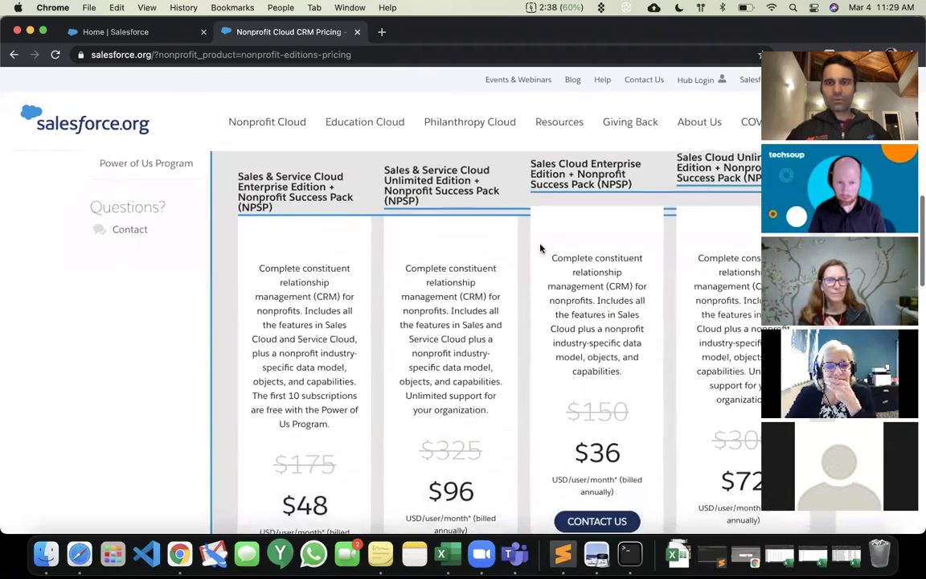
{"action": "scroll", "coordinate": [540, 248], "scroll_direction": "down", "scroll_amount": 1}
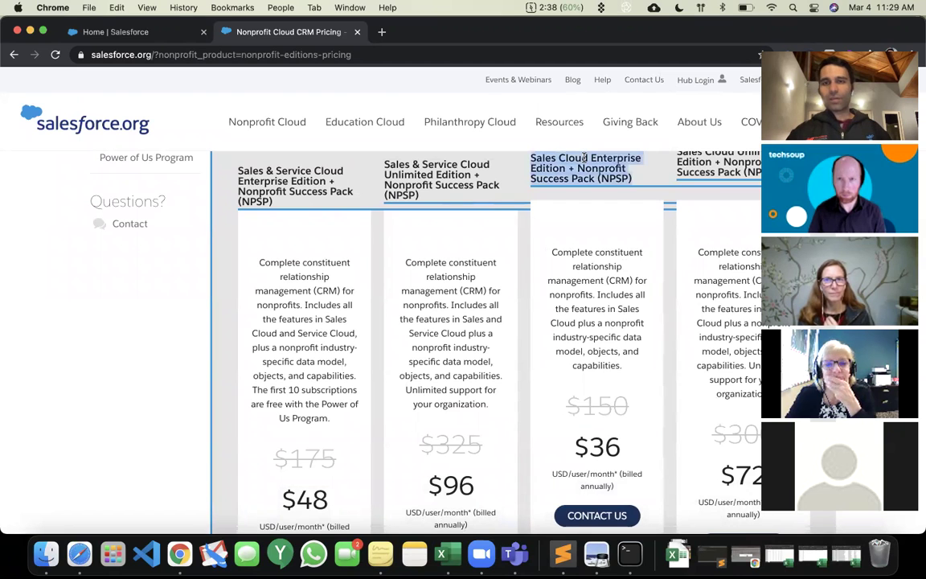
{"action": "scroll", "coordinate": [593, 257], "scroll_direction": "down", "scroll_amount": 2}
Highlight the $36 Sales Cloud Enterprise + NPSP price, then bring up Spotlight.
{"action": "triple_click", "coordinate": [597, 361]}
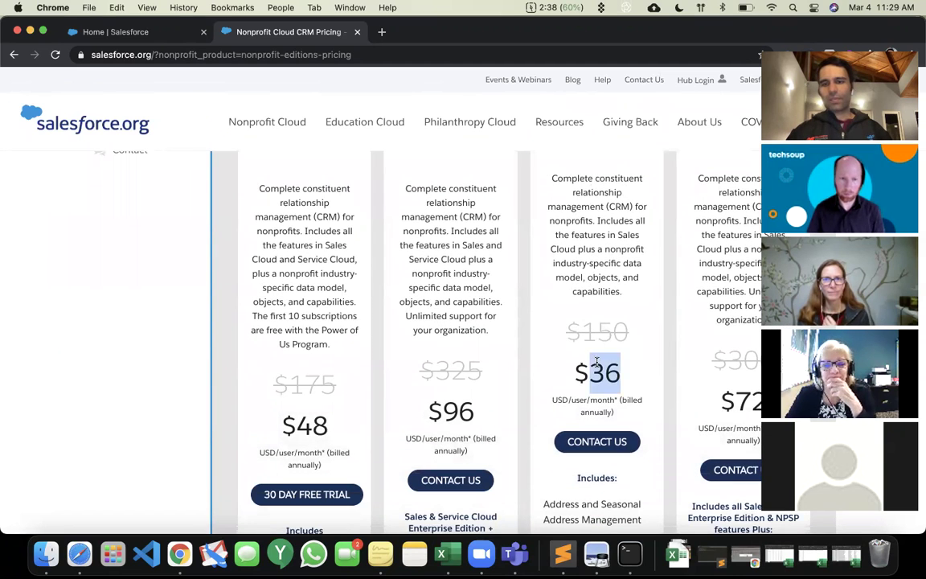
{"action": "left_click", "coordinate": [596, 362]}
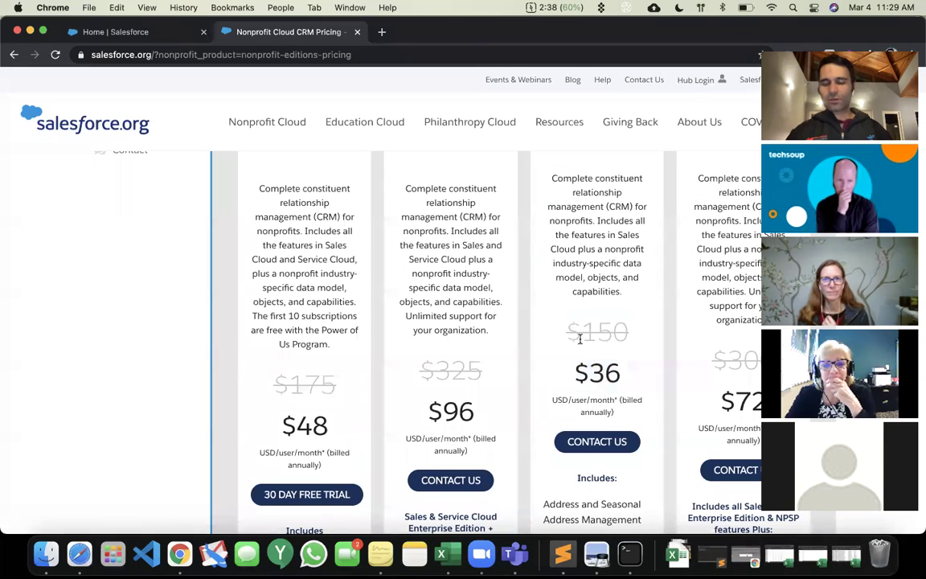
{"action": "key", "text": "super+space"}
{"action": "key", "text": "Escape"}
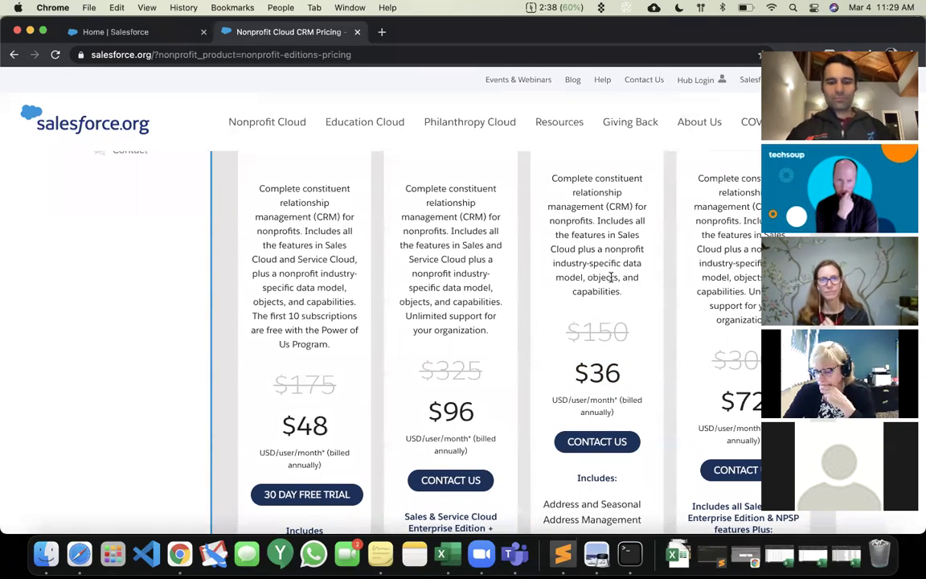
{"action": "key", "text": "super+space"}
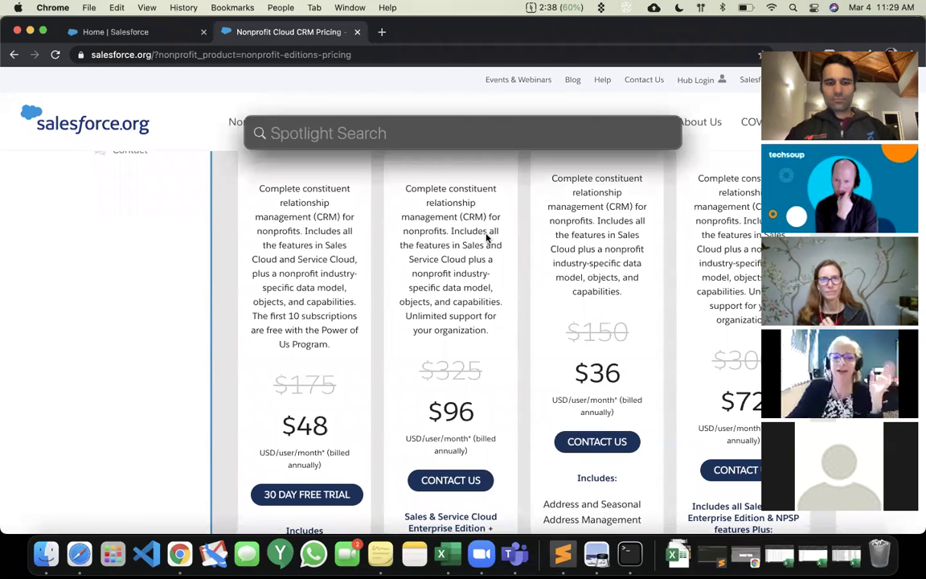
Calculate 36*12 = 432 in Spotlight, then close the pricing tab.
{"action": "type", "text": "36*12"}
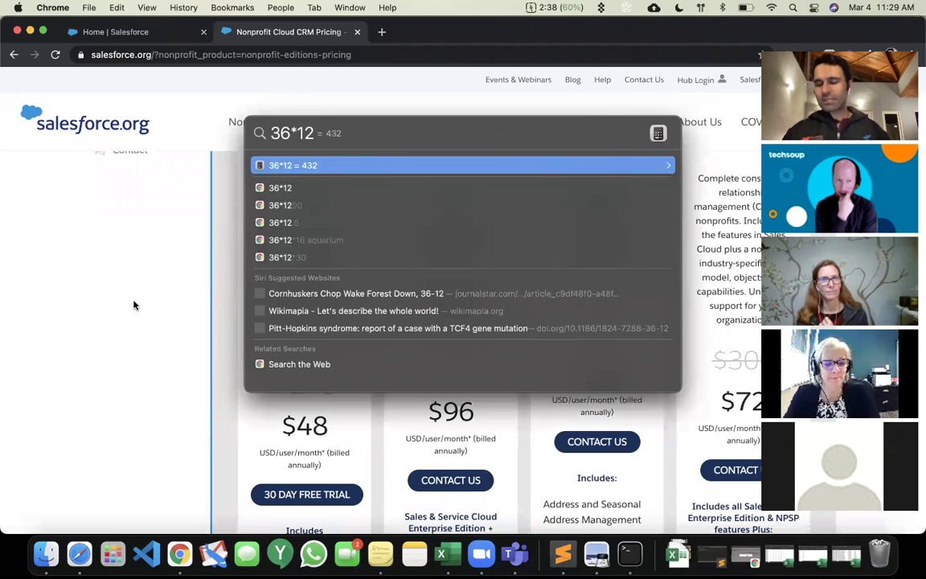
{"action": "key", "text": "Escape"}
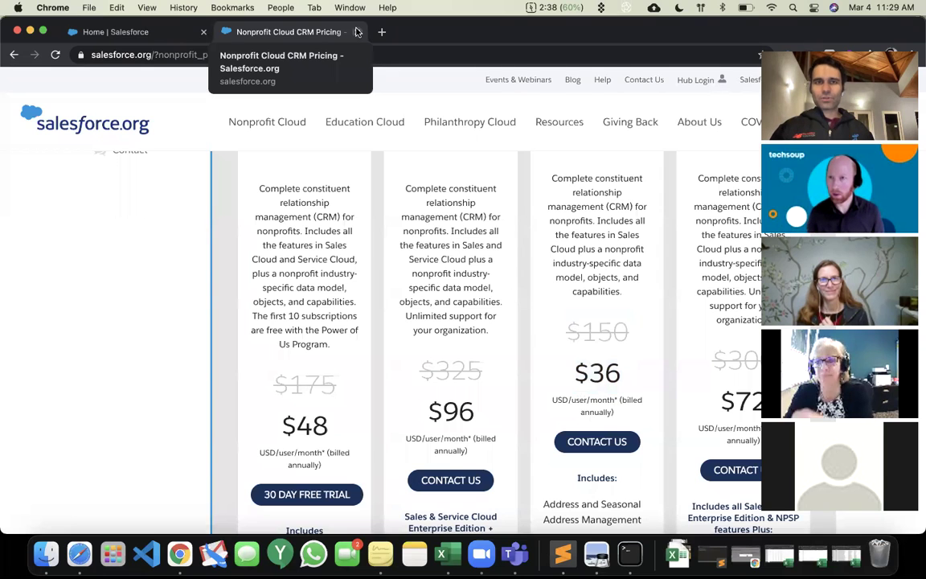
{"action": "left_click", "coordinate": [357, 32]}
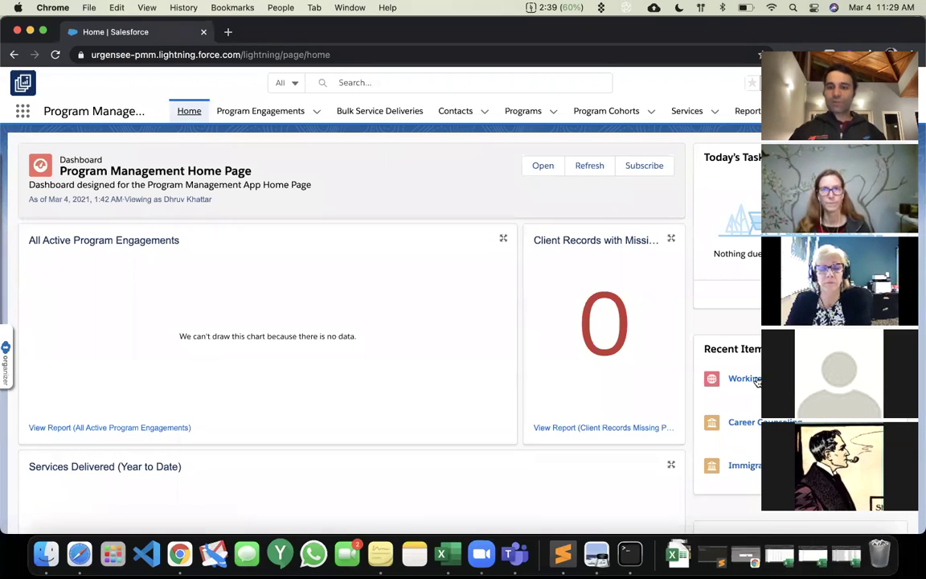
Open the Program Management Home Page dashboard card in its full dashboard view.
{"action": "scroll", "coordinate": [757, 379], "scroll_direction": "down", "scroll_amount": 4}
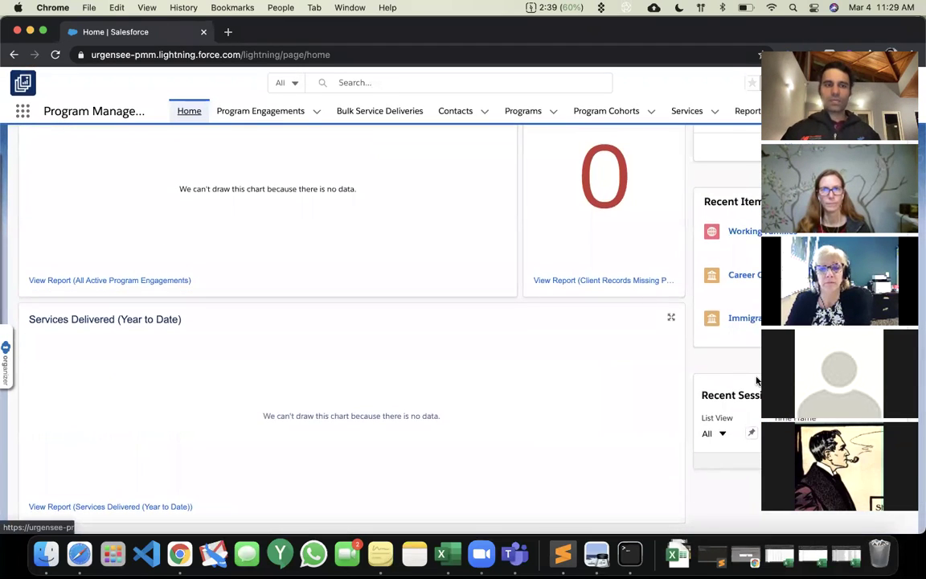
{"action": "scroll", "coordinate": [757, 379], "scroll_direction": "up", "scroll_amount": 4}
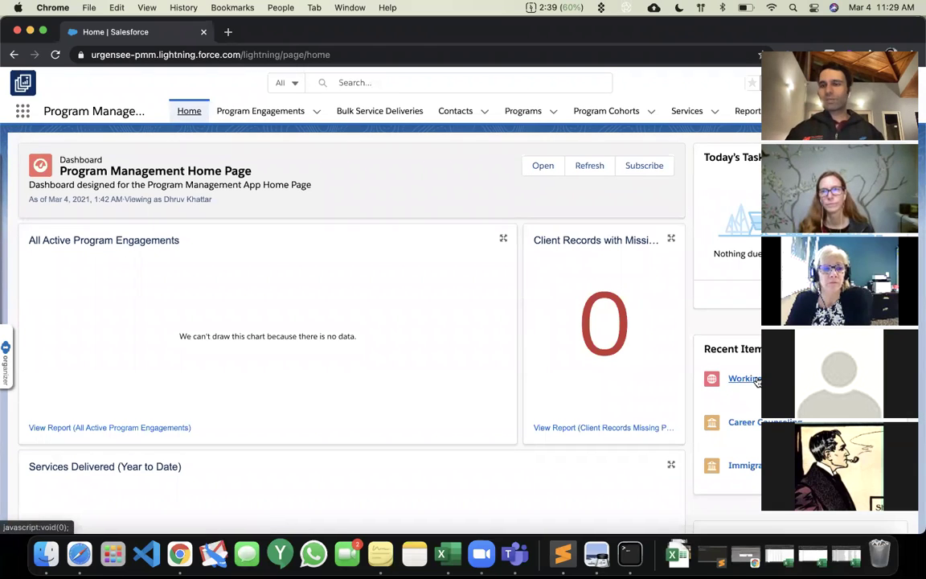
{"action": "left_click", "coordinate": [537, 165]}
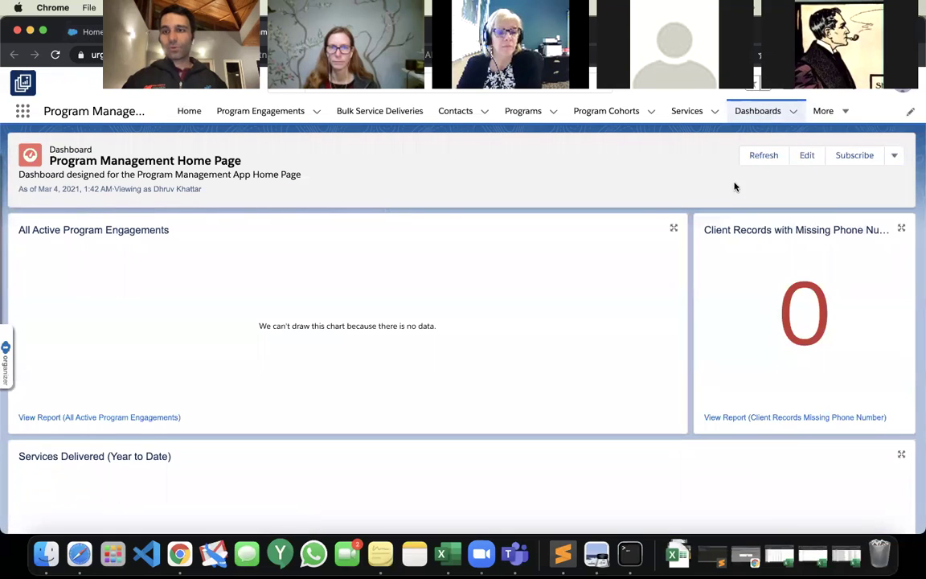
Edit the dashboard and add a component using the All Program Engagements by Stage report.
{"action": "left_click", "coordinate": [796, 159]}
{"action": "scroll", "coordinate": [797, 161], "scroll_direction": "down", "scroll_amount": 5}
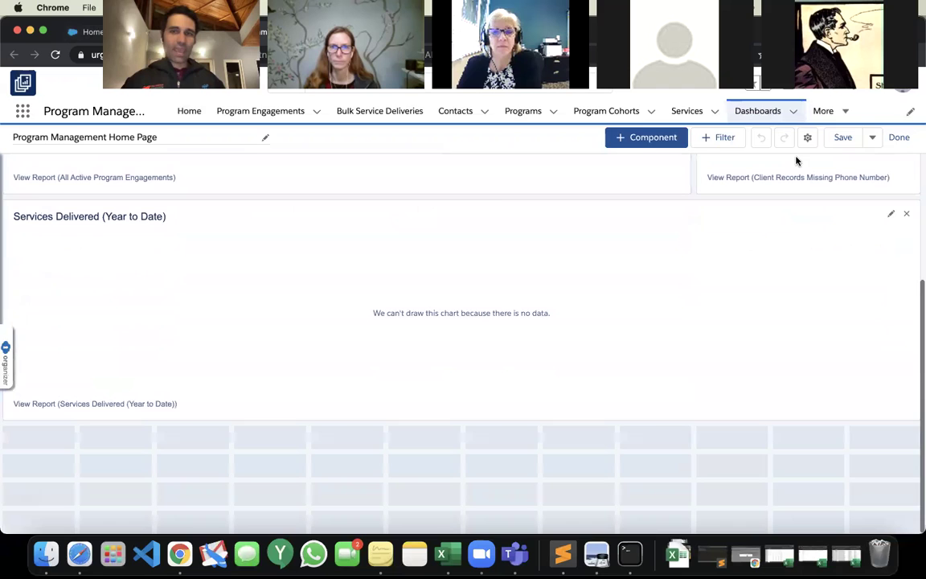
{"action": "left_click", "coordinate": [647, 137]}
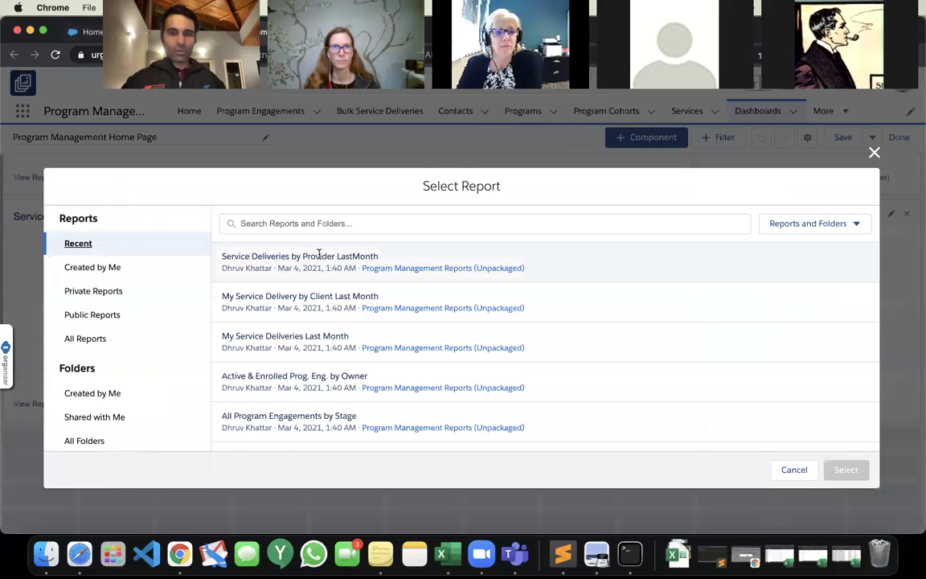
{"action": "left_click", "coordinate": [431, 267]}
{"action": "scroll", "coordinate": [358, 347], "scroll_direction": "down", "scroll_amount": 1}
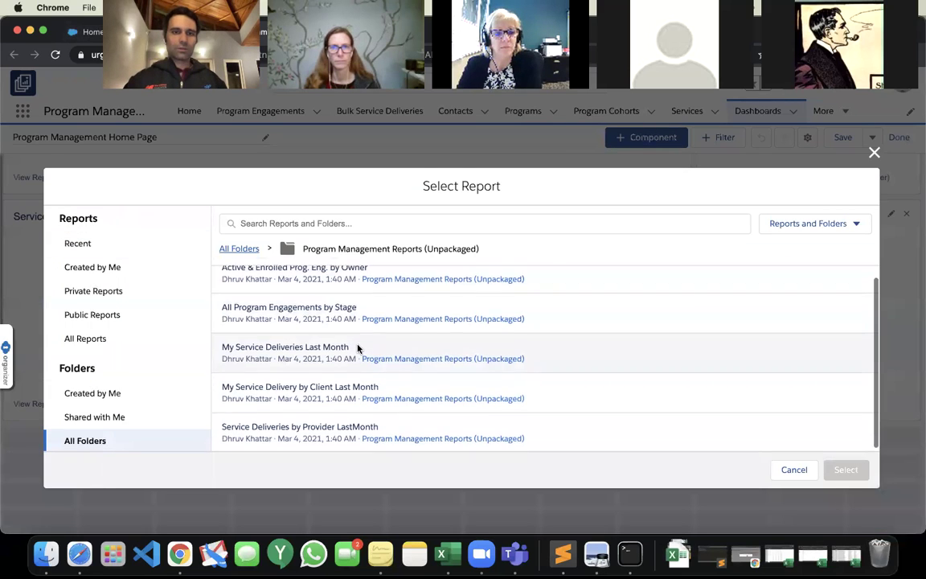
{"action": "left_click", "coordinate": [314, 305]}
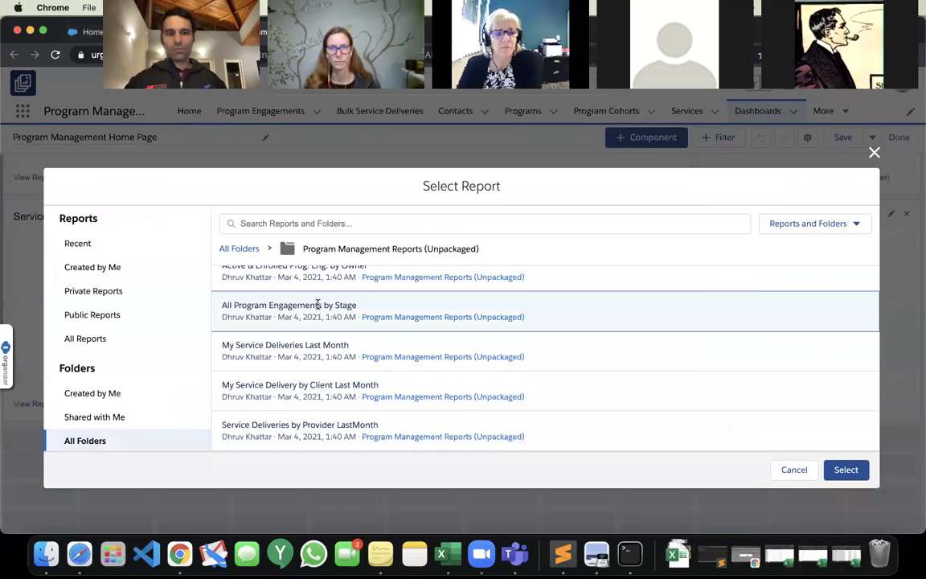
{"action": "left_click", "coordinate": [844, 470]}
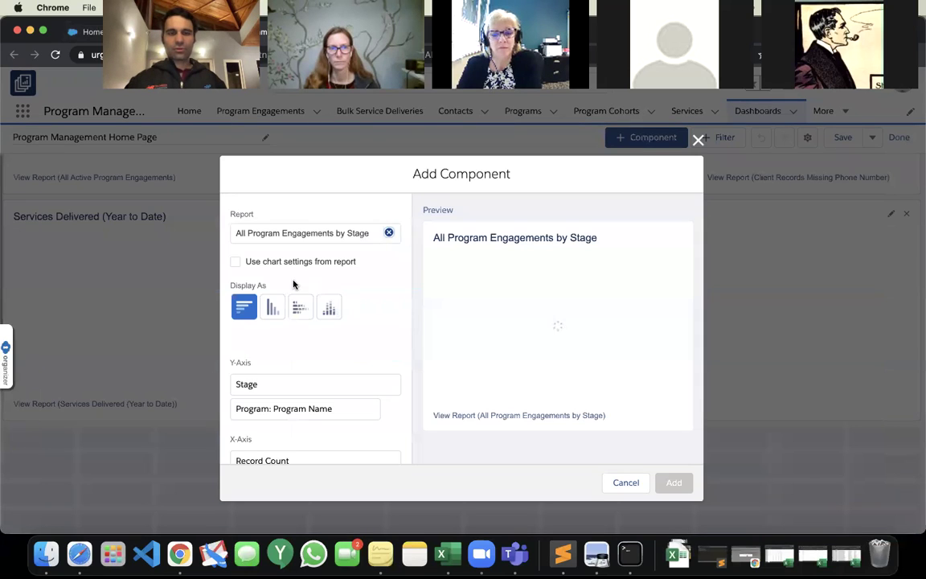
Display it as a donut chart with percentages, add it, and save the dashboard.
{"action": "left_click", "coordinate": [388, 306]}
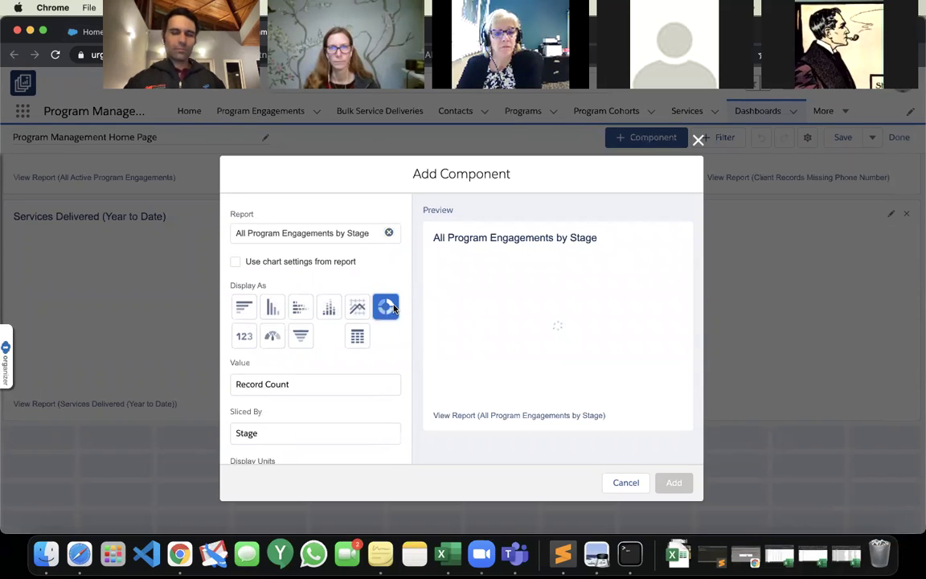
{"action": "scroll", "coordinate": [394, 307], "scroll_direction": "down", "scroll_amount": 3}
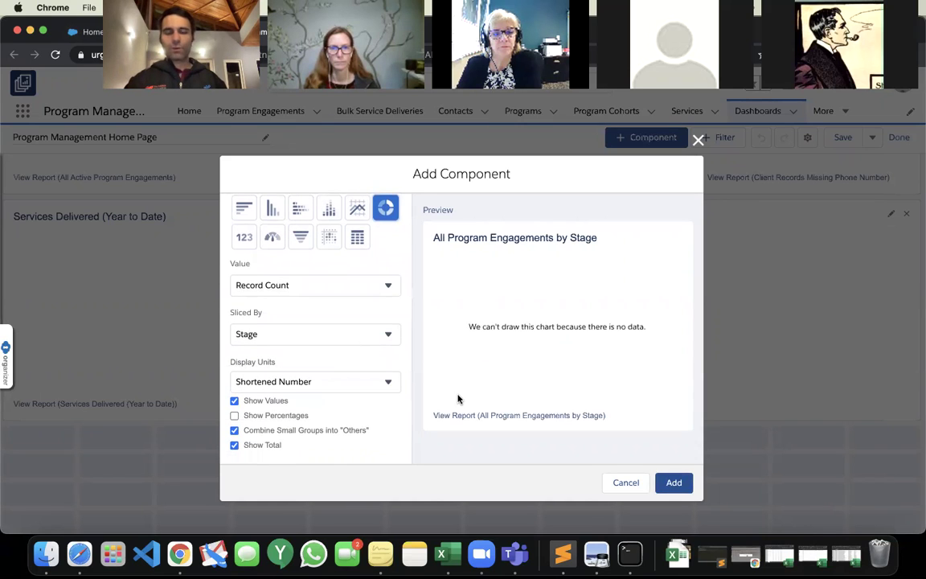
{"action": "left_click", "coordinate": [281, 415]}
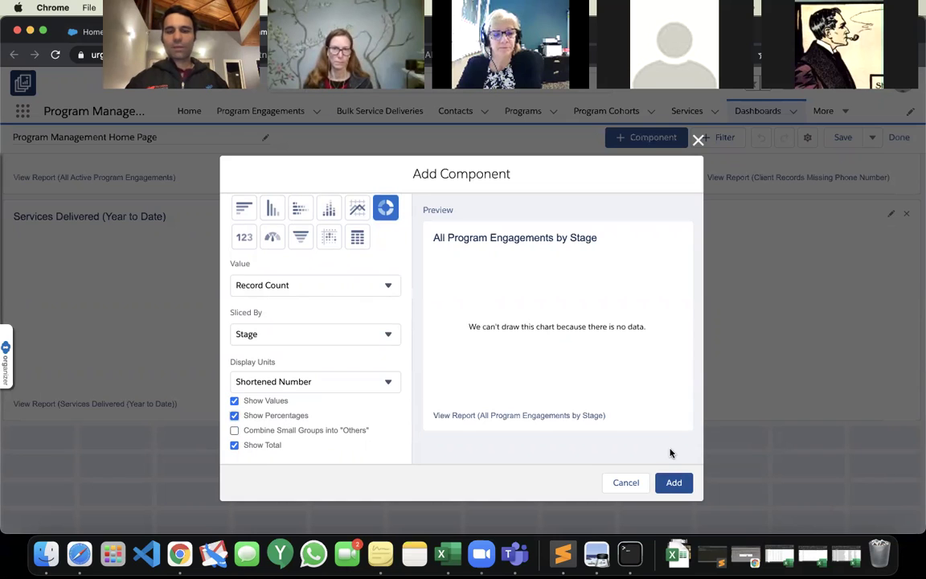
{"action": "left_click", "coordinate": [668, 482]}
{"action": "scroll", "coordinate": [345, 450], "scroll_direction": "down", "scroll_amount": 2}
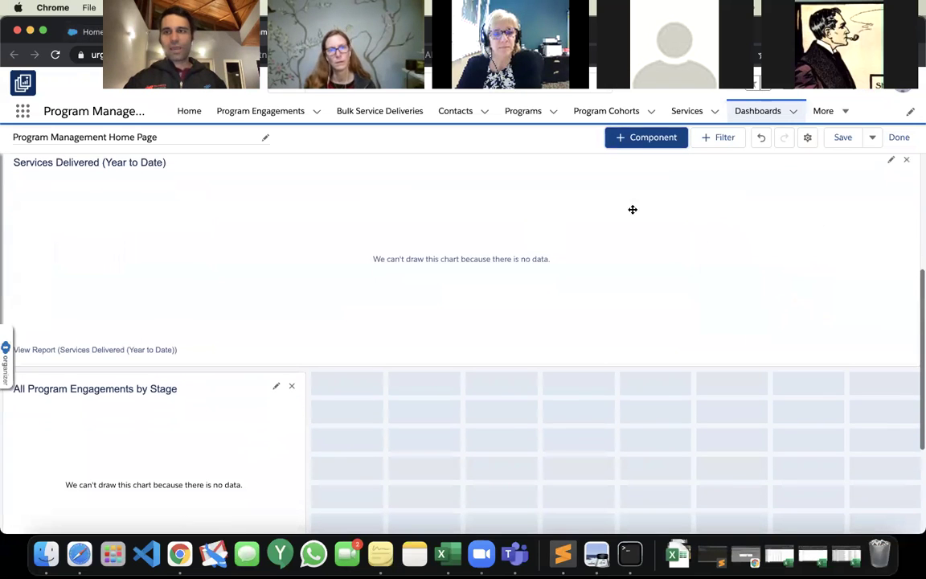
{"action": "left_click", "coordinate": [843, 139]}
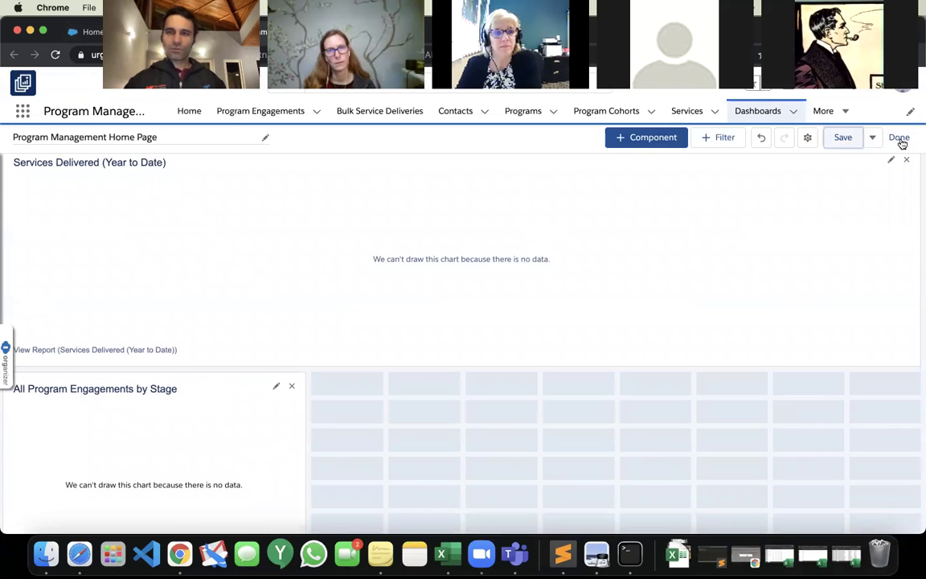
{"action": "left_click", "coordinate": [899, 138]}
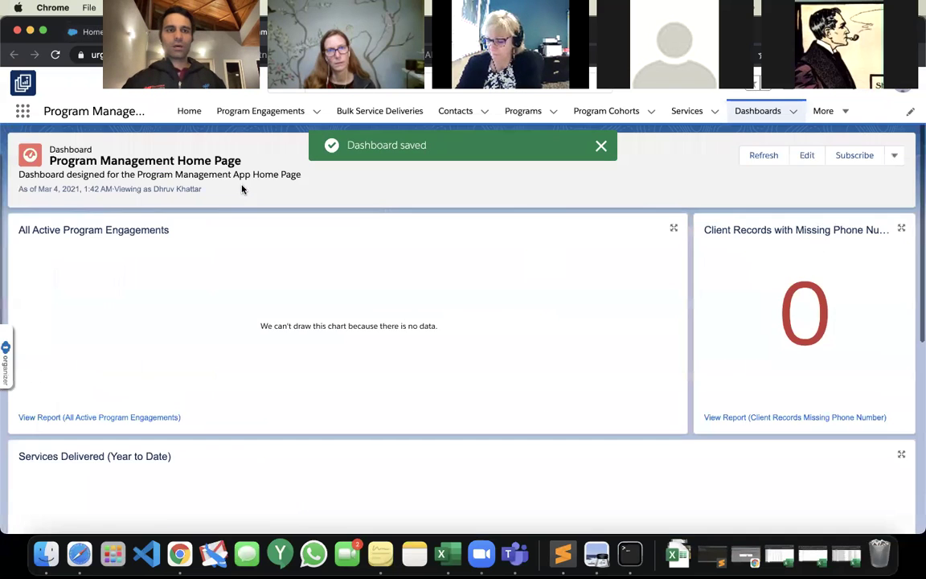
Return to the Program Management Home tab and dismiss the dashboard-saved notice.
{"action": "left_click", "coordinate": [189, 114]}
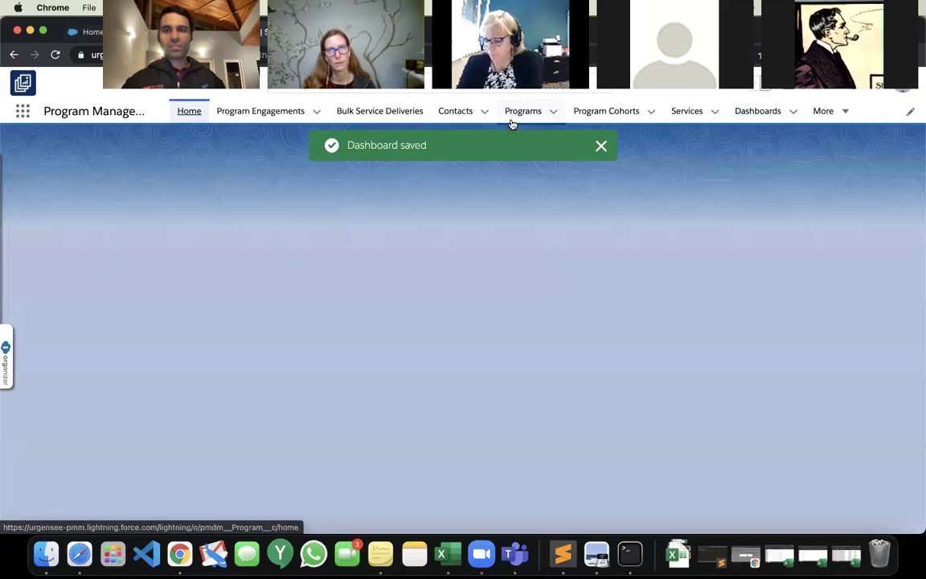
{"action": "left_click", "coordinate": [602, 148]}
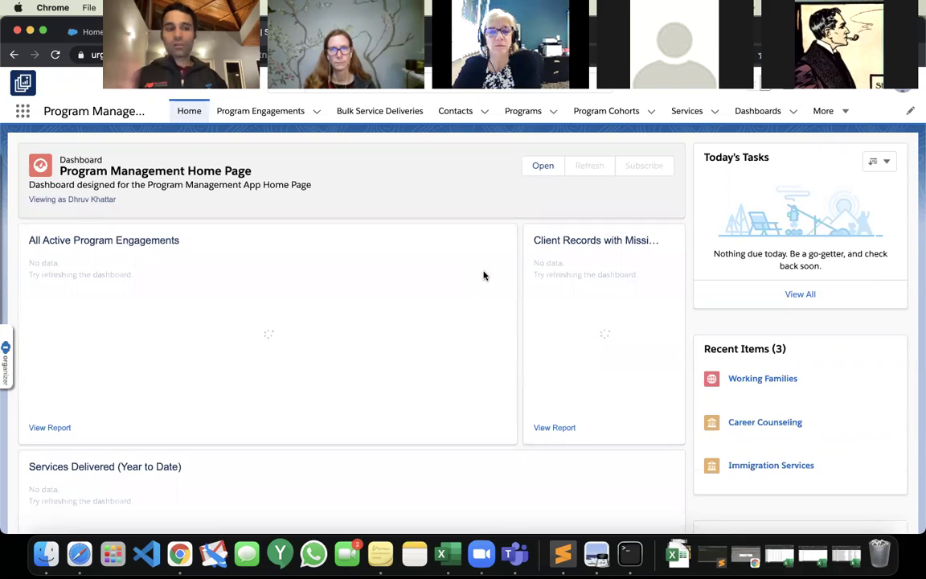
{"action": "scroll", "coordinate": [483, 276], "scroll_direction": "down", "scroll_amount": 5}
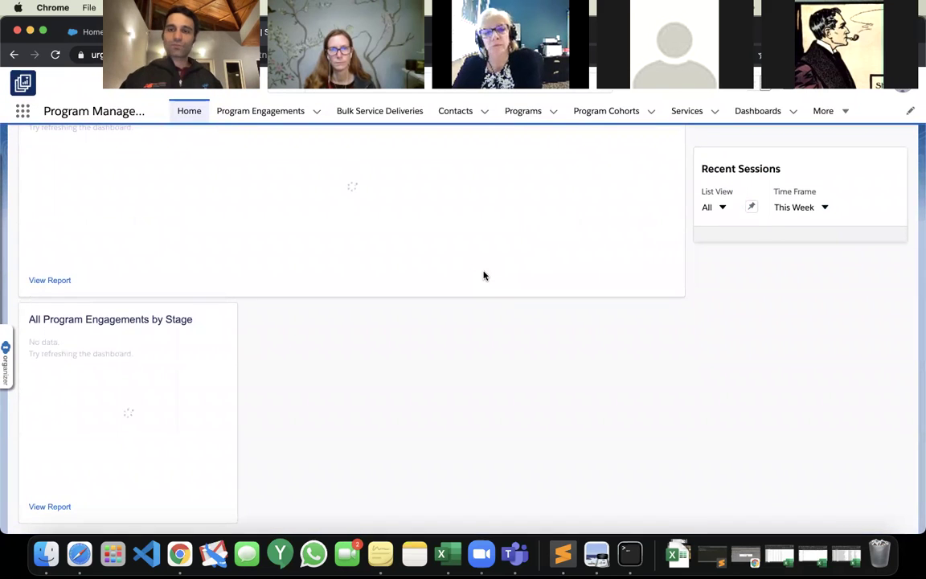
{"action": "scroll", "coordinate": [483, 276], "scroll_direction": "up", "scroll_amount": 5}
{"action": "scroll", "coordinate": [483, 276], "scroll_direction": "down", "scroll_amount": 1}
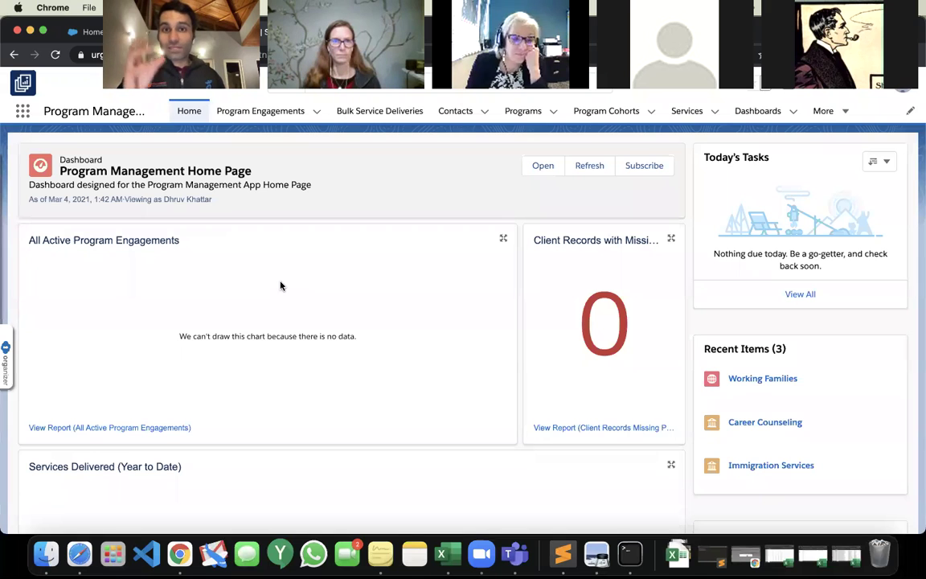
Switch the Contacts list to the All Contacts view and start a new contact.
{"action": "left_click", "coordinate": [453, 112]}
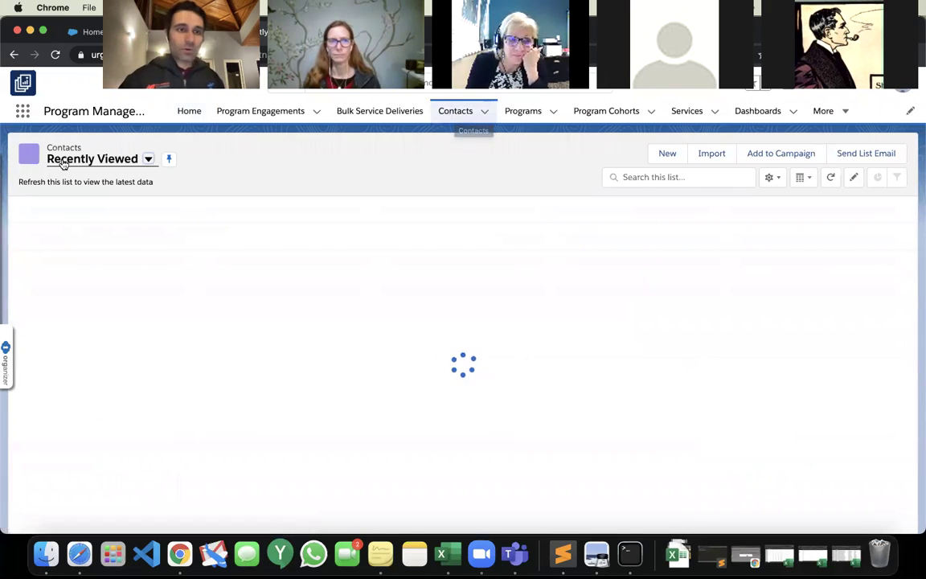
{"action": "left_click", "coordinate": [65, 160]}
{"action": "left_click", "coordinate": [94, 200]}
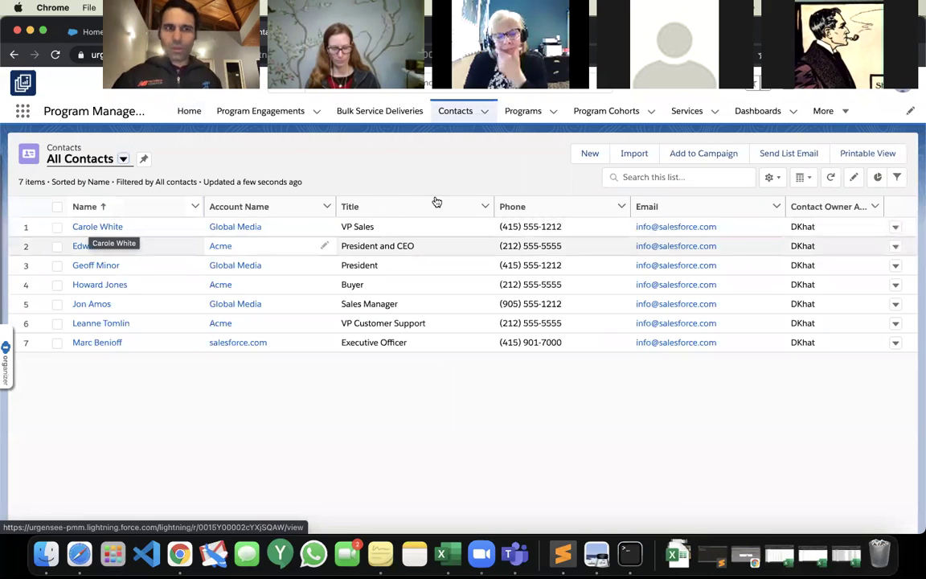
{"action": "left_click", "coordinate": [590, 153]}
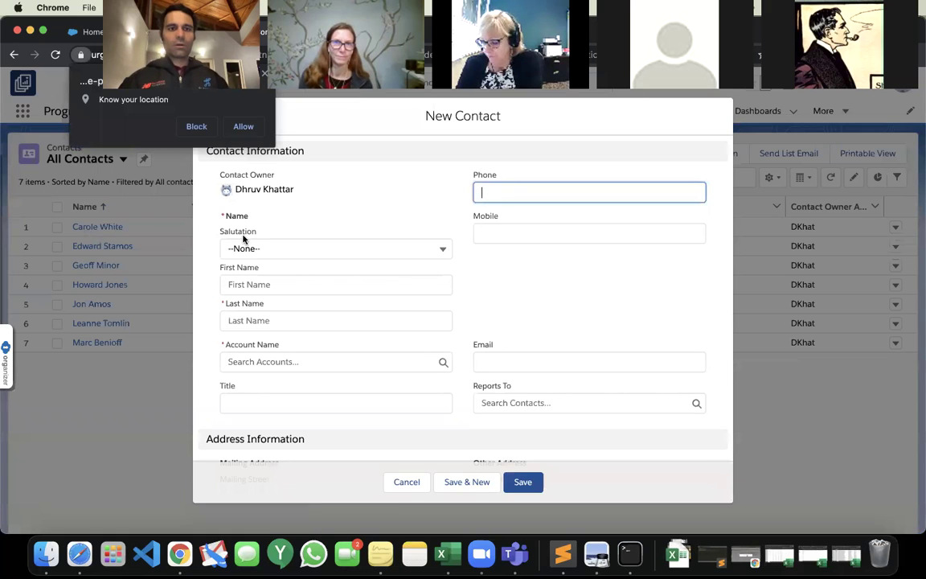
Enter the contact's first and last name in the New Contact form.
{"action": "left_click", "coordinate": [143, 134]}
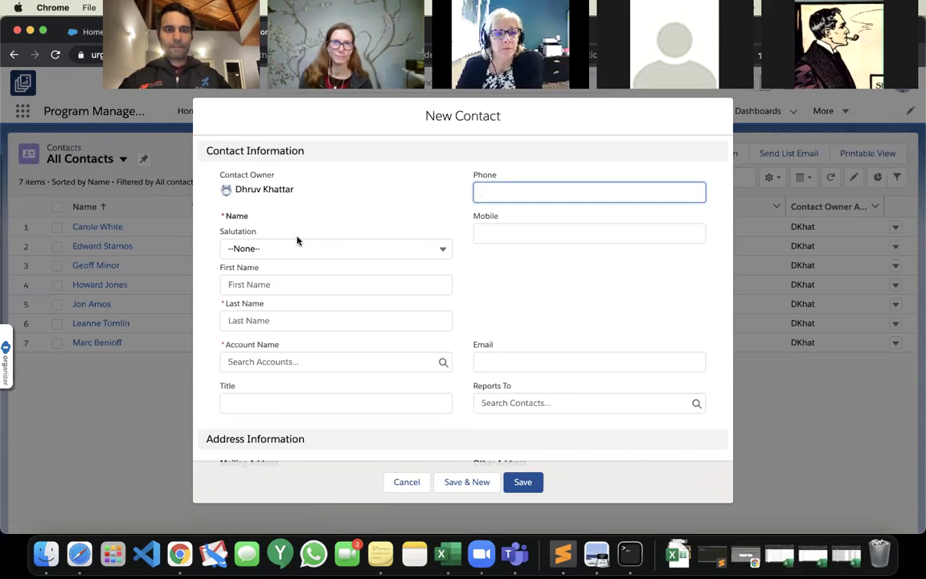
{"action": "left_click", "coordinate": [290, 285]}
{"action": "type", "text": "Demo Contact"}
{"action": "left_click", "coordinate": [275, 322]}
{"action": "type", "text": "Ser"}
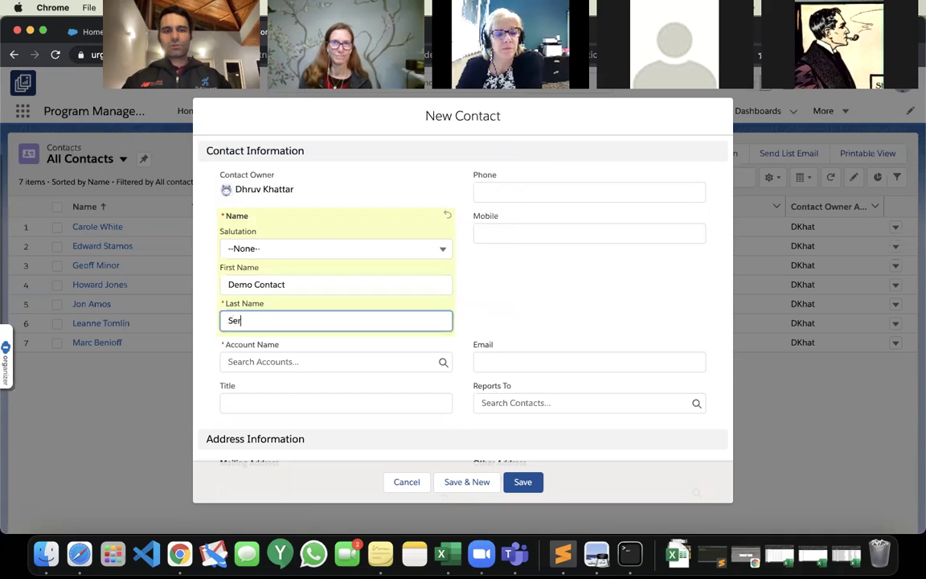
{"action": "type", "text": "vice 1"}
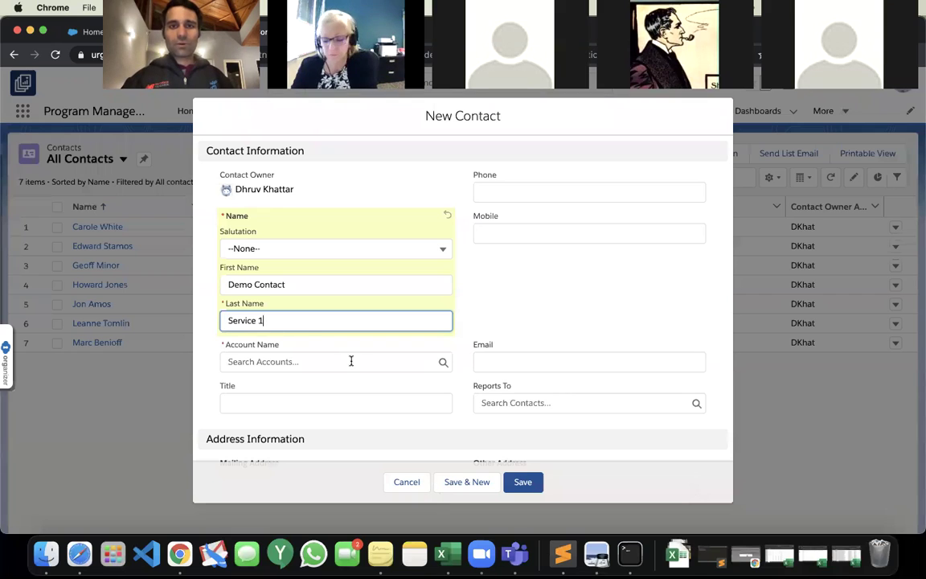
Fill in the contact's mobile number and email address.
{"action": "scroll", "coordinate": [350, 361], "scroll_direction": "down", "scroll_amount": 1}
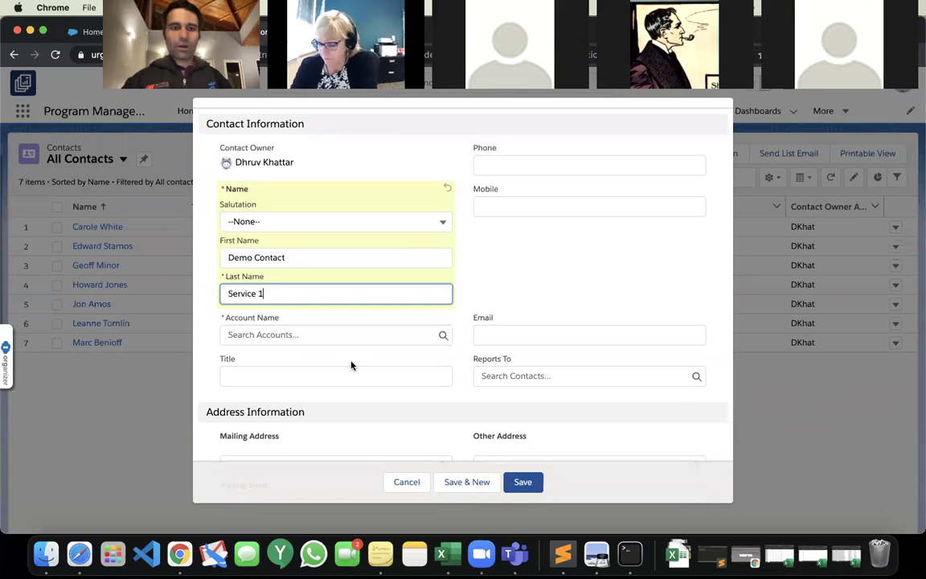
{"action": "scroll", "coordinate": [350, 365], "scroll_direction": "down", "scroll_amount": 3}
{"action": "scroll", "coordinate": [351, 365], "scroll_direction": "up", "scroll_amount": 4}
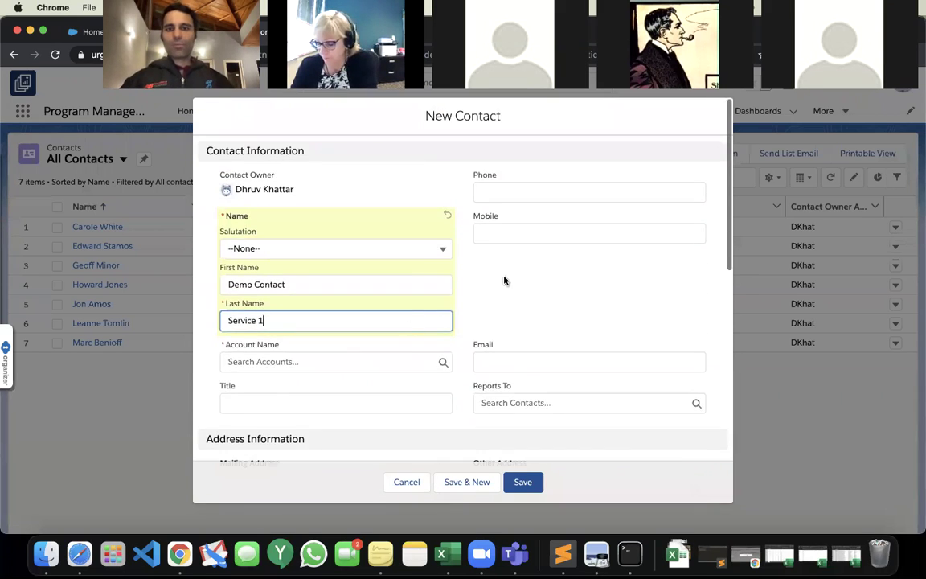
{"action": "left_click", "coordinate": [528, 233]}
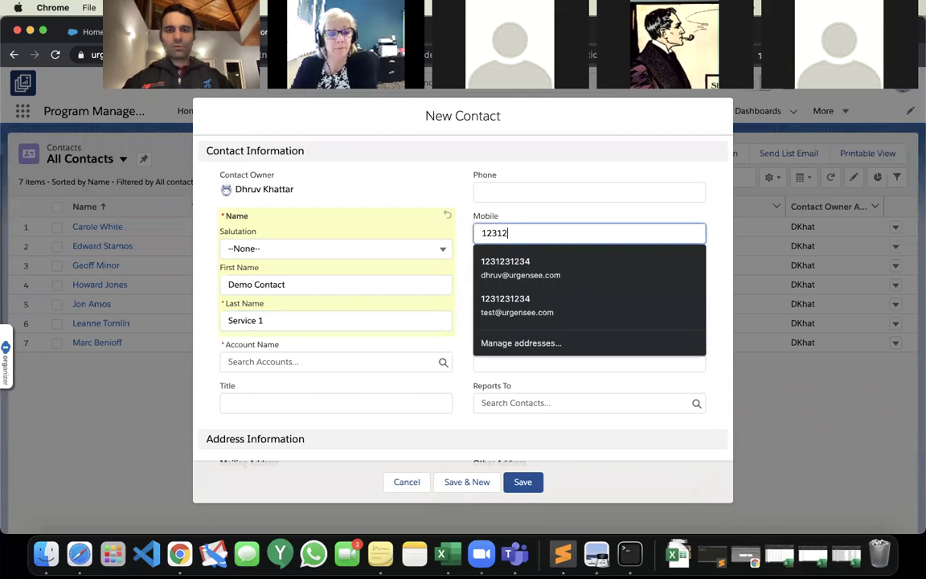
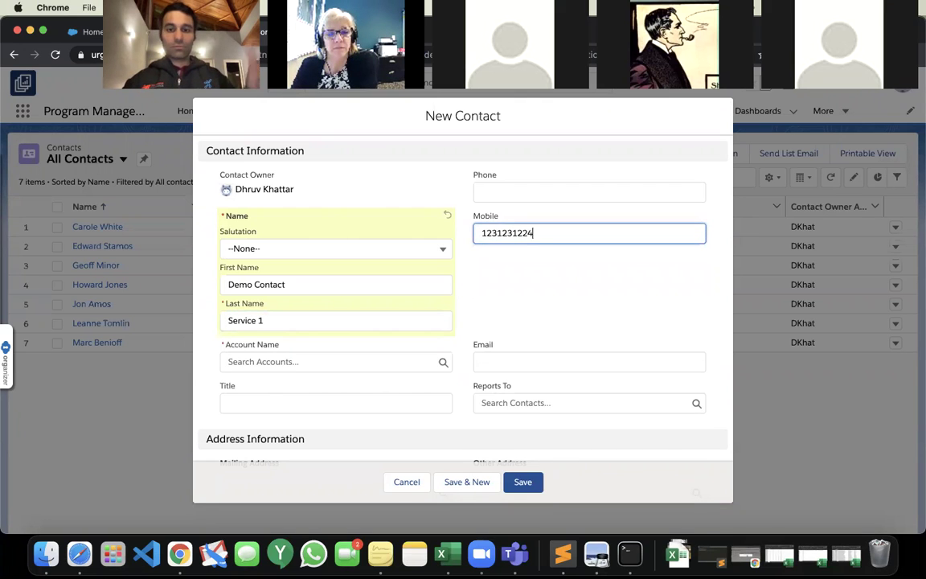
{"action": "scroll", "coordinate": [542, 308], "scroll_direction": "down", "scroll_amount": 2}
{"action": "left_click", "coordinate": [513, 296]}
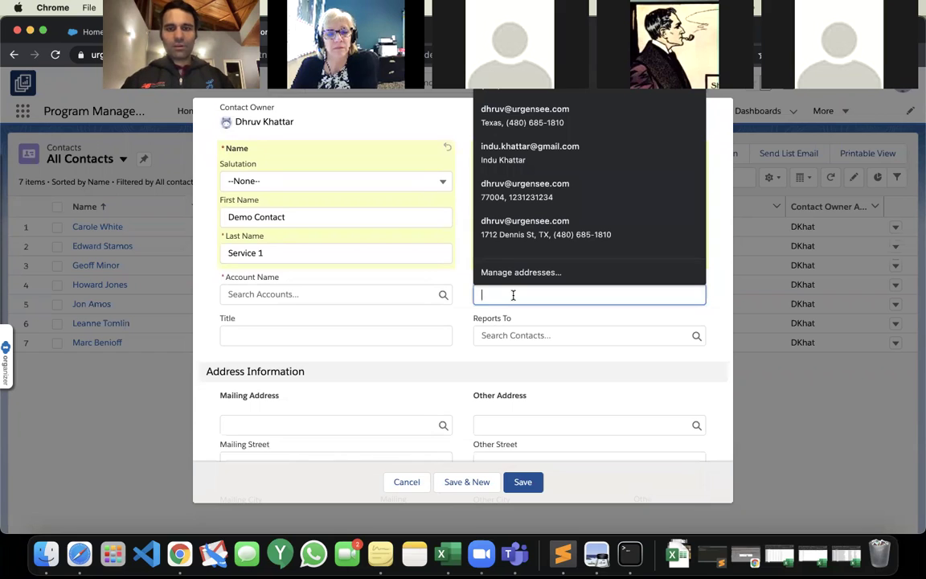
{"action": "type", "text": "democontact@"}
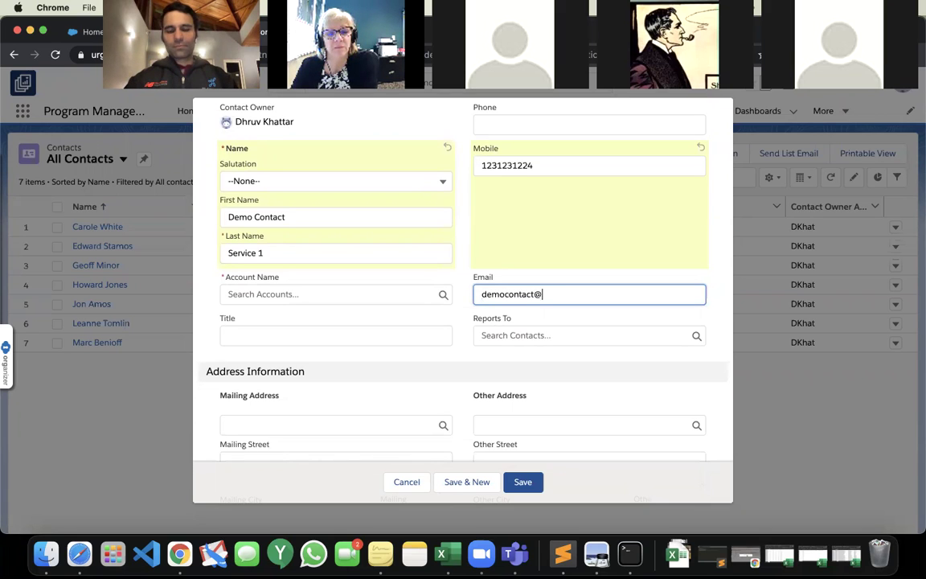
{"action": "type", "text": "email.com"}
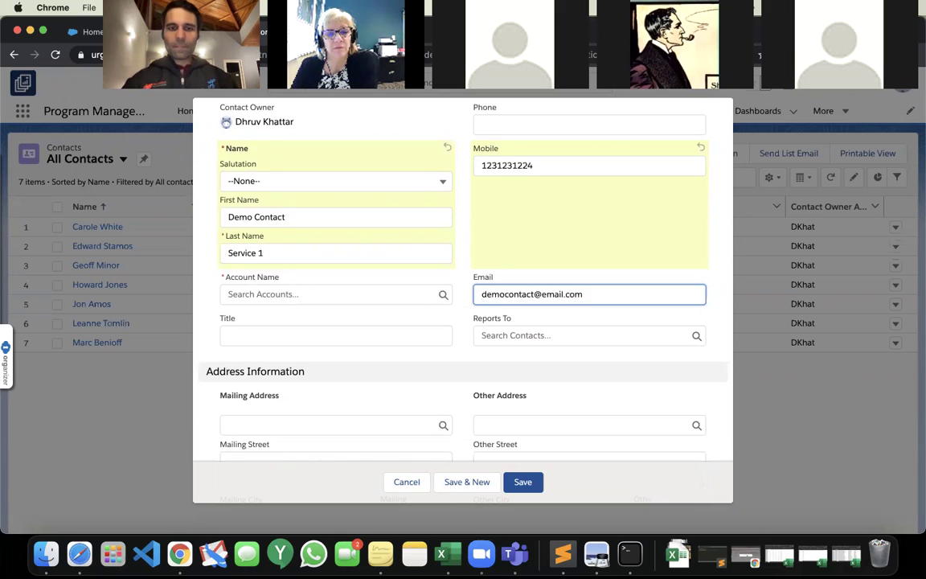
Enter the contact's mailing street, city, state and zip code.
{"action": "scroll", "coordinate": [462, 306], "scroll_direction": "down", "scroll_amount": 3}
{"action": "left_click", "coordinate": [393, 294]}
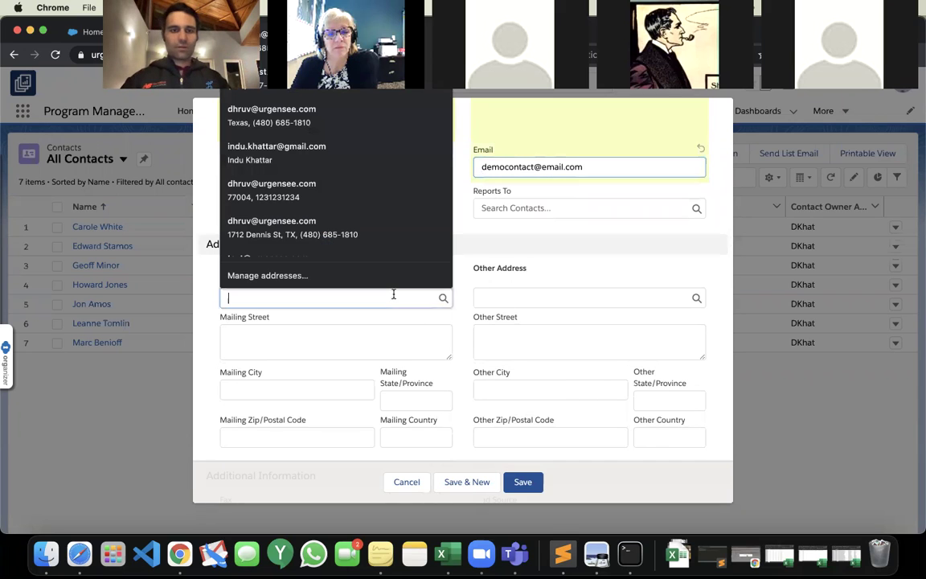
{"action": "key", "text": "Tab"}
{"action": "type", "text": "Hous"}
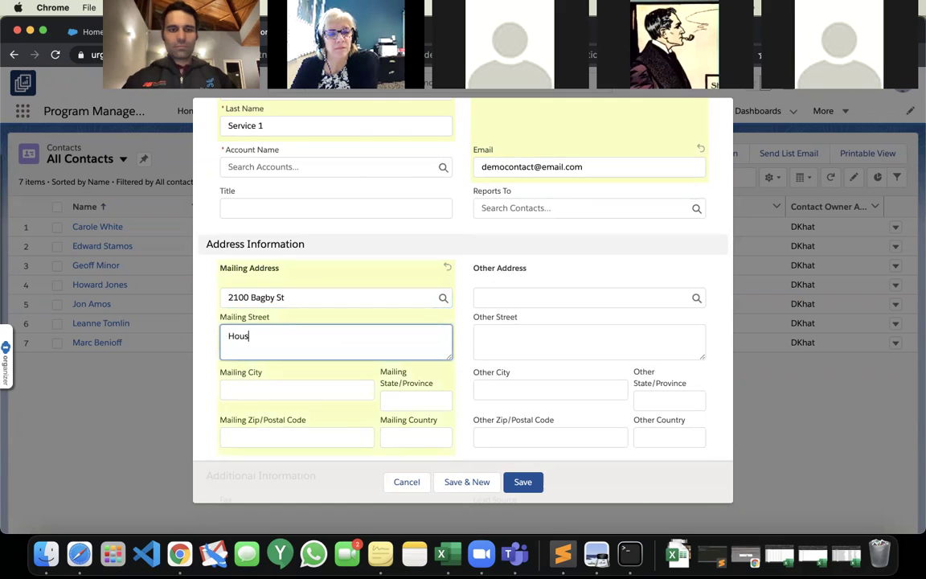
{"action": "type", "text": "t"}
{"action": "left_click", "coordinate": [393, 296]}
{"action": "left_click", "coordinate": [292, 331]}
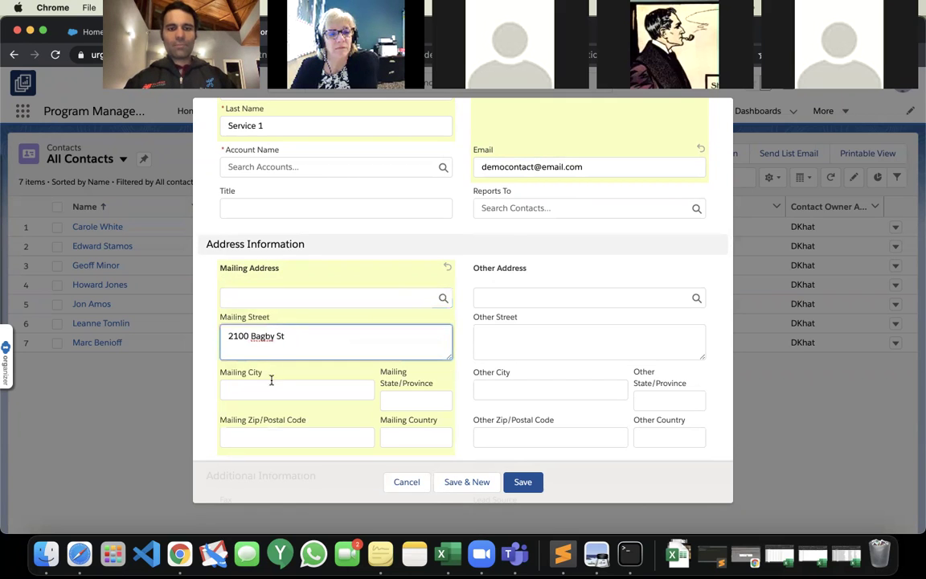
{"action": "left_click", "coordinate": [271, 389]}
{"action": "type", "text": "Houston"}
{"action": "key", "text": "Tab"}
{"action": "type", "text": "TX"}
{"action": "key", "text": "Tab"}
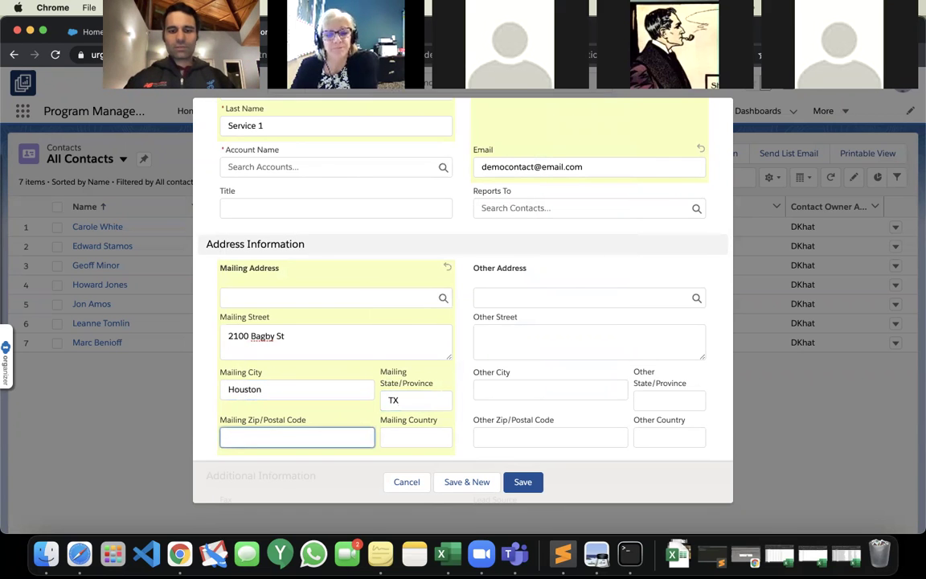
{"action": "type", "text": "77002"}
{"action": "key", "text": "Tab"}
Try saving the contact and dismiss the missing Account Name error.
{"action": "scroll", "coordinate": [343, 409], "scroll_direction": "down", "scroll_amount": 2}
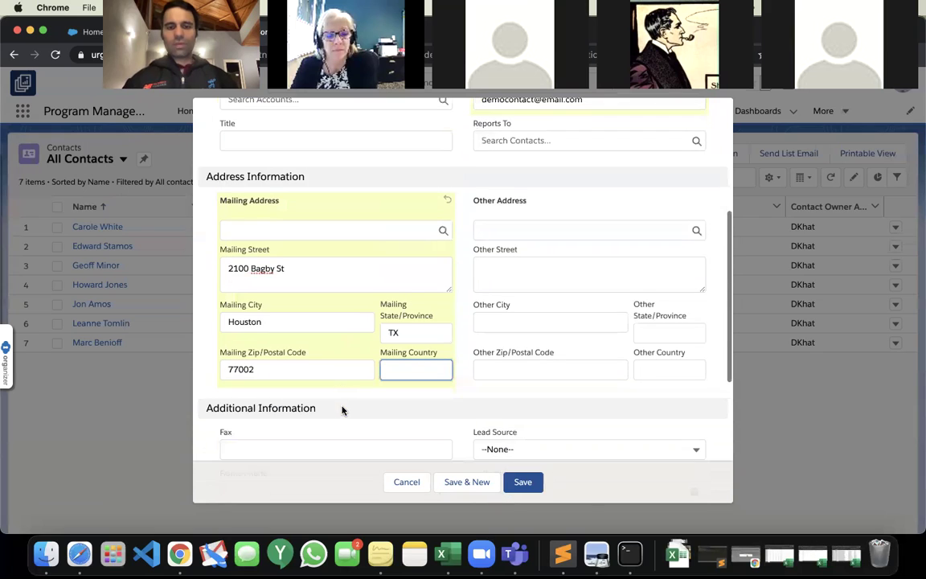
{"action": "scroll", "coordinate": [538, 374], "scroll_direction": "down", "scroll_amount": 3}
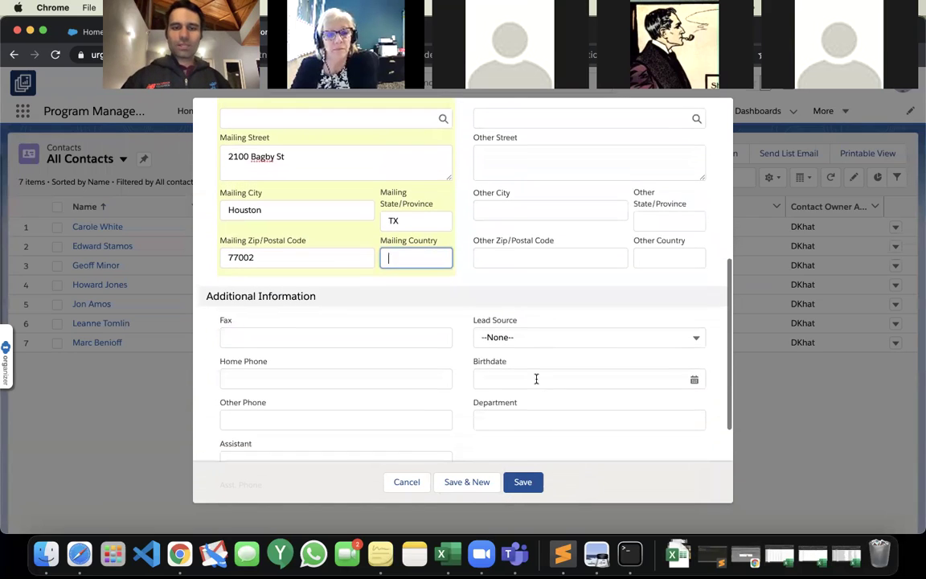
{"action": "left_click", "coordinate": [524, 482]}
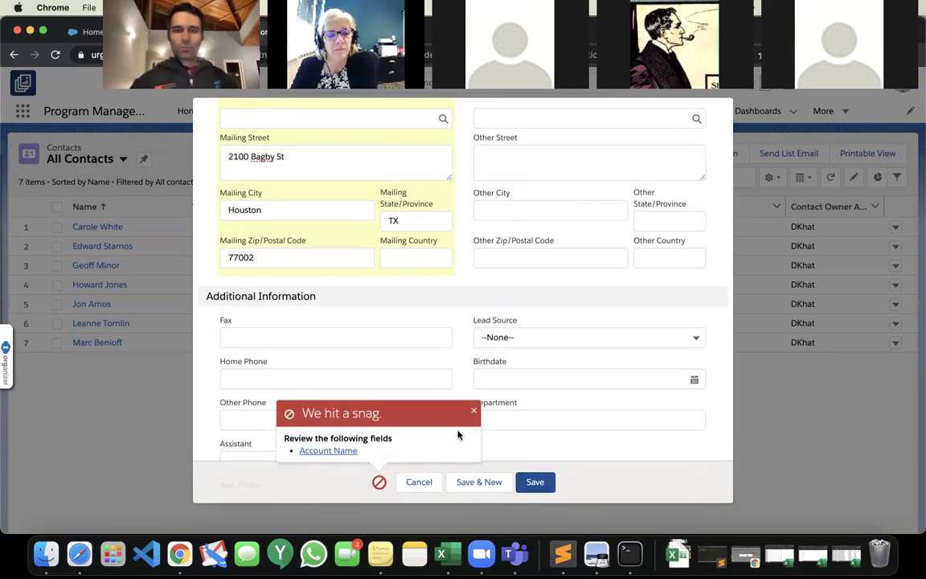
{"action": "left_click", "coordinate": [474, 411]}
{"action": "scroll", "coordinate": [474, 408], "scroll_direction": "up", "scroll_amount": 10}
Create a new Demo Household account from the contact's Account Name field.
{"action": "left_click", "coordinate": [376, 355]}
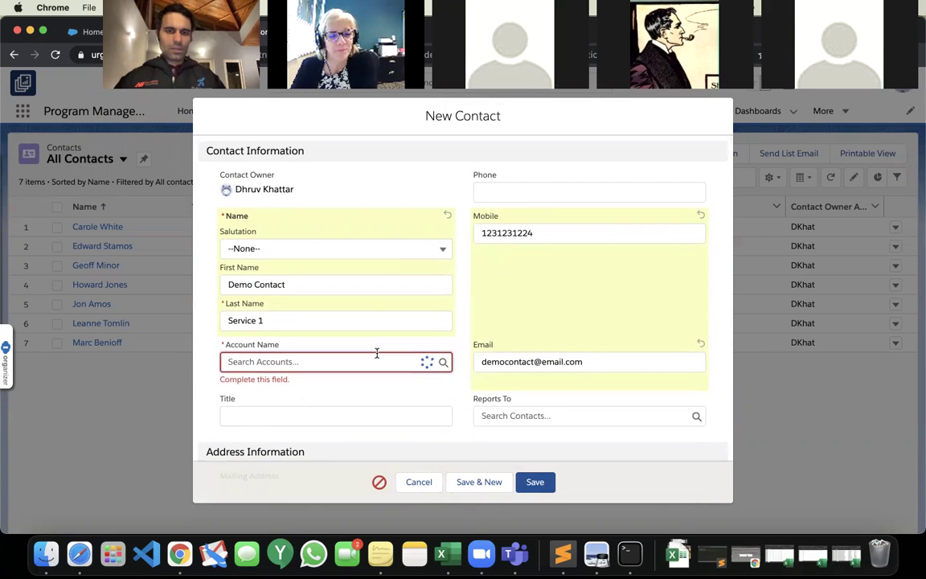
{"action": "key", "text": "Escape"}
{"action": "key", "text": "Escape"}
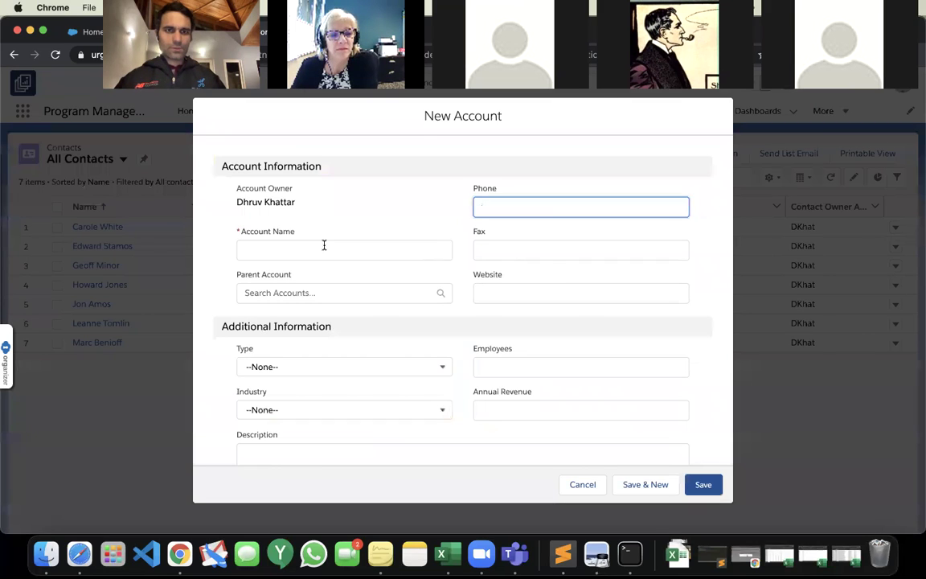
{"action": "left_click", "coordinate": [323, 246]}
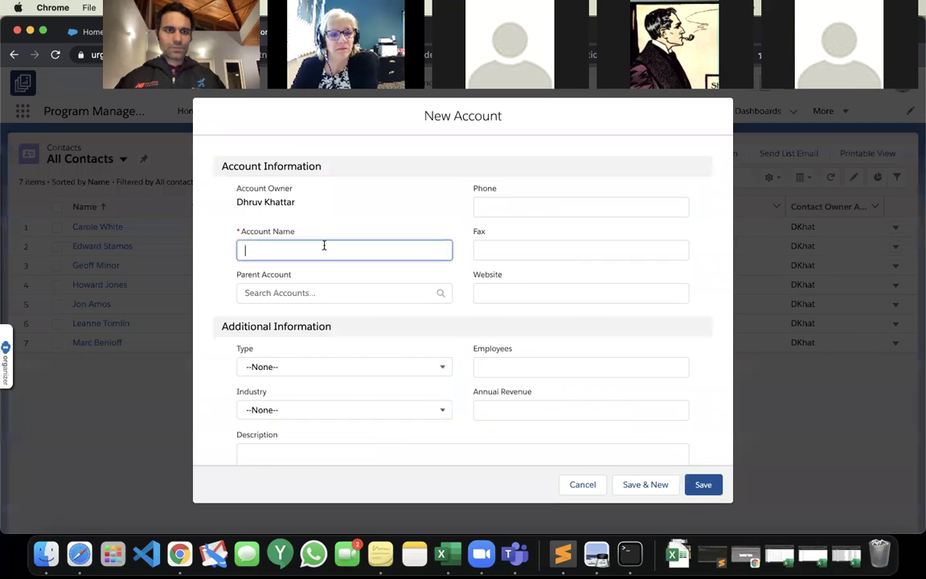
{"action": "type", "text": "DF"}
{"action": "type", "text": "emo"}
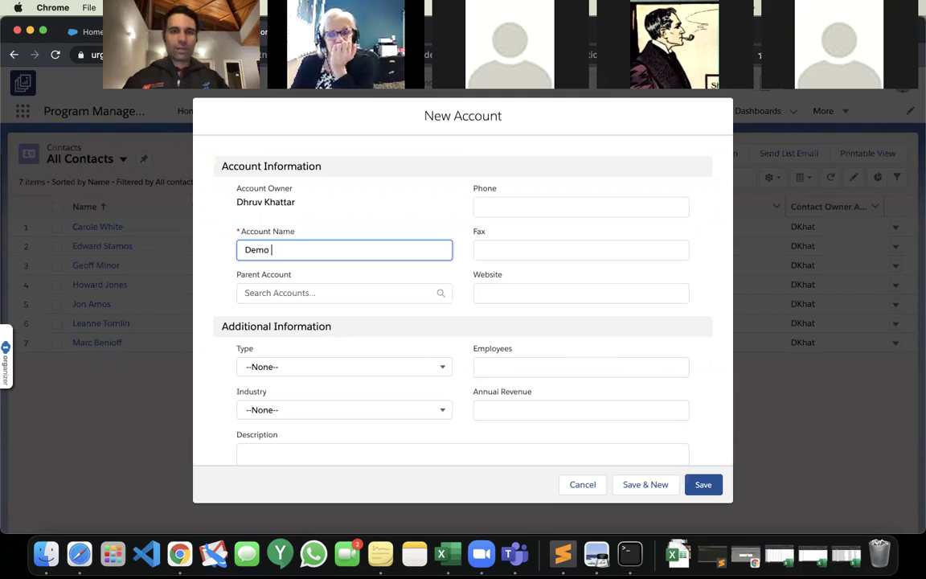
{"action": "type", "text": "Household"}
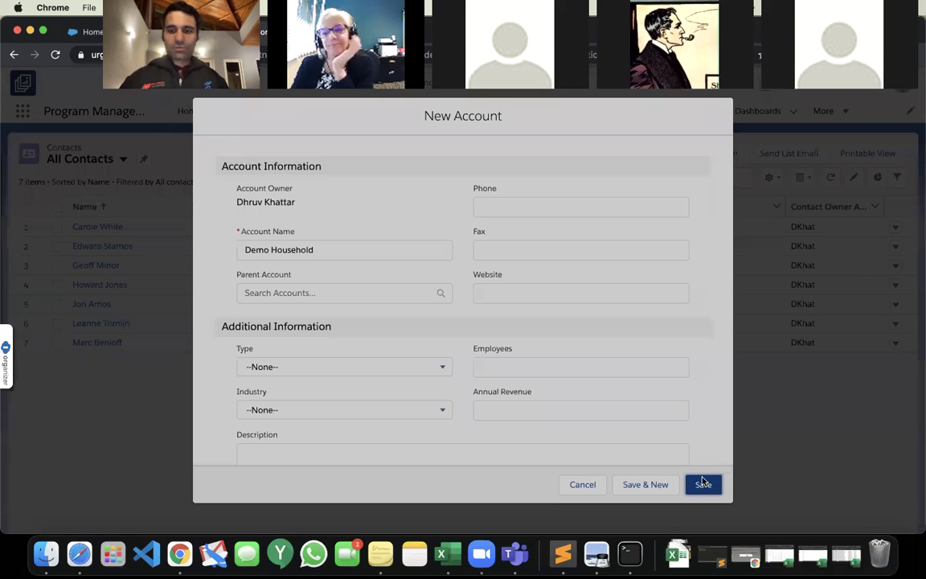
{"action": "left_click", "coordinate": [703, 483]}
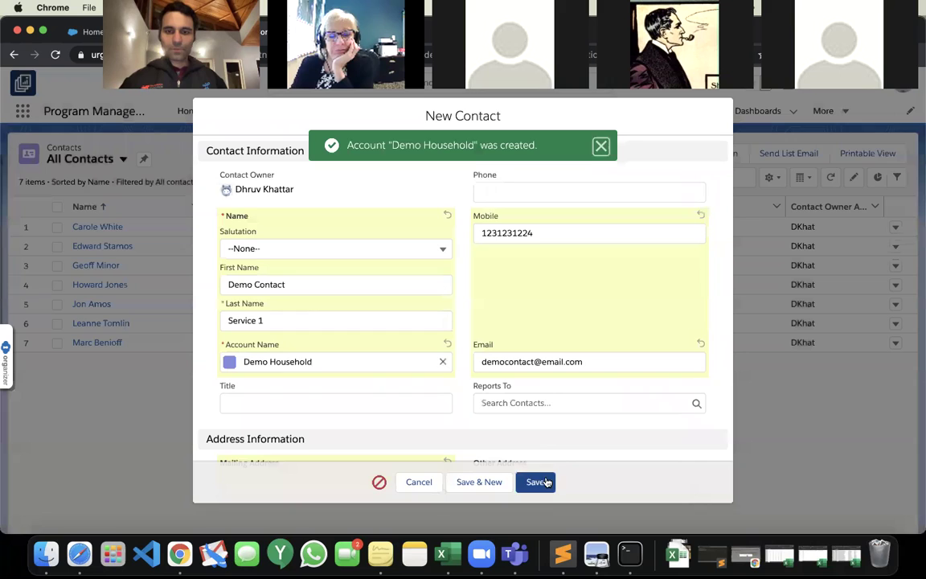
Save the contact and dismiss both success notifications.
{"action": "left_click", "coordinate": [536, 481]}
{"action": "left_click", "coordinate": [604, 190]}
{"action": "left_click", "coordinate": [602, 147]}
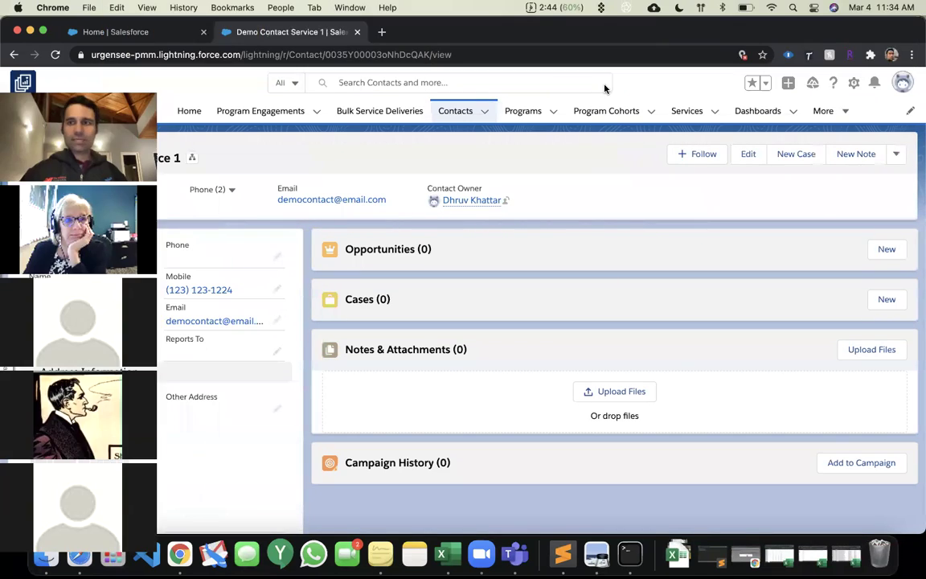
Choose Edit Page from the Setup gear menu on the contact record.
{"action": "left_click", "coordinate": [853, 83]}
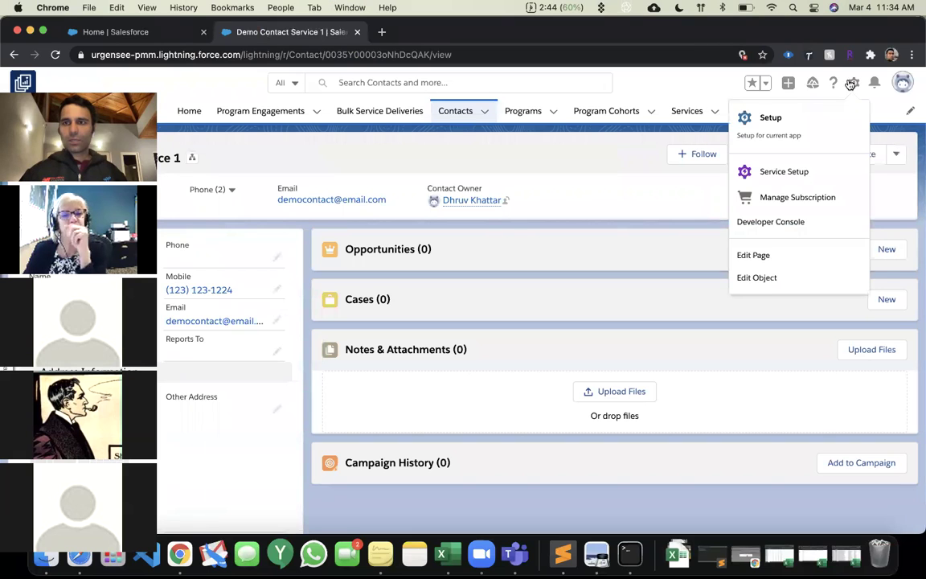
{"action": "left_click", "coordinate": [783, 252]}
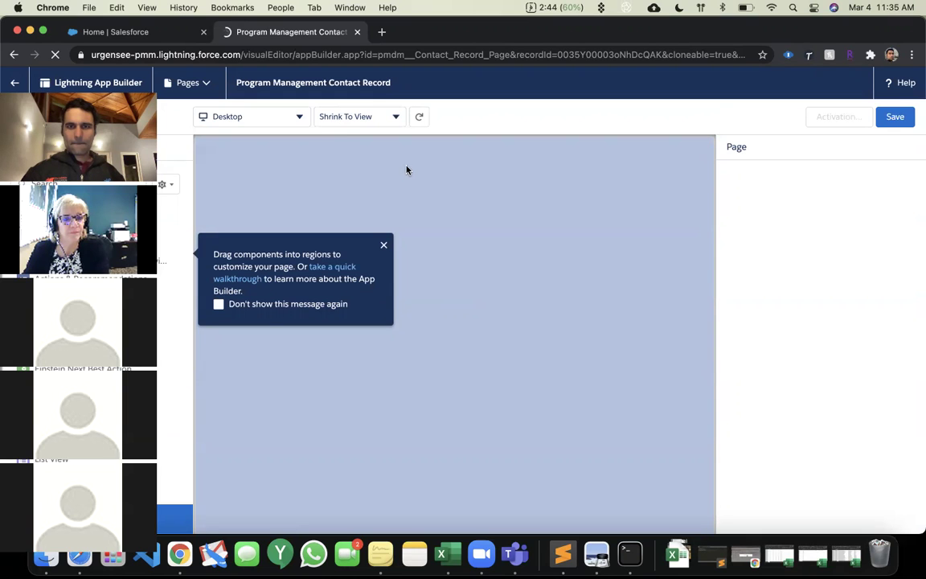
Dismiss the App Builder tip and switch back to the Program Management home page.
{"action": "left_click", "coordinate": [383, 245]}
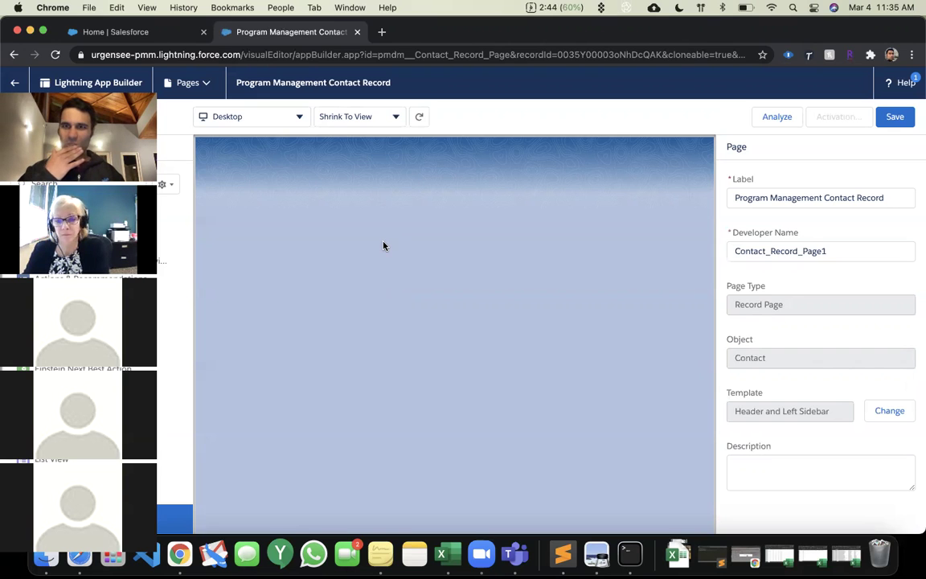
{"action": "left_click", "coordinate": [146, 31]}
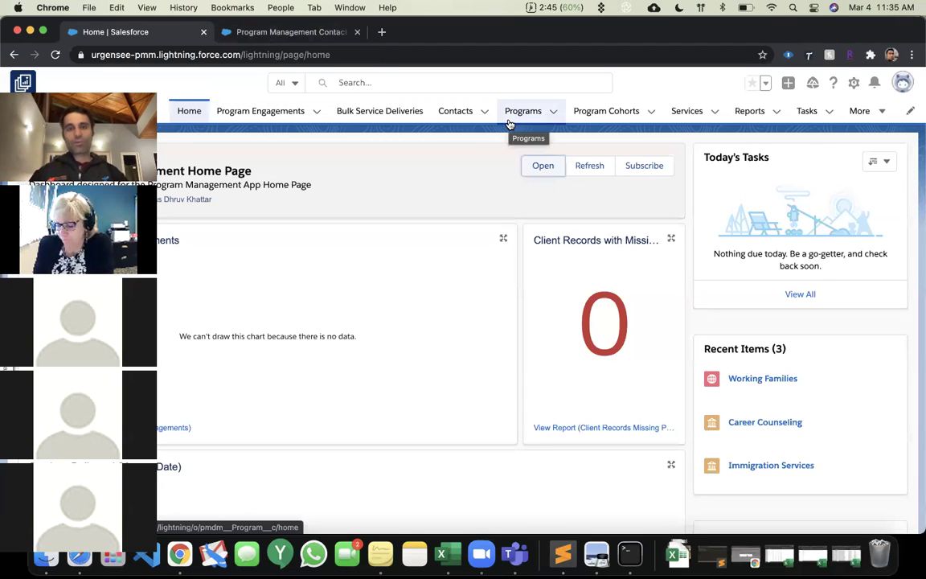
Go to the Programs list and start a new program record.
{"action": "left_click", "coordinate": [508, 125]}
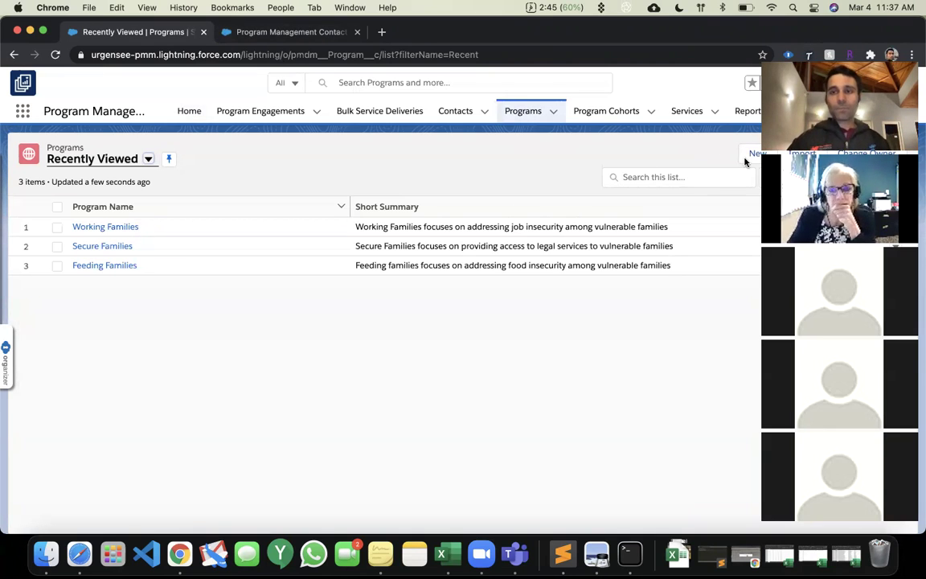
{"action": "left_click", "coordinate": [756, 153]}
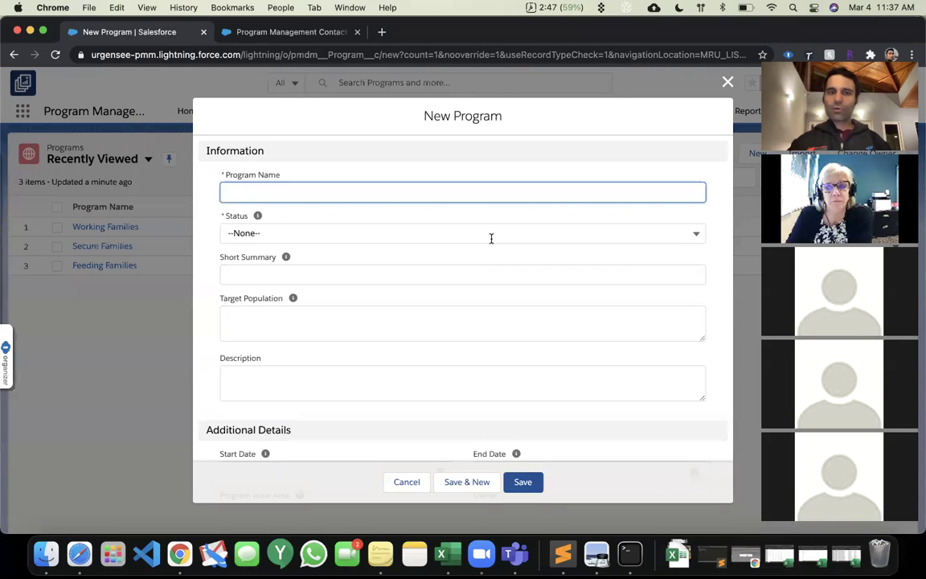
Set the new program's issue area to Counseling.
{"action": "scroll", "coordinate": [490, 238], "scroll_direction": "down", "scroll_amount": 3}
{"action": "left_click", "coordinate": [320, 430]}
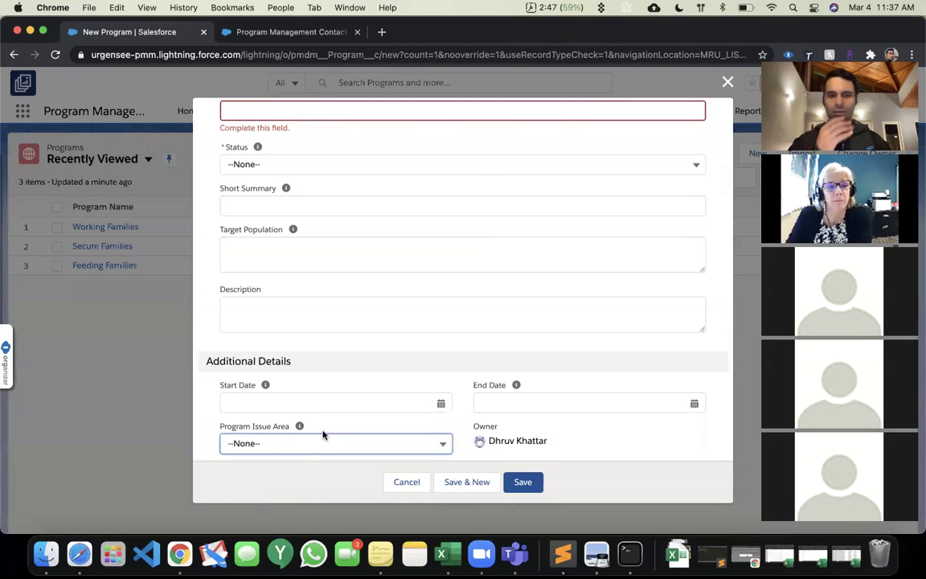
{"action": "left_click", "coordinate": [307, 447]}
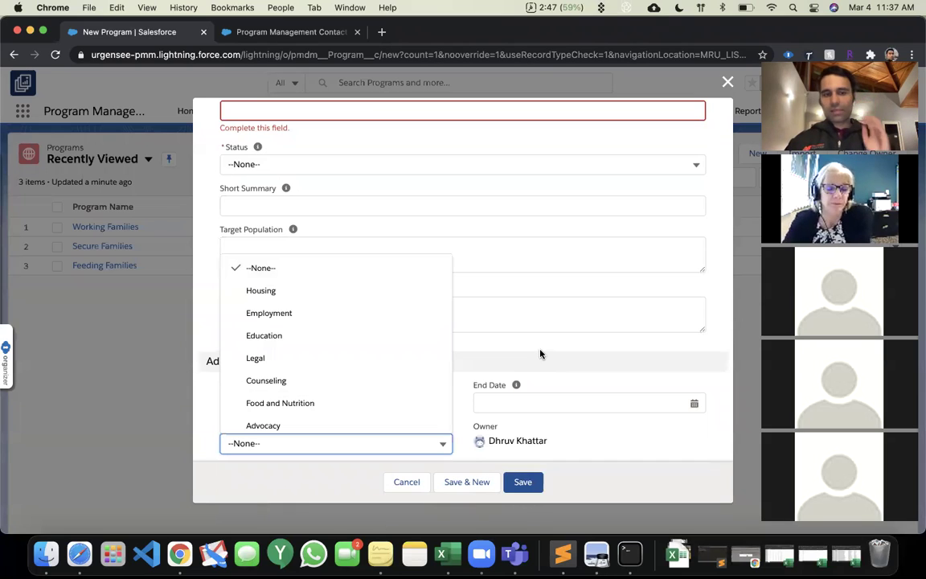
{"action": "left_click", "coordinate": [389, 378]}
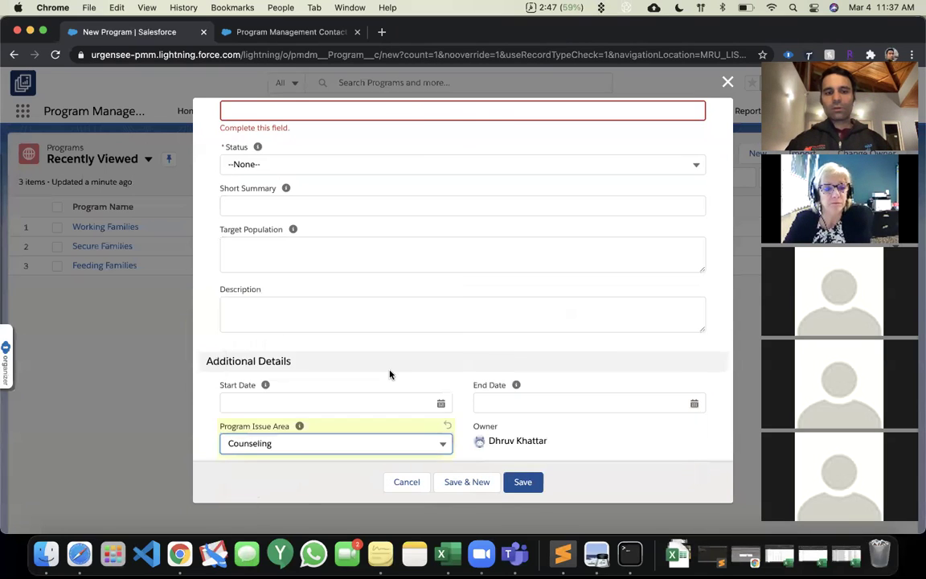
Enter 'Healthy Families' as the program name.
{"action": "scroll", "coordinate": [354, 334], "scroll_direction": "up", "scroll_amount": 3}
{"action": "left_click", "coordinate": [351, 192]}
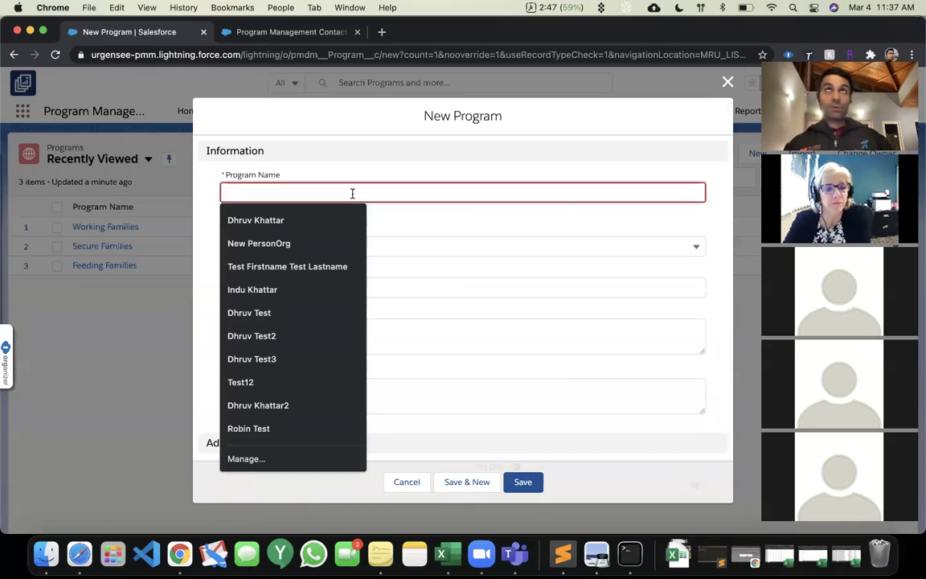
{"action": "left_click", "coordinate": [459, 218]}
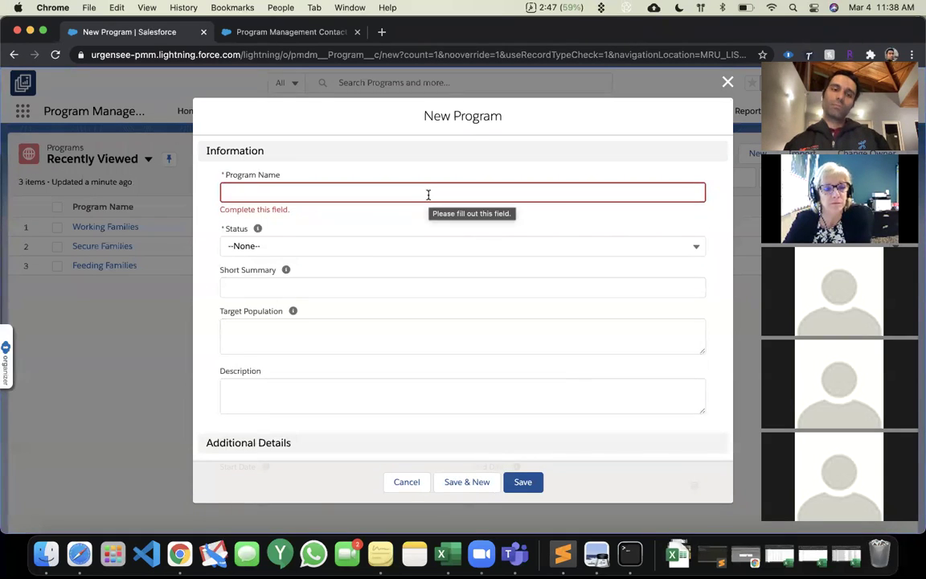
{"action": "left_click", "coordinate": [427, 195]}
{"action": "type", "text": "Healthy Families"}
{"action": "key", "text": "Tab"}
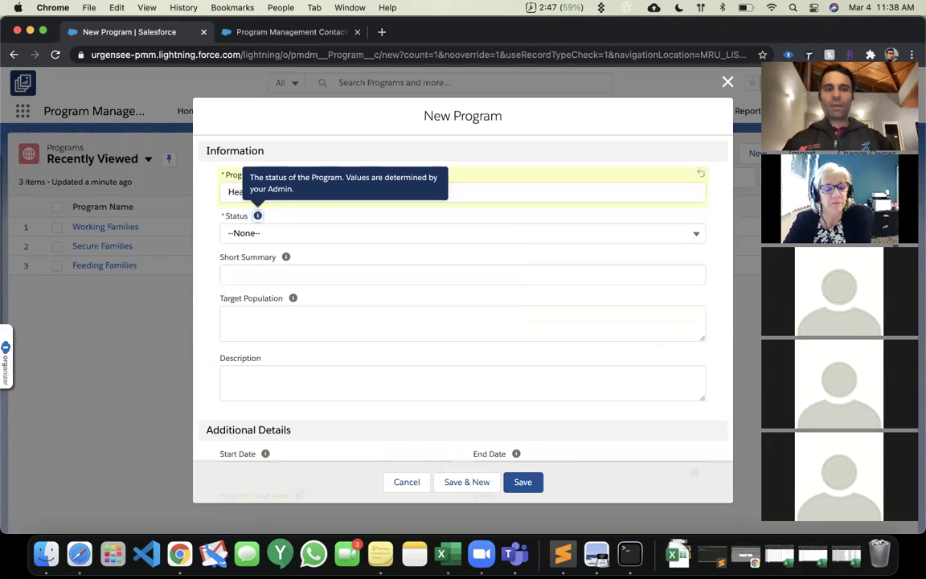
{"action": "left_click", "coordinate": [390, 232]}
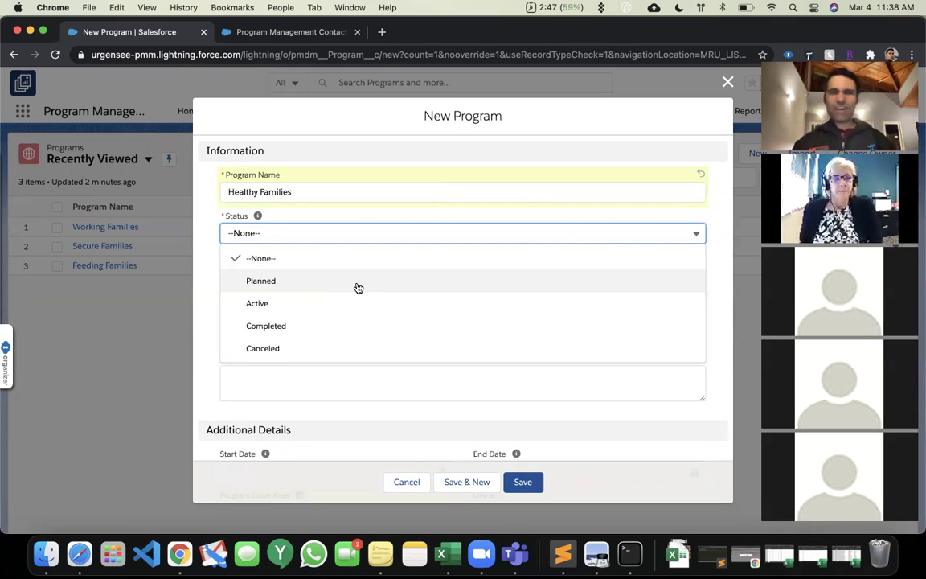
Set status to Planned and enter a summary about health services for families in need.
{"action": "left_click", "coordinate": [358, 283]}
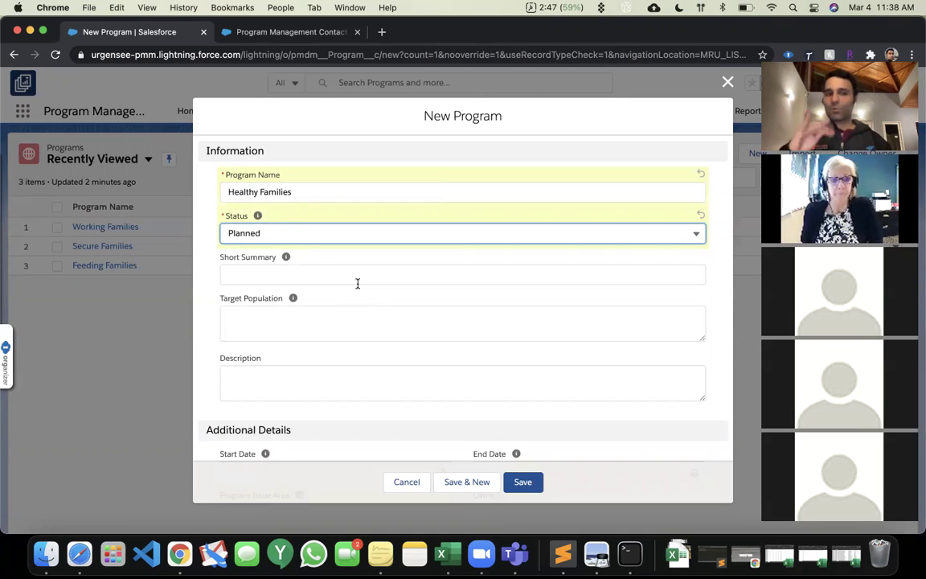
{"action": "left_click", "coordinate": [358, 282]}
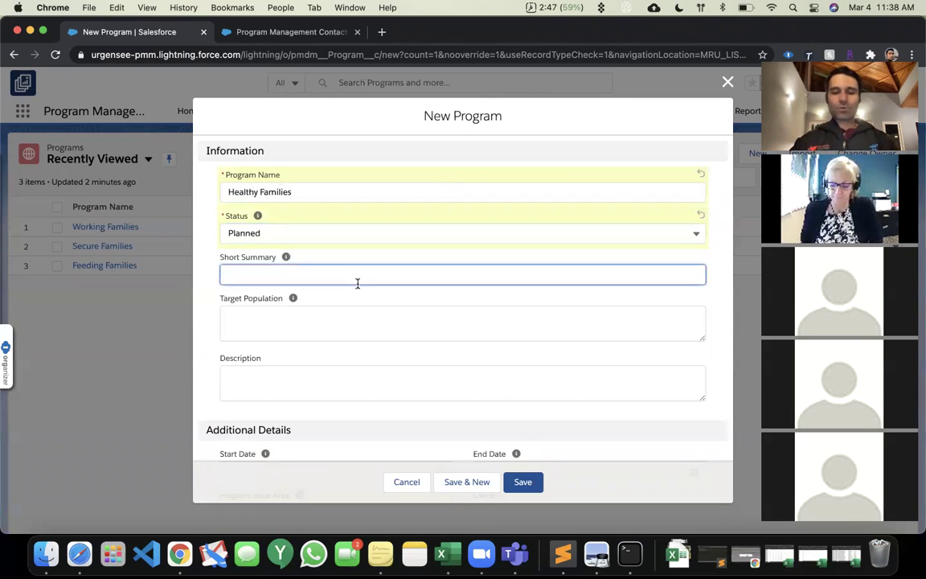
{"action": "type", "text": "Healthy"}
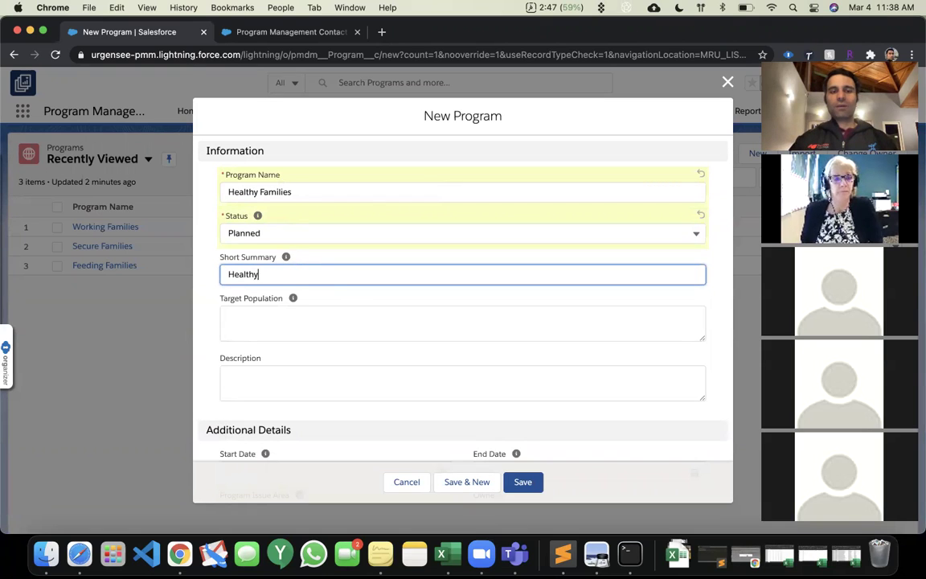
{"action": "type", "text": " Families focu"}
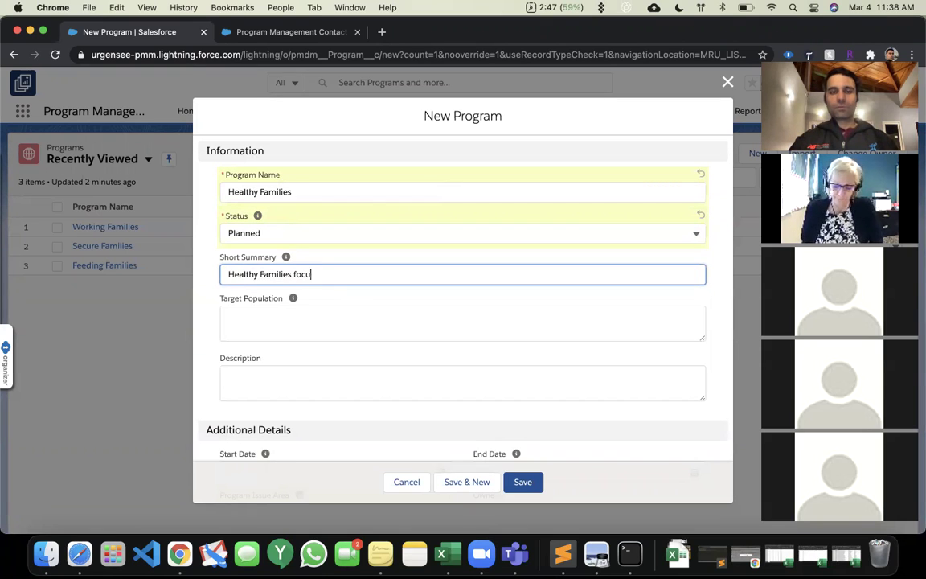
{"action": "type", "text": "ses on providing"}
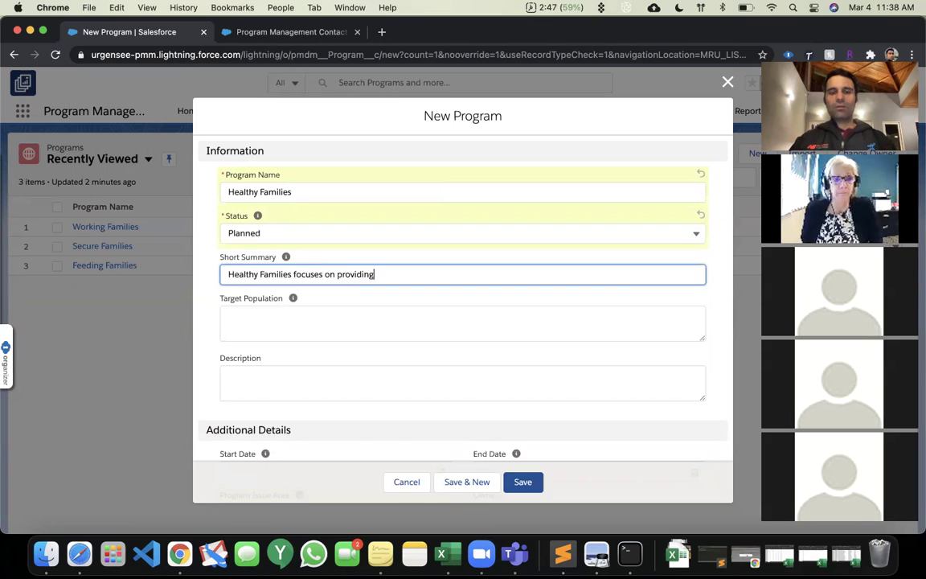
{"action": "type", "text": "health services to"}
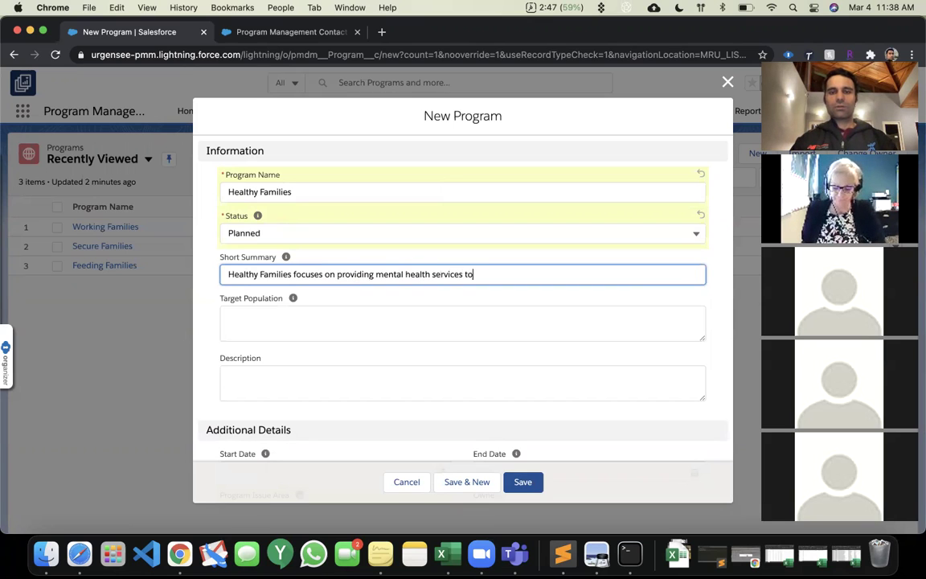
{"action": "type", "text": " families in need"}
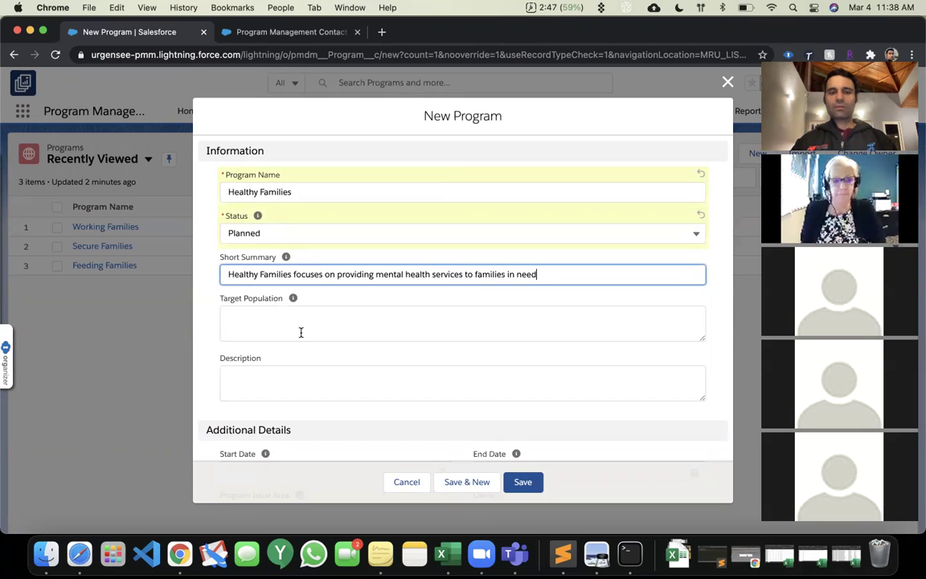
Enter the target population (families with 2+ dependents under 18) and save the program.
{"action": "left_click", "coordinate": [301, 332]}
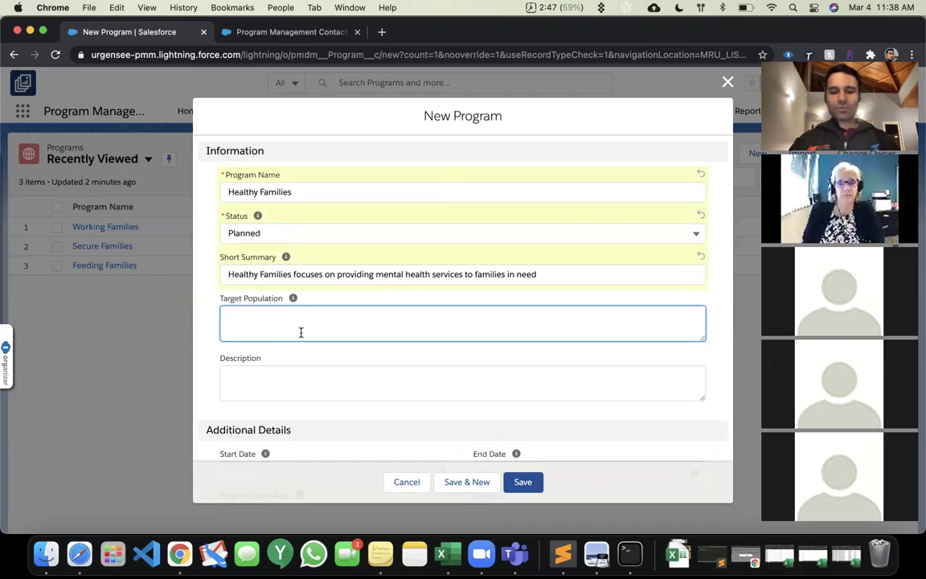
{"action": "type", "text": "Families with 2 or more dependents under 18, that u"}
{"action": "type", "text": "re within 3"}
{"action": "key", "text": "BackSpace"}
{"action": "type", "text": "20"}
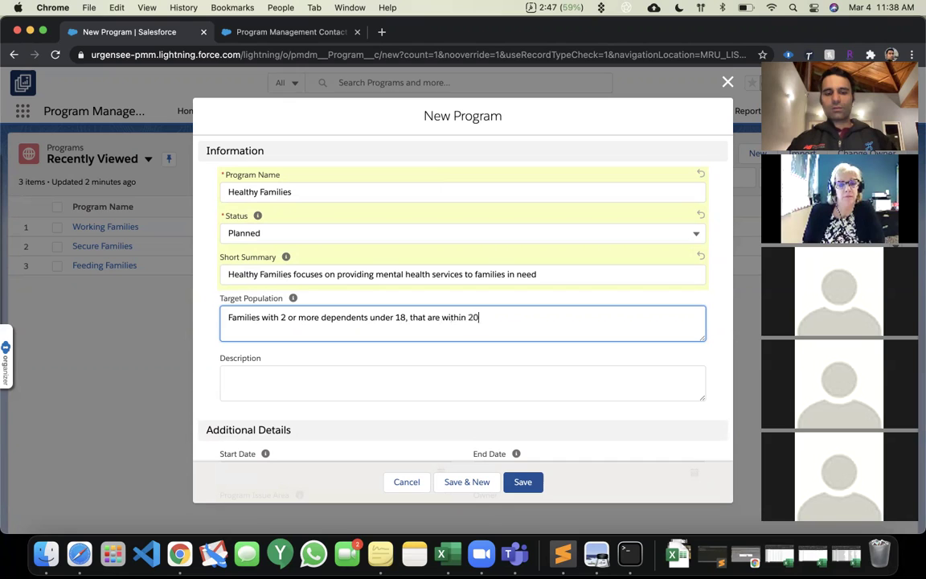
{"action": "type", "text": "% of the Federal Poverty Level"}
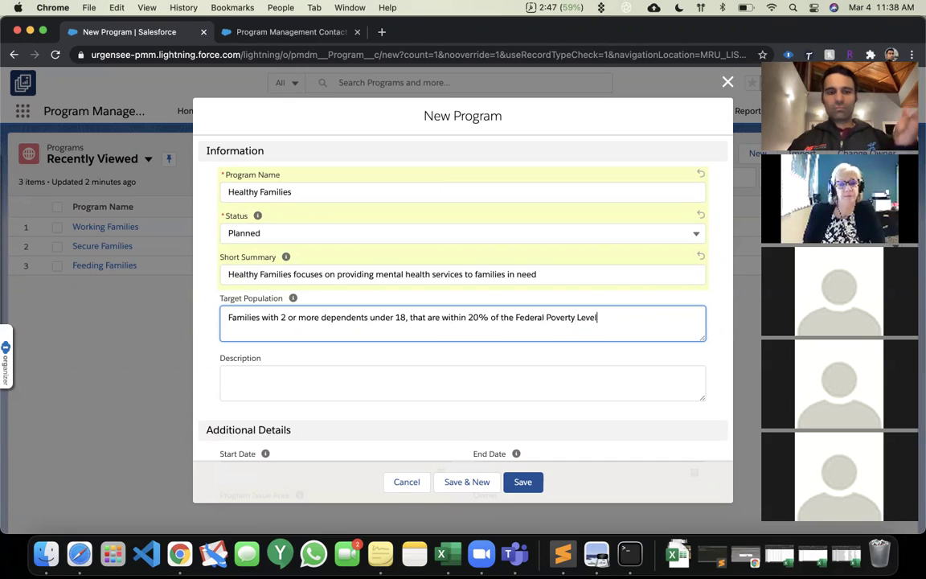
{"action": "scroll", "coordinate": [254, 314], "scroll_direction": "down", "scroll_amount": 2}
{"action": "left_click", "coordinate": [254, 314]}
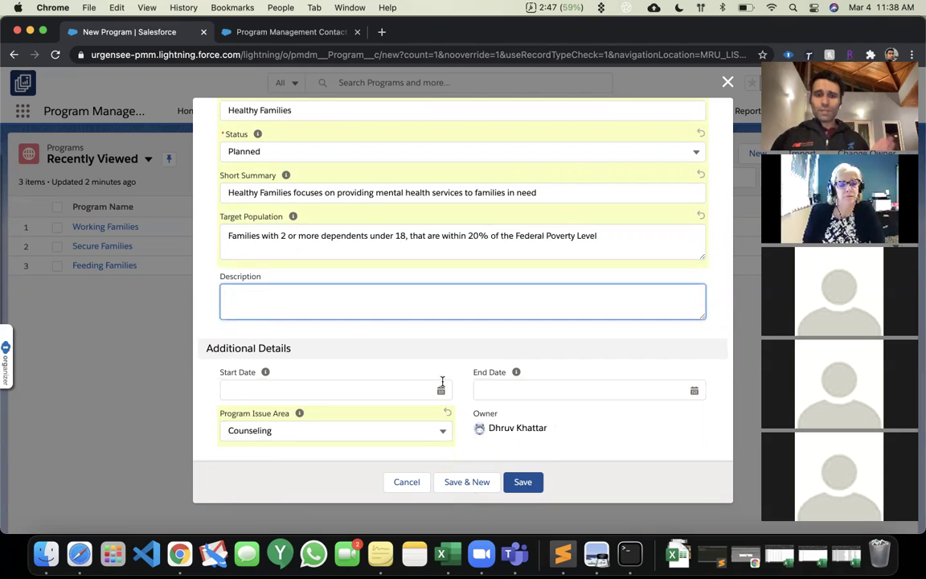
{"action": "left_click", "coordinate": [520, 479]}
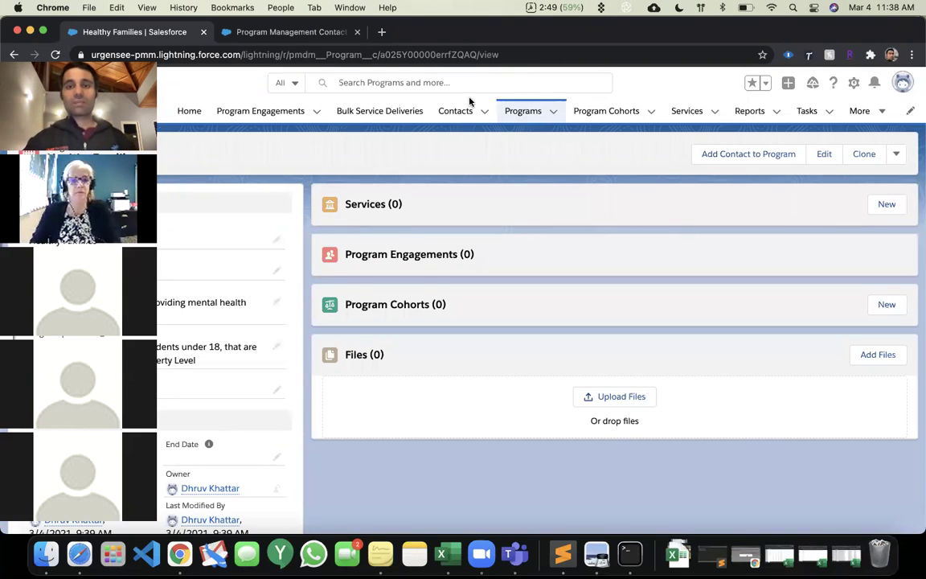
Open the Programs list in a second browser tab, placed in second position.
{"action": "right_click", "coordinate": [508, 106]}
{"action": "left_click", "coordinate": [523, 114]}
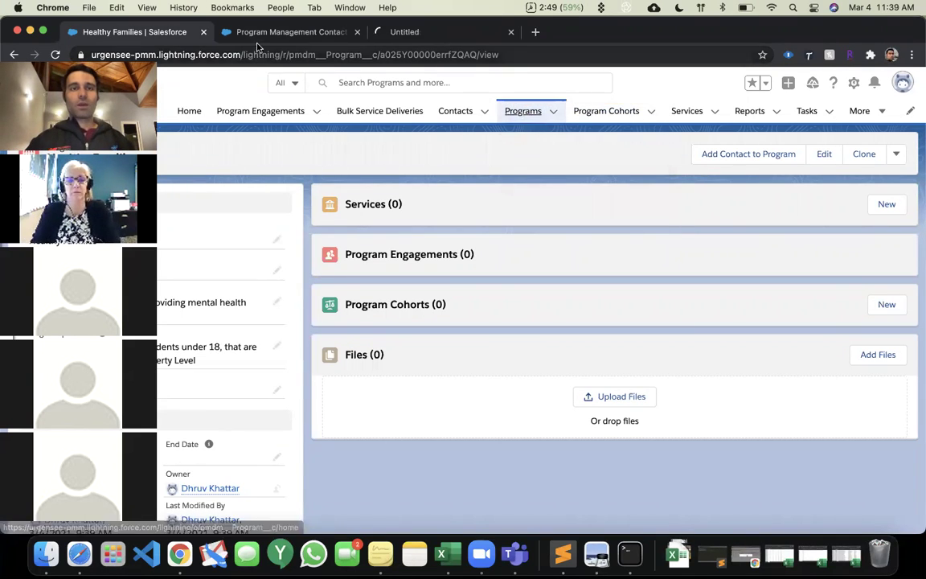
{"action": "left_click_drag", "start_coordinate": [424, 35], "coordinate": [327, 33]}
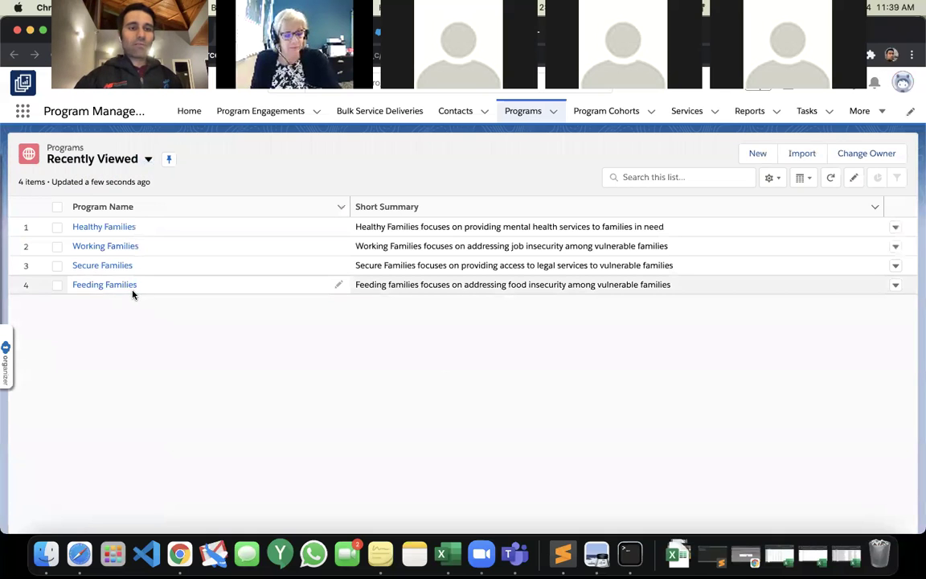
Review the Working Families and Feeding Families records, then start a new Working Families service.
{"action": "left_click", "coordinate": [105, 246]}
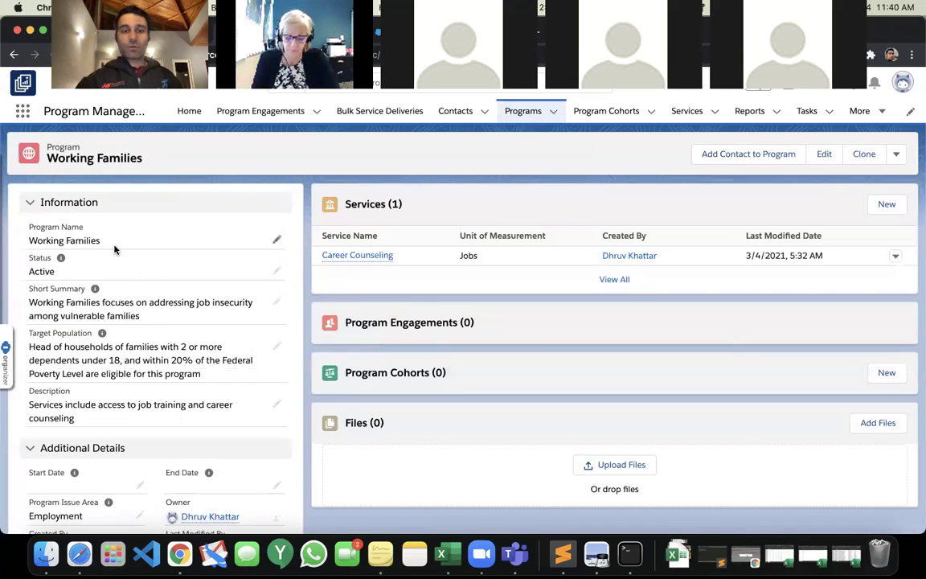
{"action": "left_click", "coordinate": [15, 54]}
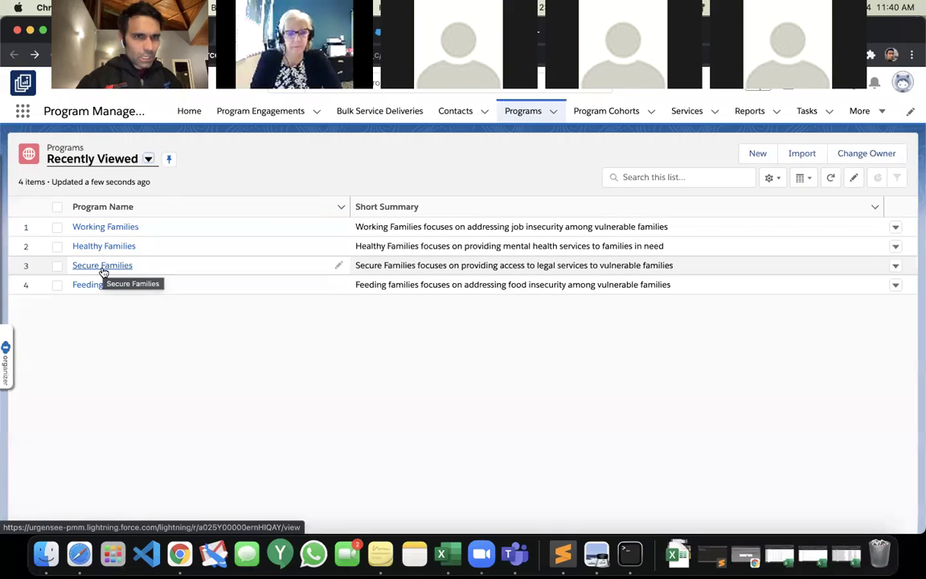
{"action": "left_click", "coordinate": [92, 283]}
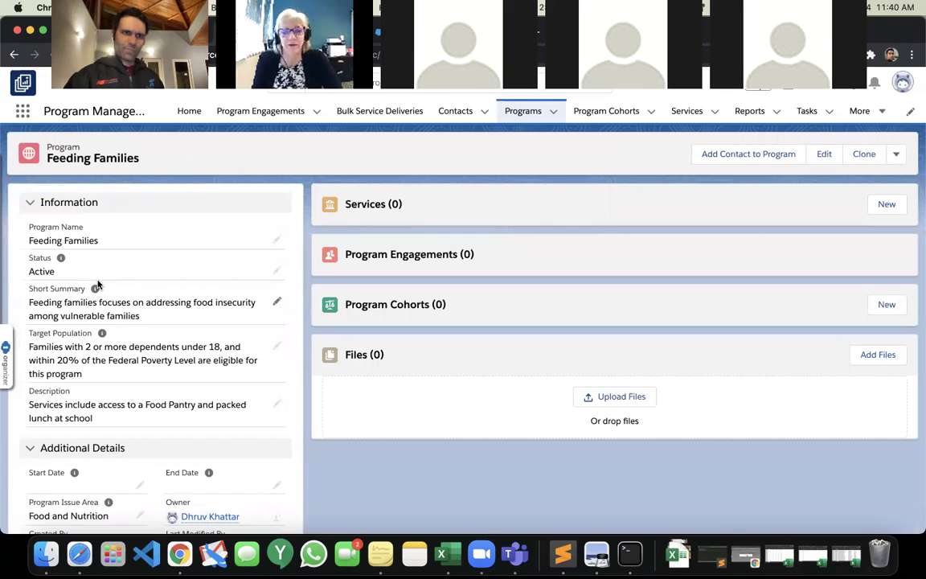
{"action": "left_click", "coordinate": [14, 54]}
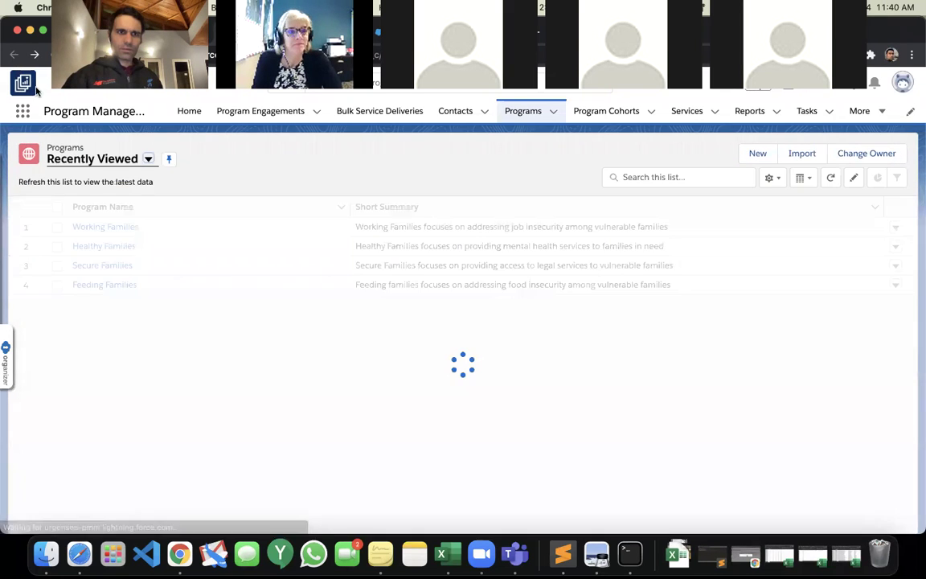
{"action": "left_click", "coordinate": [112, 246]}
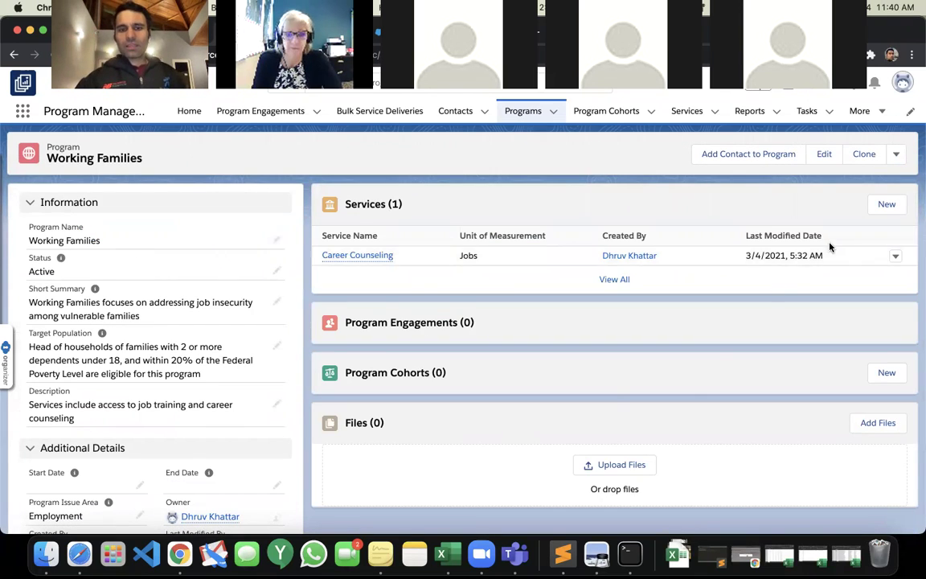
{"action": "left_click", "coordinate": [882, 207]}
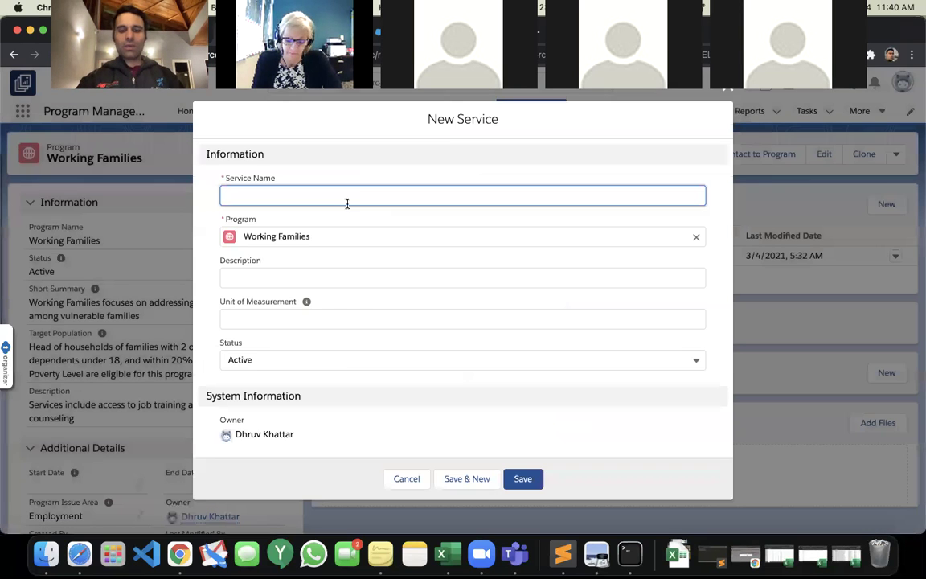
Save a Job Training service (skills for working-age family members, unit Hours), then return to Healthy Families.
{"action": "type", "text": "Job Training"}
{"action": "key", "text": "Tab"}
{"action": "left_click", "coordinate": [295, 278]}
{"action": "type", "text": "Jon training provides skills to working"}
{"action": "key", "text": "alt+shift+Left"}
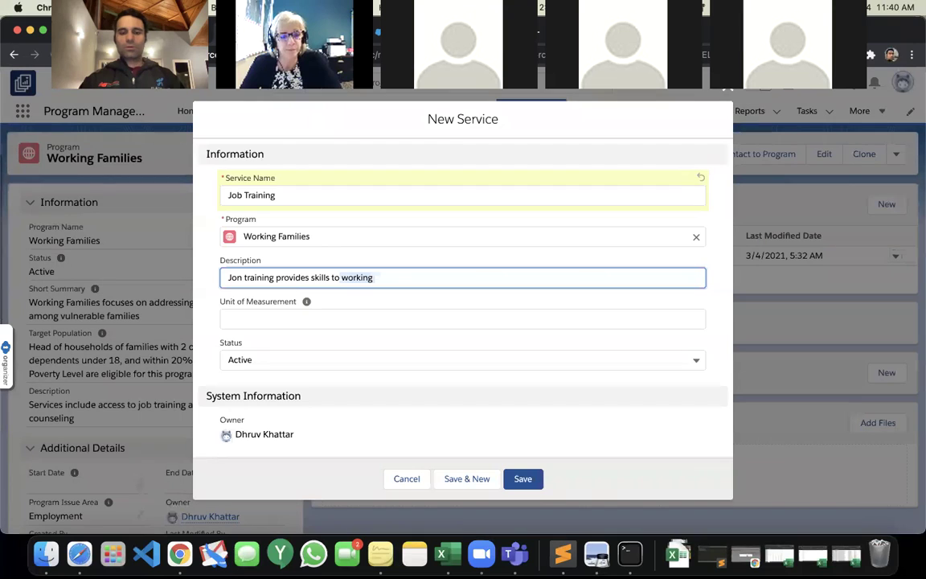
{"action": "type", "text": "family members of"}
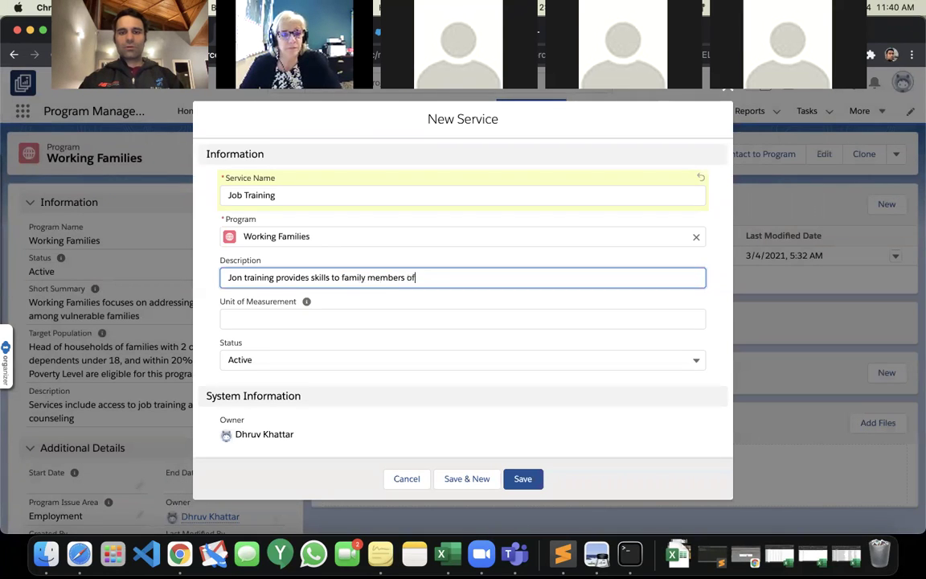
{"action": "type", "text": " working age"}
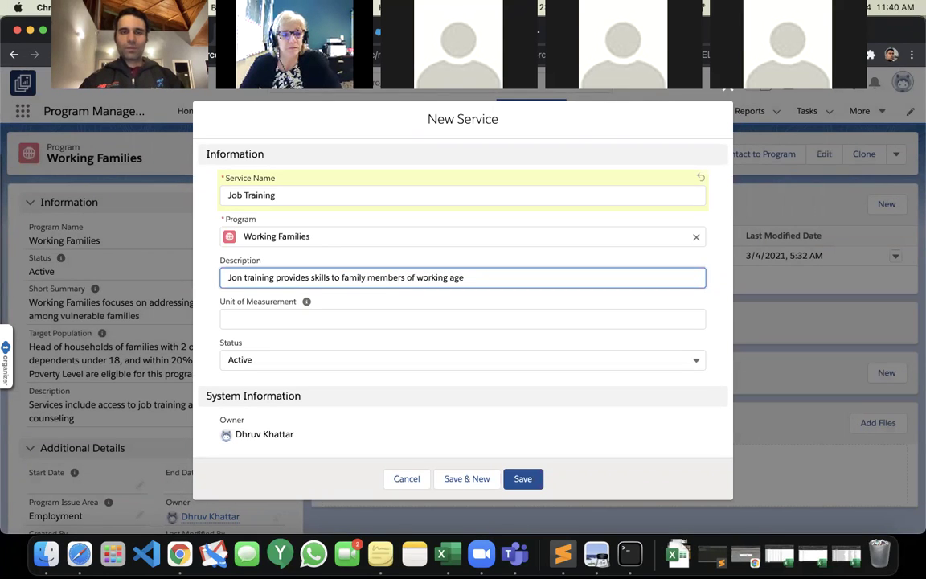
{"action": "left_click", "coordinate": [267, 317]}
{"action": "type", "text": "Hours"}
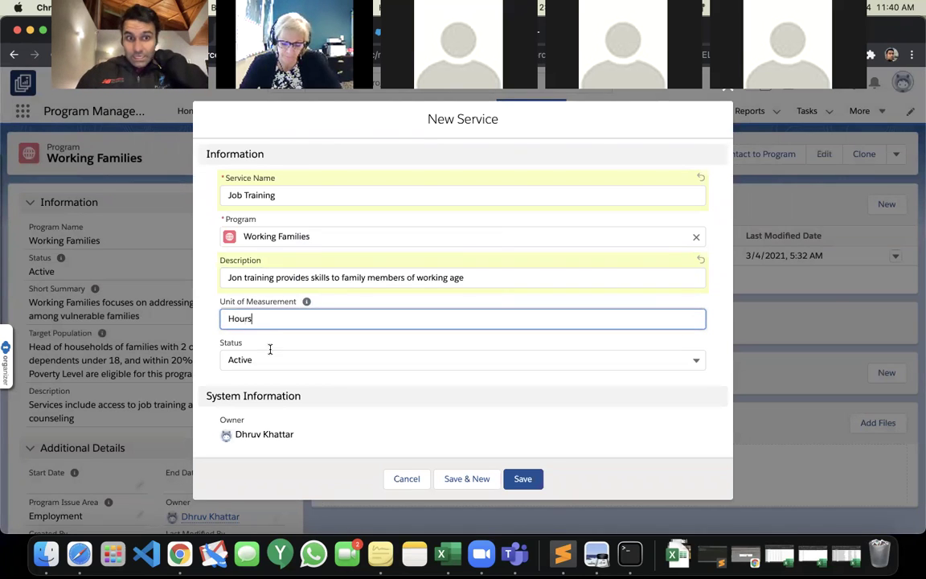
{"action": "left_click", "coordinate": [523, 477]}
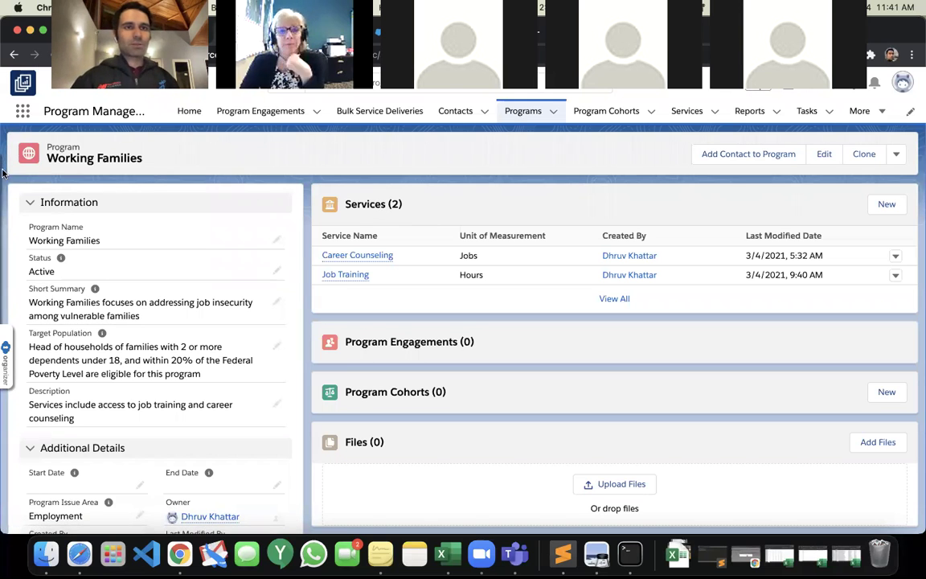
{"action": "key", "text": "ctrl+shift+Tab"}
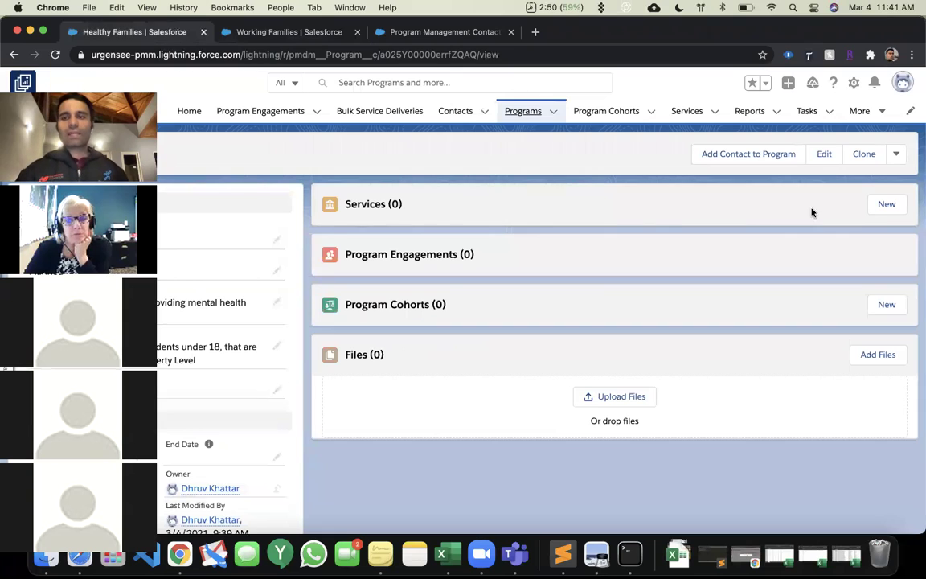
Create a Family Counseling service with a weekly social-worker sessions description, unit Hour.
{"action": "left_click", "coordinate": [887, 205]}
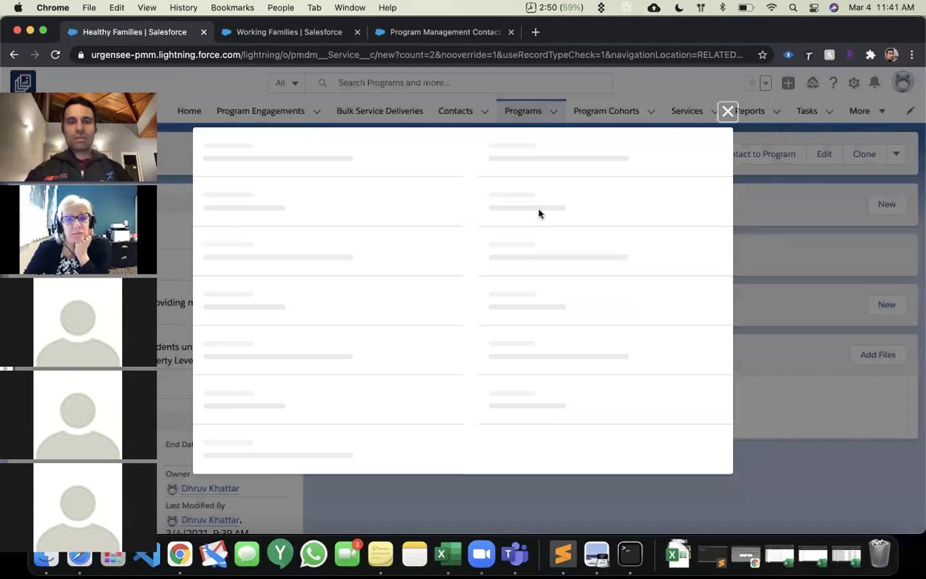
{"action": "type", "text": "Family Counseling"}
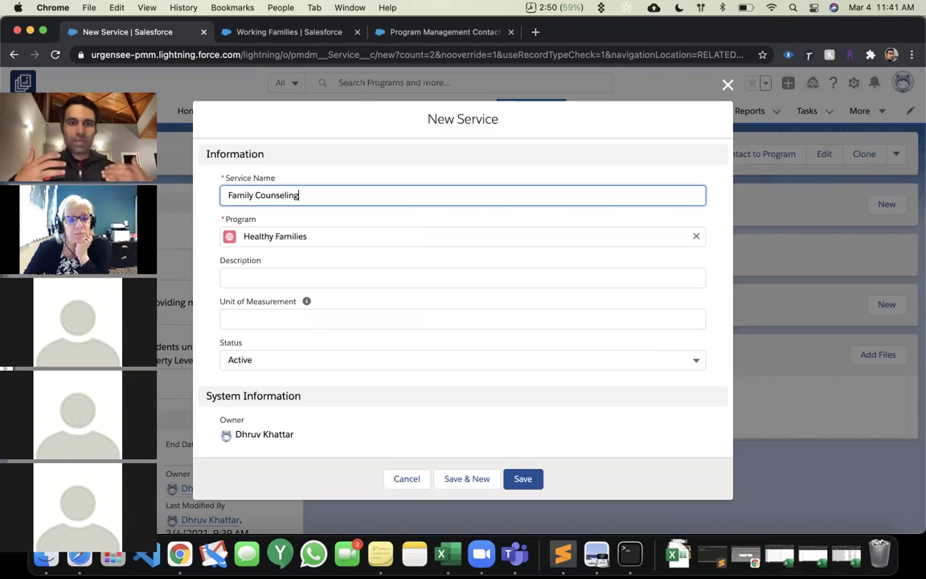
{"action": "left_click", "coordinate": [417, 281]}
{"action": "type", "text": "Family couns"}
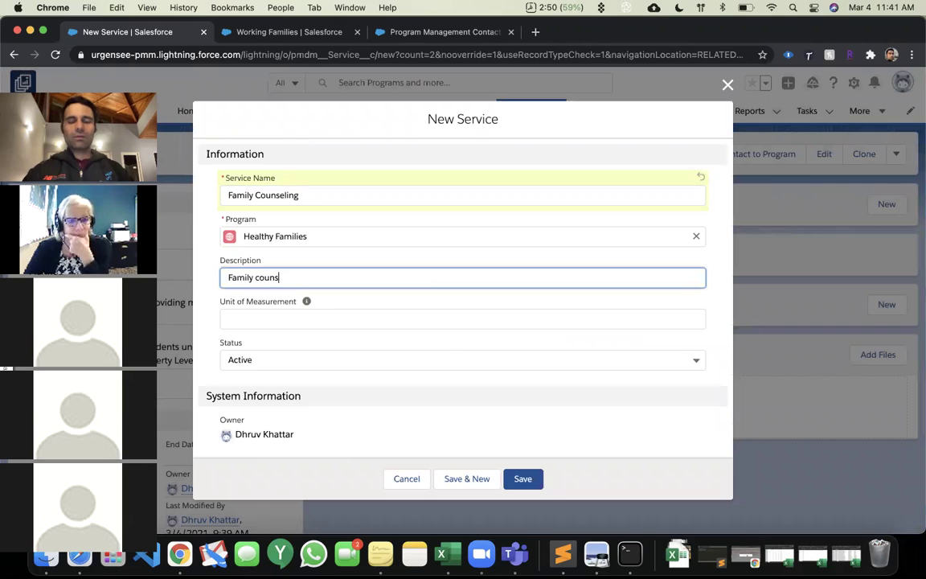
{"action": "type", "text": "eling brings families in together to registered social work"}
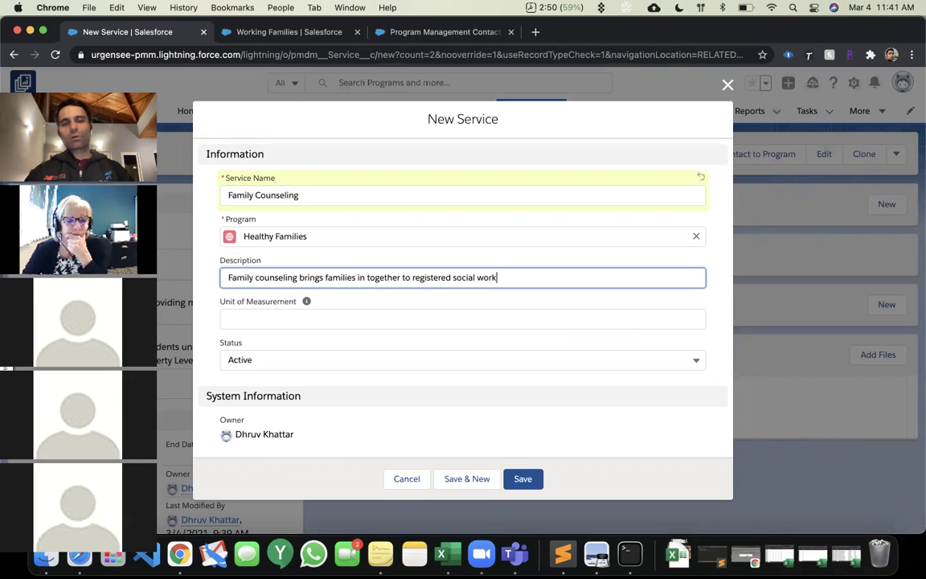
{"action": "type", "text": "ers on a weekly basis"}
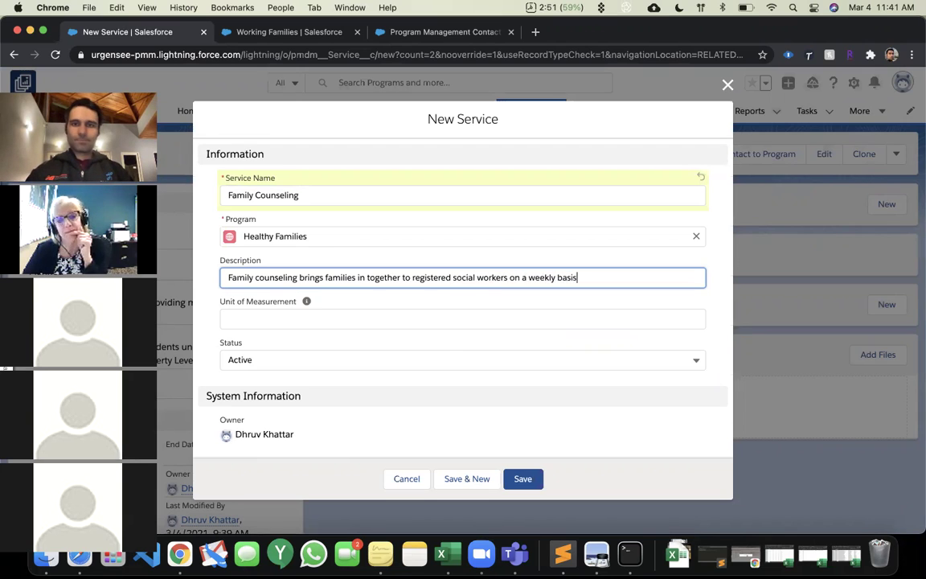
{"action": "key", "text": "Tab"}
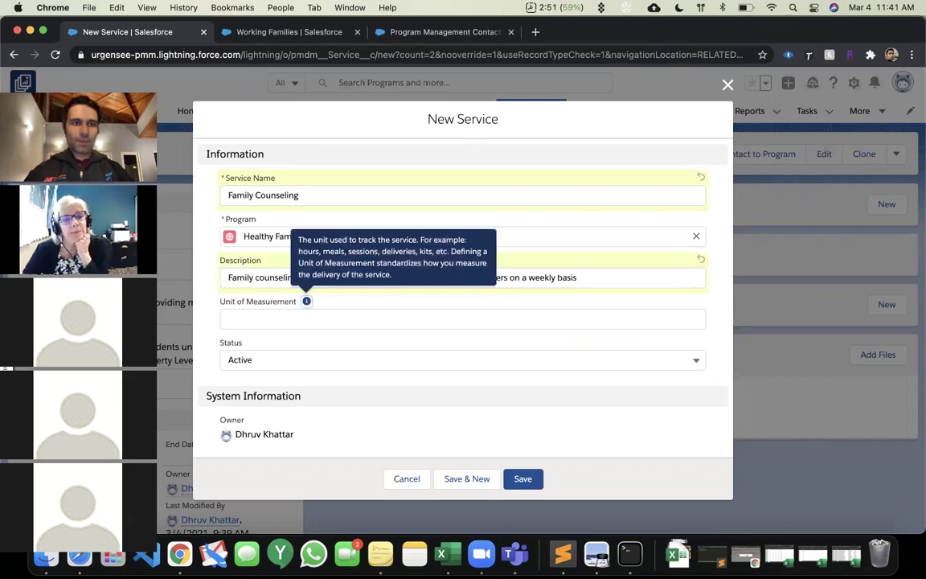
{"action": "left_click", "coordinate": [301, 321]}
{"action": "type", "text": "Hour"}
{"action": "key", "text": "Tab"}
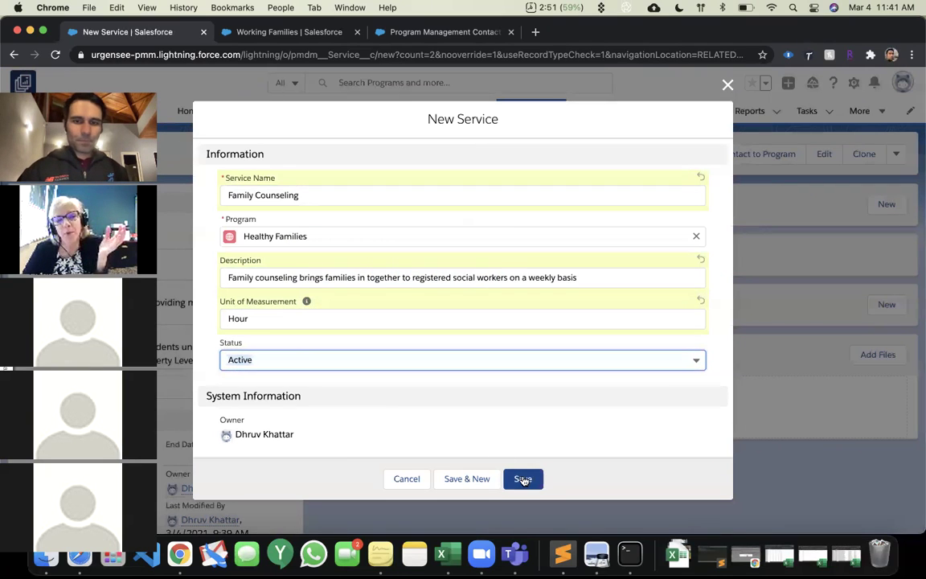
{"action": "left_click", "coordinate": [523, 479]}
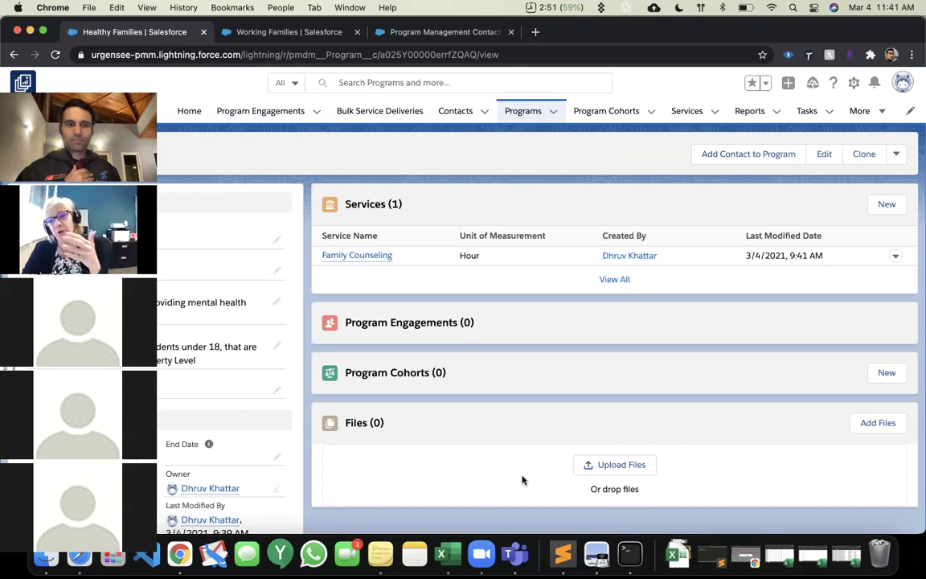
Open the Family Counseling record from the Healthy Families Services list.
{"action": "left_click", "coordinate": [384, 257]}
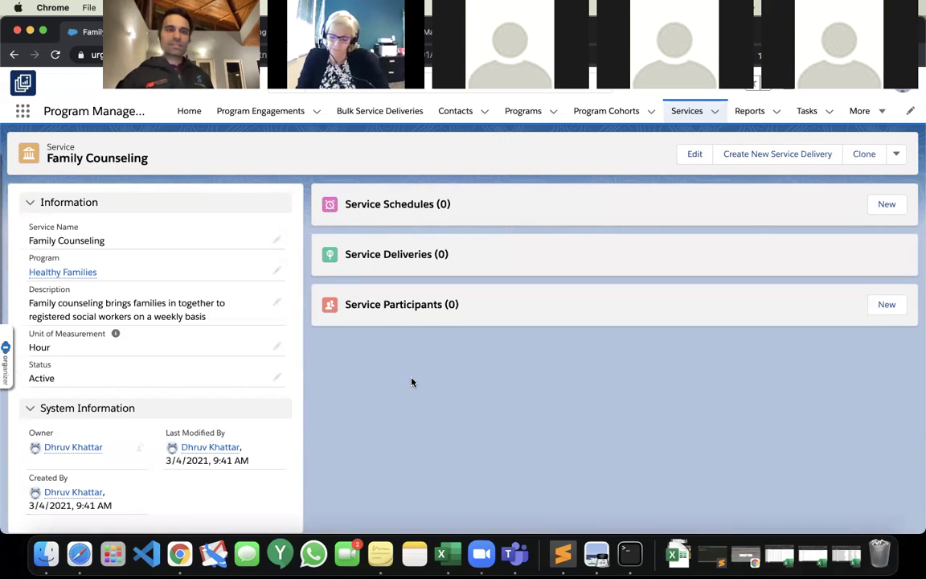
Name a new service schedule 'Weekly Family Counseling' and search 'Demo Therapist' as primary provider.
{"action": "left_click", "coordinate": [888, 206]}
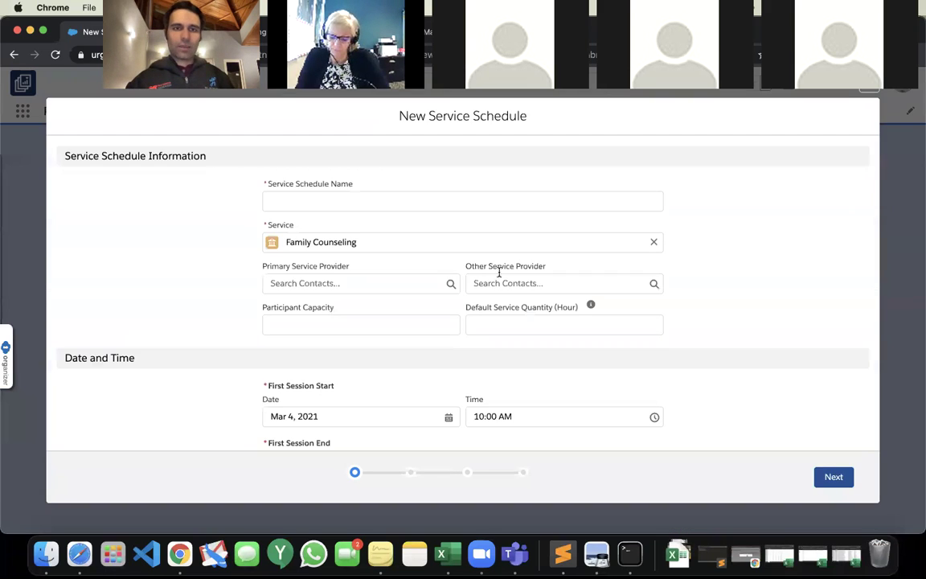
{"action": "left_click", "coordinate": [415, 202]}
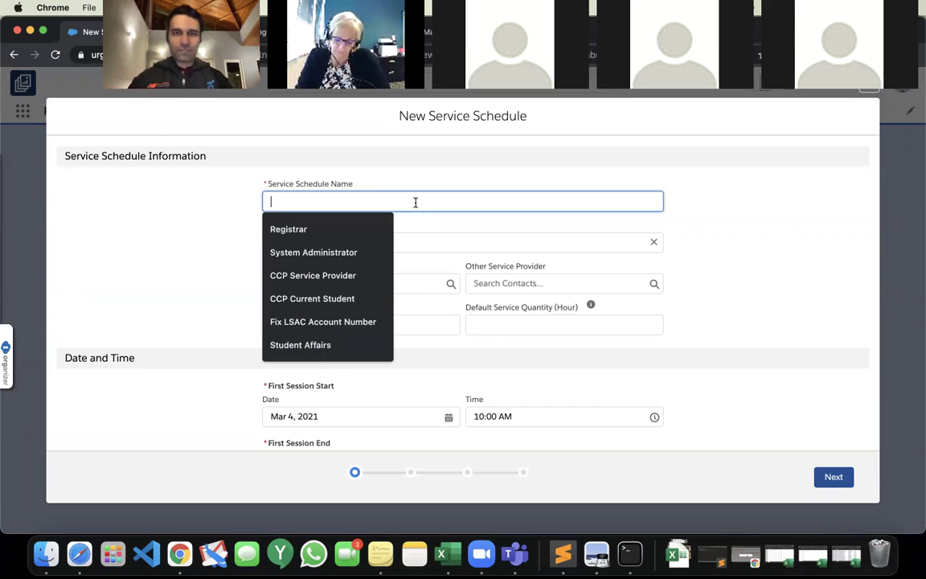
{"action": "type", "text": "We"}
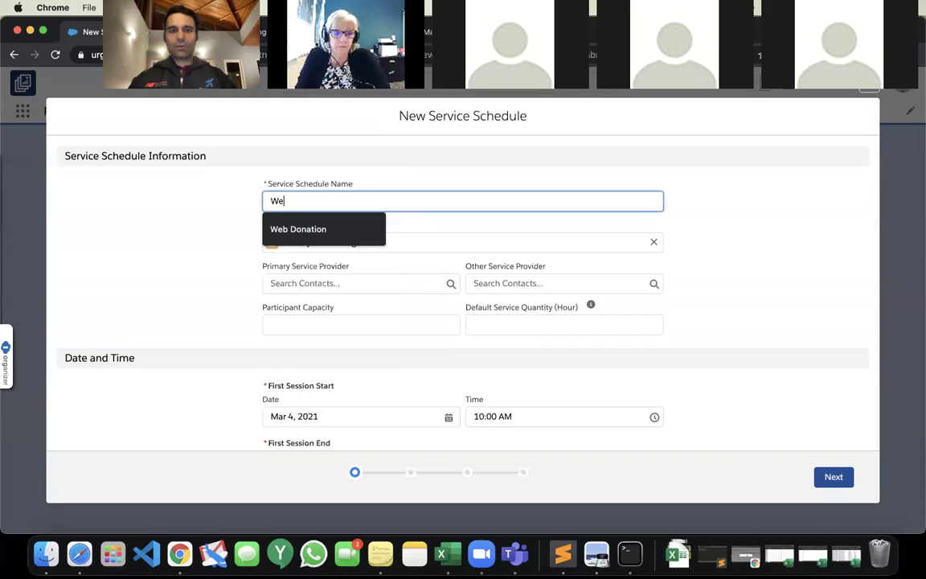
{"action": "type", "text": "ekly Family Cou"}
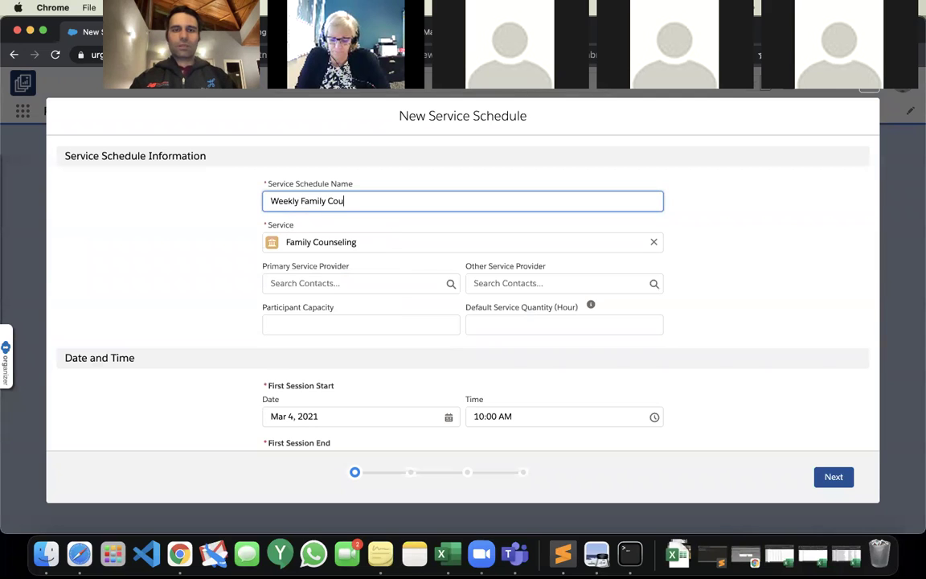
{"action": "type", "text": "nseling"}
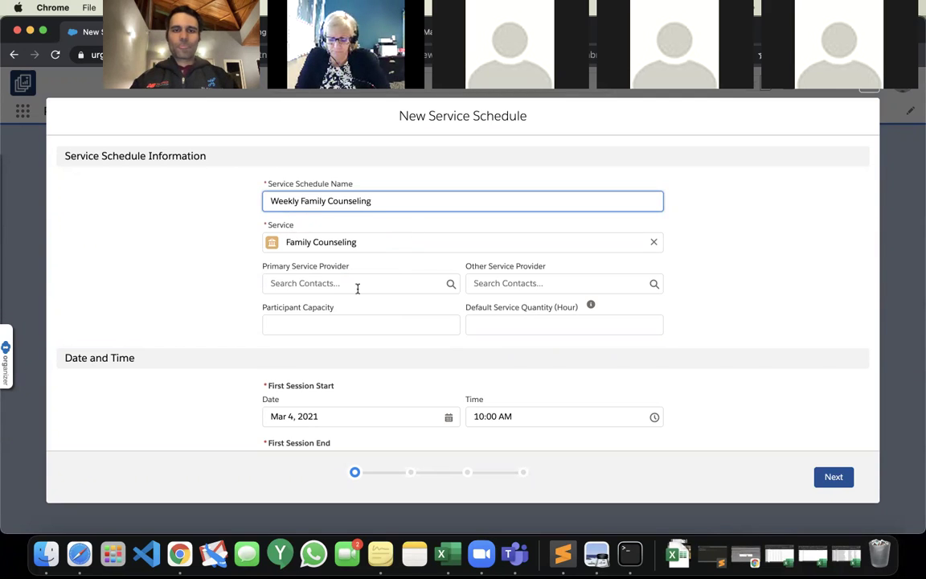
{"action": "left_click", "coordinate": [358, 285]}
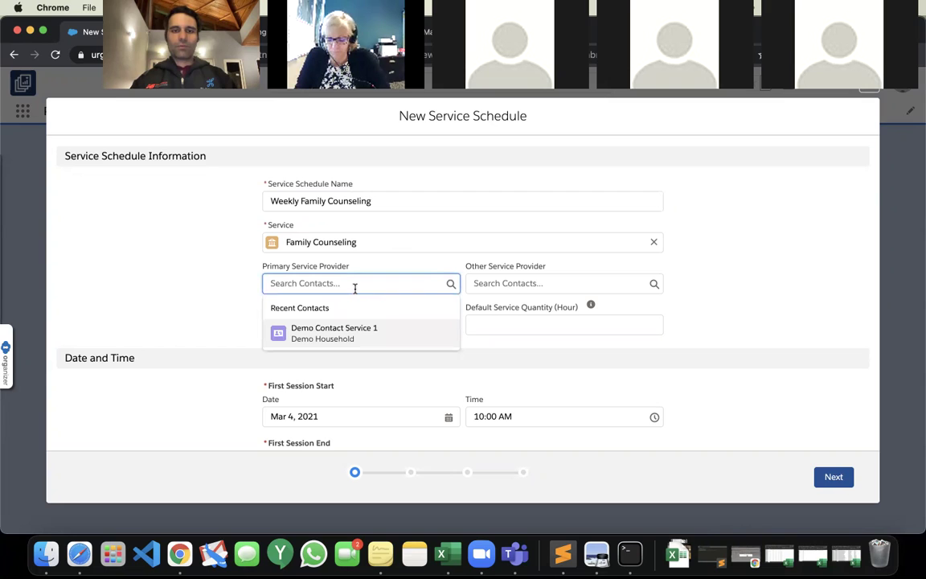
{"action": "type", "text": "Demo"}
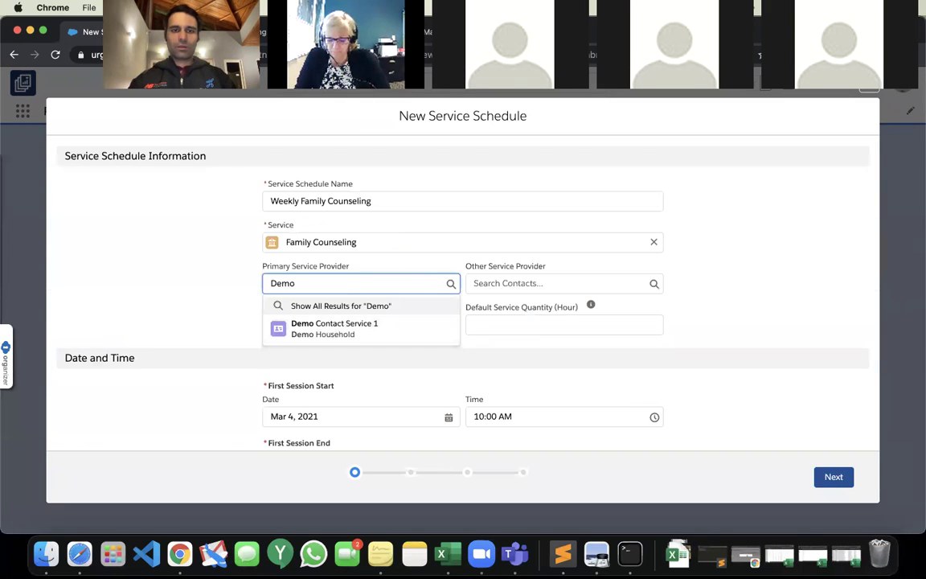
{"action": "type", "text": " Ther"}
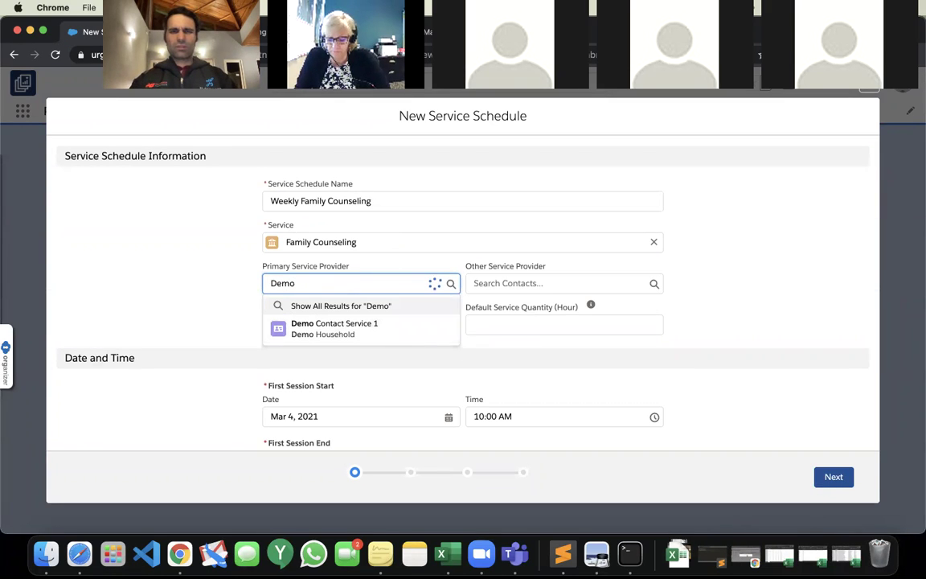
{"action": "type", "text": "apist"}
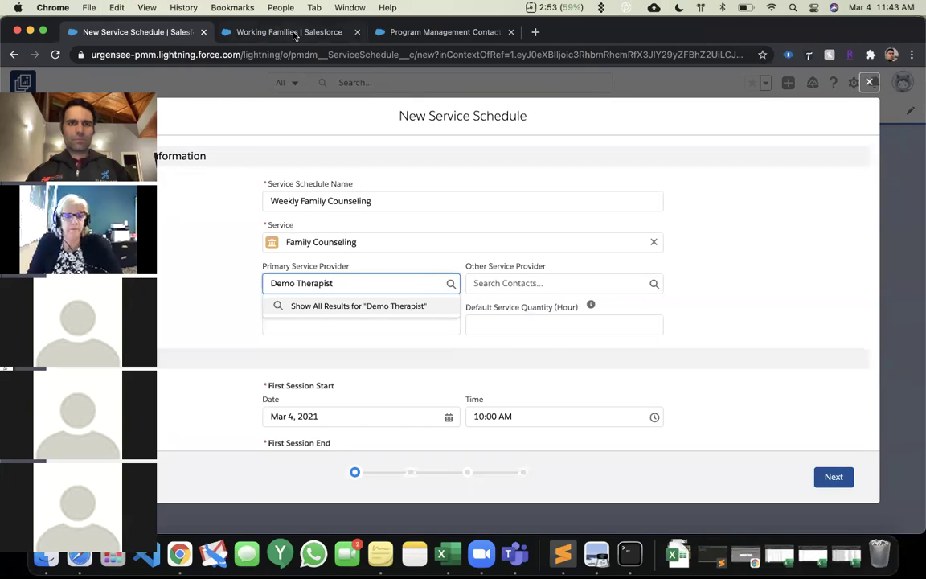
In the other tab, start a new contact named Demo Therapist.
{"action": "left_click", "coordinate": [294, 33]}
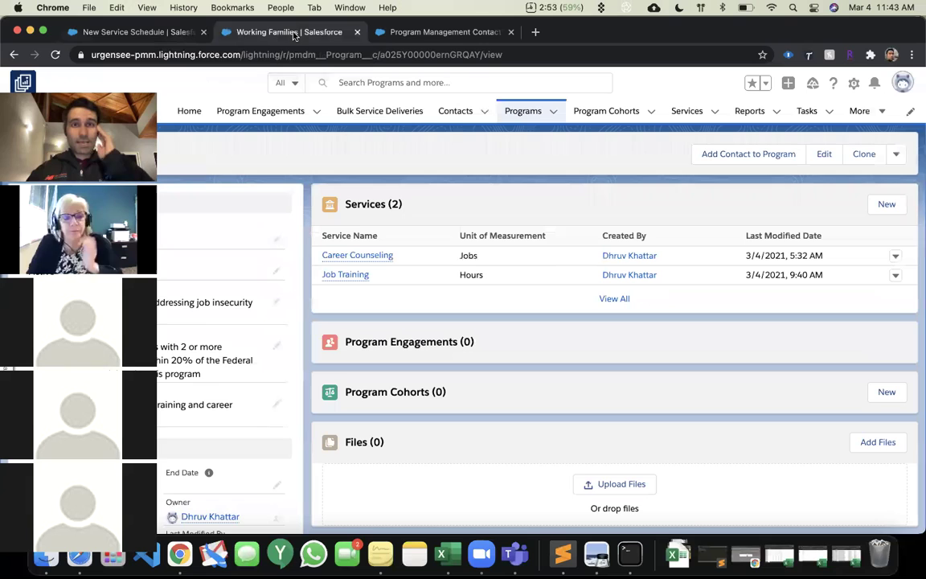
{"action": "left_click", "coordinate": [451, 111]}
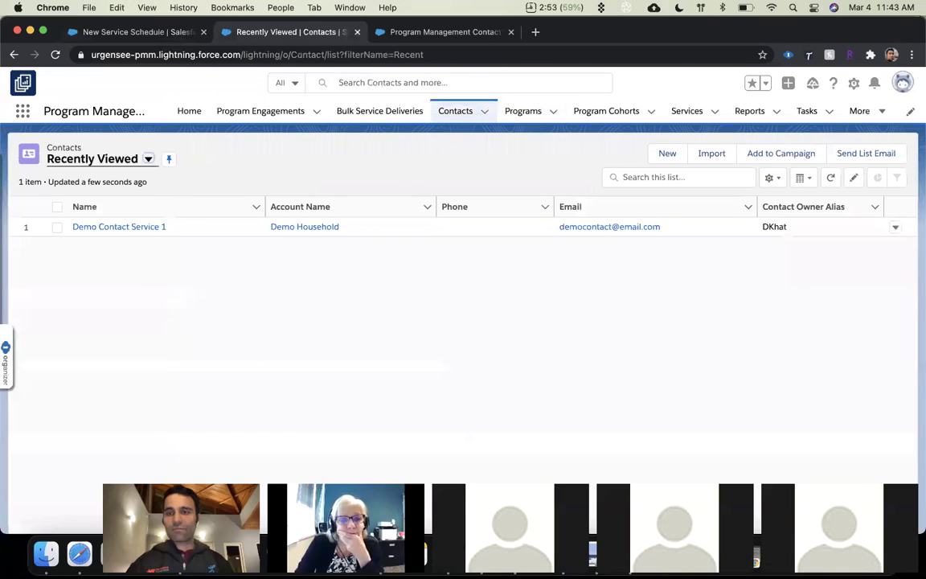
{"action": "left_click", "coordinate": [675, 159]}
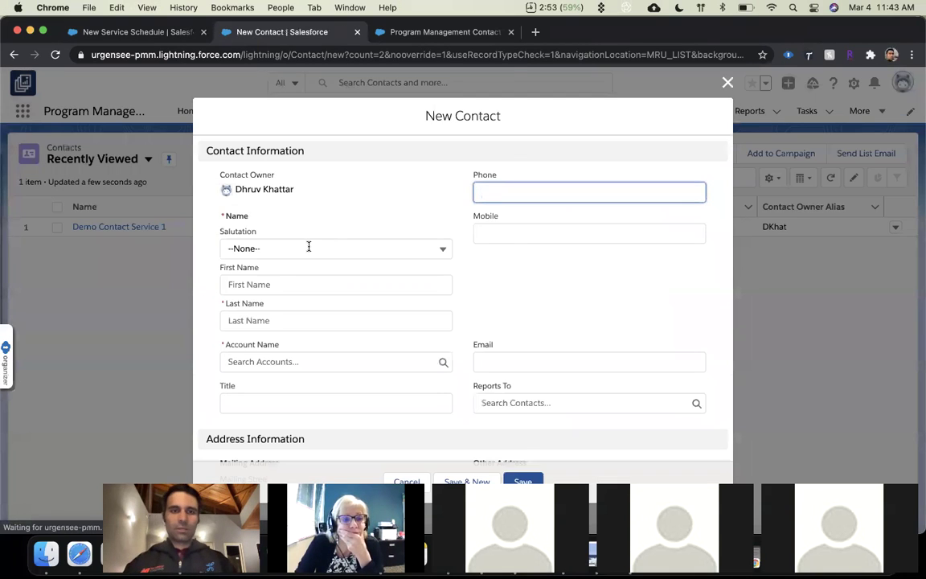
{"action": "left_click", "coordinate": [288, 280]}
{"action": "type", "text": "D"}
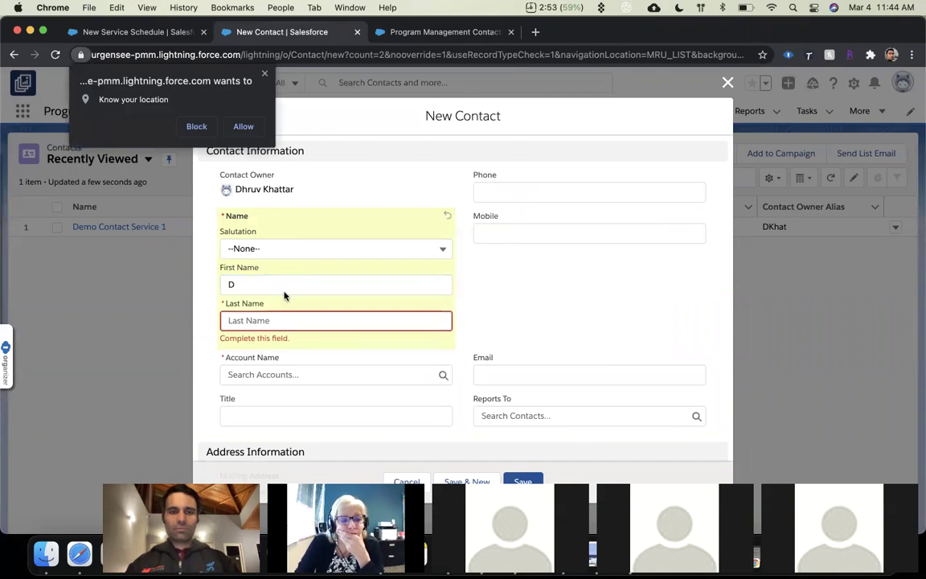
{"action": "type", "text": "emo"}
{"action": "key", "text": "Tab"}
{"action": "type", "text": "Th"}
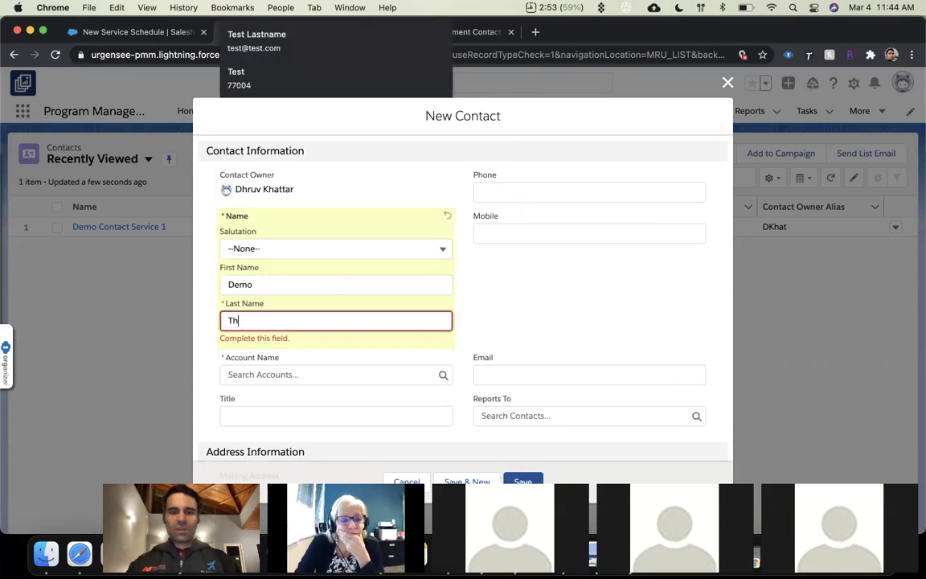
{"action": "type", "text": "erapist"}
Create and save the contact's account 'Demo Counseling Center' with type Other.
{"action": "left_click", "coordinate": [315, 371]}
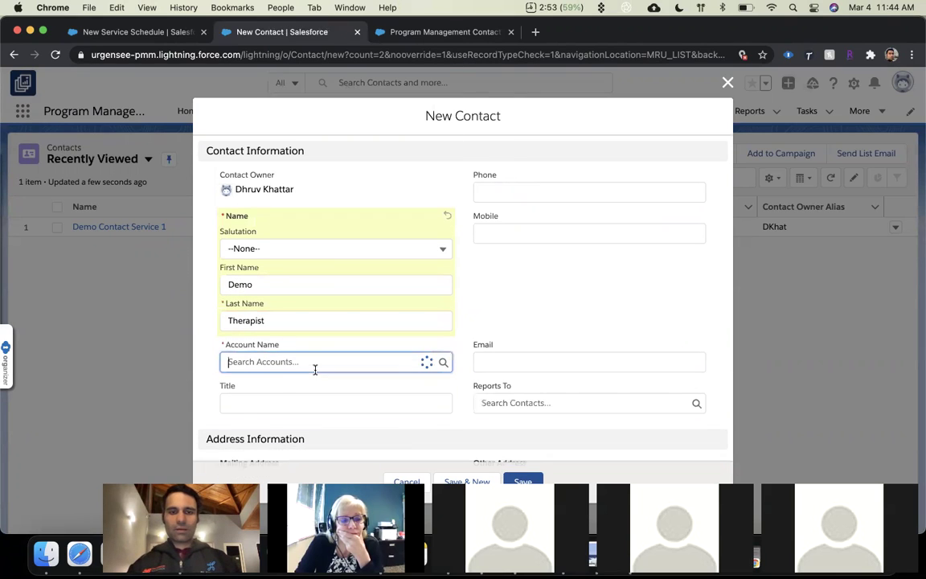
{"action": "left_click", "coordinate": [266, 426]}
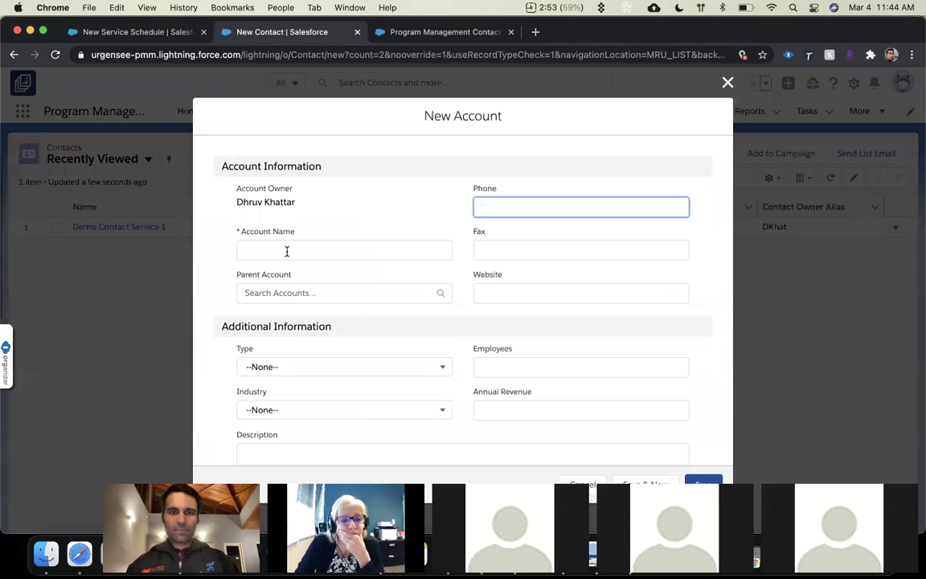
{"action": "left_click", "coordinate": [383, 250]}
{"action": "type", "text": "Dem"}
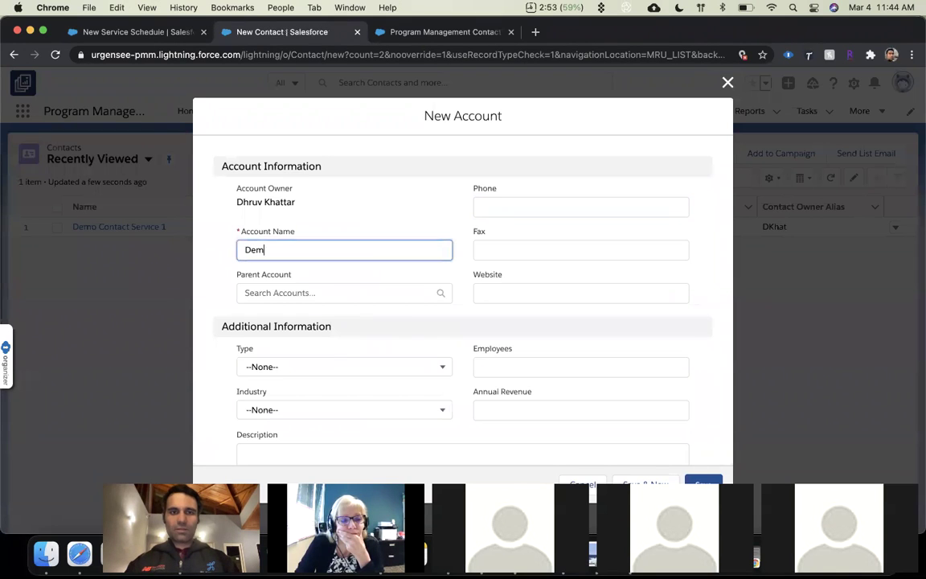
{"action": "type", "text": "o Counseling Center"}
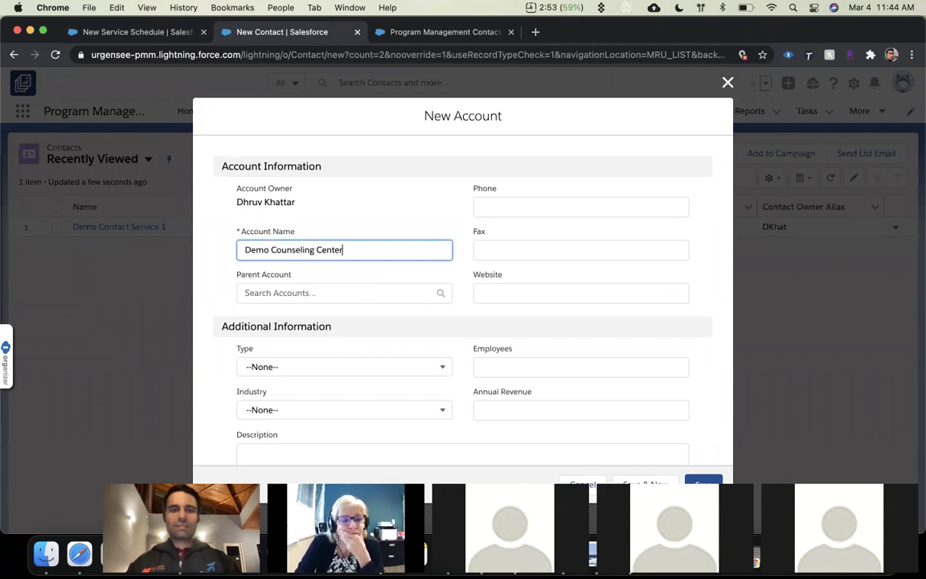
{"action": "scroll", "coordinate": [394, 372], "scroll_direction": "down", "scroll_amount": 3}
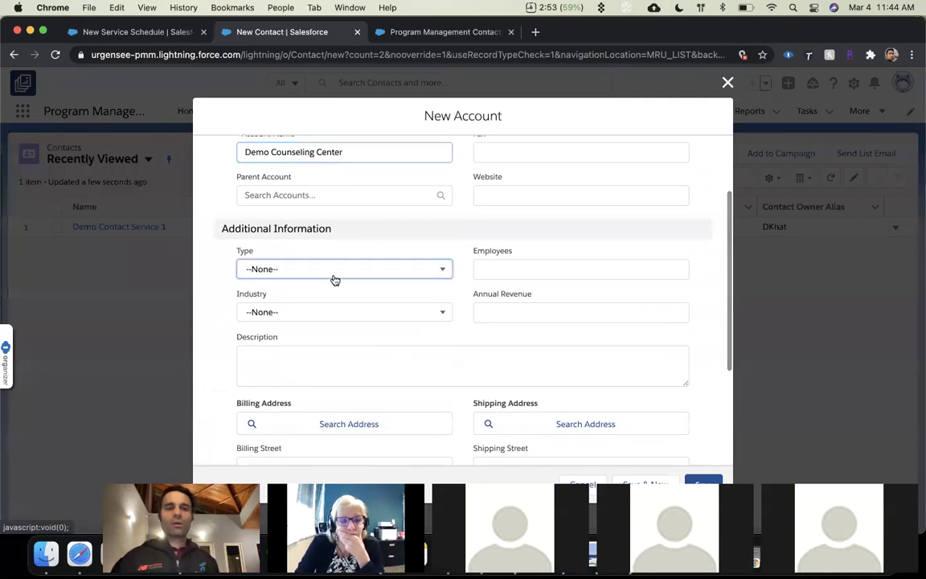
{"action": "left_click", "coordinate": [332, 271]}
{"action": "scroll", "coordinate": [330, 370], "scroll_direction": "down", "scroll_amount": 3}
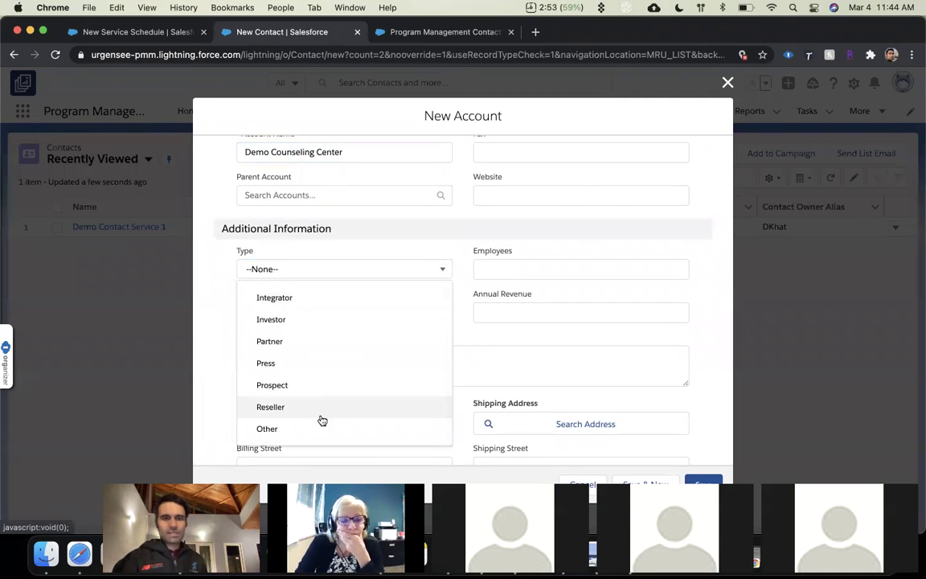
{"action": "left_click", "coordinate": [319, 430]}
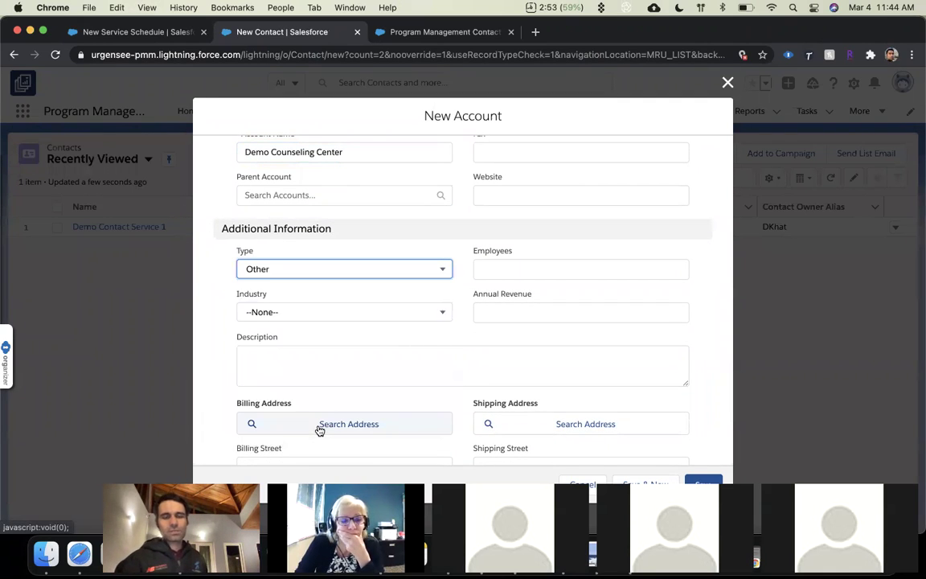
{"action": "left_click", "coordinate": [702, 480]}
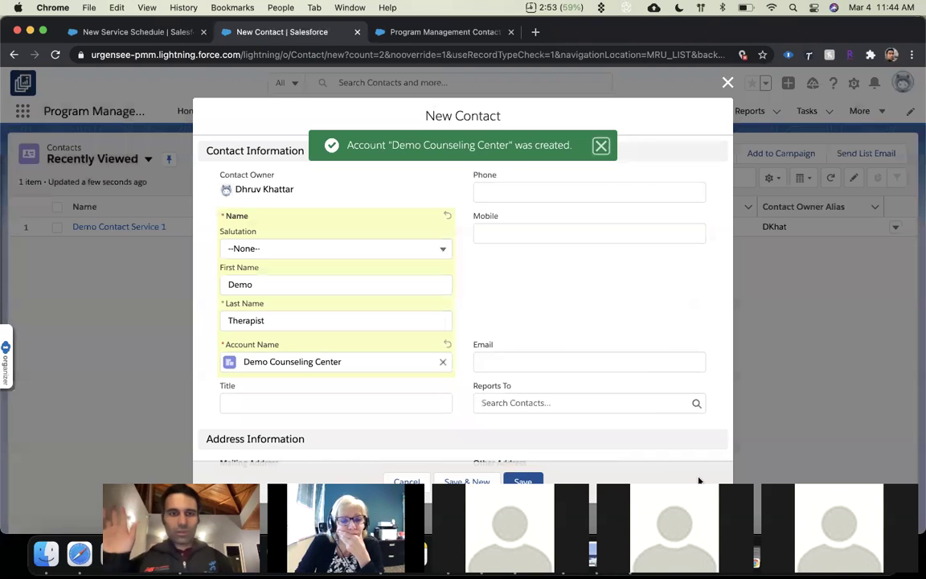
Enter the contact's e-mail address and save the Demo Therapist contact.
{"action": "left_click", "coordinate": [527, 361]}
{"action": "type", "text": "demo@"}
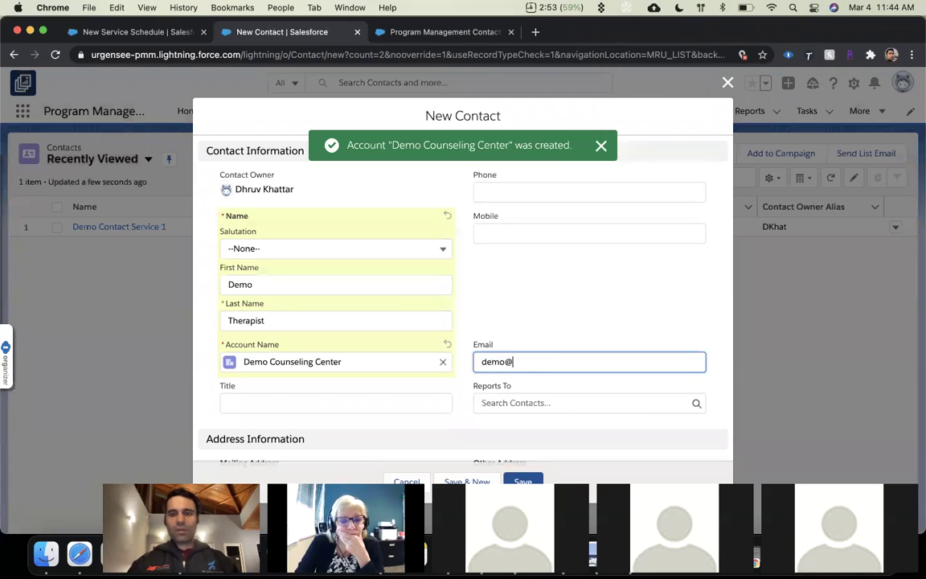
{"action": "type", "text": "therapist.com"}
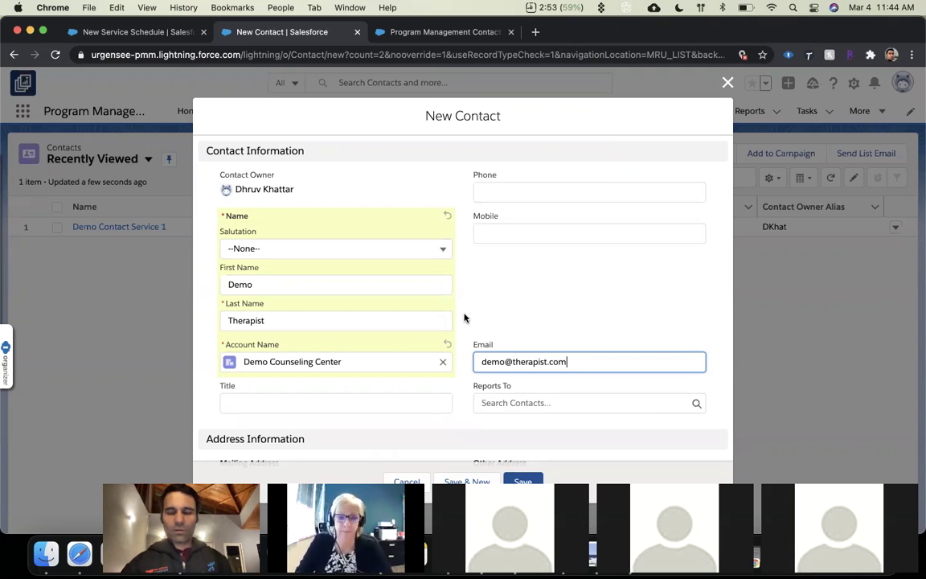
{"action": "scroll", "coordinate": [508, 370], "scroll_direction": "down", "scroll_amount": 5}
{"action": "left_click", "coordinate": [517, 480]}
Select Demo Therapist as the schedule's primary service provider.
{"action": "left_click", "coordinate": [134, 32]}
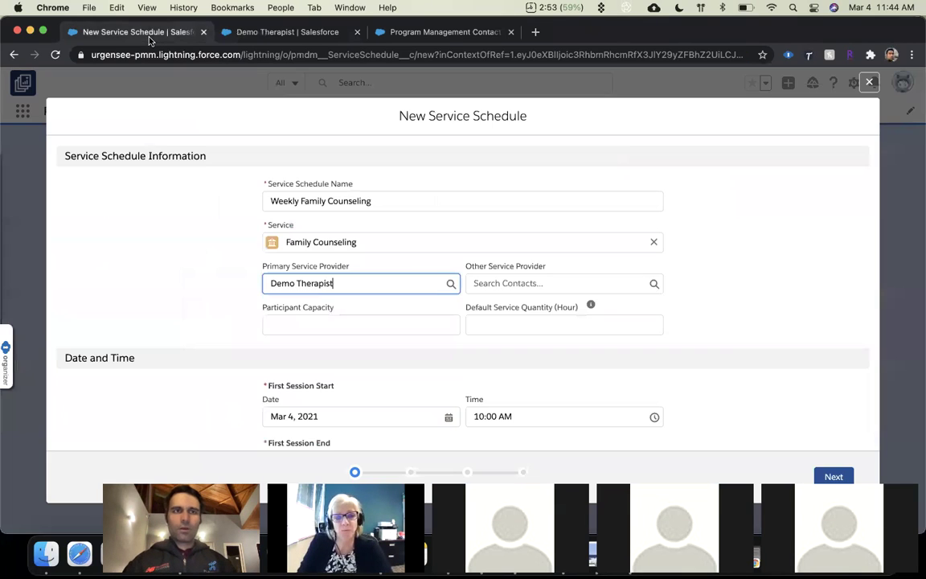
{"action": "left_click", "coordinate": [361, 283]}
{"action": "key", "text": "BackSpace"}
{"action": "left_click", "coordinate": [339, 328]}
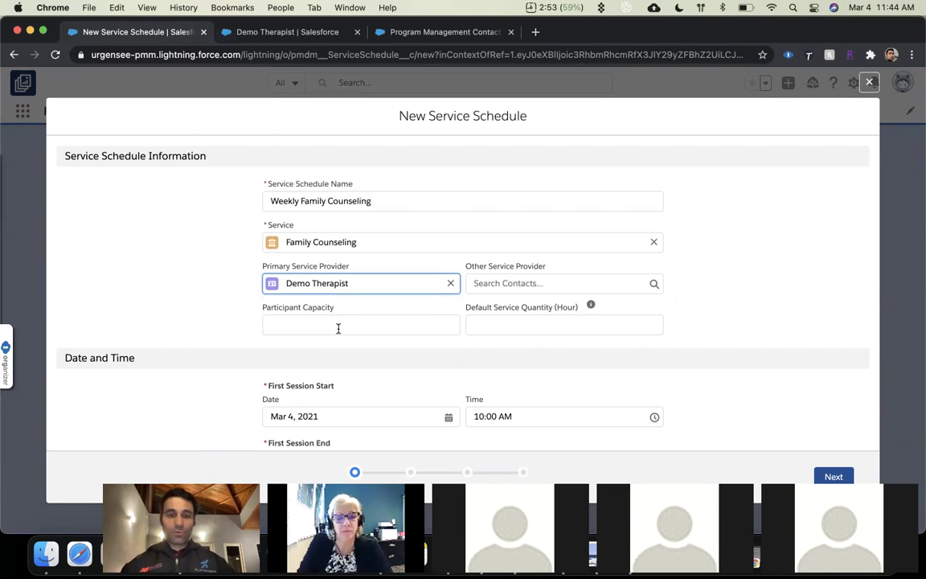
Set participant capacity 10, default service quantity 1, and daily repetition.
{"action": "left_click", "coordinate": [339, 328]}
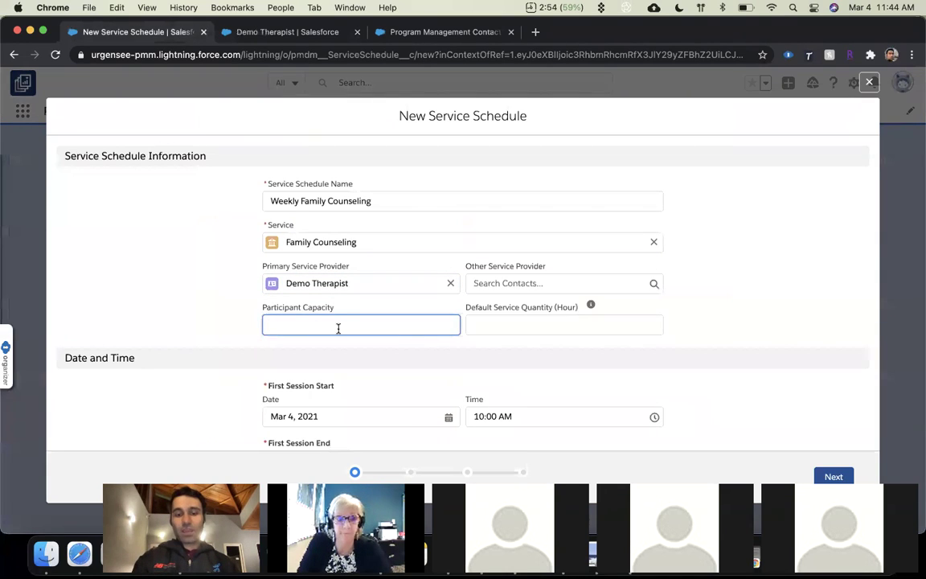
{"action": "type", "text": "10"}
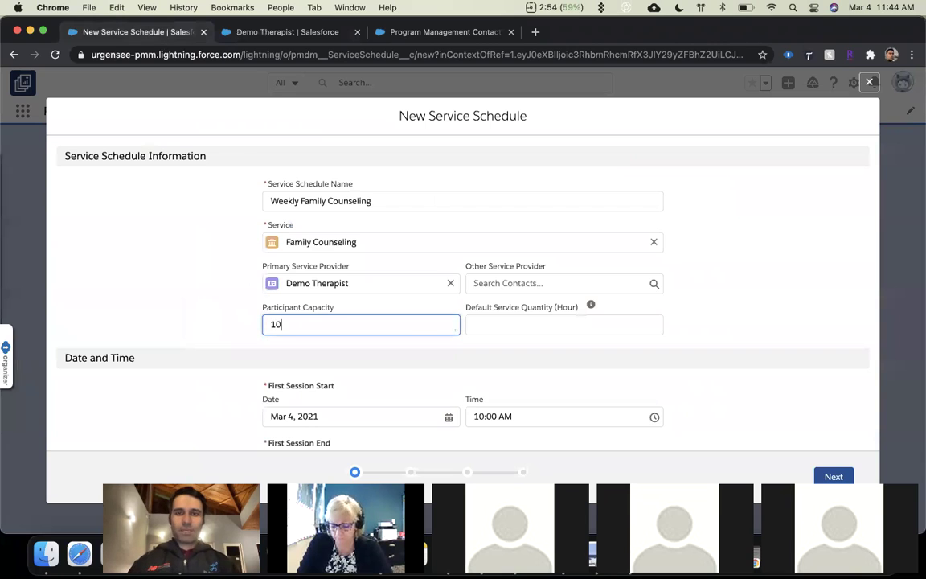
{"action": "scroll", "coordinate": [546, 311], "scroll_direction": "down", "scroll_amount": 1}
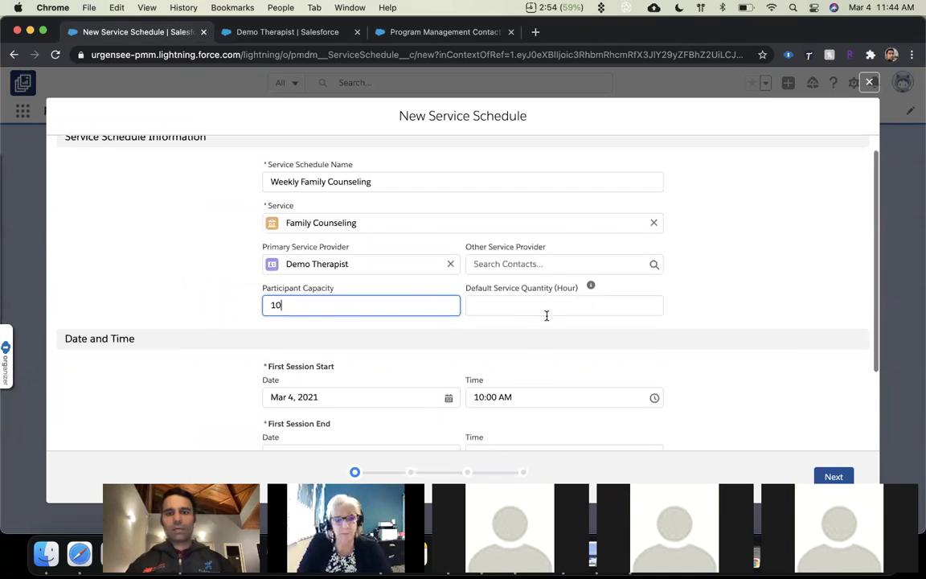
{"action": "left_click", "coordinate": [540, 300]}
{"action": "type", "text": "1"}
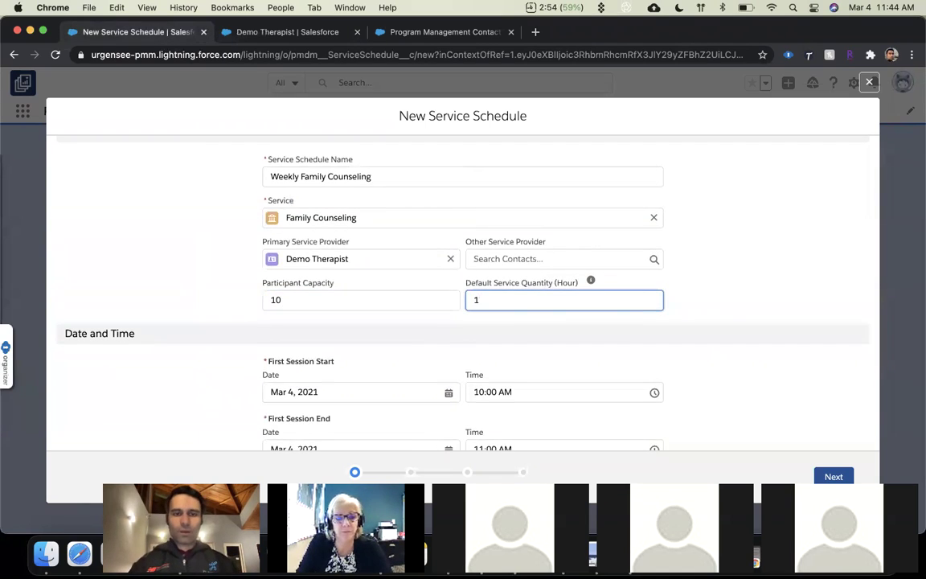
{"action": "scroll", "coordinate": [419, 330], "scroll_direction": "down", "scroll_amount": 3}
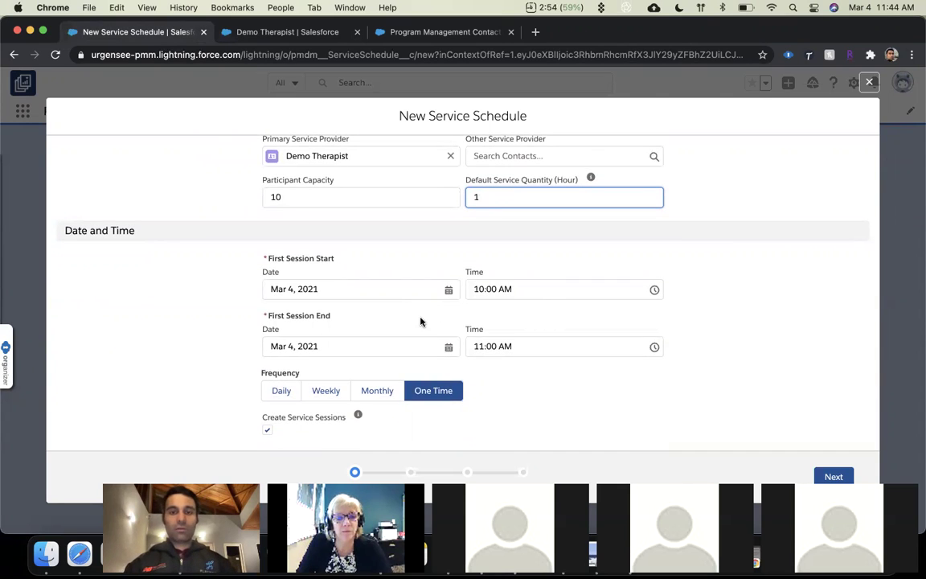
{"action": "left_click", "coordinate": [283, 390]}
Set Service Schedule Ends to On and attempt to continue without picking dates.
{"action": "scroll", "coordinate": [291, 390], "scroll_direction": "down", "scroll_amount": 2}
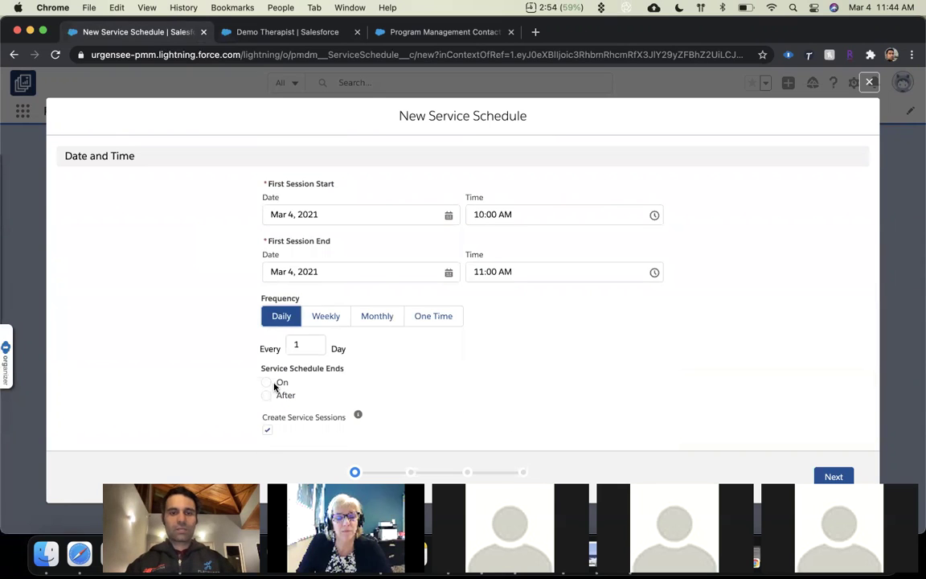
{"action": "left_click", "coordinate": [267, 383]}
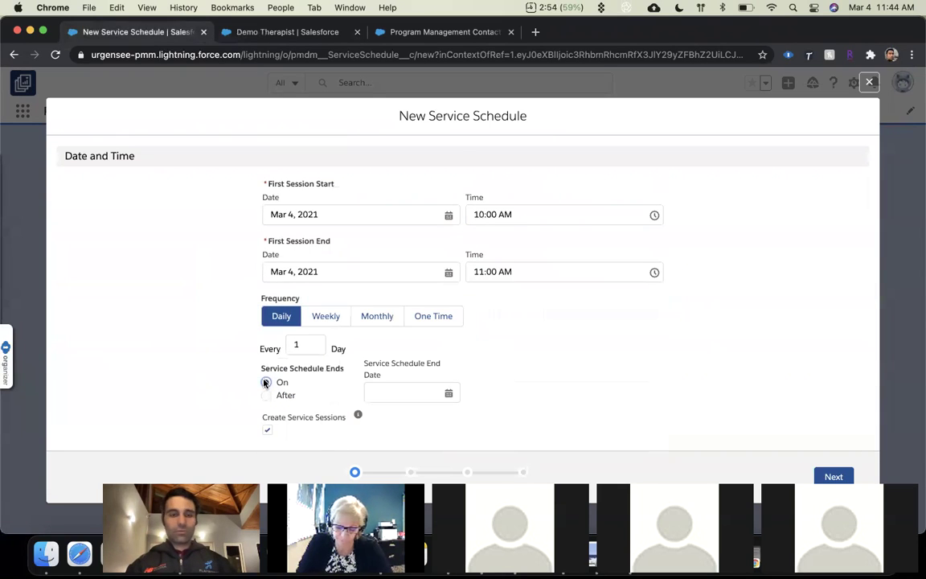
{"action": "left_click", "coordinate": [347, 271]}
{"action": "left_click", "coordinate": [431, 307]}
{"action": "left_click", "coordinate": [436, 428]}
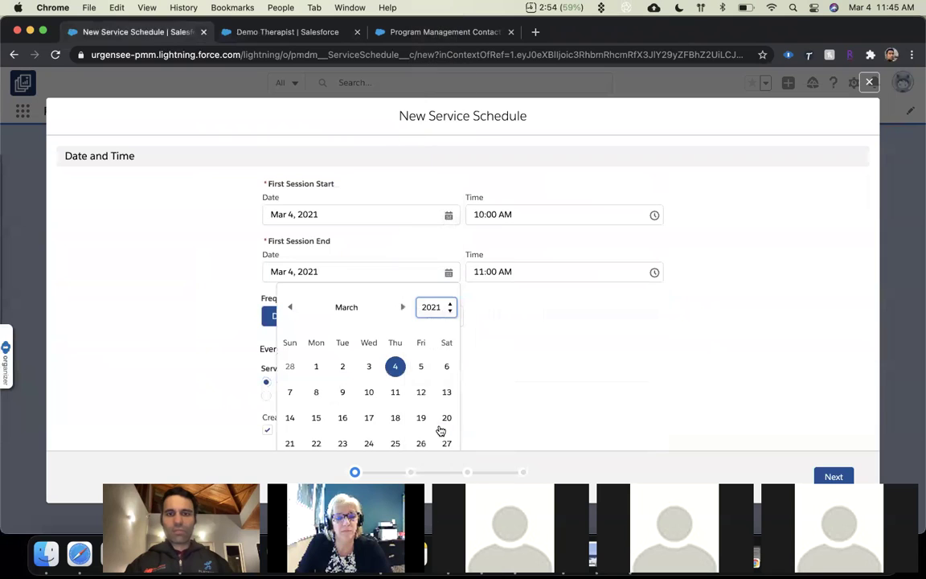
{"action": "left_click", "coordinate": [527, 289]}
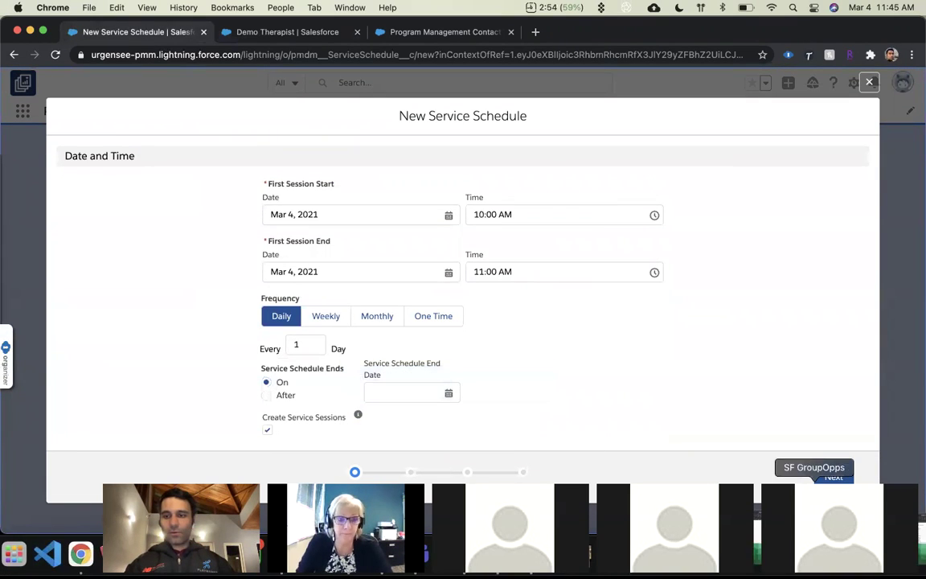
{"action": "left_click", "coordinate": [836, 477]}
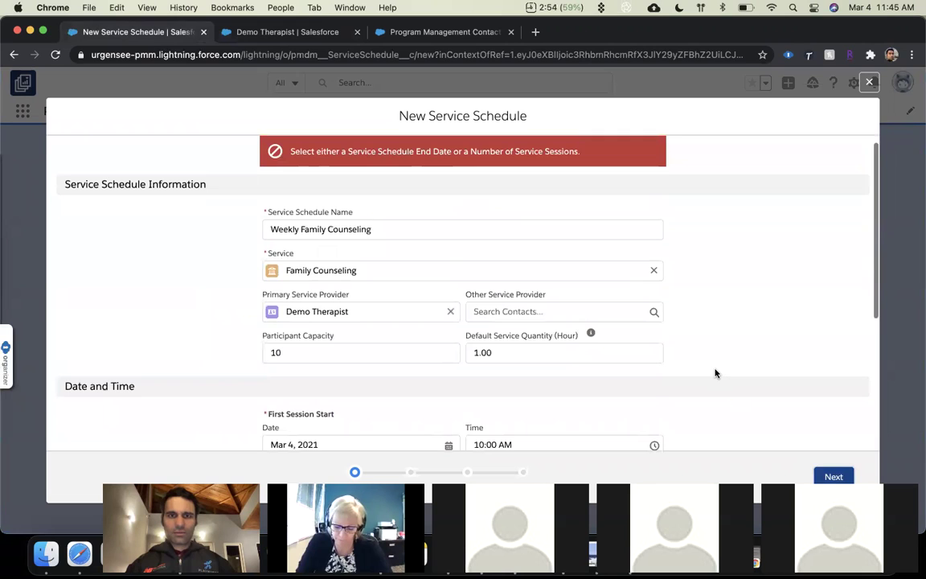
Try March 1, 2030 as the first session end date, then reset it to today.
{"action": "scroll", "coordinate": [715, 373], "scroll_direction": "down", "scroll_amount": 5}
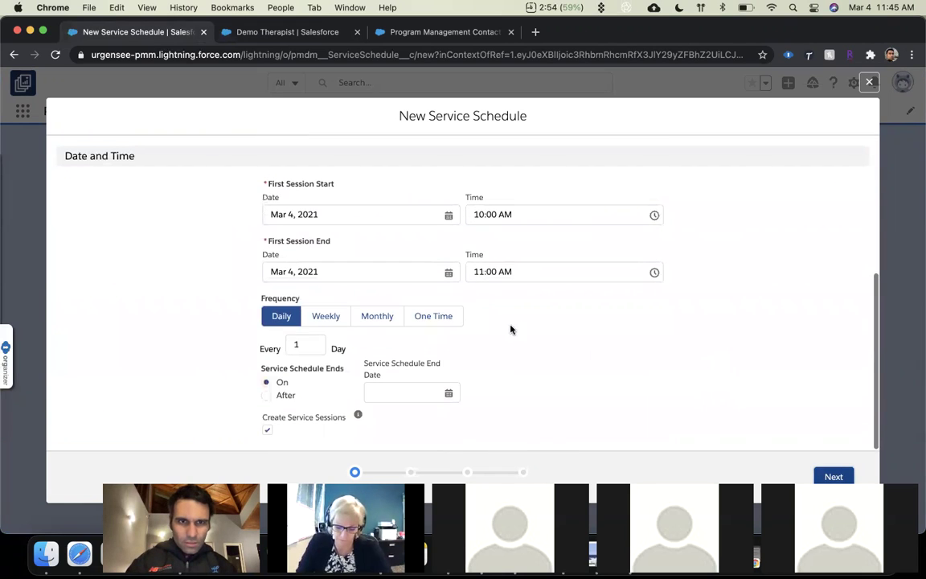
{"action": "left_click", "coordinate": [448, 273]}
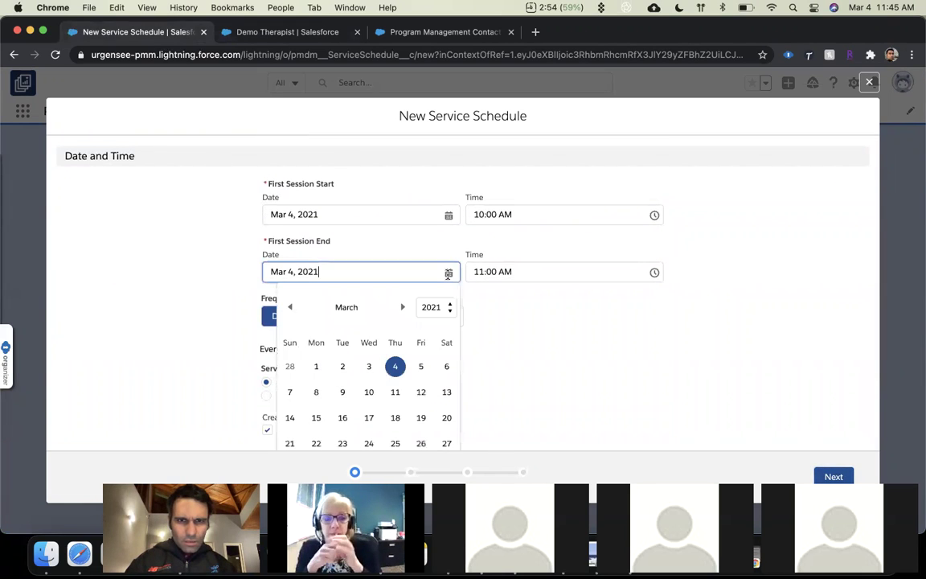
{"action": "left_click", "coordinate": [448, 307]}
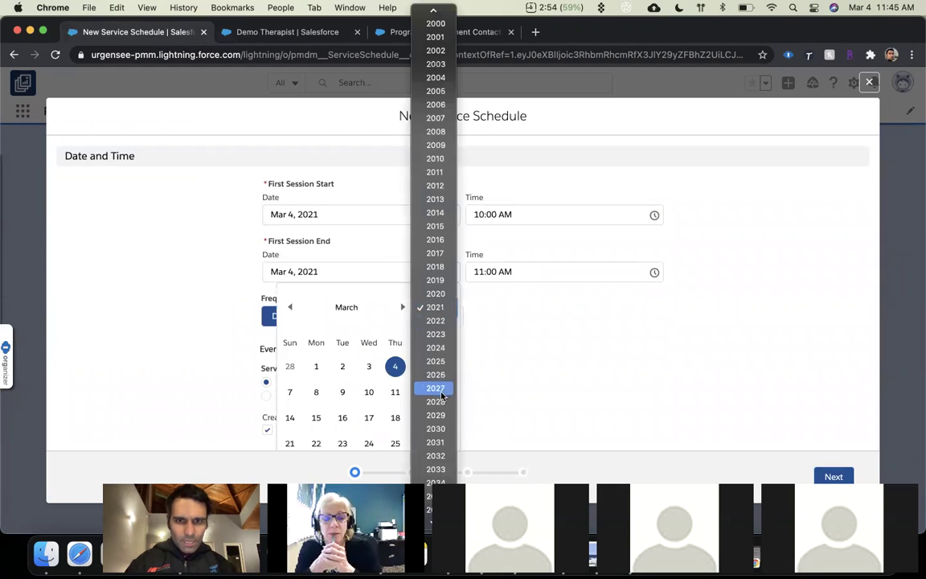
{"action": "left_click", "coordinate": [438, 427]}
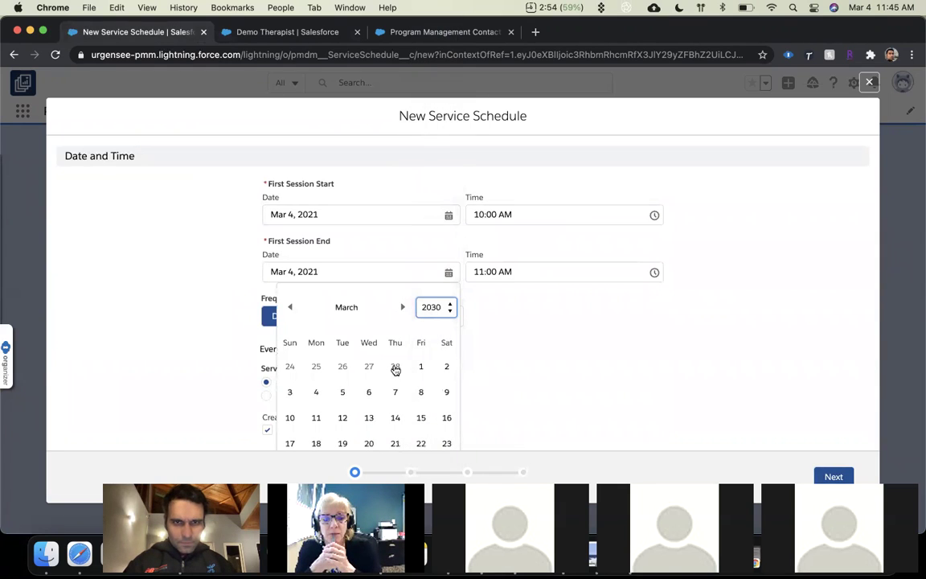
{"action": "left_click", "coordinate": [423, 369]}
{"action": "left_click", "coordinate": [516, 357]}
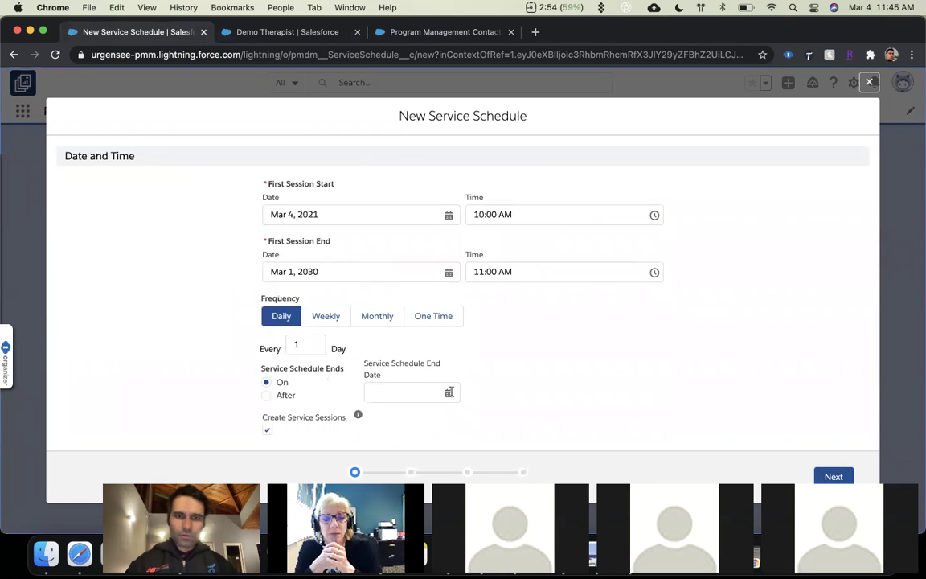
{"action": "left_click", "coordinate": [449, 391]}
{"action": "left_click", "coordinate": [300, 270]}
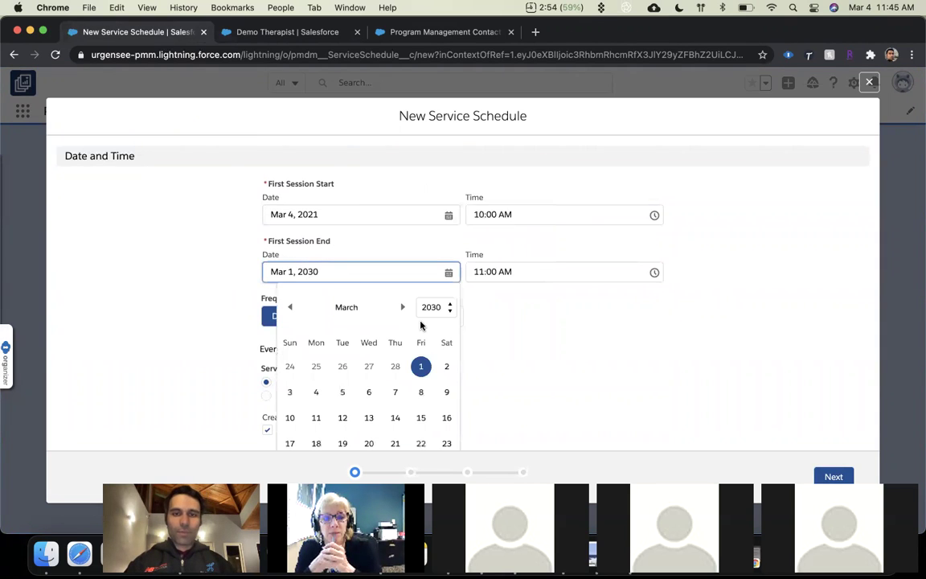
{"action": "scroll", "coordinate": [395, 321], "scroll_direction": "down", "scroll_amount": 2}
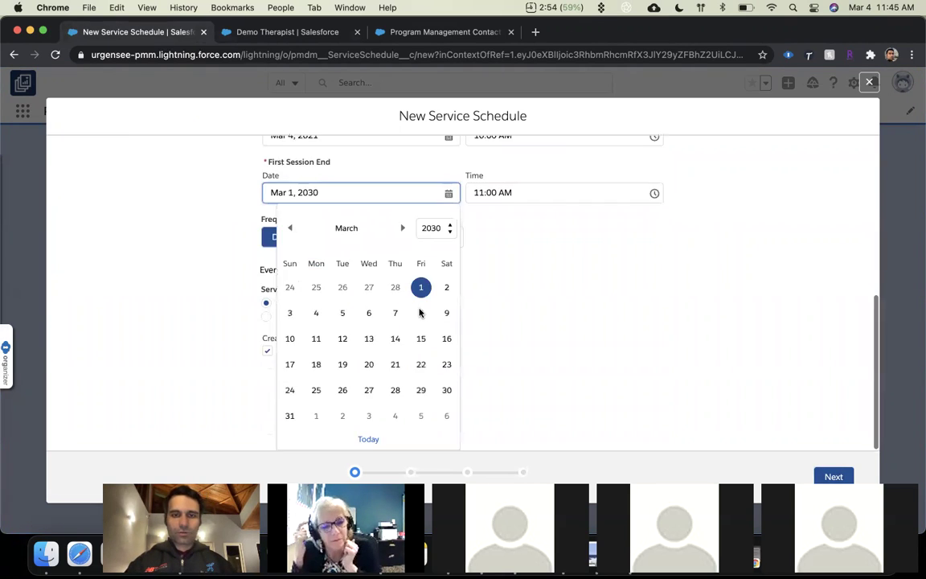
{"action": "left_click", "coordinate": [368, 439]}
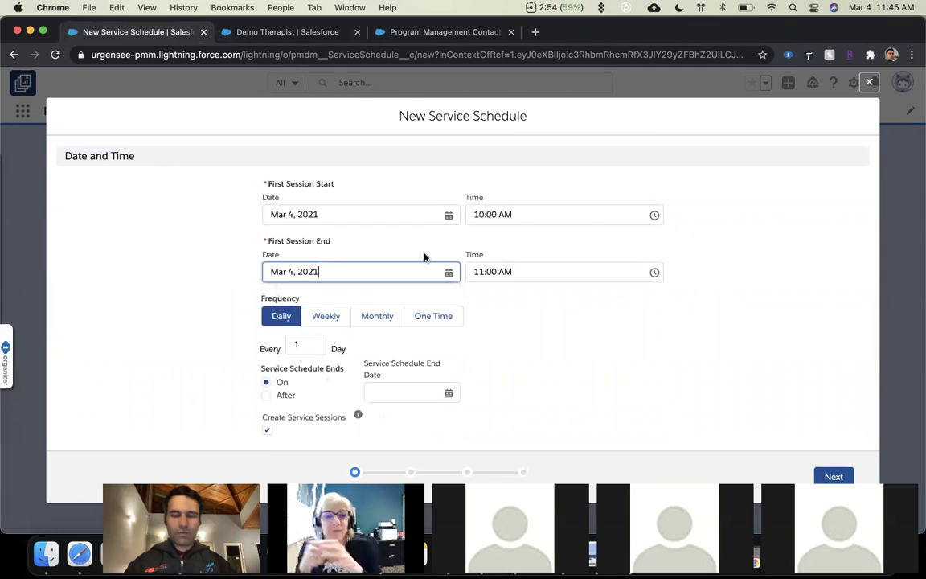
Set the schedule end date to March 31, 2030 and advance to session review.
{"action": "left_click", "coordinate": [451, 388]}
{"action": "left_click", "coordinate": [519, 178]}
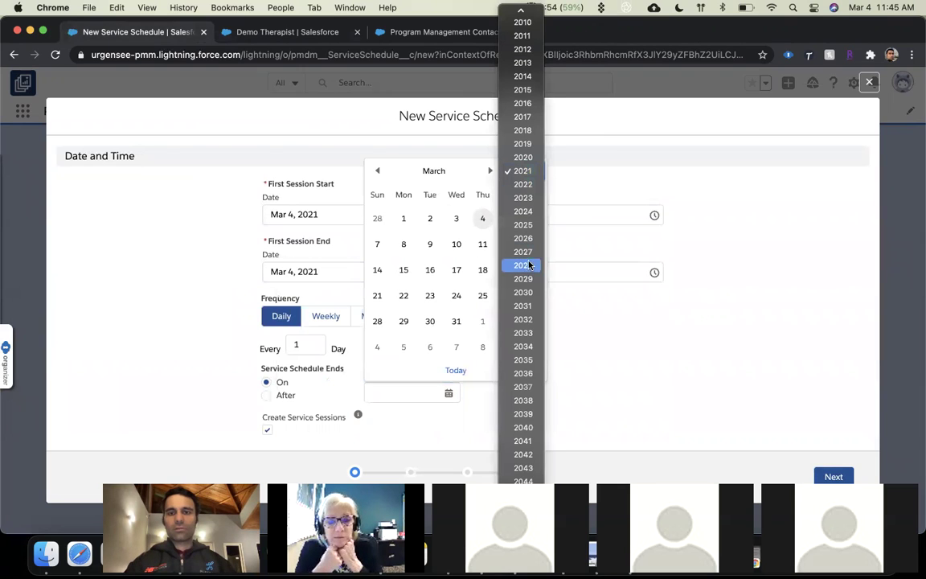
{"action": "left_click", "coordinate": [524, 291]}
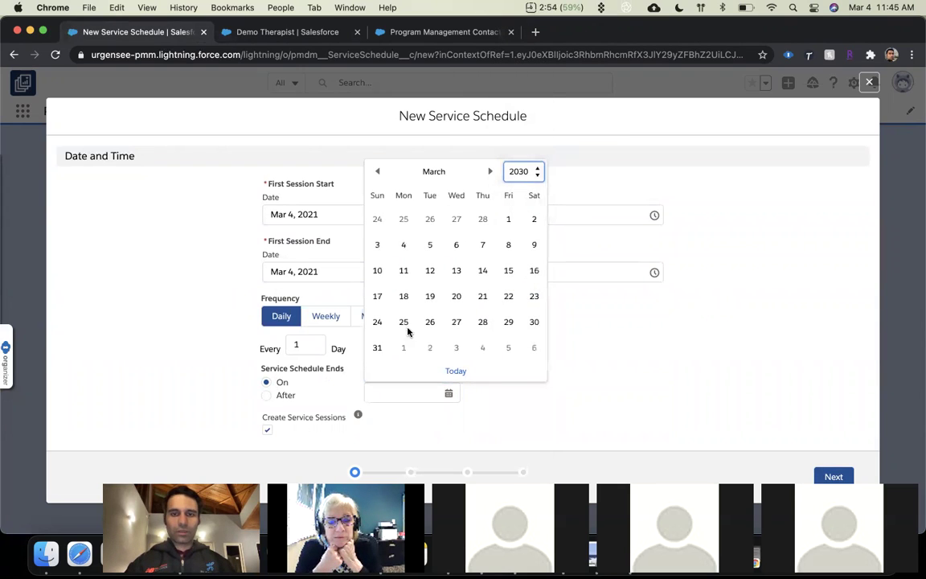
{"action": "left_click", "coordinate": [378, 347]}
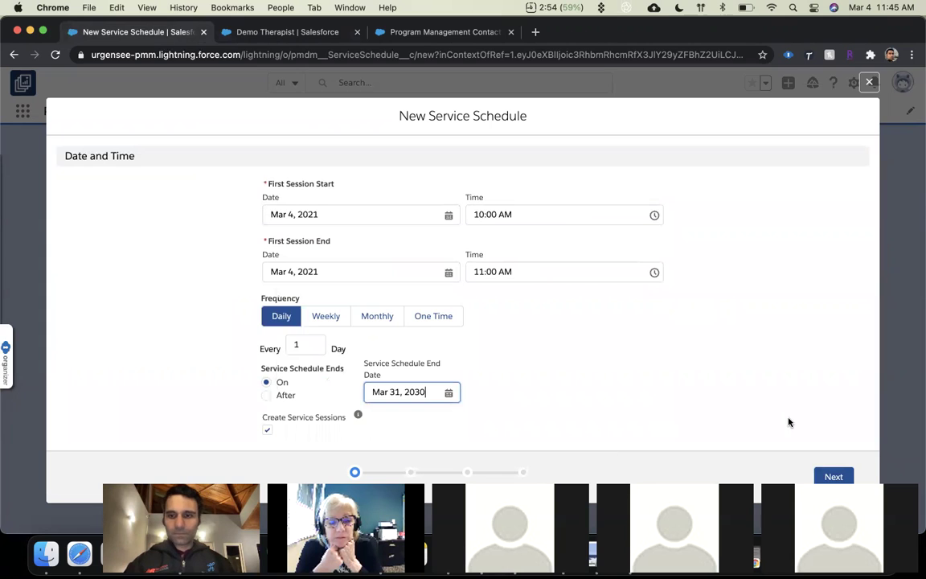
{"action": "key", "text": "Return"}
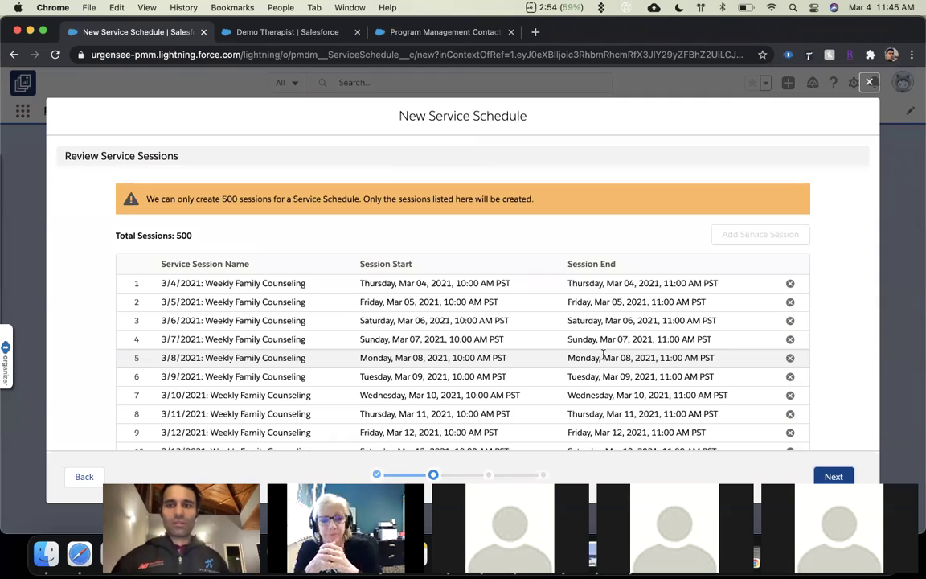
Scroll through the 500 listed sessions and continue to Add Service Participants.
{"action": "scroll", "coordinate": [603, 354], "scroll_direction": "down", "scroll_amount": 3}
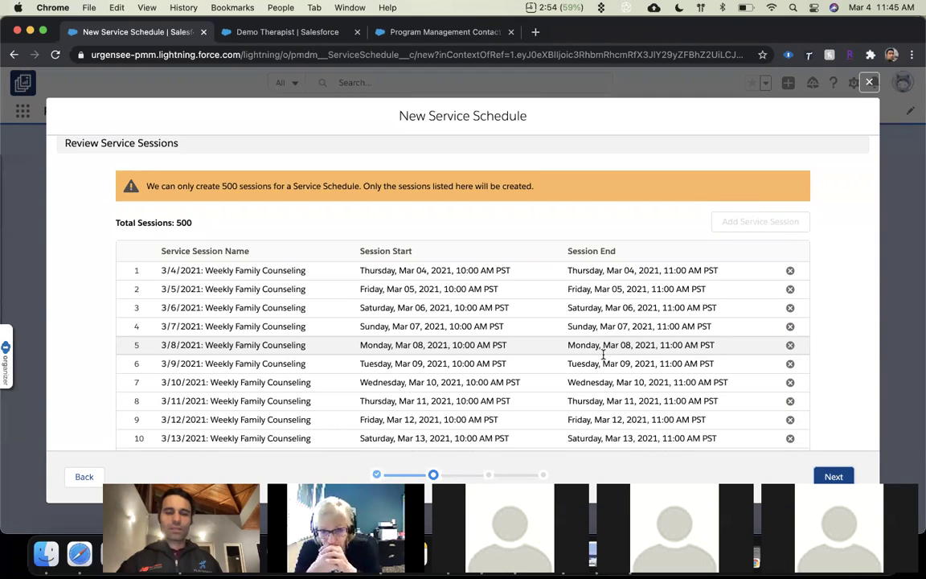
{"action": "scroll", "coordinate": [603, 353], "scroll_direction": "up", "scroll_amount": 3}
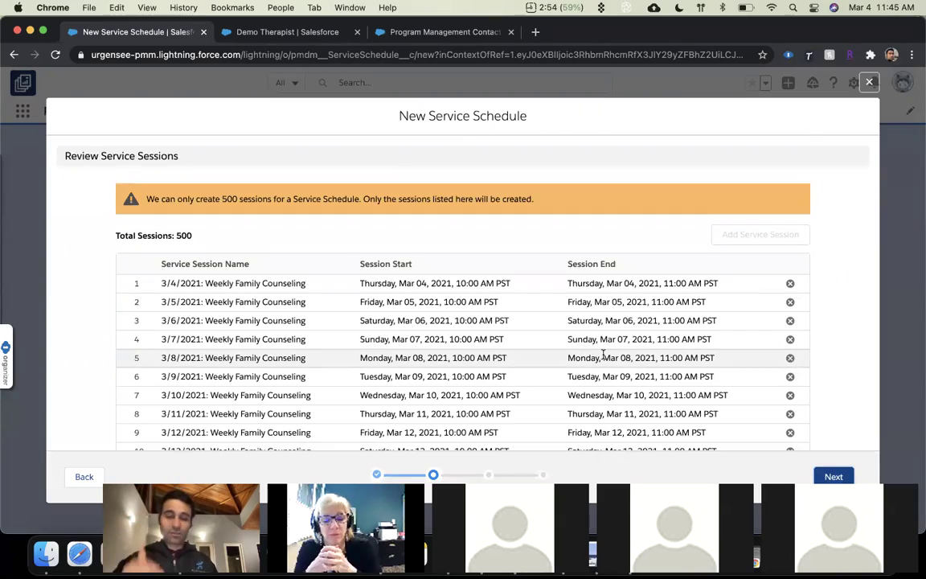
{"action": "scroll", "coordinate": [603, 353], "scroll_direction": "down", "scroll_amount": 15}
{"action": "scroll", "coordinate": [603, 354], "scroll_direction": "down", "scroll_amount": 20}
{"action": "scroll", "coordinate": [602, 354], "scroll_direction": "down", "scroll_amount": 10}
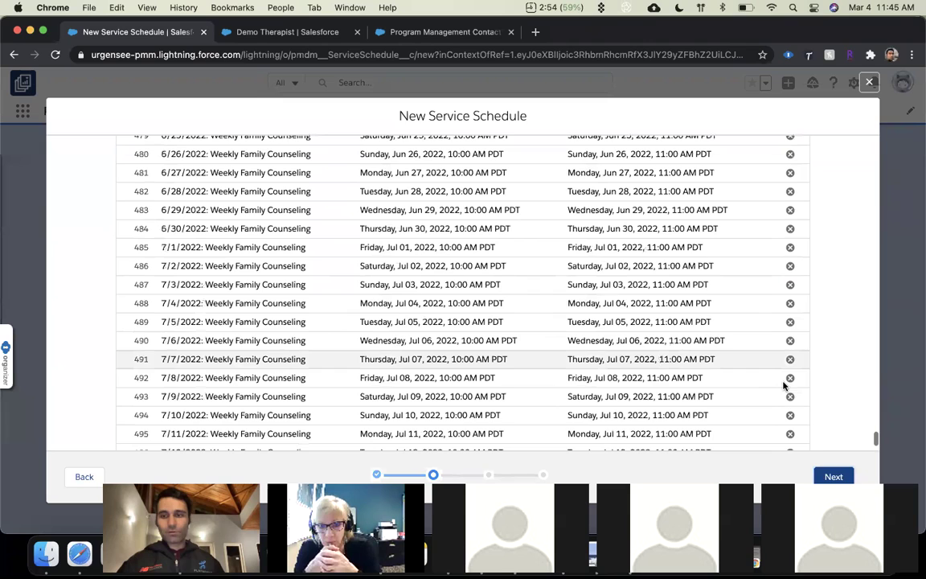
{"action": "left_click", "coordinate": [840, 480]}
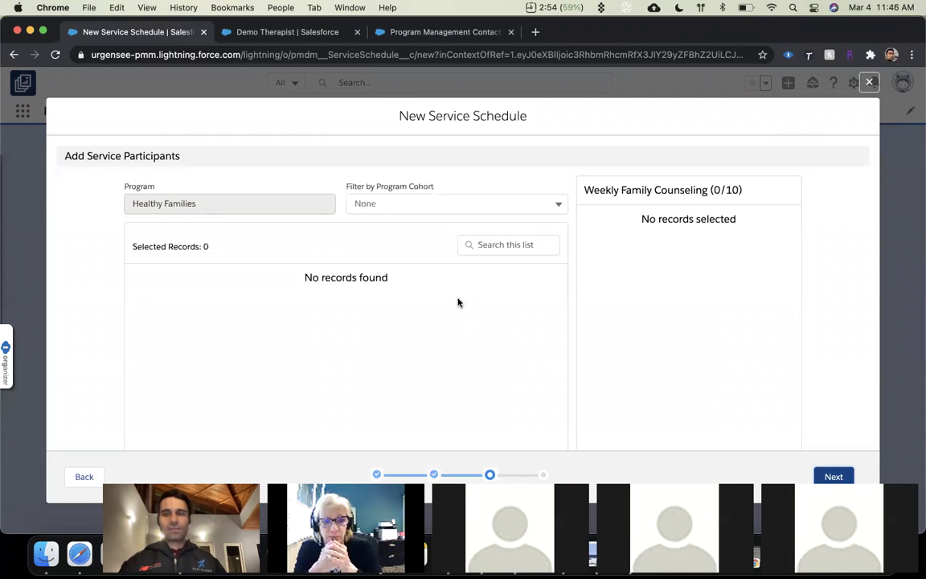
Leave Program Cohort at None, skip participants, and scroll the final schedule summary.
{"action": "left_click", "coordinate": [450, 202]}
{"action": "left_click", "coordinate": [379, 229]}
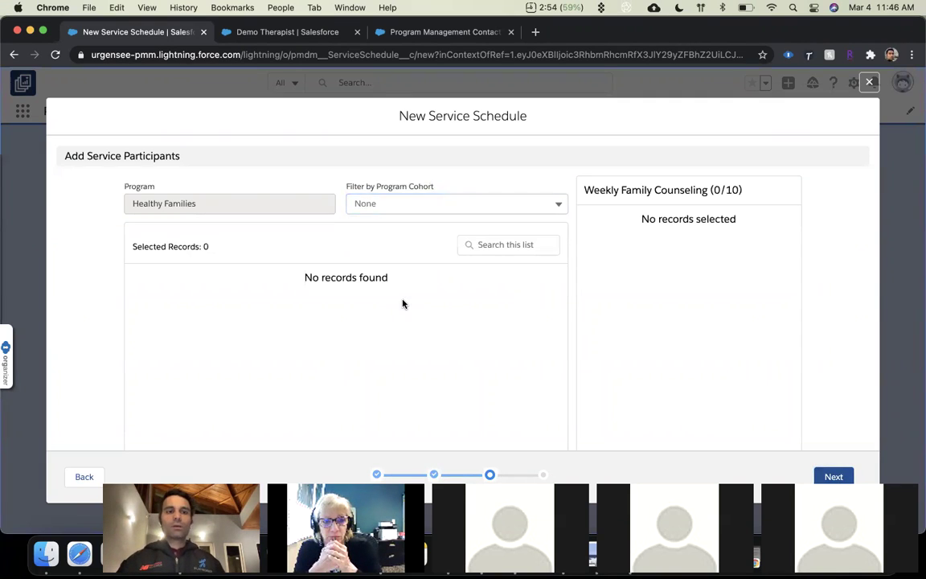
{"action": "left_click", "coordinate": [834, 476]}
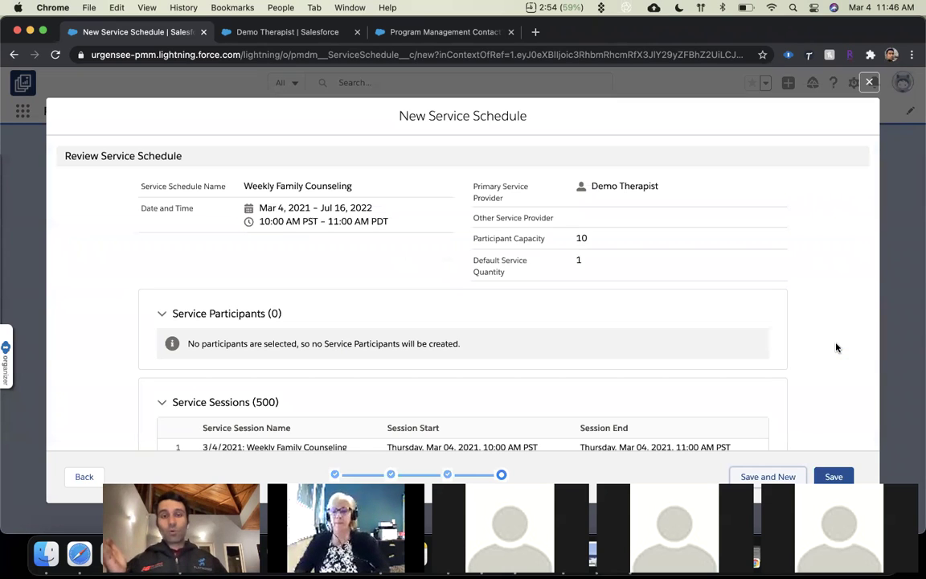
{"action": "scroll", "coordinate": [836, 348], "scroll_direction": "down", "scroll_amount": 10}
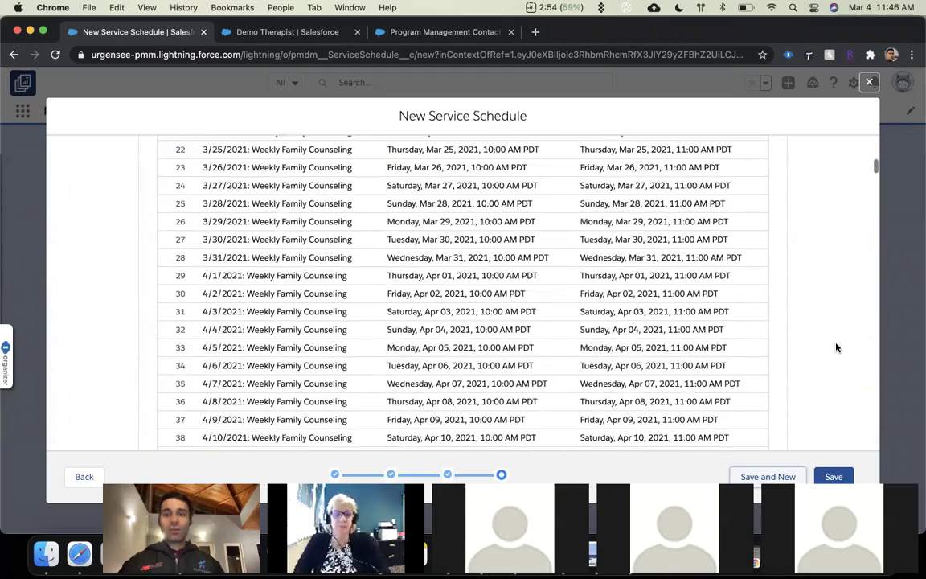
{"action": "scroll", "coordinate": [833, 444], "scroll_direction": "down", "scroll_amount": 15}
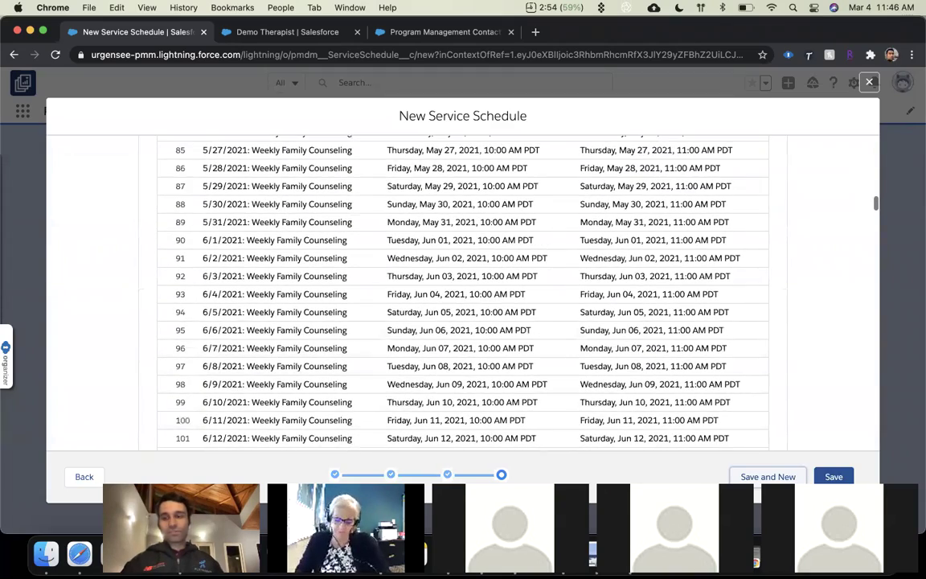
Save the schedule, look over its record, and open the Family Counseling service.
{"action": "left_click", "coordinate": [834, 476]}
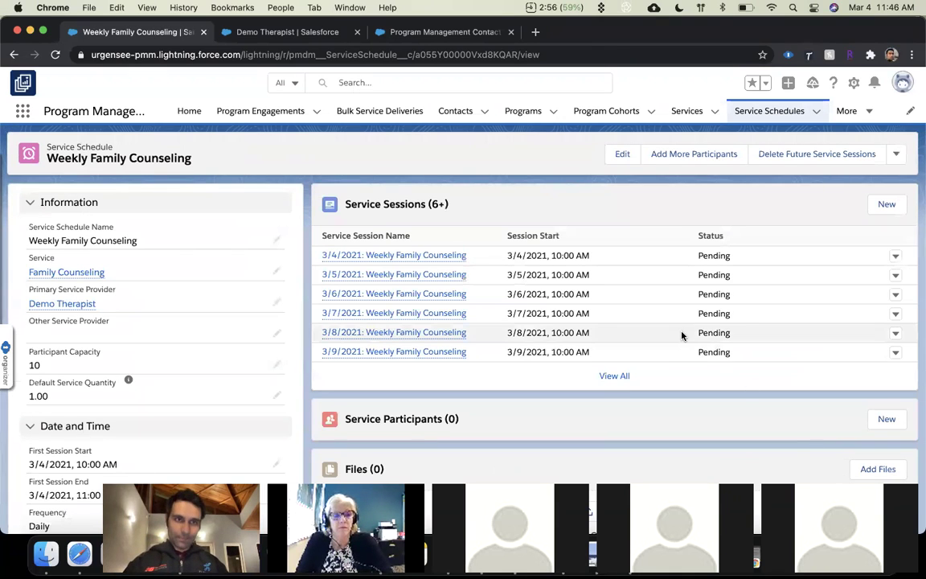
{"action": "mouse_move", "coordinate": [448, 332]}
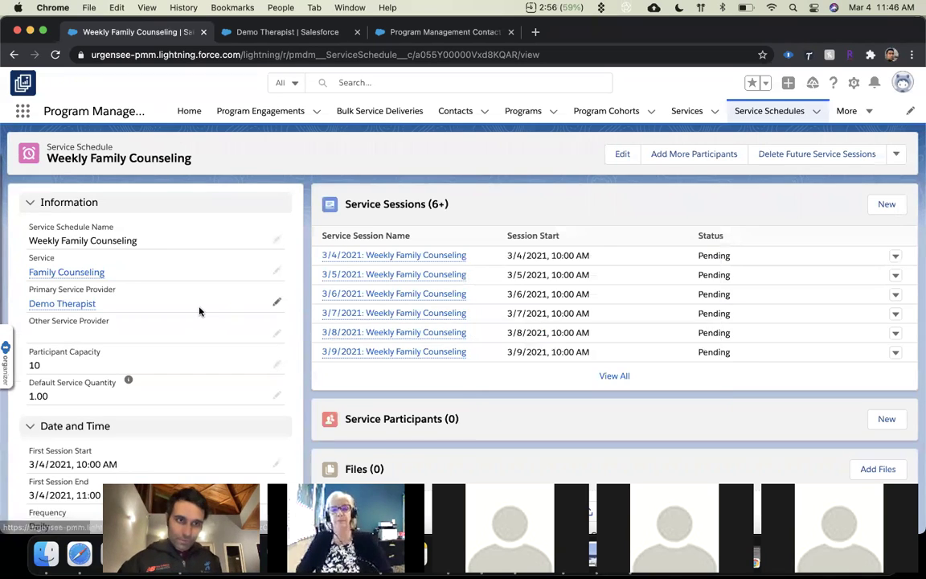
{"action": "scroll", "coordinate": [183, 306], "scroll_direction": "down", "scroll_amount": 1}
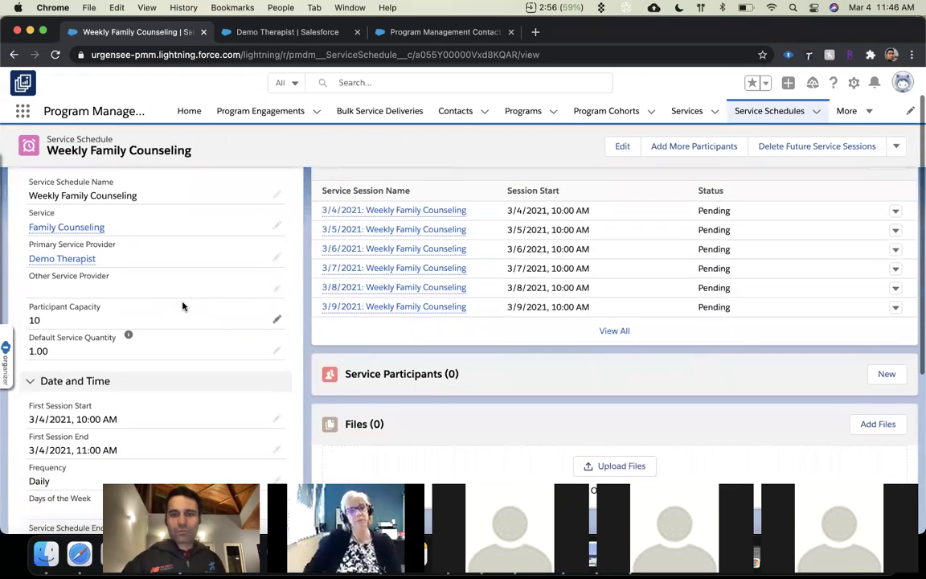
{"action": "scroll", "coordinate": [183, 306], "scroll_direction": "up", "scroll_amount": 1}
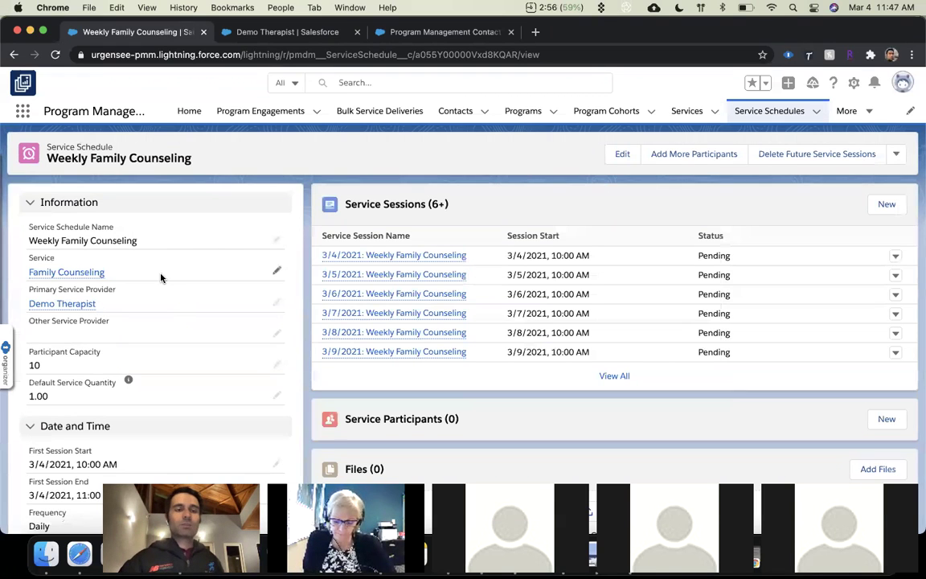
{"action": "left_click", "coordinate": [93, 273]}
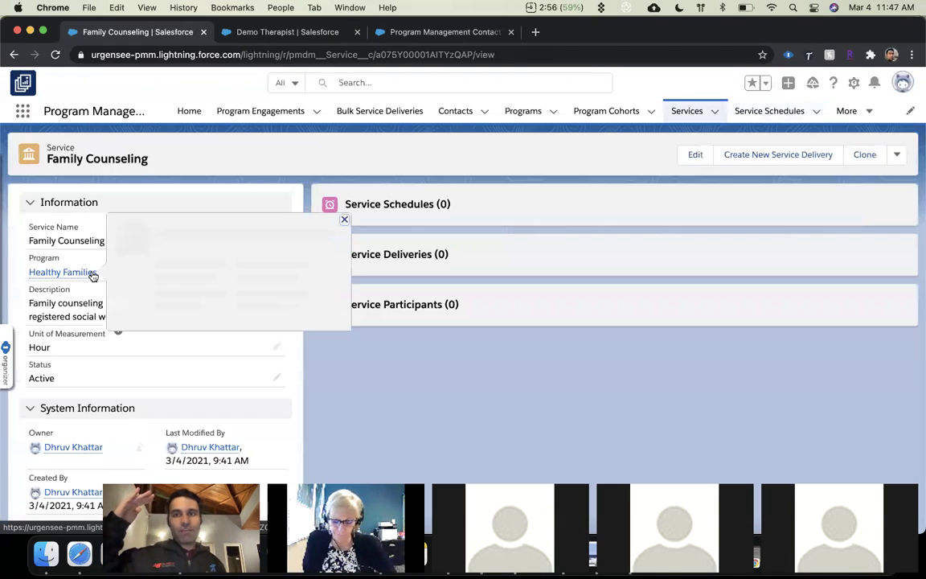
Go to the Healthy Families program record and start Add Contact to Program.
{"action": "left_click", "coordinate": [94, 274]}
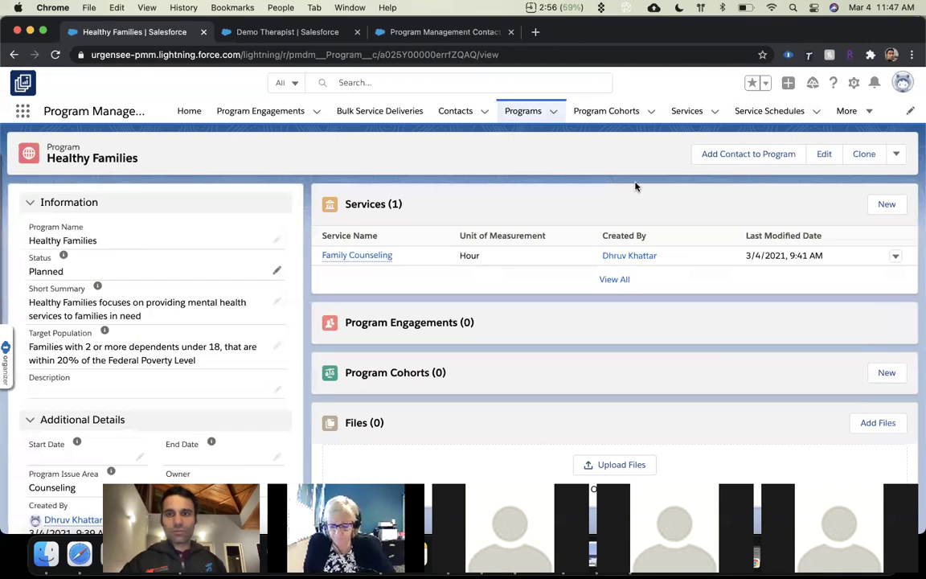
{"action": "left_click", "coordinate": [711, 157]}
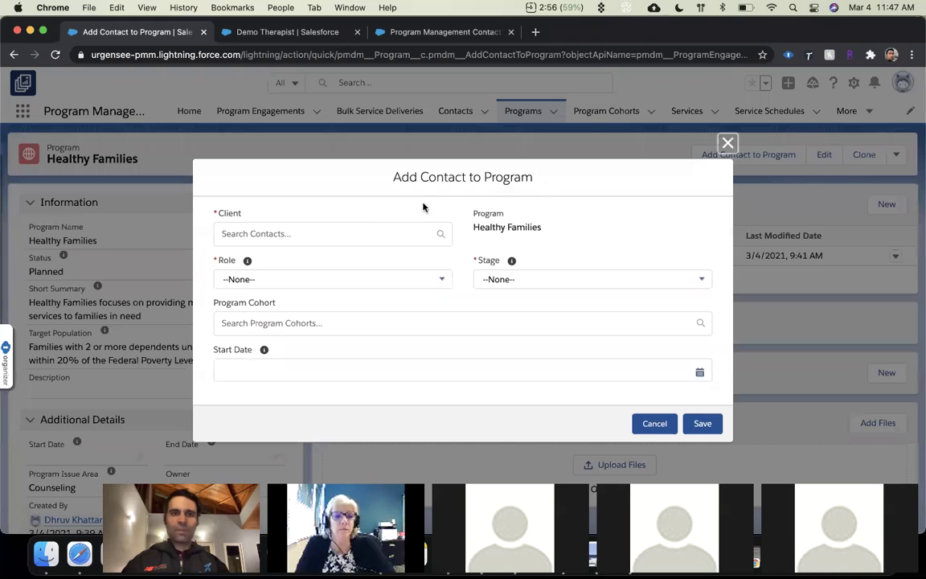
Set Client to the demo contact, Role to Client, and Stage to Enrolled.
{"action": "left_click", "coordinate": [363, 225]}
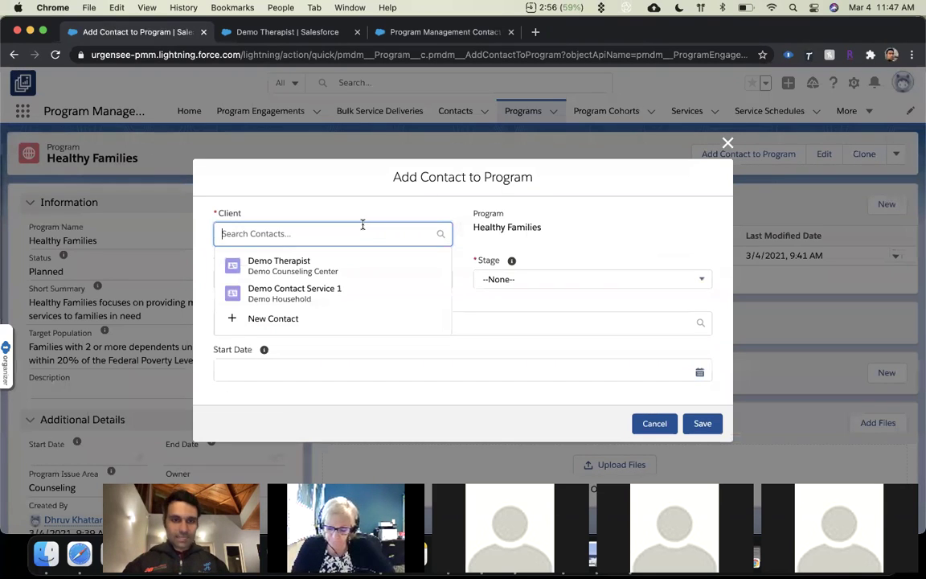
{"action": "left_click", "coordinate": [319, 306]}
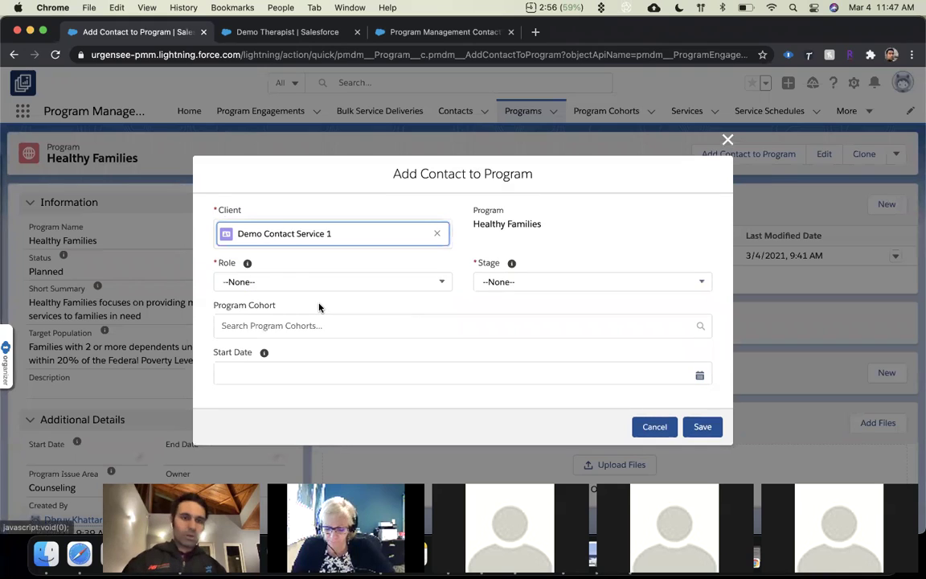
{"action": "left_click", "coordinate": [305, 288]}
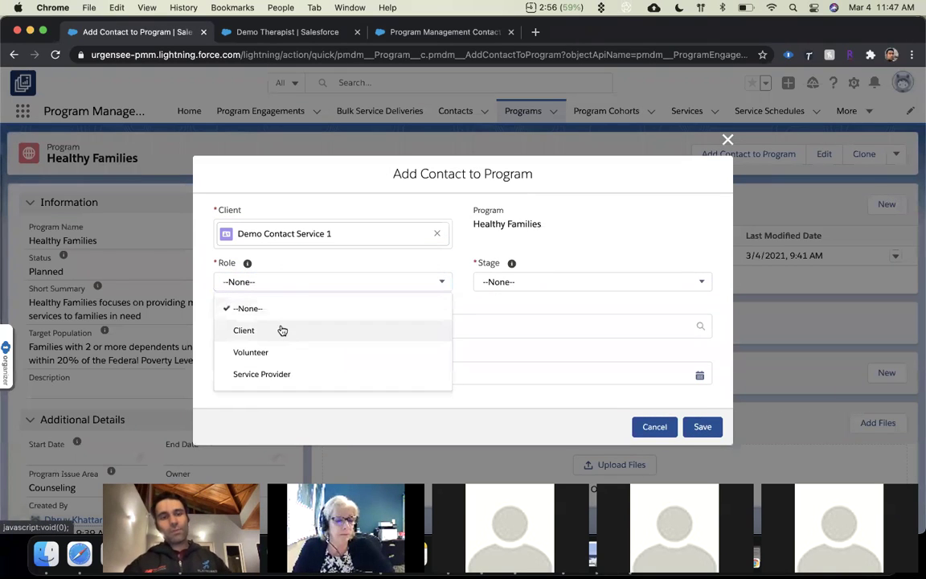
{"action": "left_click", "coordinate": [281, 329]}
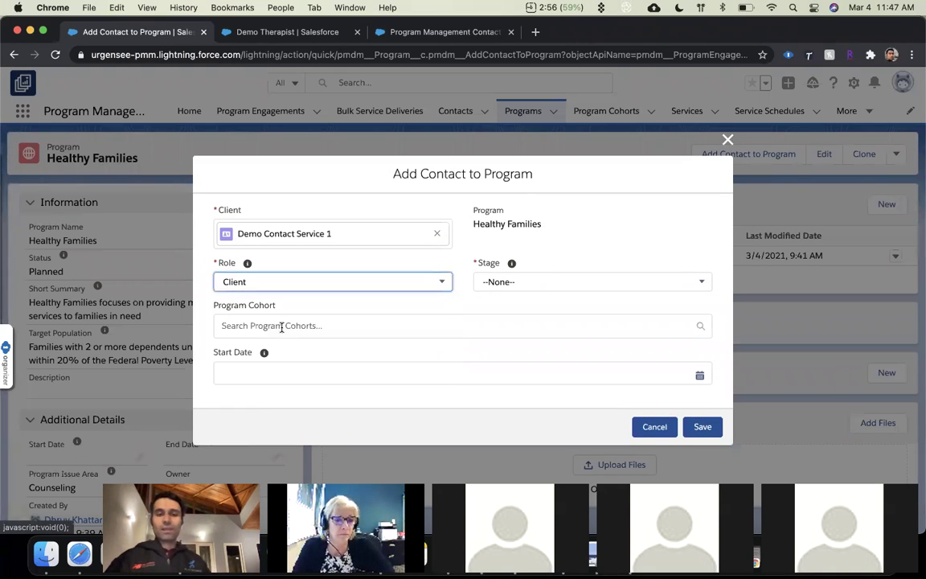
{"action": "left_click", "coordinate": [337, 282]}
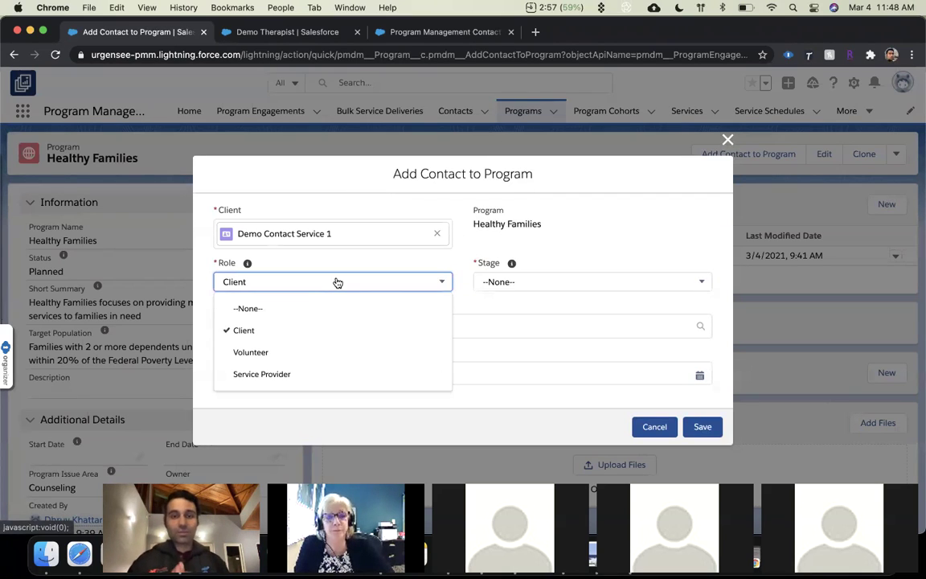
{"action": "left_click", "coordinate": [275, 330]}
{"action": "left_click", "coordinate": [511, 283]}
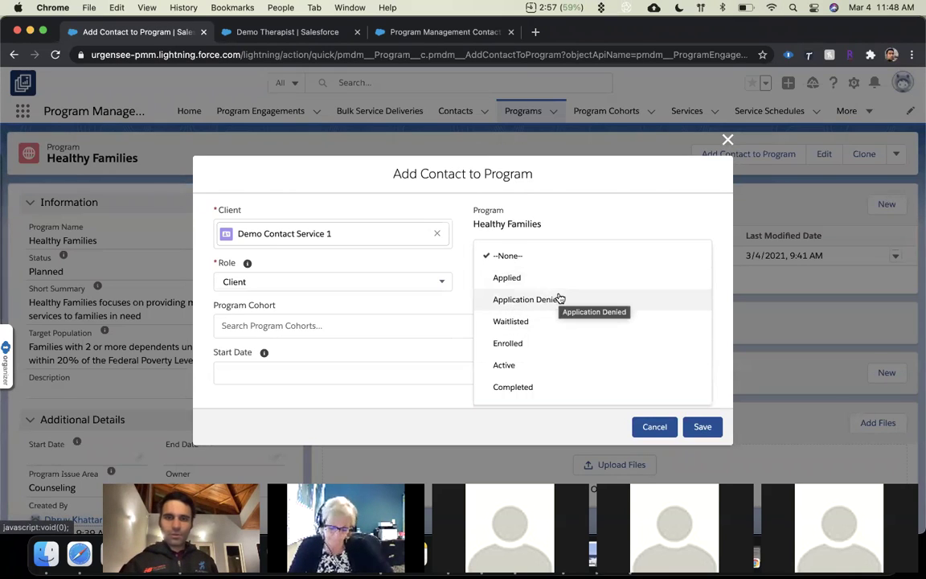
{"action": "left_click", "coordinate": [526, 343]}
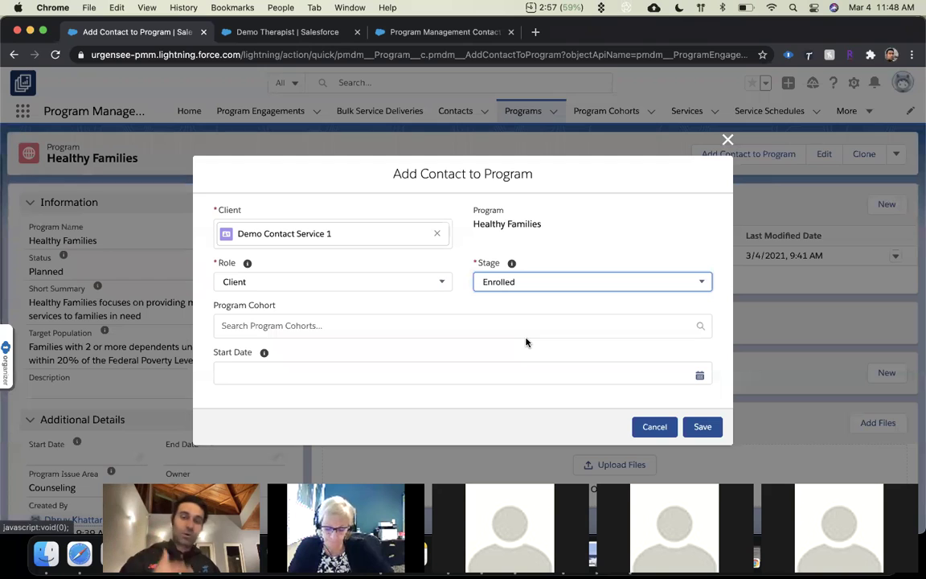
{"action": "left_click", "coordinate": [555, 286]}
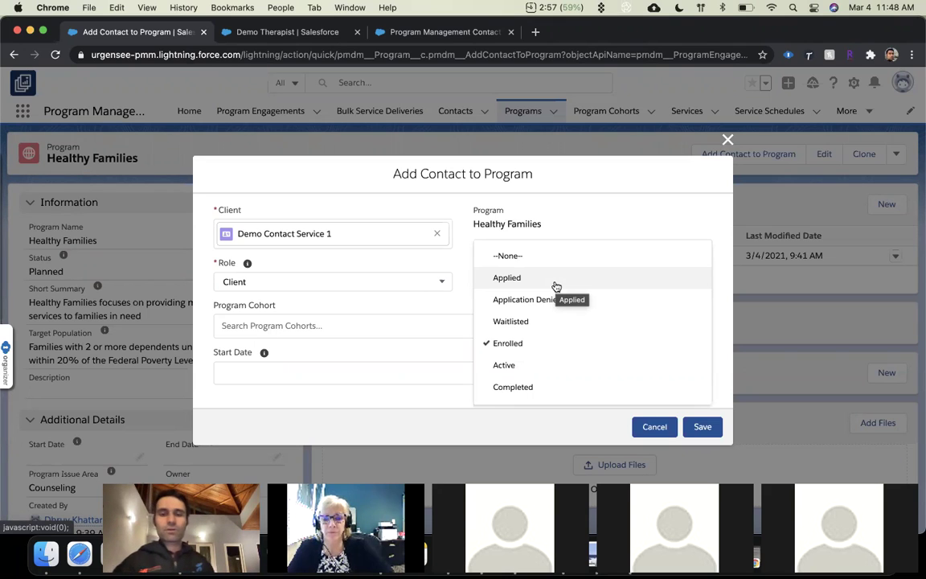
Keep stage Enrolled, set start date 3/4/2021, and save the program engagement.
{"action": "left_click", "coordinate": [412, 307]}
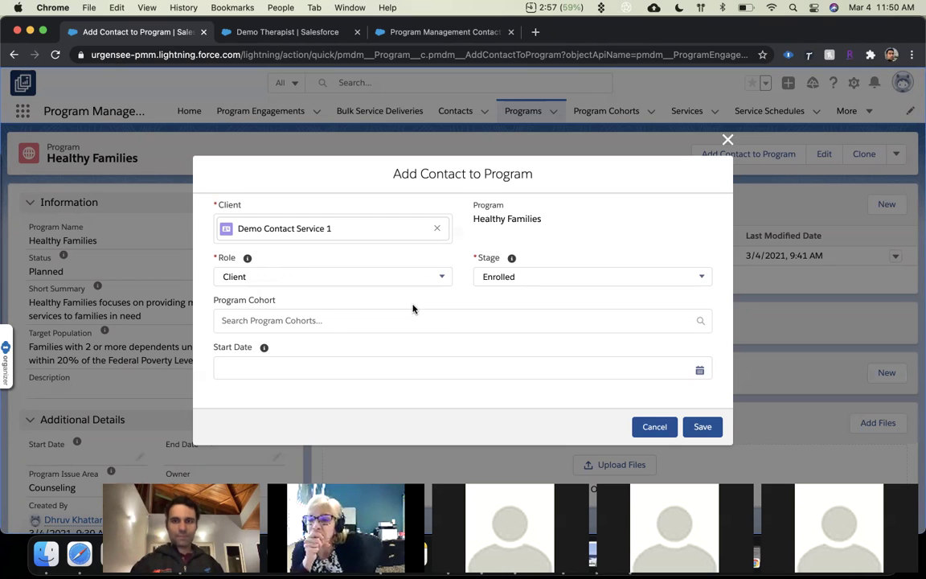
{"action": "left_click", "coordinate": [368, 363]}
{"action": "left_click", "coordinate": [332, 254]}
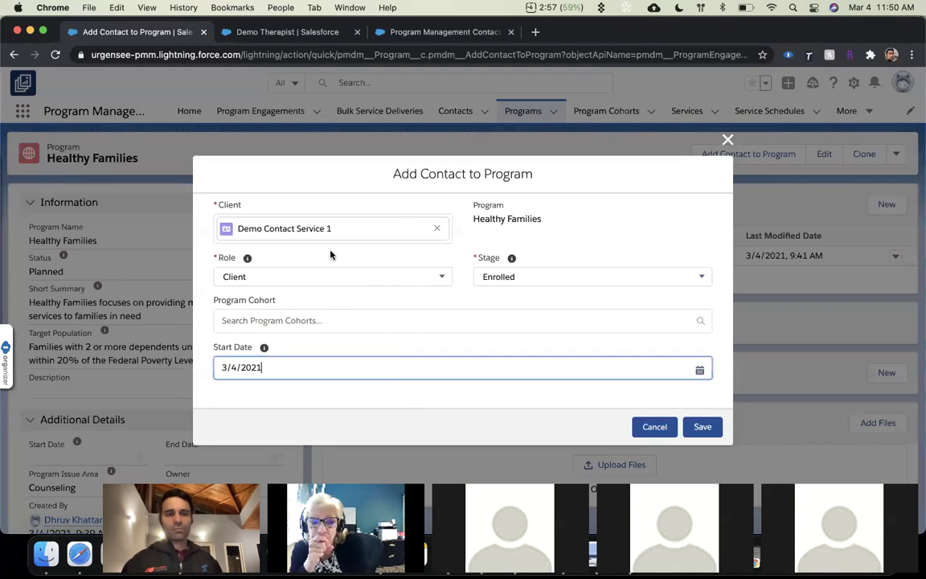
{"action": "left_click", "coordinate": [701, 426]}
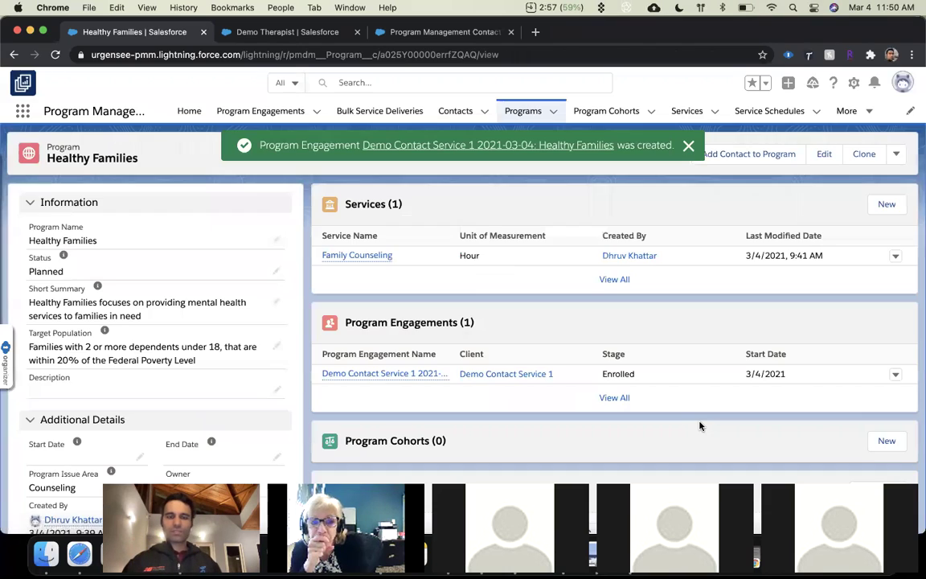
View the new engagement record, go back, and open the Family Counseling service.
{"action": "scroll", "coordinate": [698, 423], "scroll_direction": "down", "scroll_amount": 2}
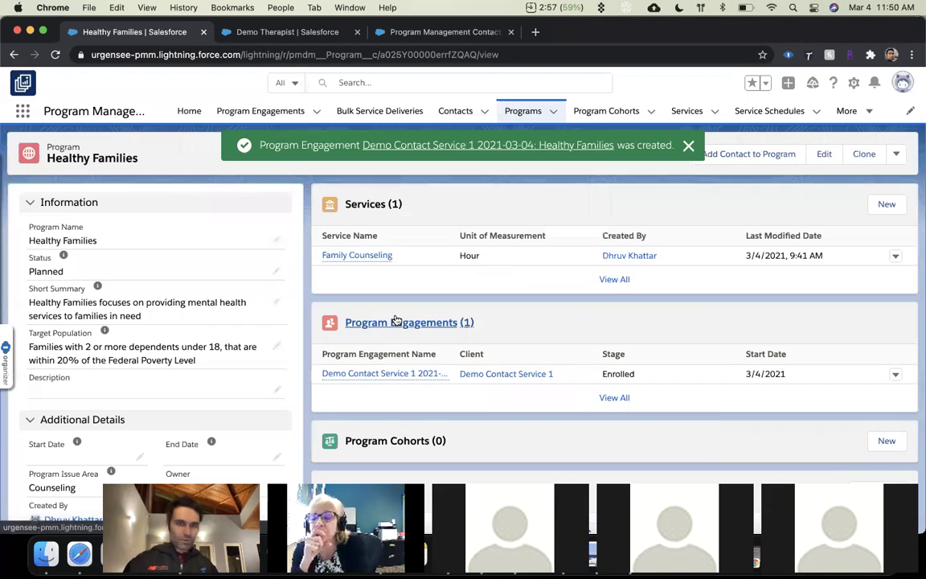
{"action": "left_click", "coordinate": [388, 373]}
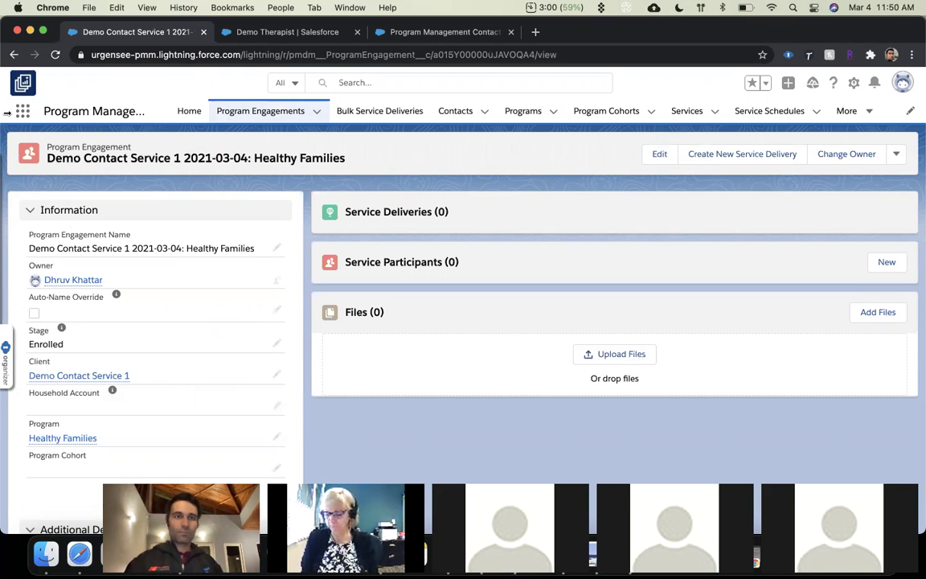
{"action": "left_click", "coordinate": [13, 55]}
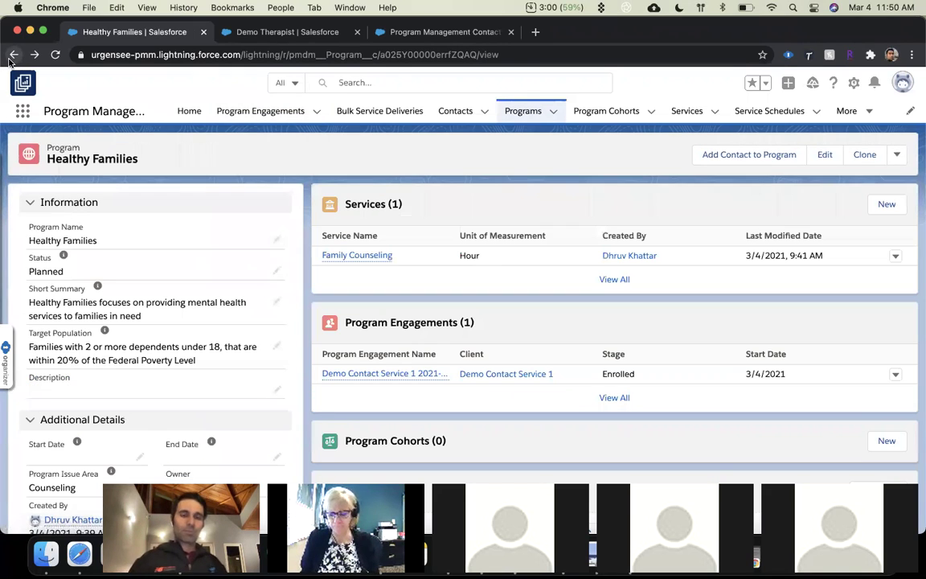
{"action": "scroll", "coordinate": [213, 142], "scroll_direction": "down", "scroll_amount": 1}
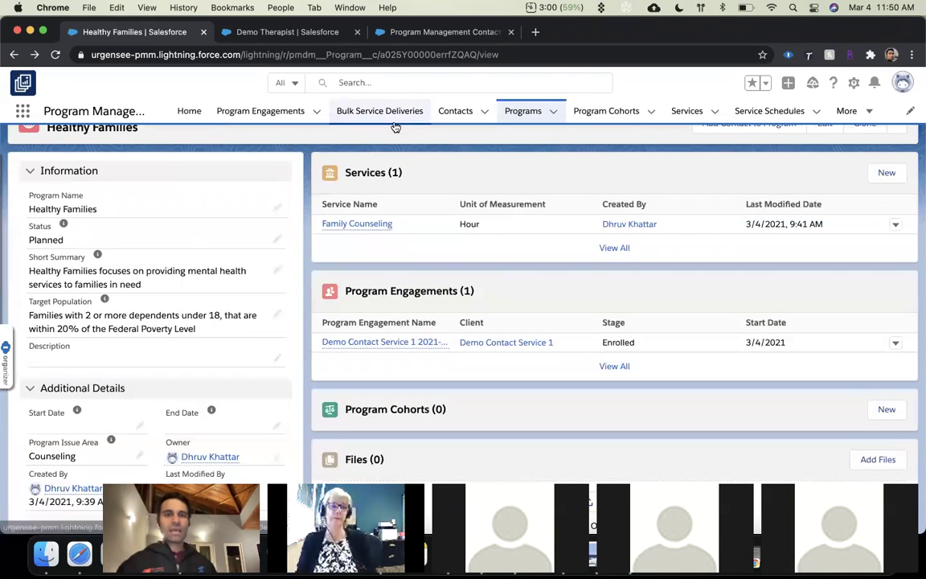
{"action": "left_click", "coordinate": [371, 230]}
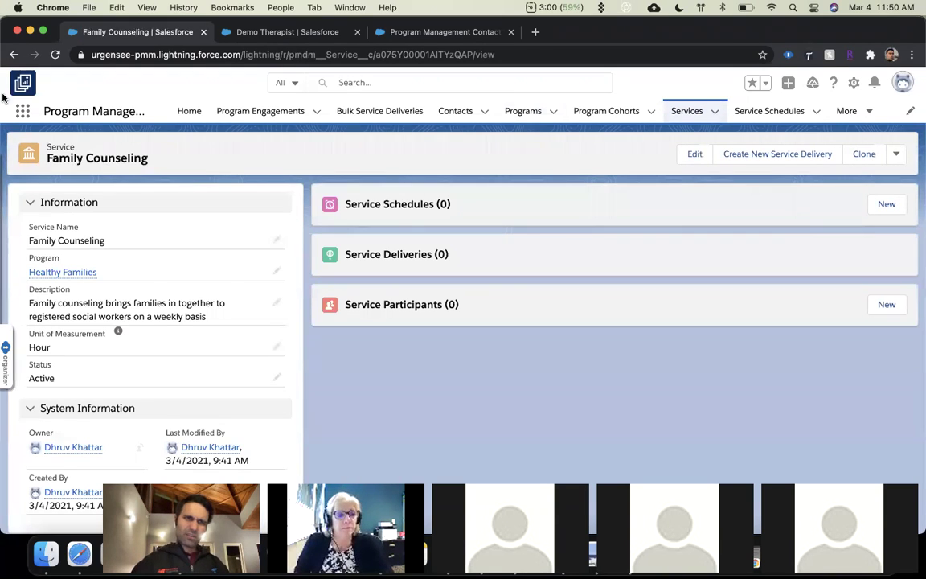
Browse the Services list and the All Service Deliveries list view.
{"action": "left_click", "coordinate": [417, 32]}
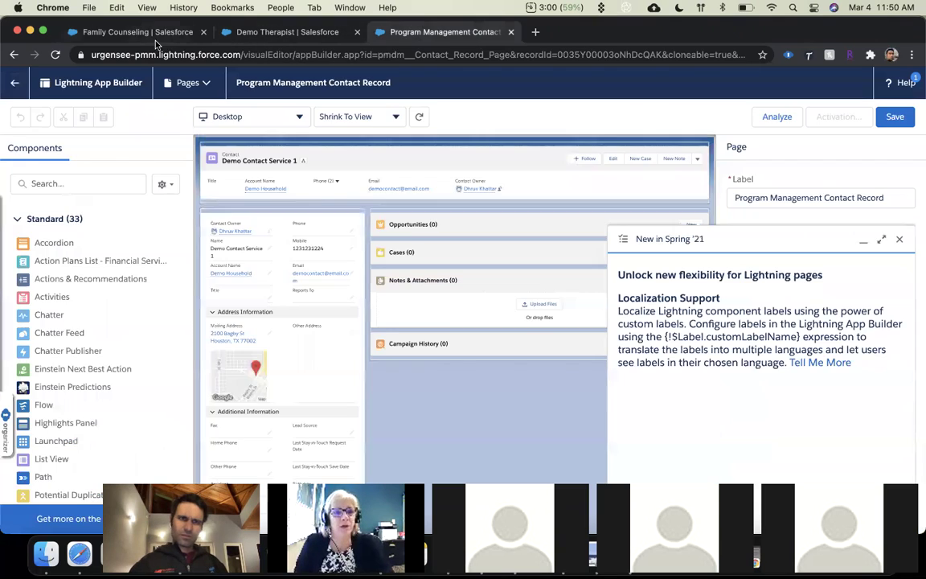
{"action": "left_click", "coordinate": [140, 36]}
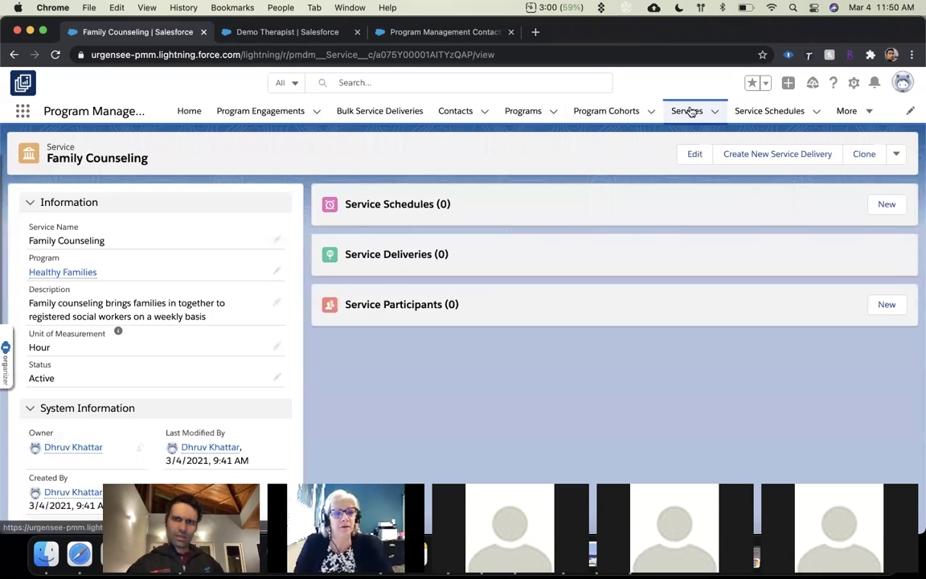
{"action": "left_click", "coordinate": [687, 111]}
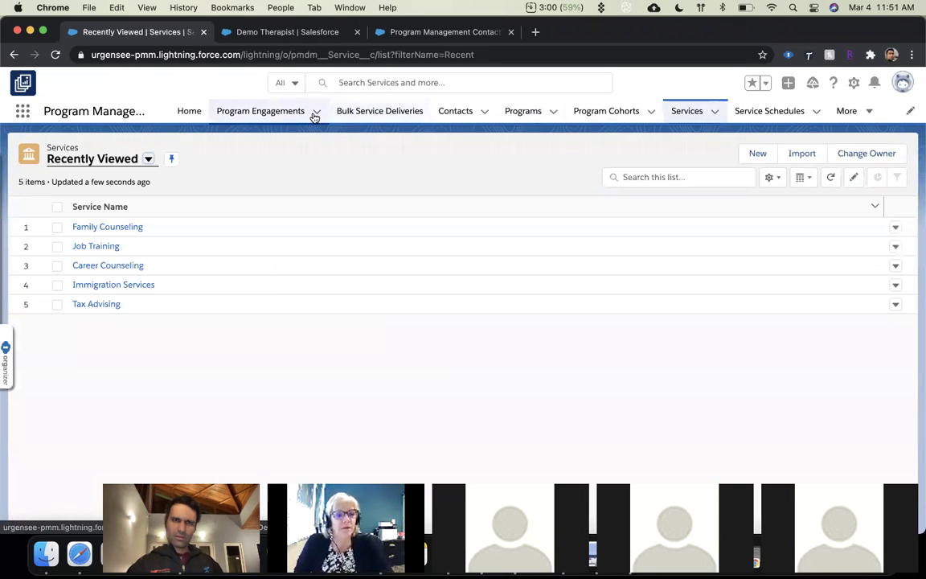
{"action": "left_click", "coordinate": [844, 112]}
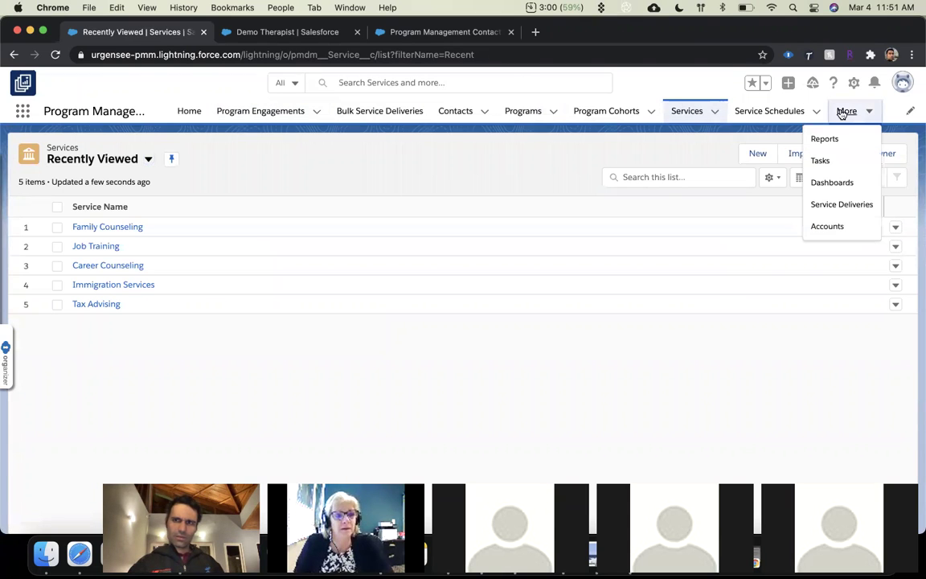
{"action": "left_click", "coordinate": [835, 204]}
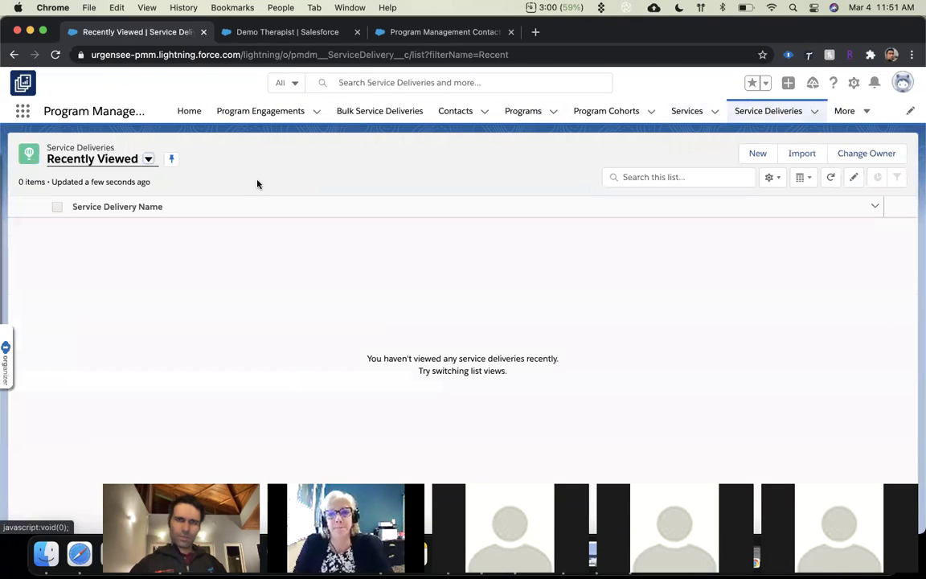
{"action": "left_click", "coordinate": [93, 158]}
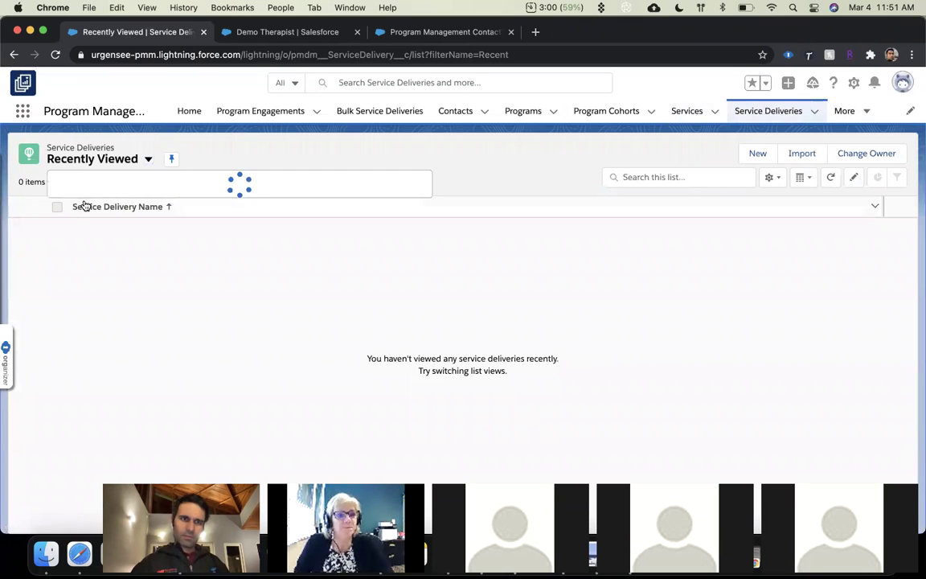
{"action": "left_click", "coordinate": [95, 200]}
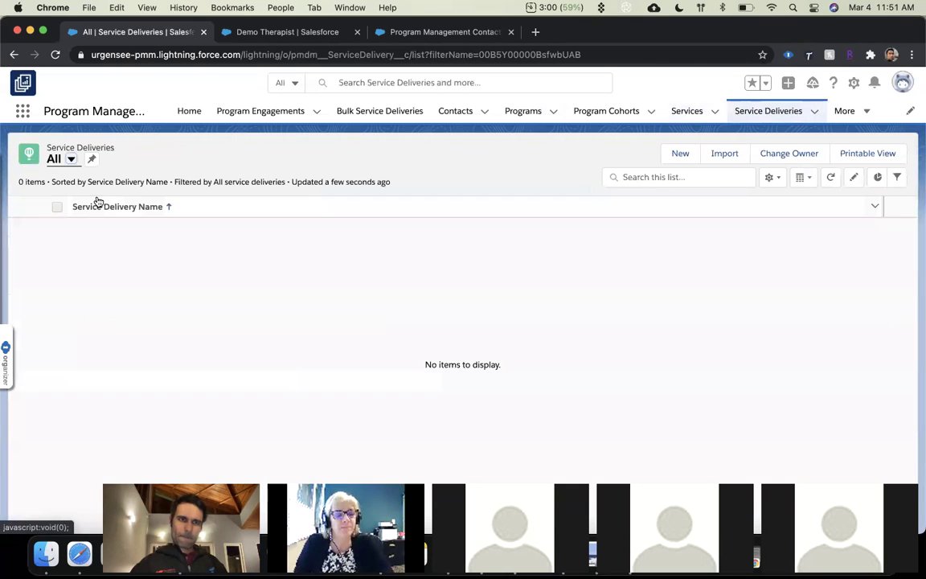
Return to Family Counseling and bring up the Service Schedules list via More.
{"action": "left_click", "coordinate": [665, 111]}
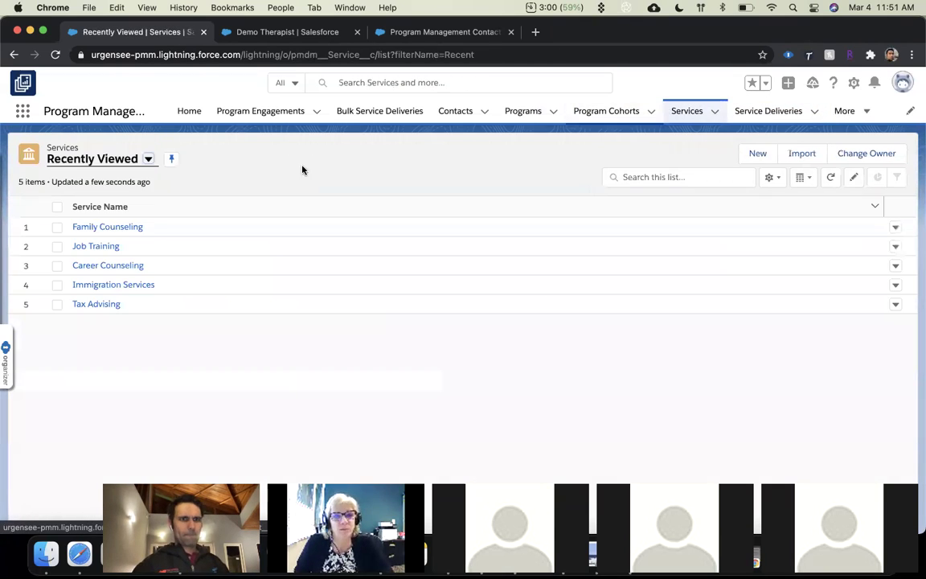
{"action": "left_click", "coordinate": [117, 228]}
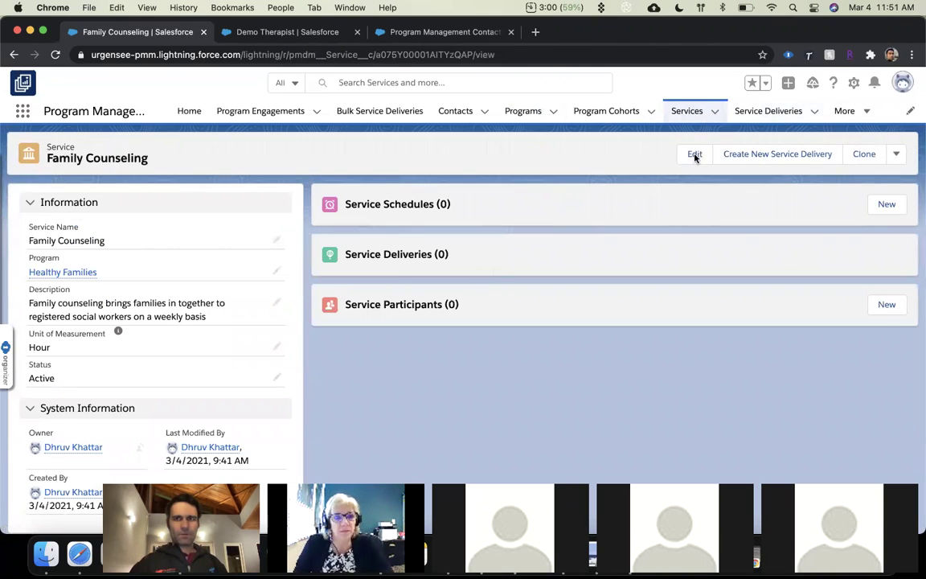
{"action": "left_click", "coordinate": [845, 112]}
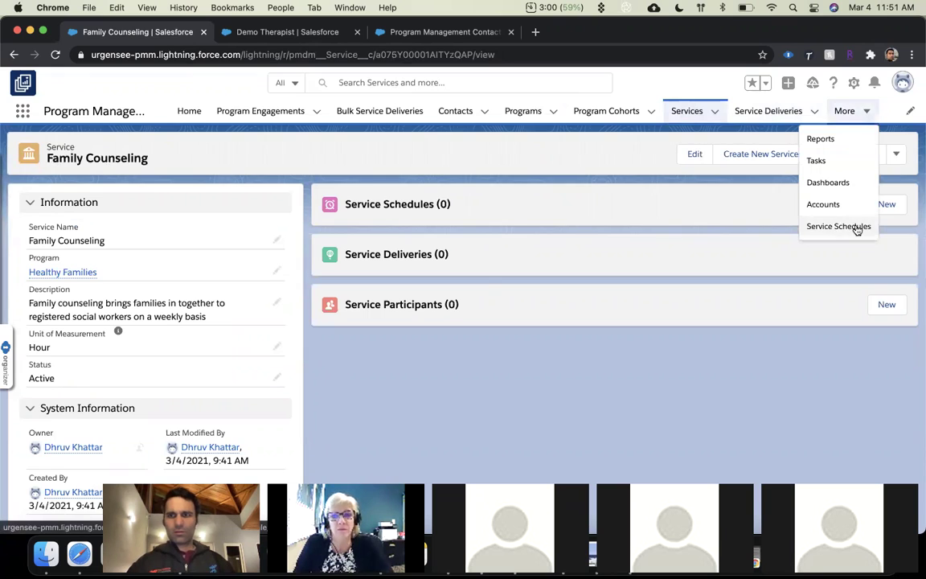
{"action": "left_click", "coordinate": [840, 226]}
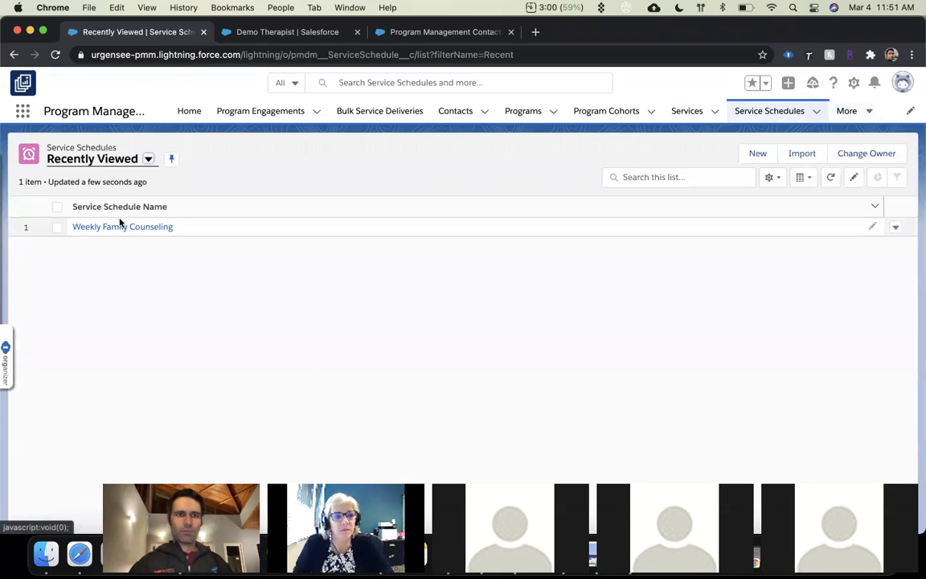
On Weekly Family Counseling, select the enrolled demo contact as a participant.
{"action": "left_click", "coordinate": [119, 227]}
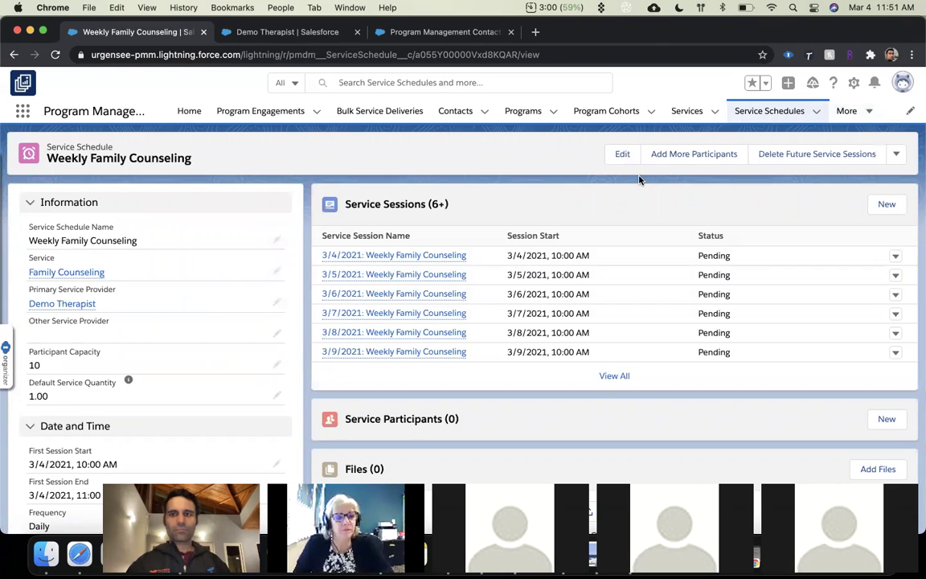
{"action": "left_click", "coordinate": [693, 155]}
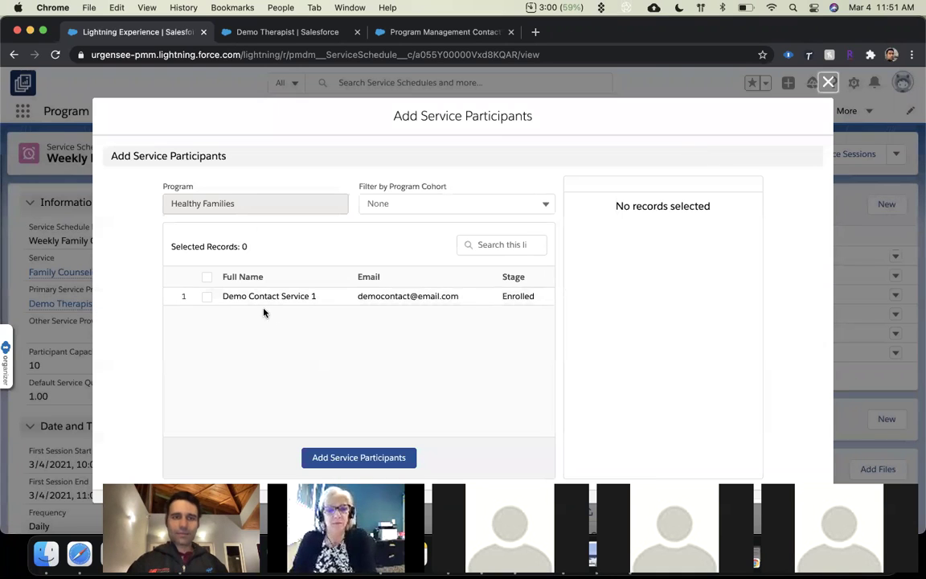
{"action": "left_click", "coordinate": [208, 297]}
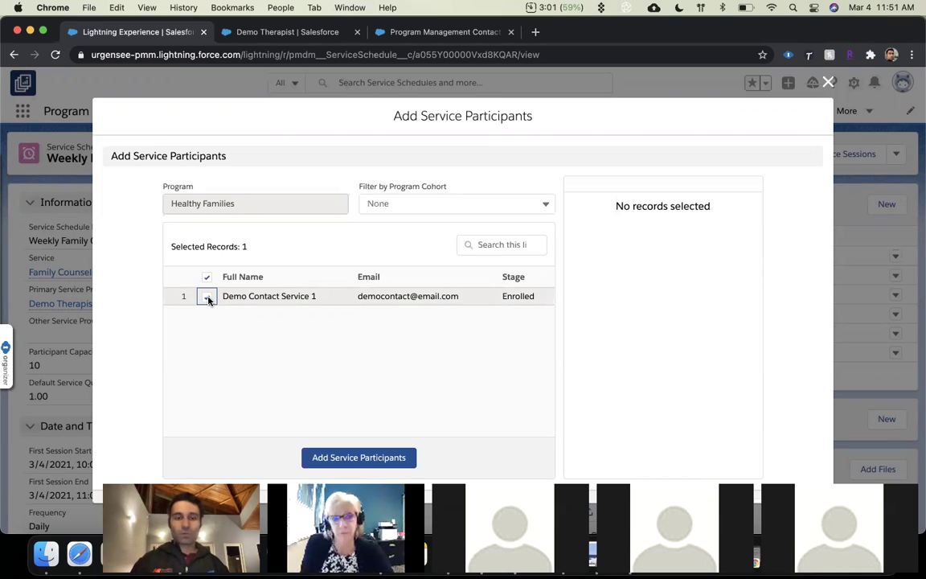
{"action": "left_click", "coordinate": [431, 201]}
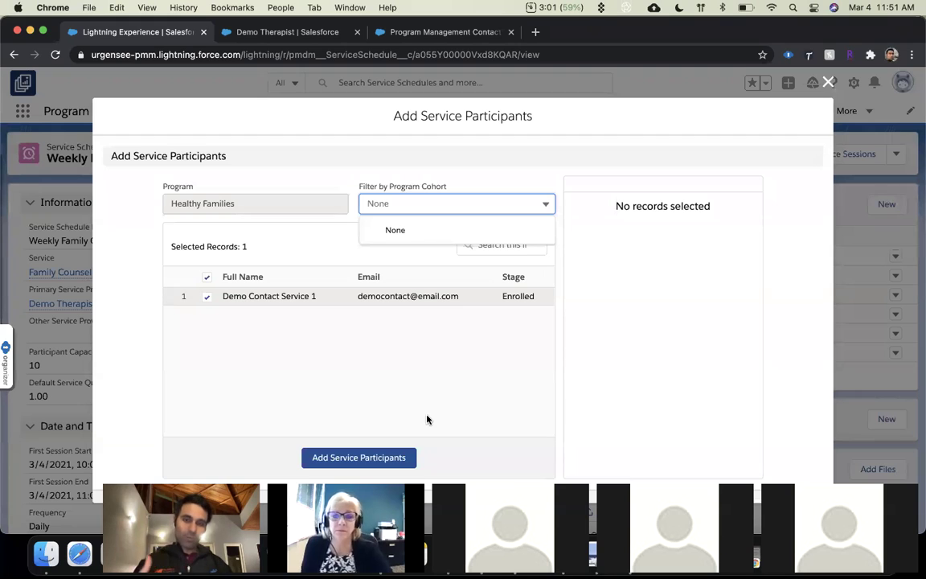
{"action": "left_click", "coordinate": [384, 457]}
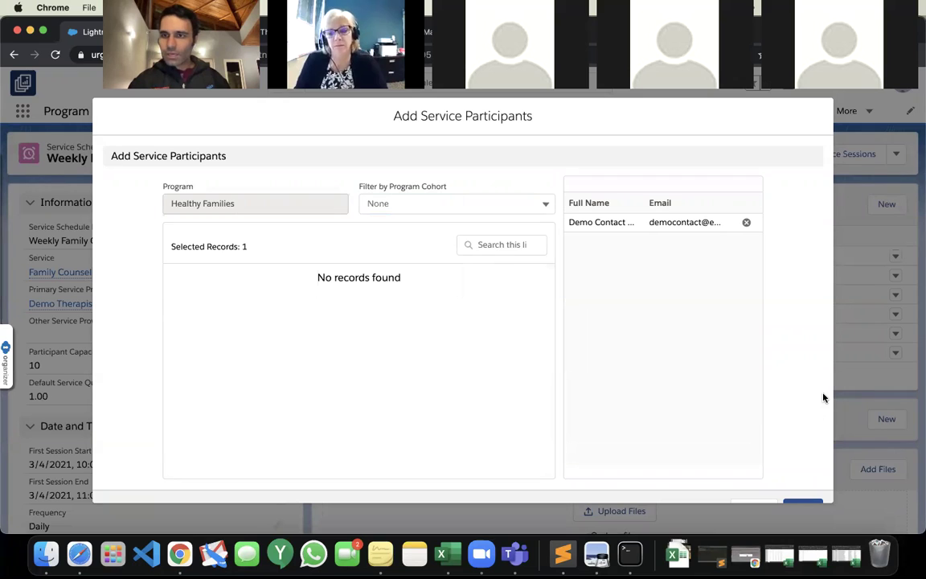
Save the demo contact as an Enrolled participant on Weekly Family Counseling.
{"action": "left_click", "coordinate": [811, 504]}
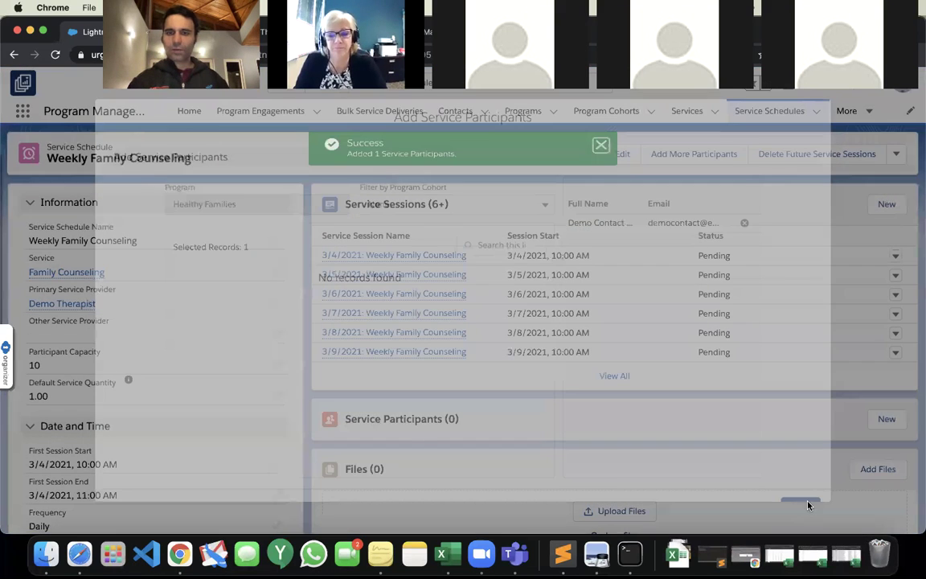
{"action": "scroll", "coordinate": [808, 504], "scroll_direction": "down", "scroll_amount": 1}
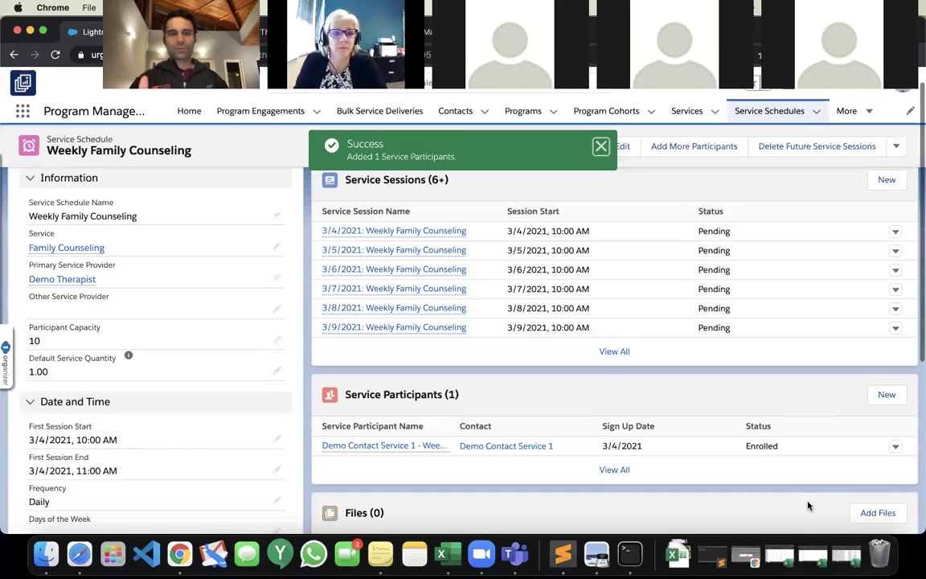
{"action": "scroll", "coordinate": [502, 395], "scroll_direction": "down", "scroll_amount": 3}
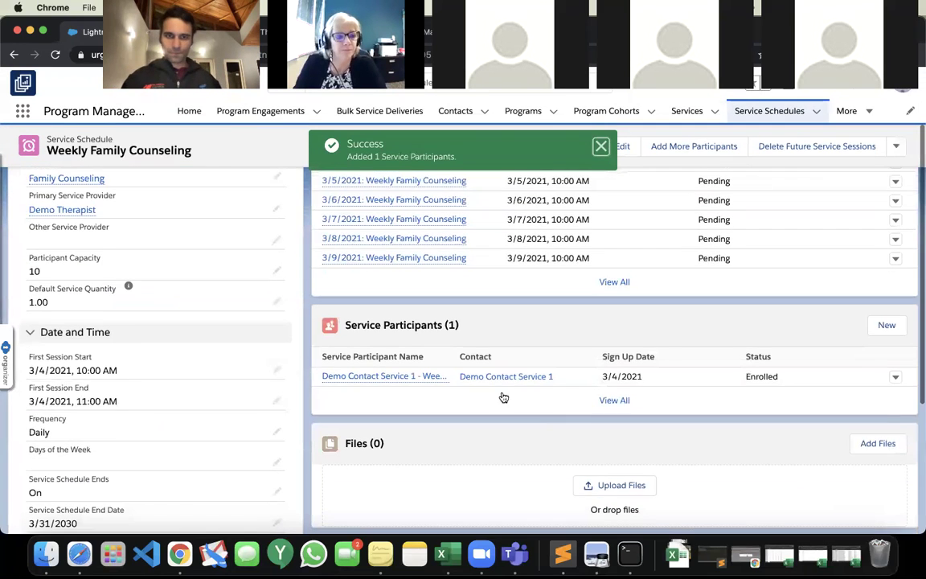
{"action": "scroll", "coordinate": [502, 393], "scroll_direction": "up", "scroll_amount": 5}
Review the new service participant record, signed up 3/4/2021, then return to the schedule.
{"action": "left_click", "coordinate": [397, 471]}
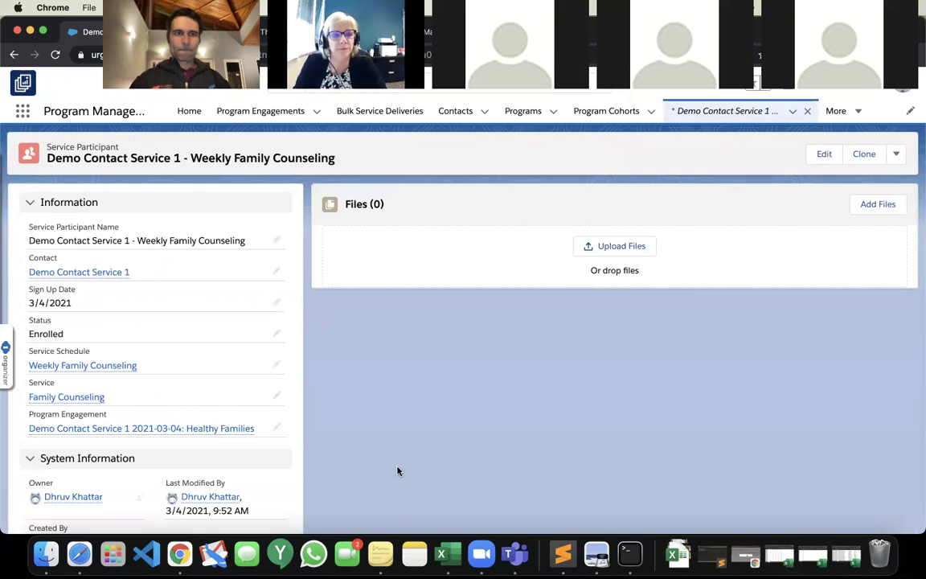
{"action": "scroll", "coordinate": [199, 340], "scroll_direction": "down", "scroll_amount": 2}
{"action": "scroll", "coordinate": [199, 339], "scroll_direction": "up", "scroll_amount": 3}
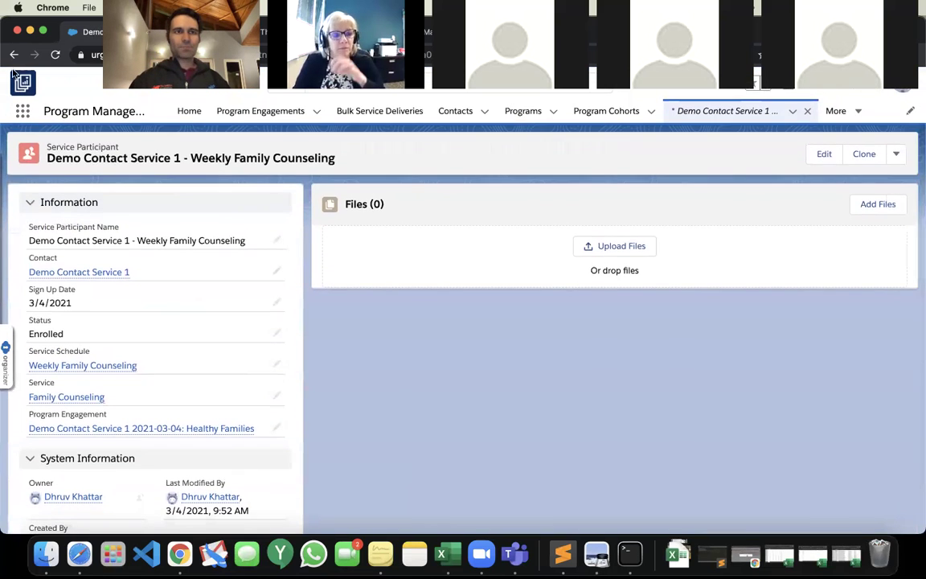
{"action": "left_click", "coordinate": [15, 54]}
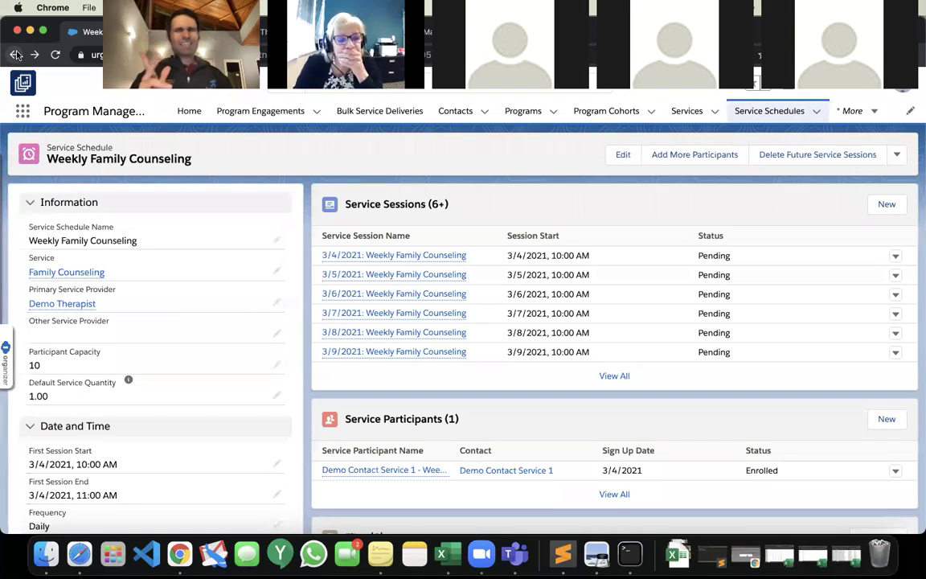
Open the 3/4/2021 Weekly Family Counseling session and review attendance showing the client Present, 1.00 hour.
{"action": "left_click", "coordinate": [401, 256]}
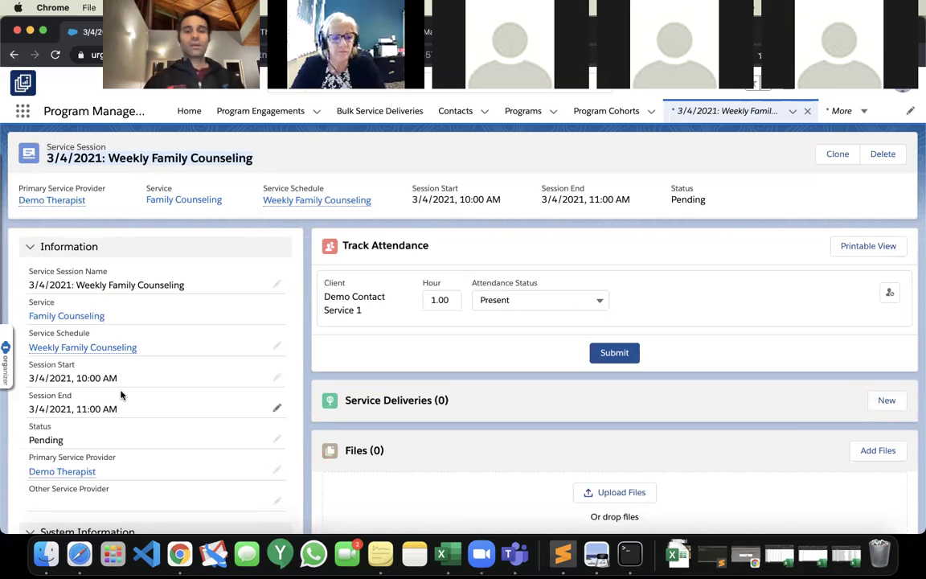
{"action": "scroll", "coordinate": [121, 395], "scroll_direction": "down", "scroll_amount": 2}
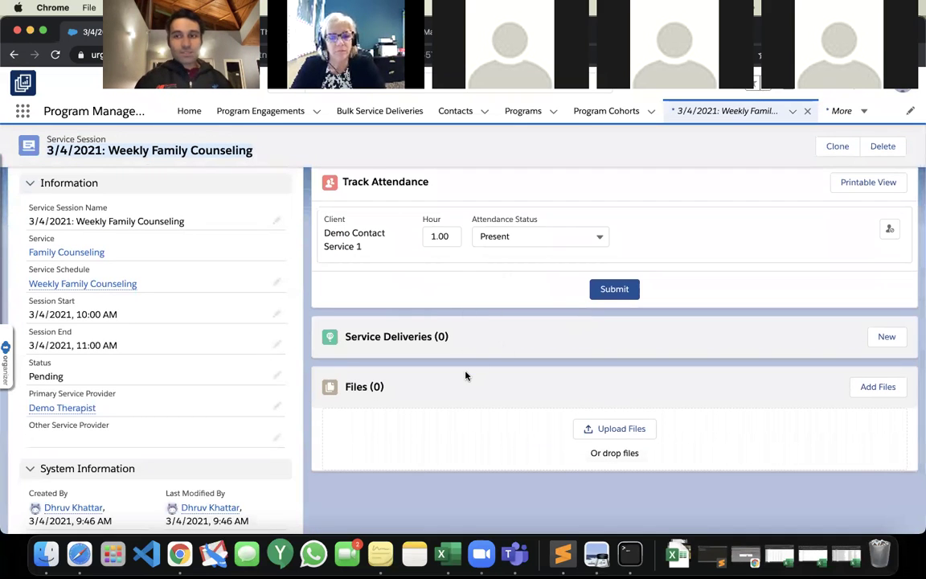
{"action": "scroll", "coordinate": [465, 375], "scroll_direction": "up", "scroll_amount": 2}
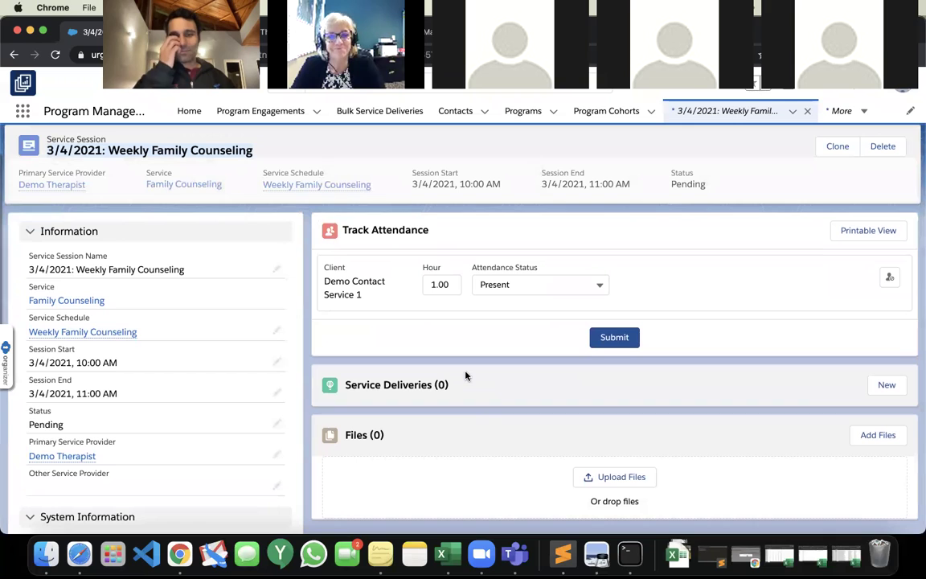
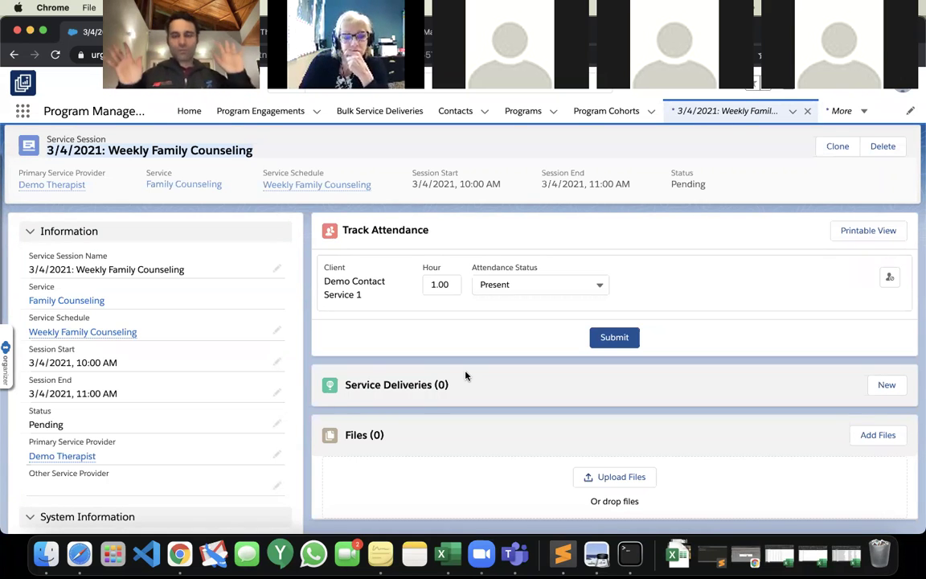
Check the session's Attendance Status options, leaving Present selected.
{"action": "scroll", "coordinate": [463, 375], "scroll_direction": "down", "scroll_amount": 2}
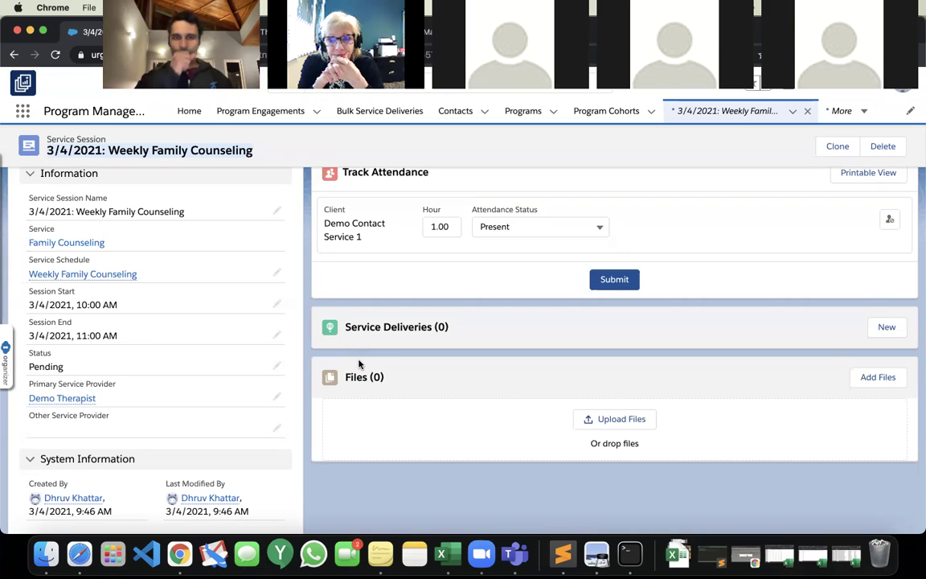
{"action": "scroll", "coordinate": [360, 364], "scroll_direction": "up", "scroll_amount": 2}
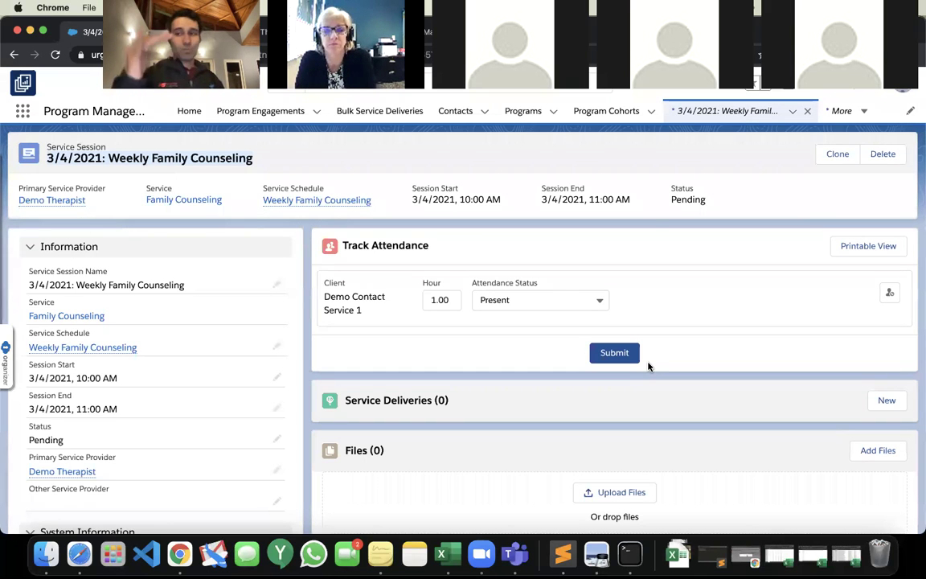
{"action": "left_click", "coordinate": [568, 299]}
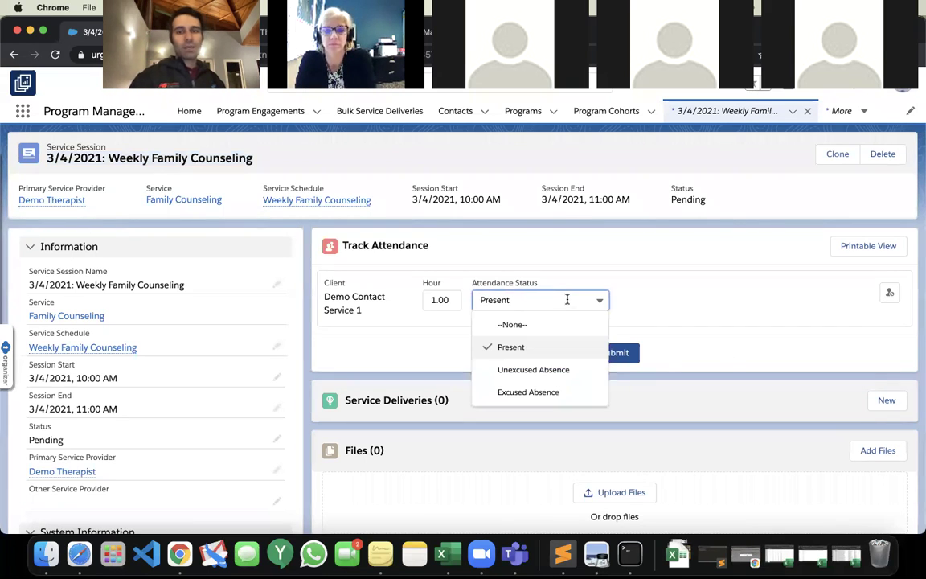
{"action": "left_click", "coordinate": [673, 409]}
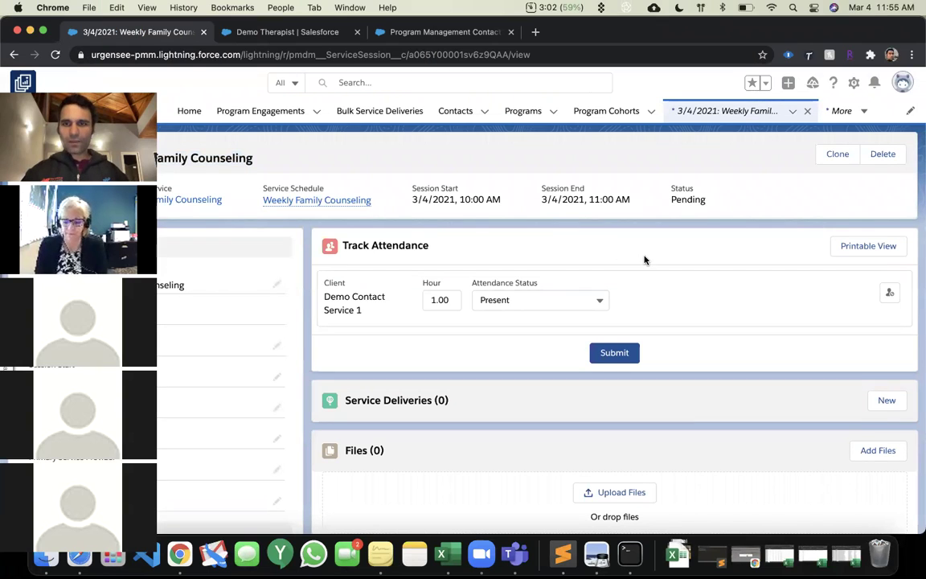
Open the Service Session object settings from the gear menu, rechecking that attendance stays Present.
{"action": "left_click", "coordinate": [855, 84]}
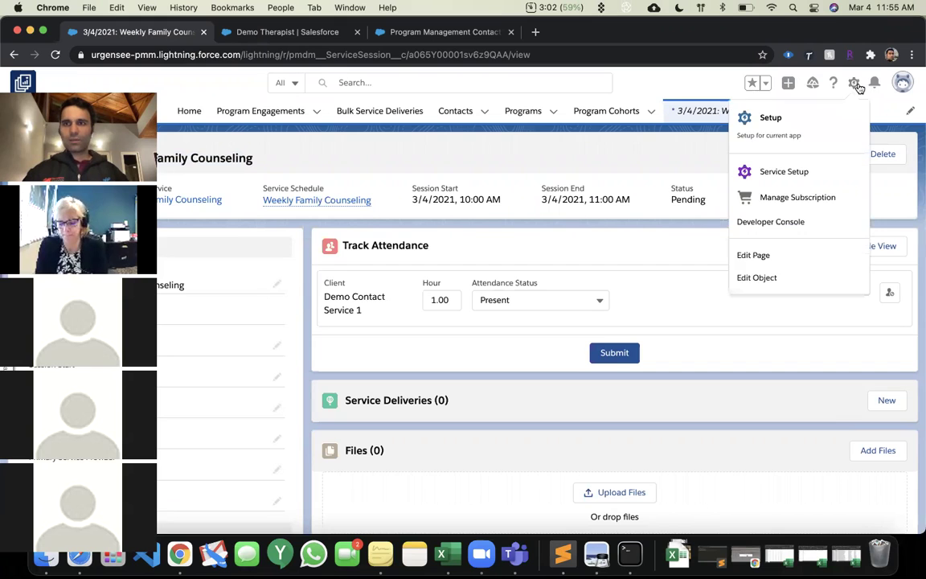
{"action": "left_click", "coordinate": [850, 279]}
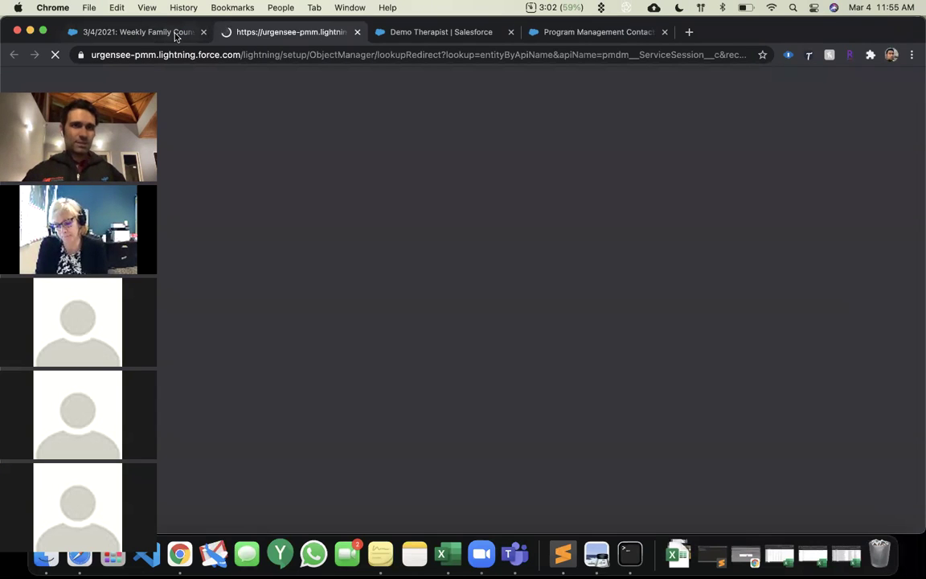
{"action": "left_click", "coordinate": [176, 32]}
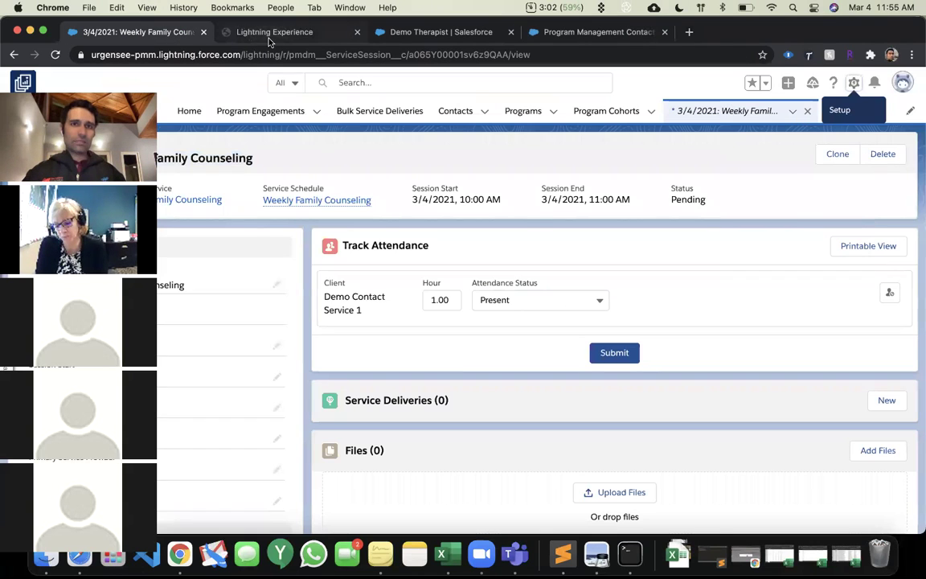
{"action": "left_click", "coordinate": [530, 300]}
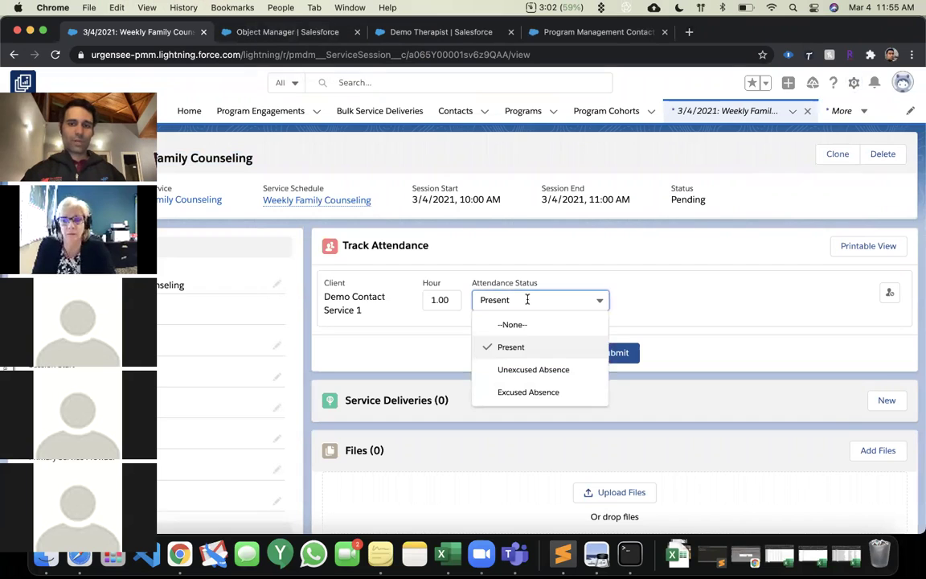
{"action": "left_click", "coordinate": [567, 229]}
Review the Service Session Status field values Pending, Complete and Canceled, then return to Object Manager.
{"action": "left_click", "coordinate": [281, 35]}
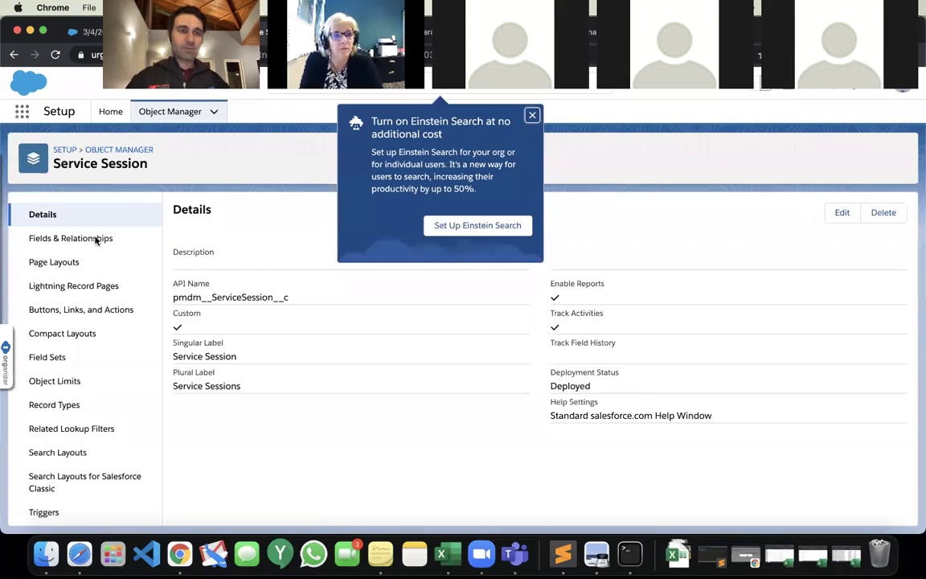
{"action": "left_click", "coordinate": [96, 238]}
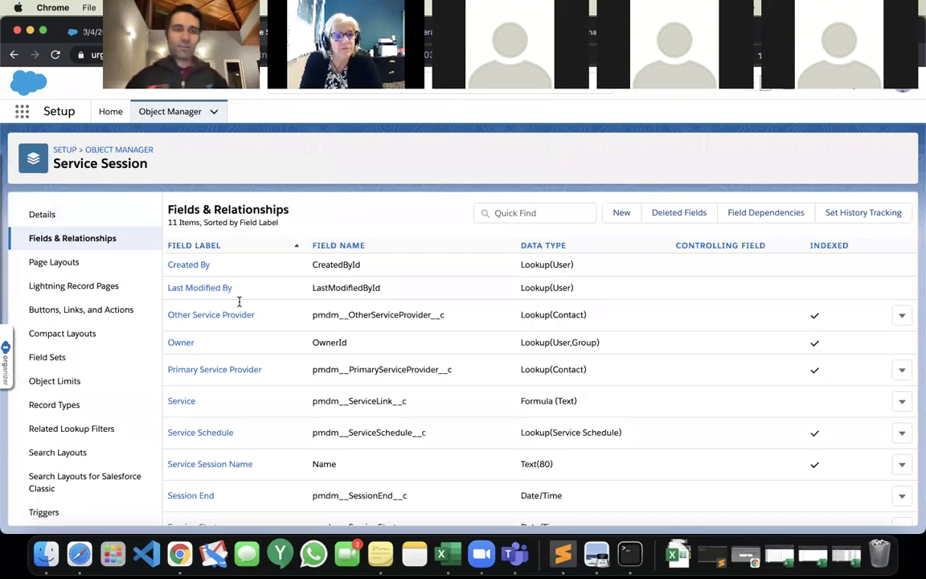
{"action": "scroll", "coordinate": [265, 338], "scroll_direction": "down", "scroll_amount": 2}
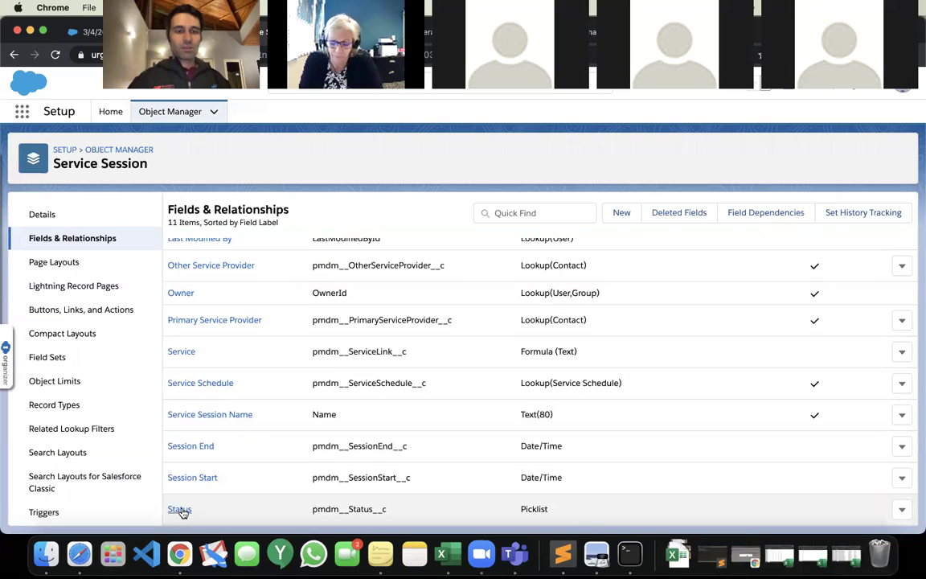
{"action": "left_click", "coordinate": [180, 508]}
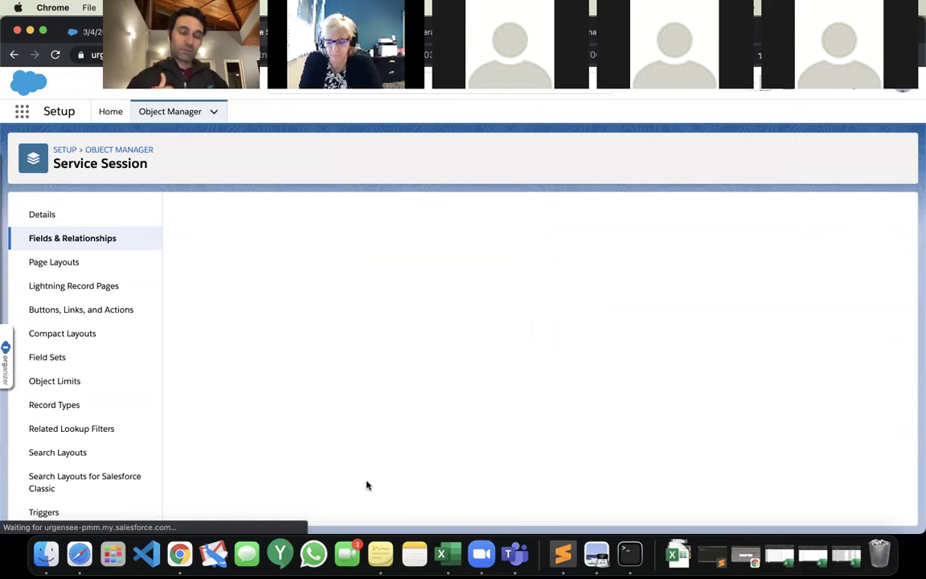
{"action": "scroll", "coordinate": [366, 485], "scroll_direction": "down", "scroll_amount": 5}
{"action": "scroll", "coordinate": [366, 485], "scroll_direction": "down", "scroll_amount": 3}
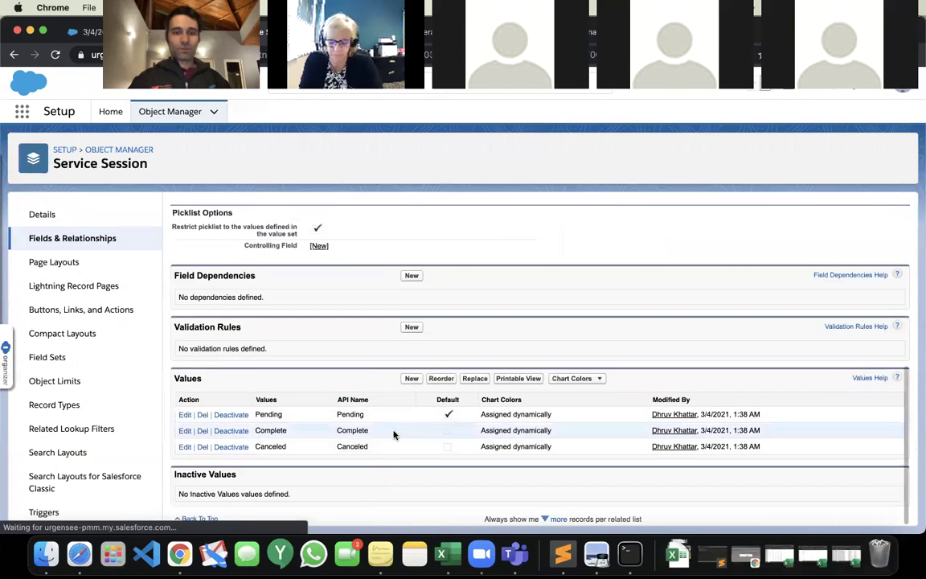
{"action": "scroll", "coordinate": [373, 434], "scroll_direction": "up", "scroll_amount": 8}
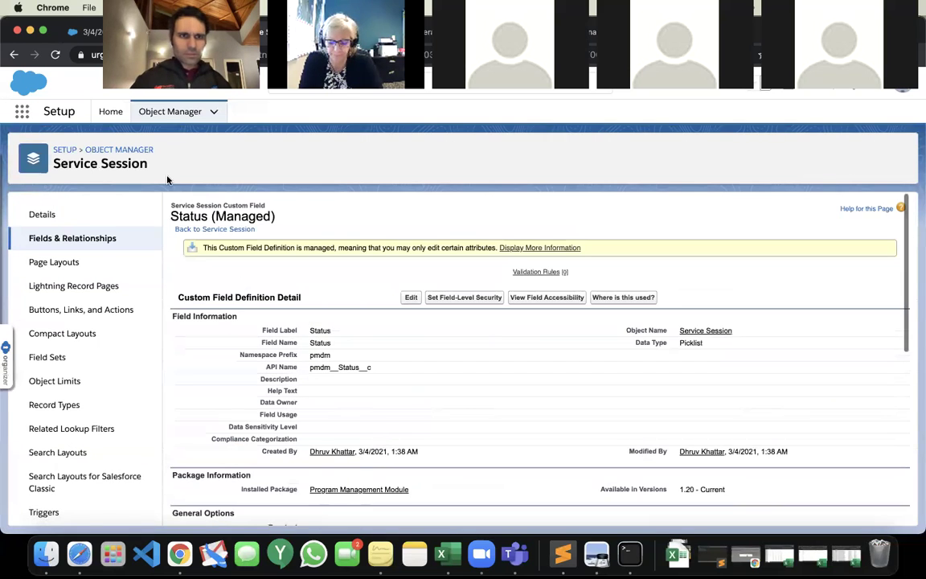
{"action": "left_click", "coordinate": [182, 118]}
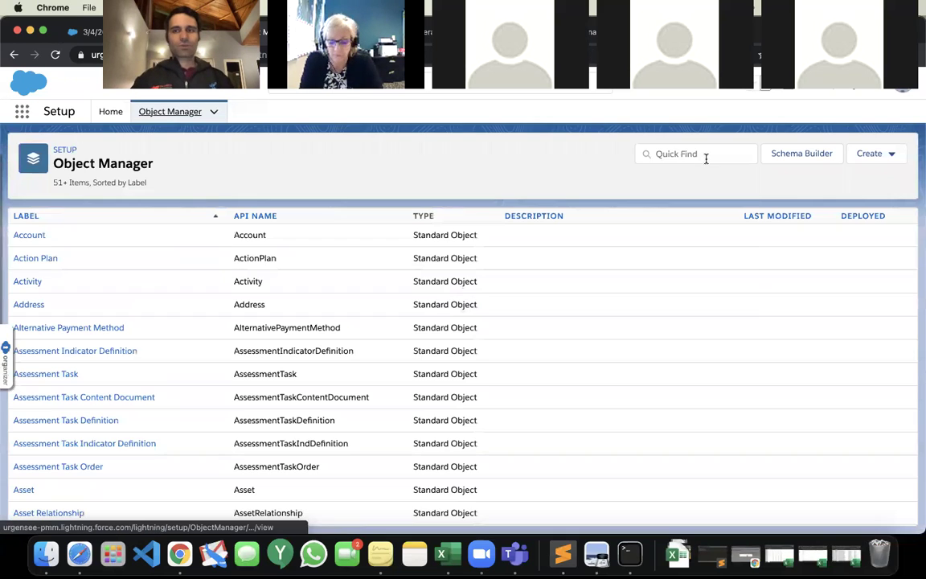
Find Service Delivery's Attendance Status field and deactivate its Unexcused Absence value.
{"action": "left_click", "coordinate": [704, 157]}
{"action": "type", "text": "A"}
{"action": "key", "text": "BackSpace"}
{"action": "type", "text": "Service"}
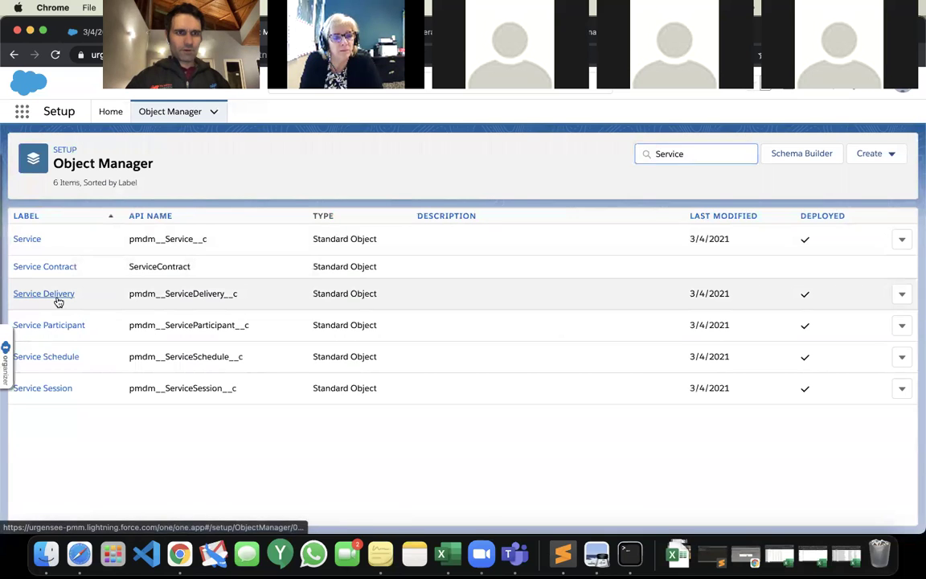
{"action": "left_click", "coordinate": [56, 300]}
{"action": "left_click", "coordinate": [51, 241]}
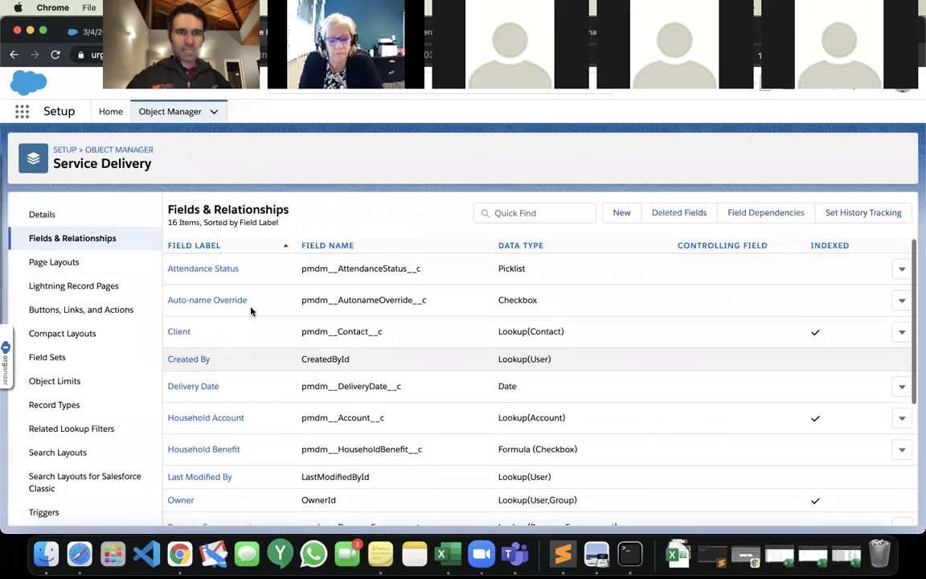
{"action": "left_click", "coordinate": [197, 268]}
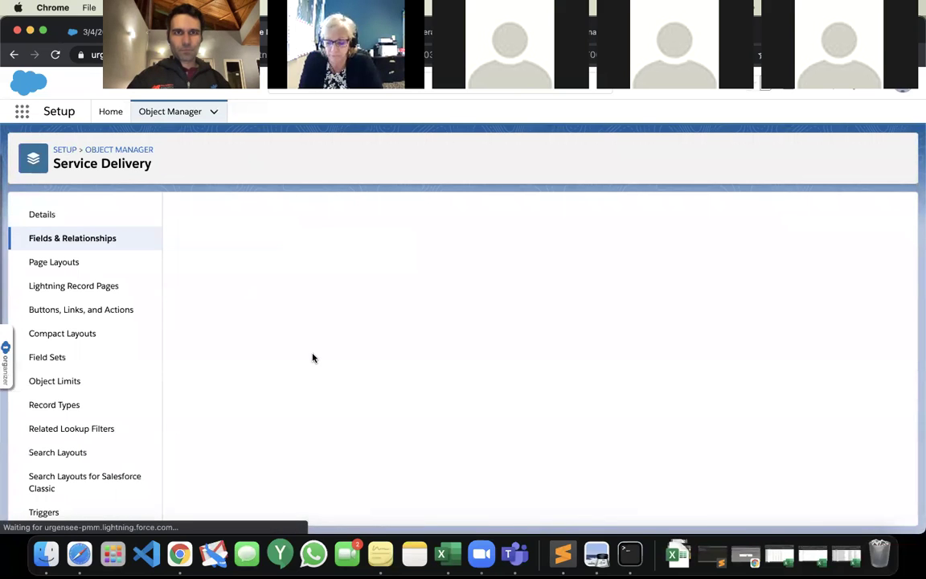
{"action": "scroll", "coordinate": [312, 357], "scroll_direction": "down", "scroll_amount": 5}
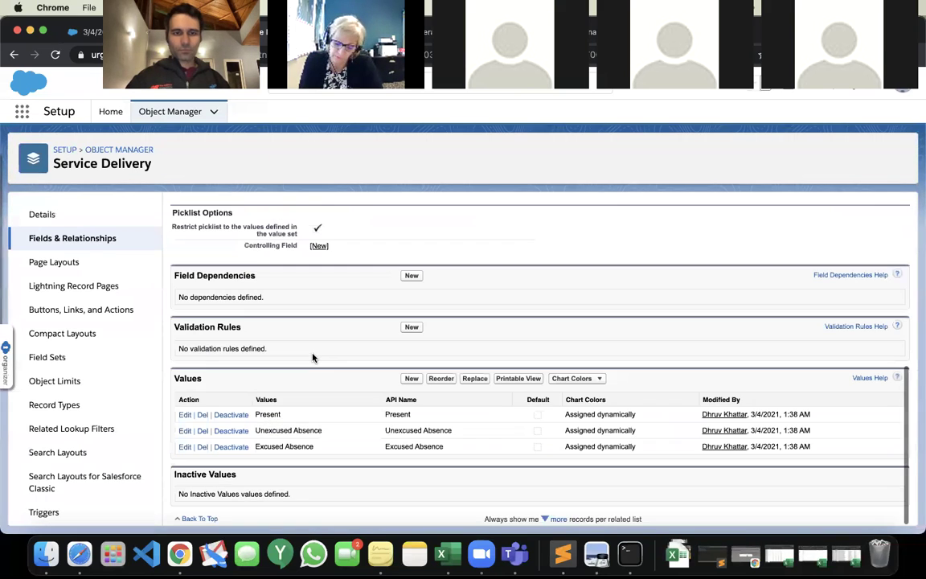
{"action": "left_click", "coordinate": [229, 430]}
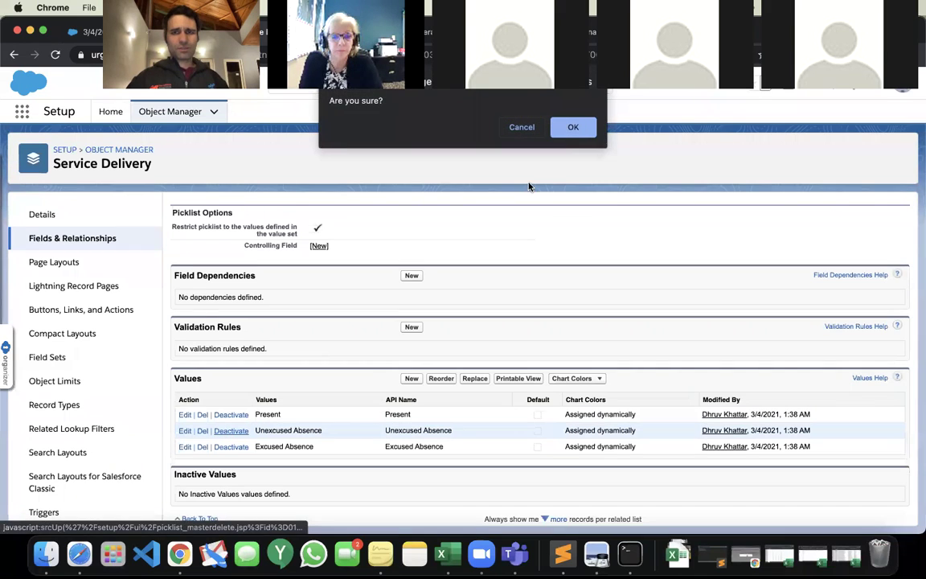
{"action": "left_click", "coordinate": [570, 127]}
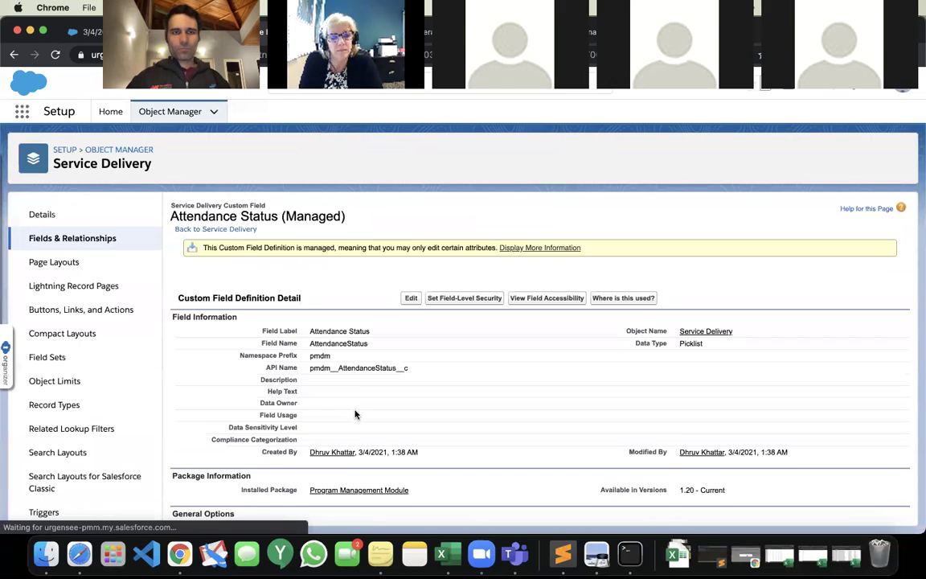
Add Attendance Status values Absent, No-Show, Canceled and Dropped and save them.
{"action": "left_click", "coordinate": [410, 380]}
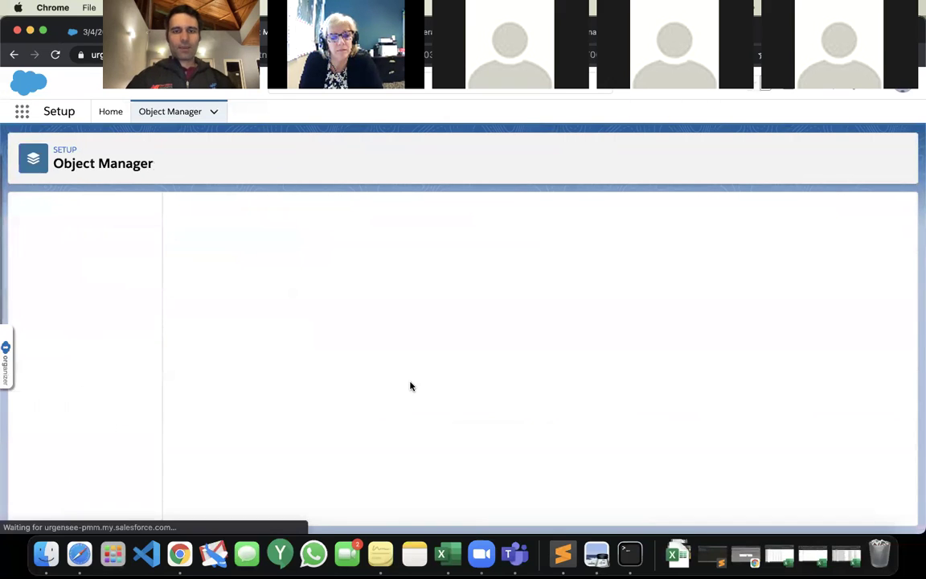
{"action": "type", "text": "Absent"}
{"action": "key", "text": "Return"}
{"action": "type", "text": "No"}
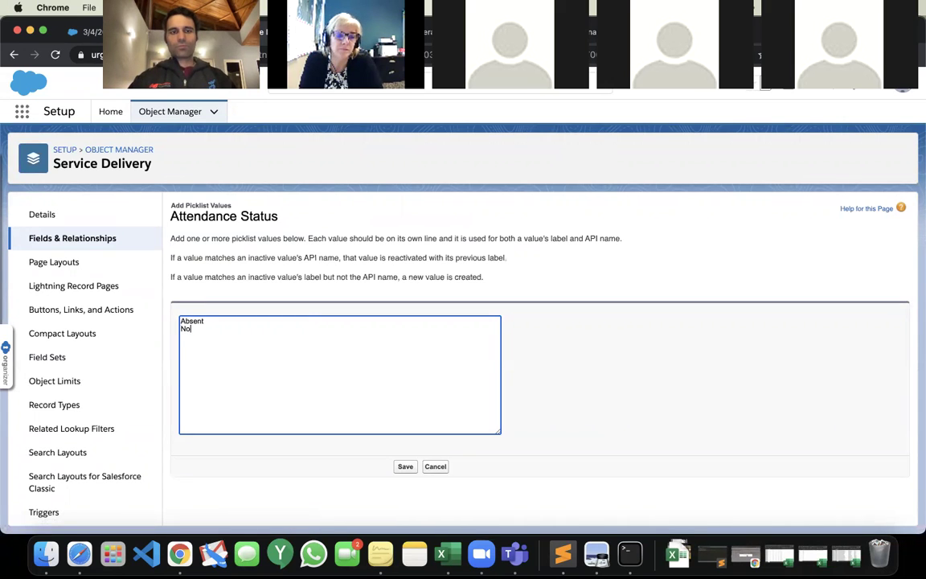
{"action": "type", "text": "-Show"}
{"action": "key", "text": "Return"}
{"action": "type", "text": "Canceled"}
{"action": "key", "text": "Return"}
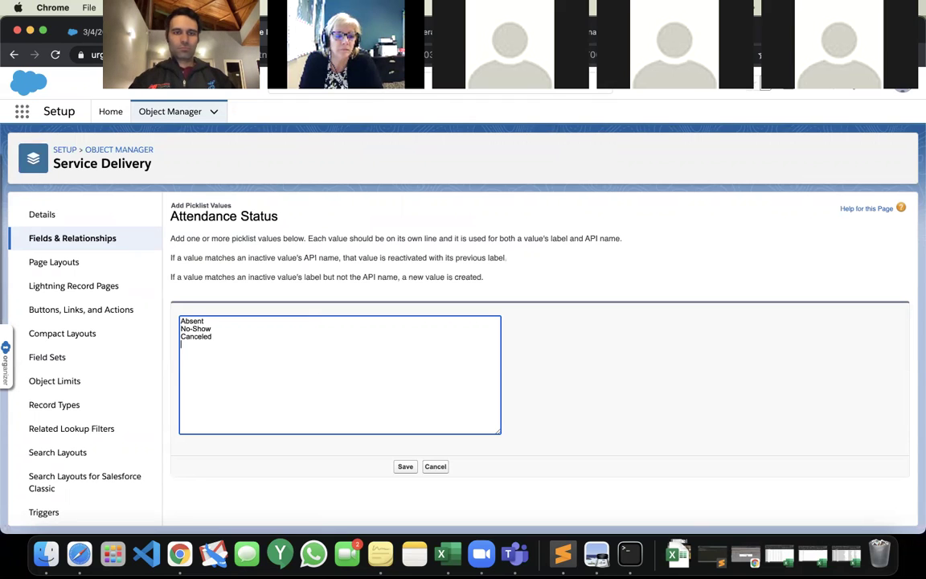
{"action": "type", "text": "Dropped"}
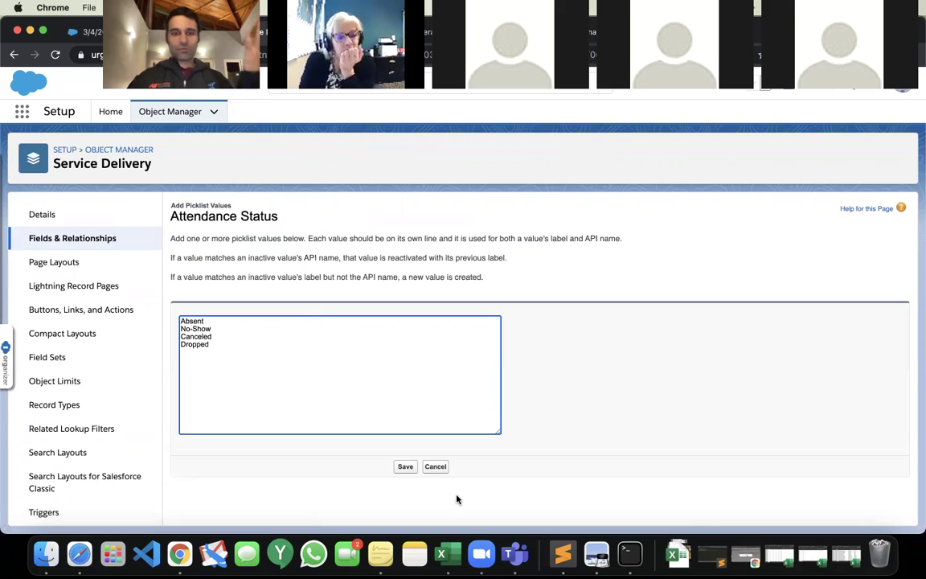
{"action": "left_click", "coordinate": [406, 468]}
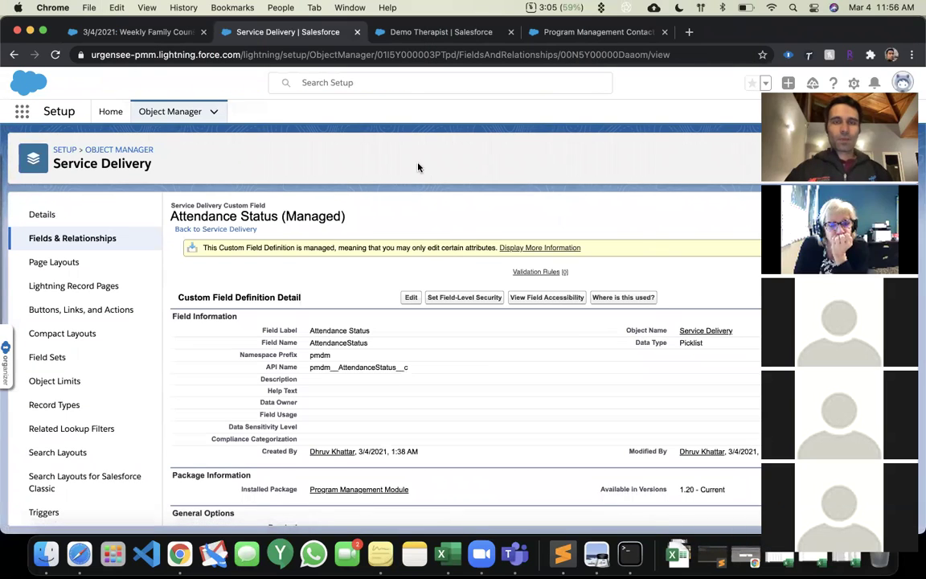
{"action": "left_click", "coordinate": [159, 28]}
Mark the client Absent on Weekly Family Counseling, submit, and reload to show Service Deliveries (1).
{"action": "left_click", "coordinate": [54, 53]}
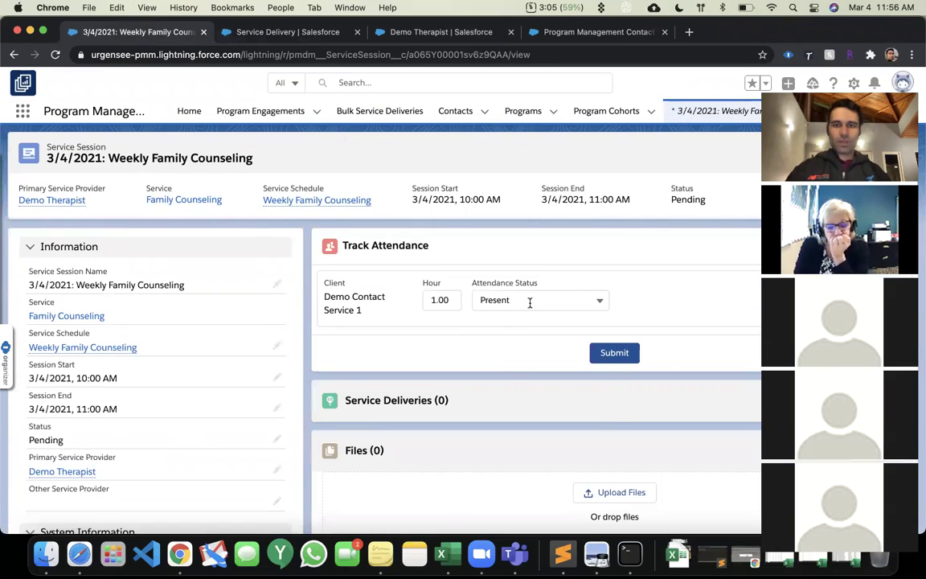
{"action": "left_click", "coordinate": [530, 302]}
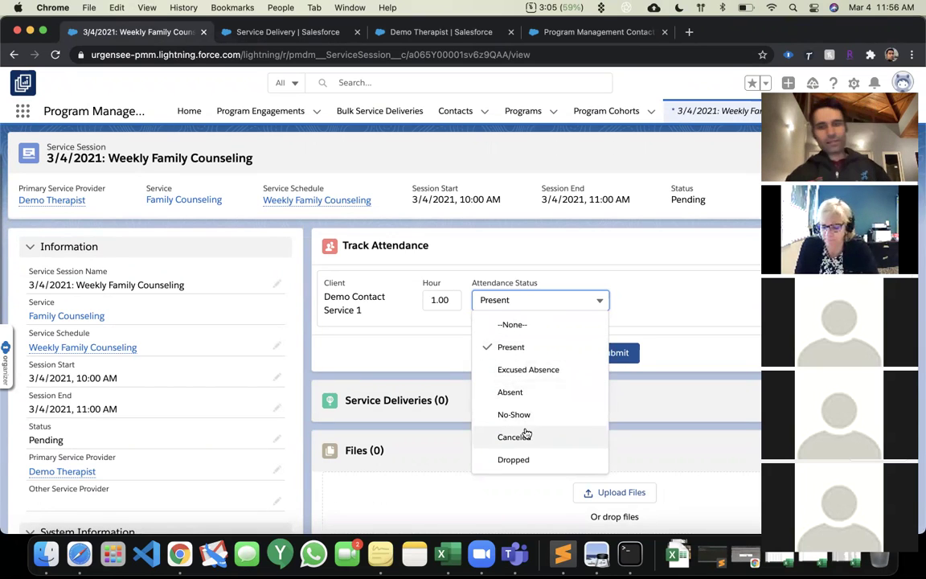
{"action": "left_click", "coordinate": [533, 389]}
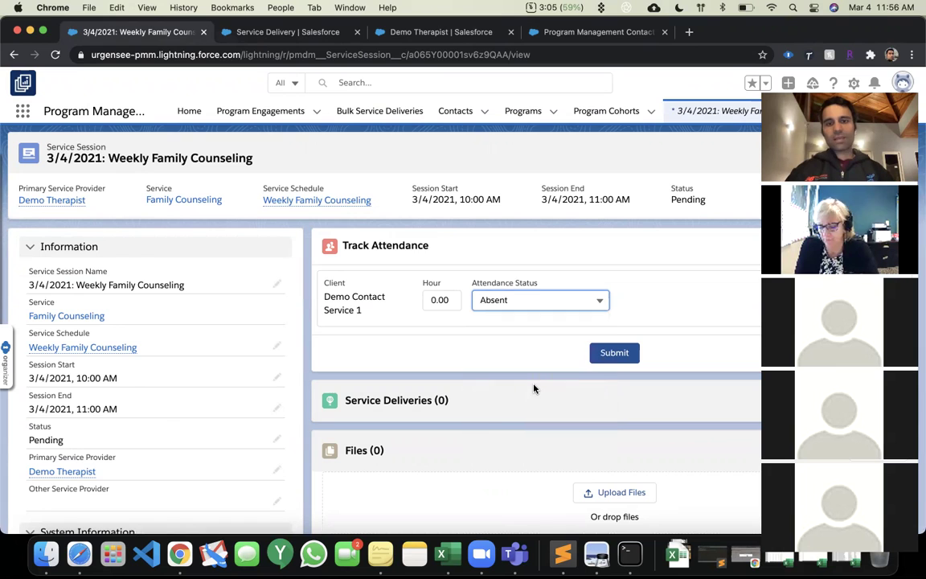
{"action": "left_click", "coordinate": [606, 361]}
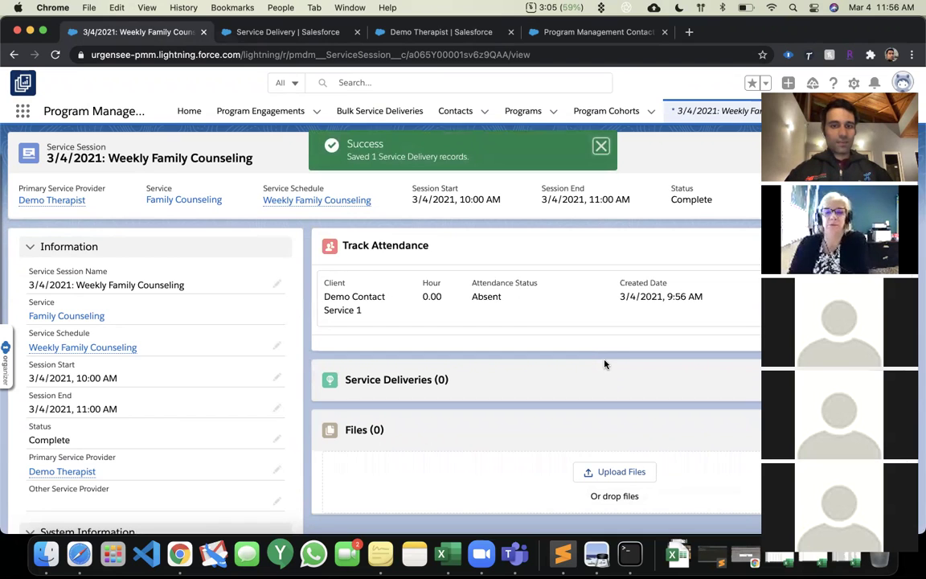
{"action": "left_click", "coordinate": [55, 54]}
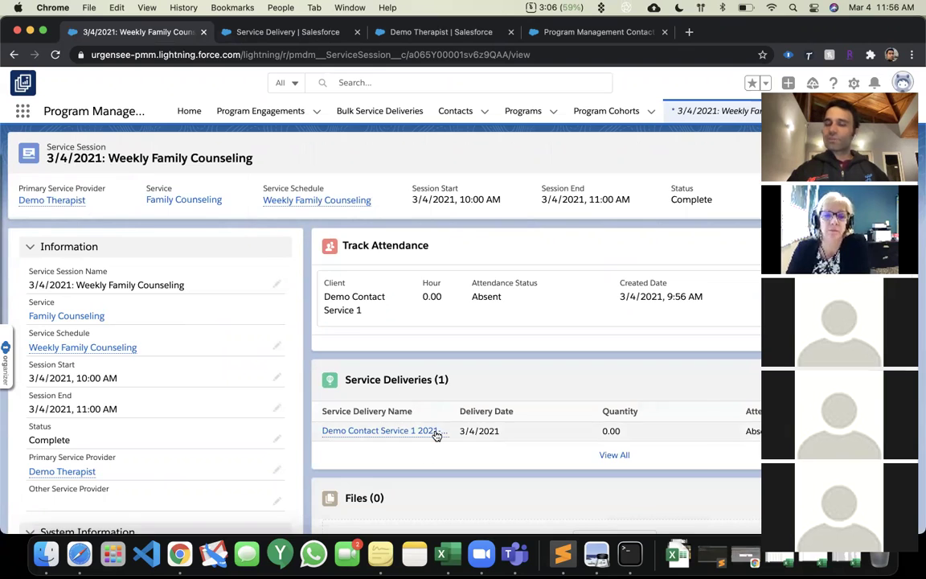
{"action": "mouse_move", "coordinate": [434, 434]}
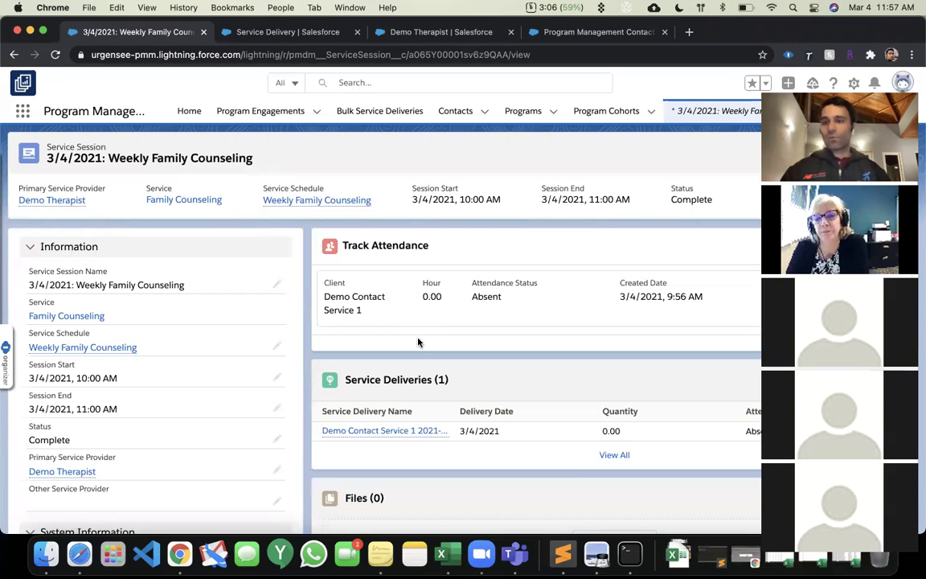
Begin a bulk service delivery for the demo client's Healthy Families engagement and list its services.
{"action": "left_click", "coordinate": [366, 122]}
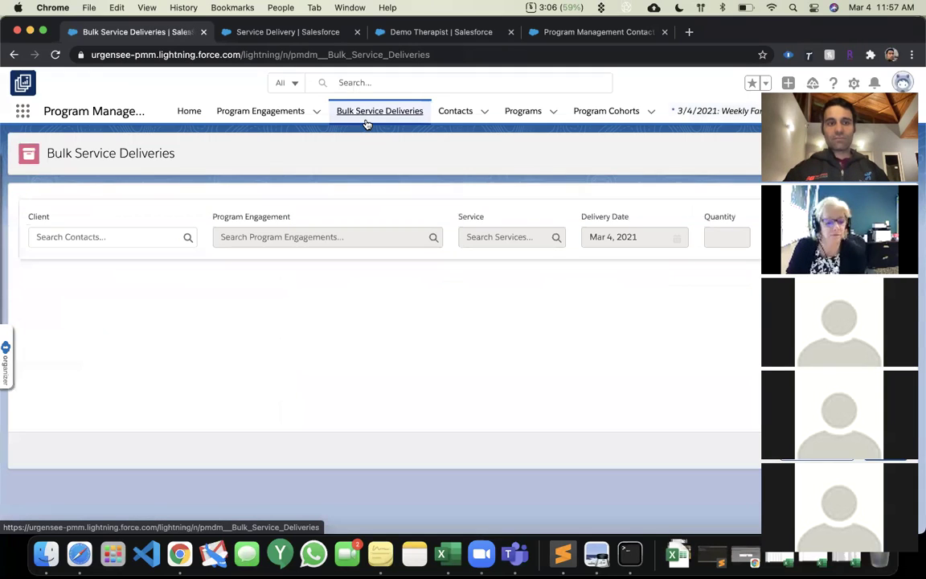
{"action": "left_click", "coordinate": [126, 242]}
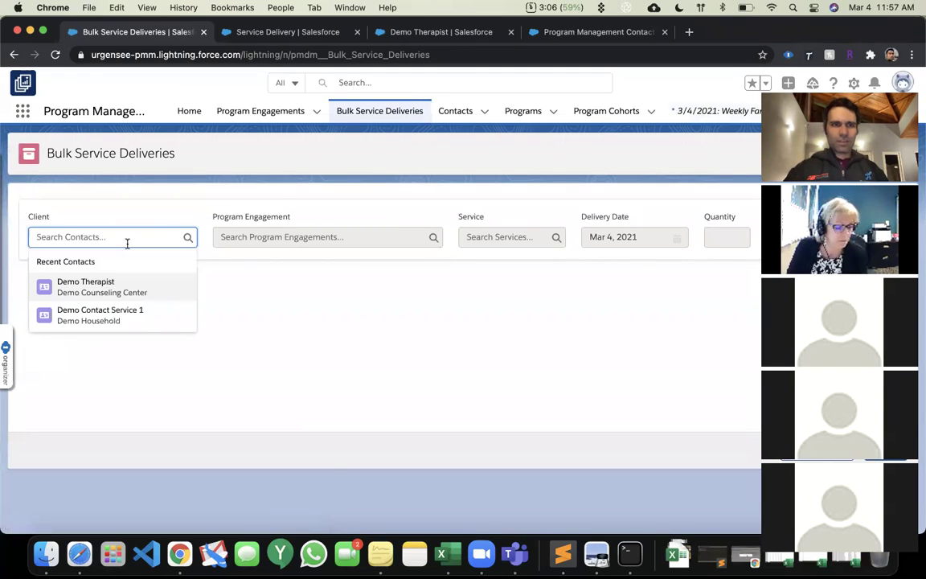
{"action": "left_click", "coordinate": [107, 315]}
{"action": "left_click", "coordinate": [273, 233]}
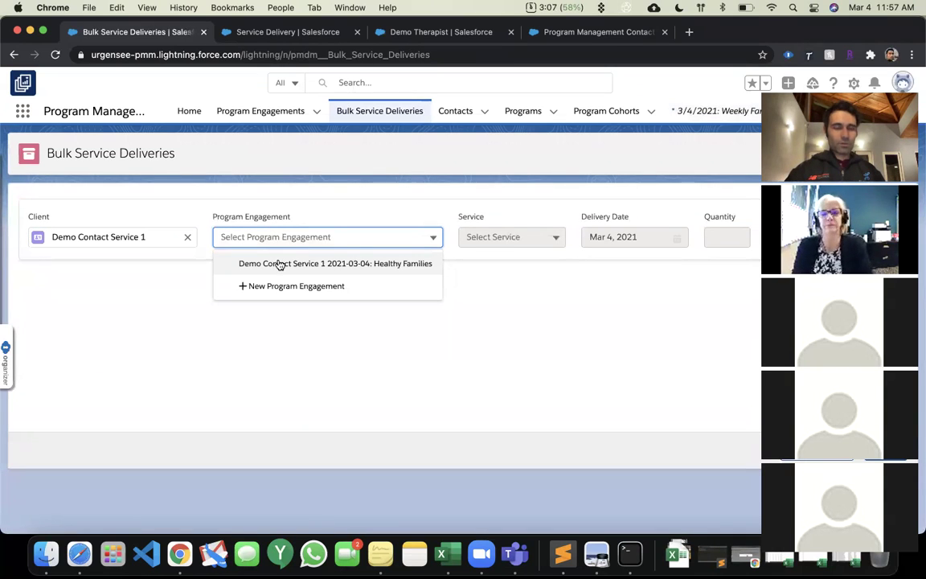
{"action": "left_click", "coordinate": [278, 264]}
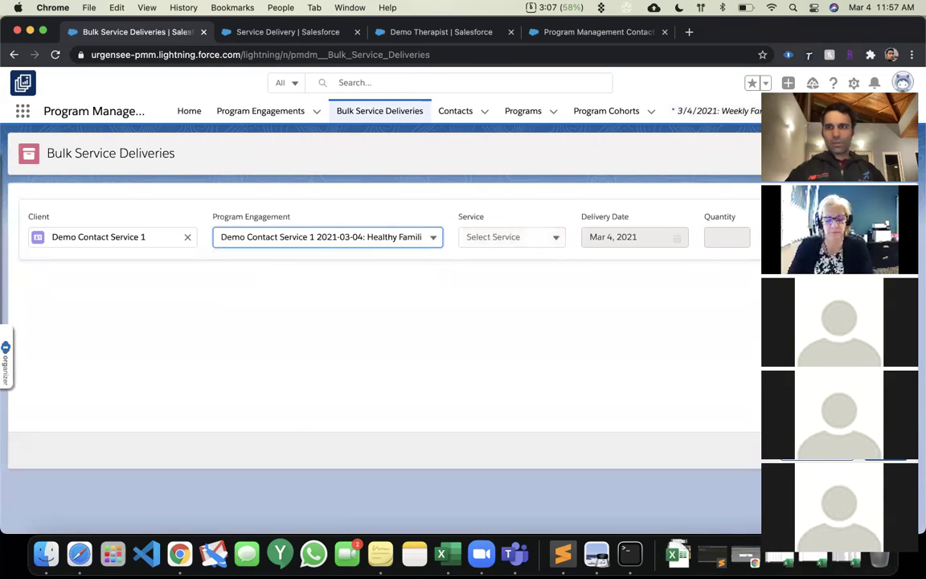
{"action": "left_click", "coordinate": [500, 237]}
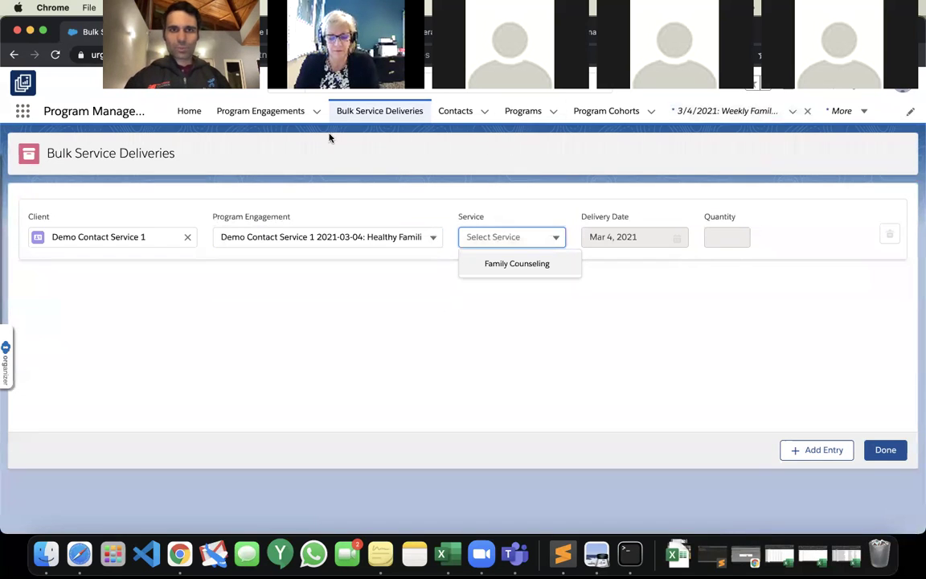
Browse the Programs list, glance at Healthy Families, then open Working Families.
{"action": "left_click", "coordinate": [593, 114]}
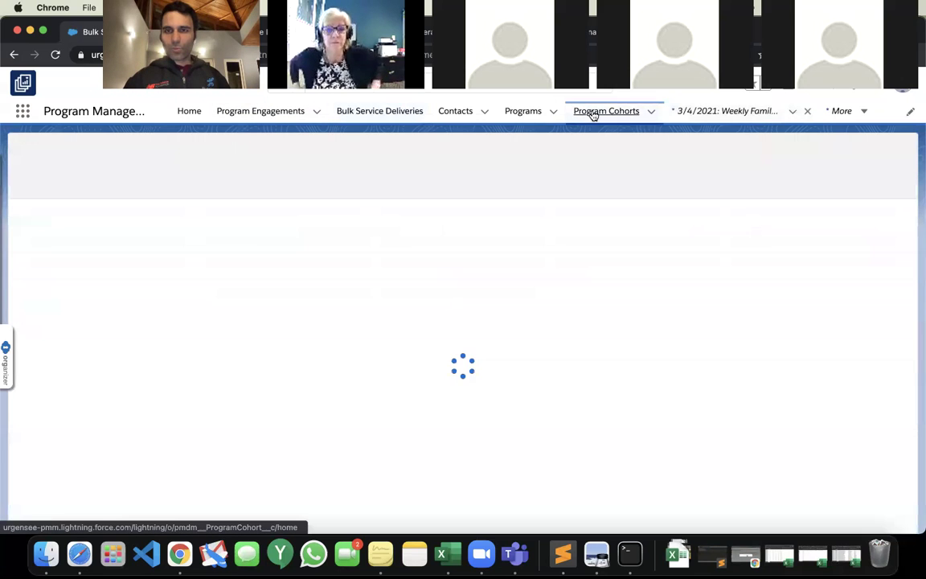
{"action": "left_click", "coordinate": [506, 119]}
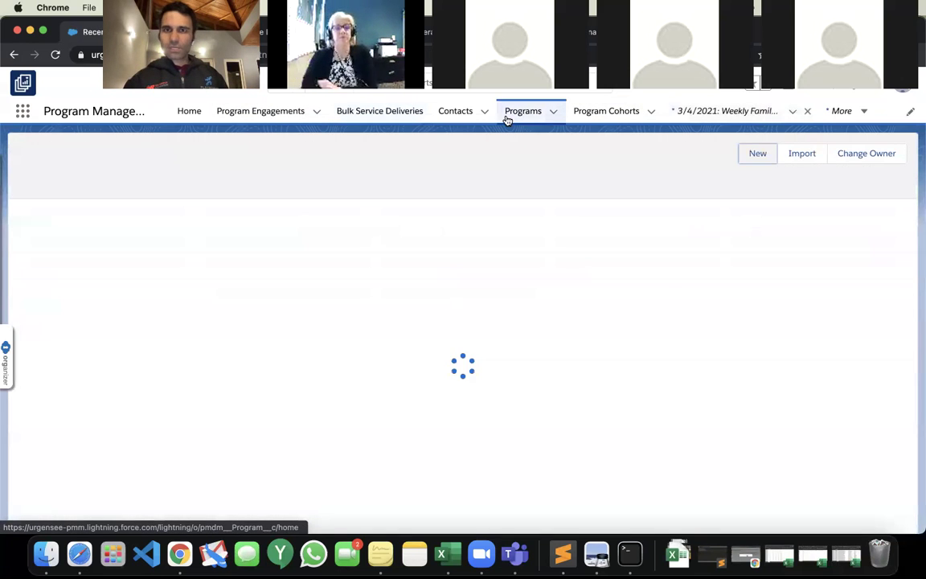
{"action": "left_click", "coordinate": [109, 229]}
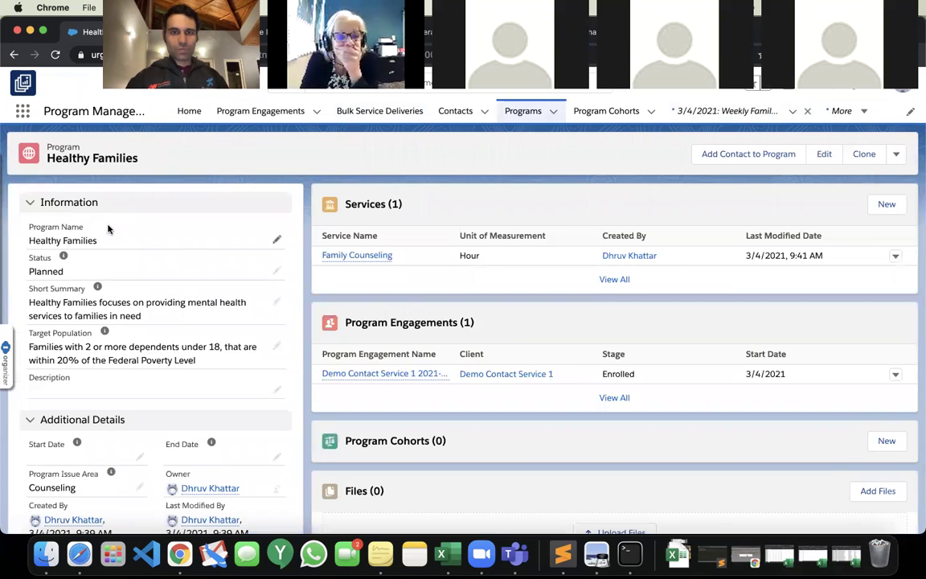
{"action": "left_click", "coordinate": [14, 54]}
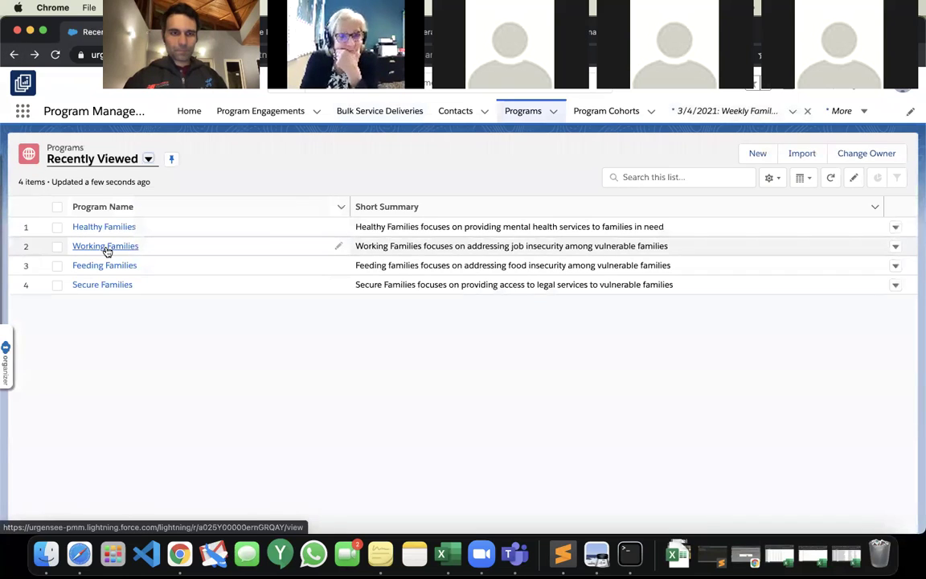
{"action": "left_click", "coordinate": [105, 246]}
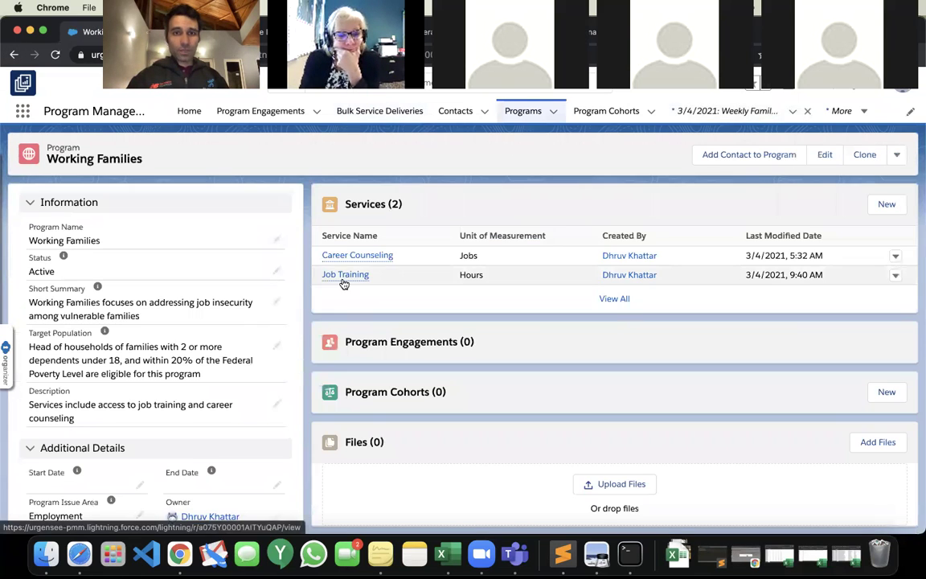
Add the demo client to Working Families with role Client and stage Enrolled.
{"action": "left_click", "coordinate": [344, 284]}
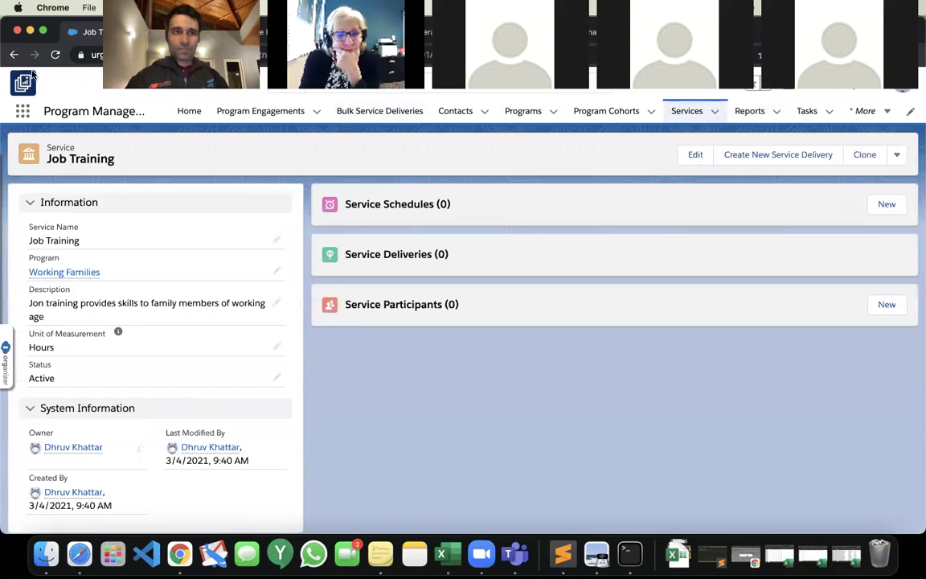
{"action": "left_click", "coordinate": [10, 53]}
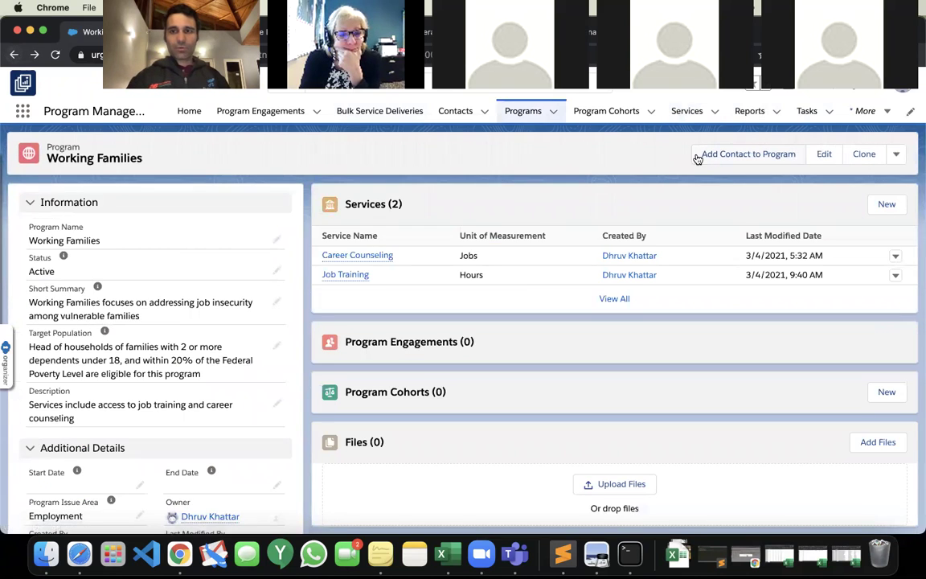
{"action": "left_click", "coordinate": [699, 155]}
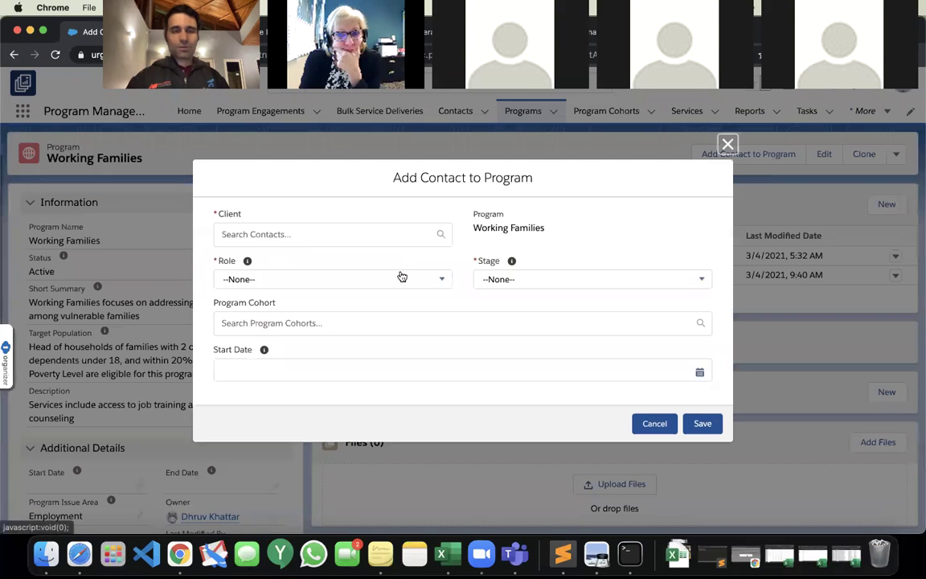
{"action": "left_click", "coordinate": [318, 233]}
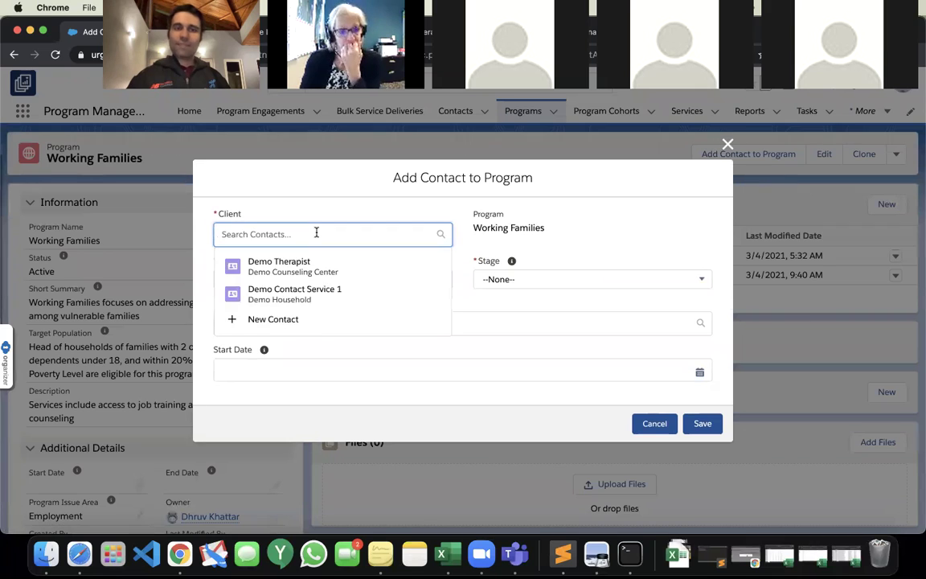
{"action": "left_click", "coordinate": [295, 293]}
{"action": "left_click", "coordinate": [277, 282]}
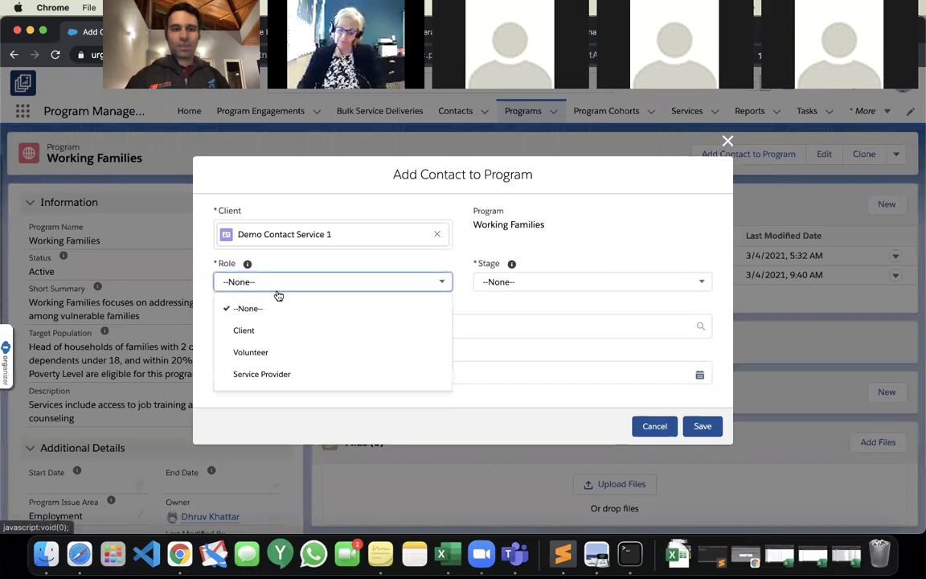
{"action": "left_click", "coordinate": [279, 329]}
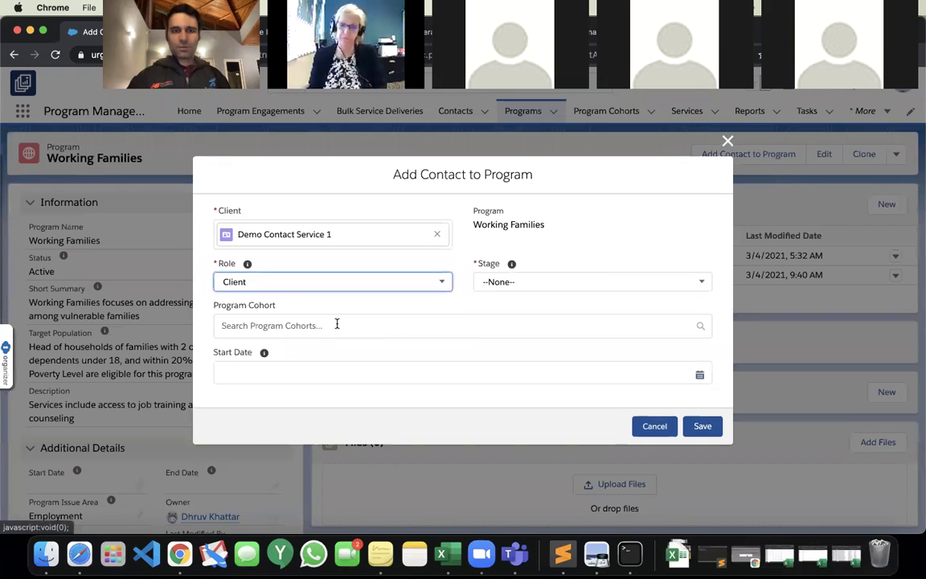
{"action": "left_click", "coordinate": [513, 283]}
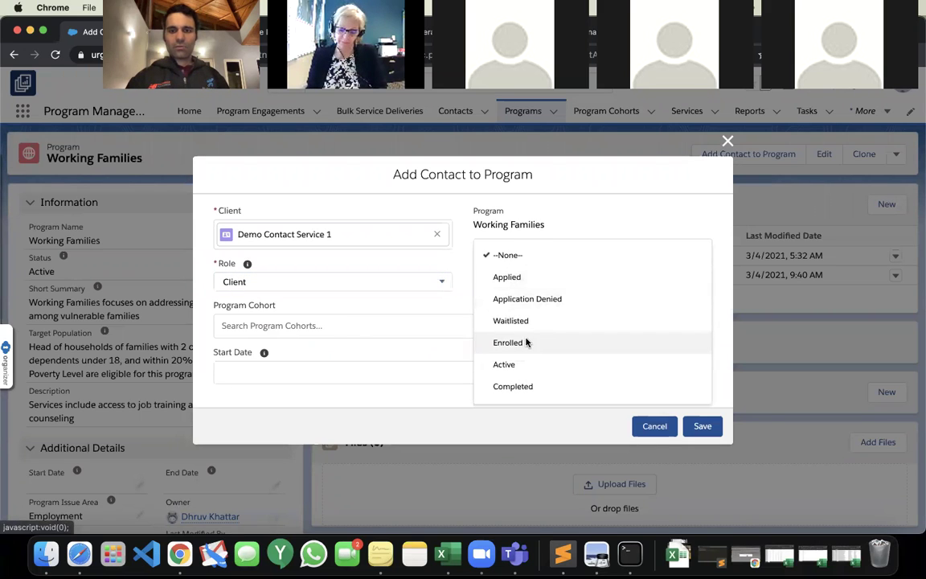
{"action": "left_click", "coordinate": [527, 343]}
{"action": "left_click", "coordinate": [703, 426]}
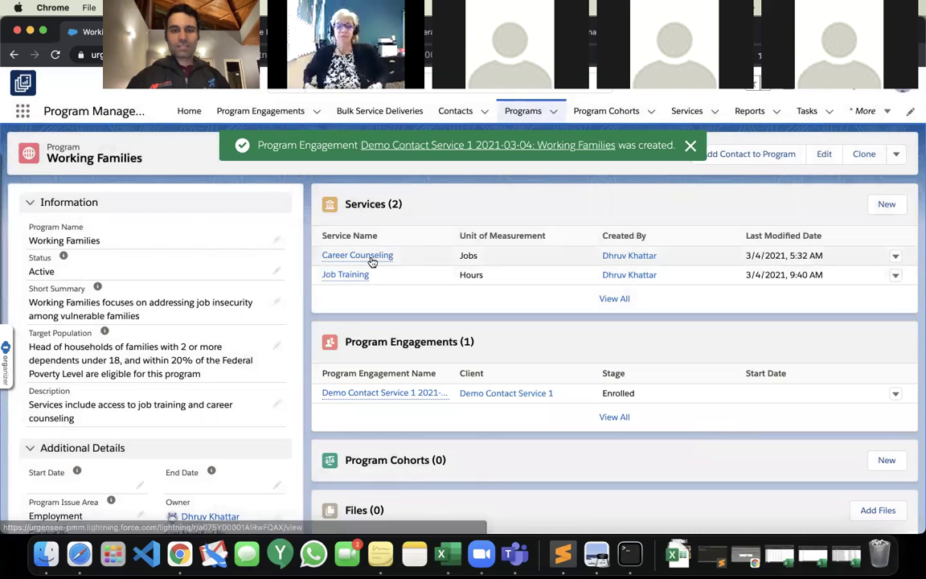
Start a Job Training service delivery for the demo client, then abandon it for Bulk Service Deliveries.
{"action": "left_click", "coordinate": [350, 275]}
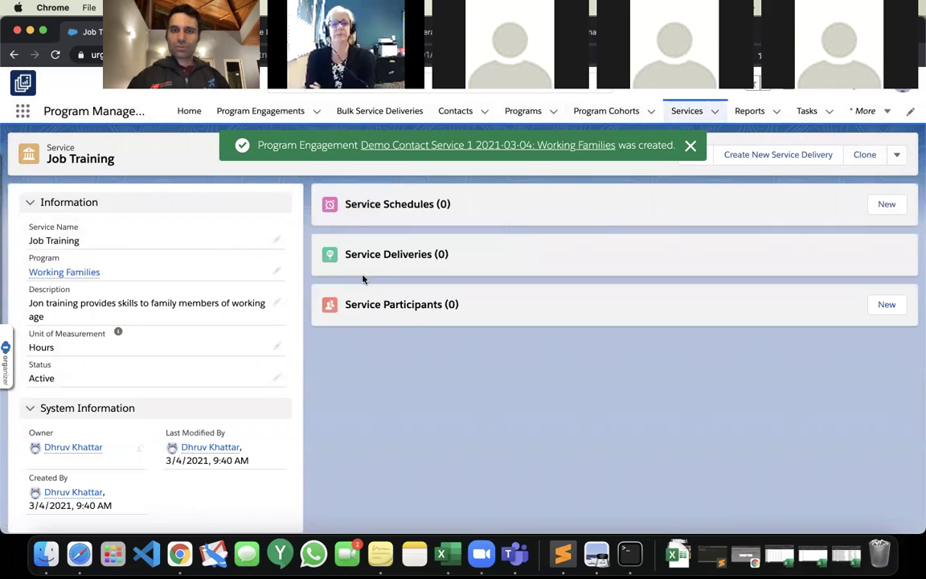
{"action": "left_click", "coordinate": [692, 147]}
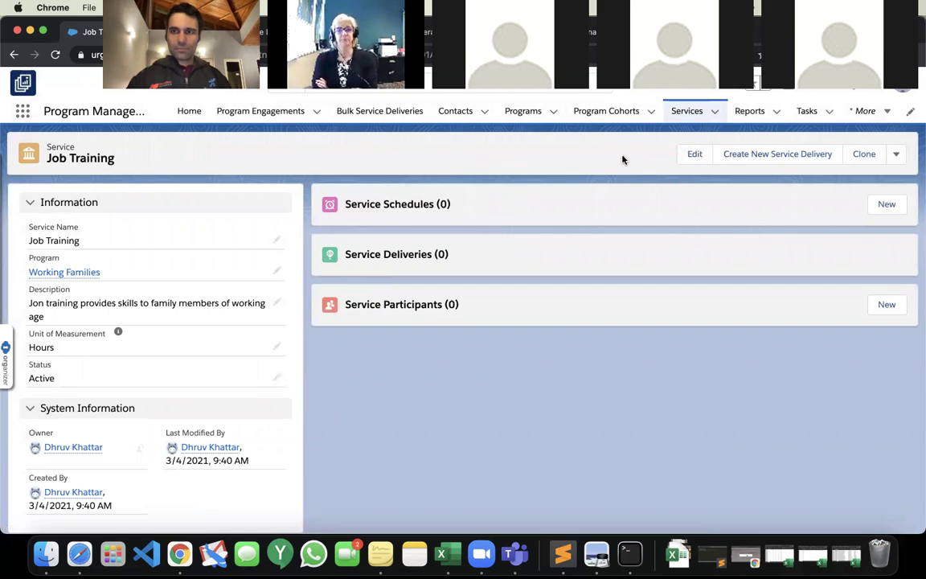
{"action": "left_click", "coordinate": [764, 155]}
{"action": "left_click", "coordinate": [319, 245]}
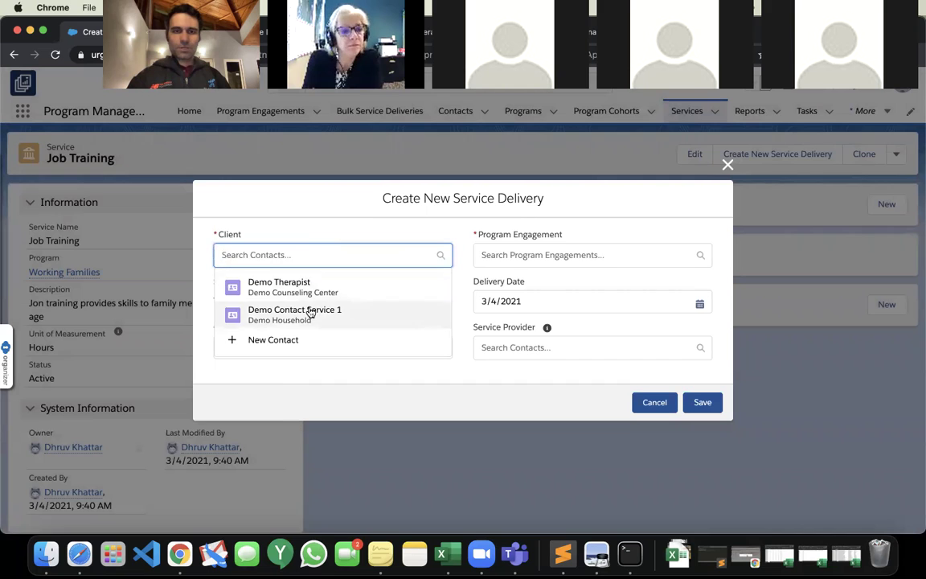
{"action": "left_click", "coordinate": [310, 309]}
{"action": "left_click", "coordinate": [505, 250]}
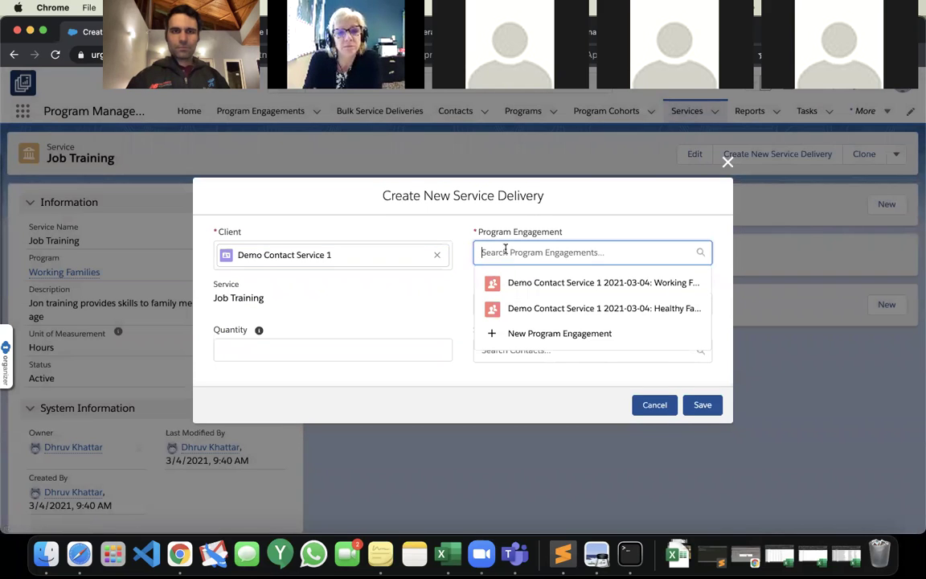
{"action": "left_click", "coordinate": [727, 162]}
{"action": "left_click", "coordinate": [371, 113]}
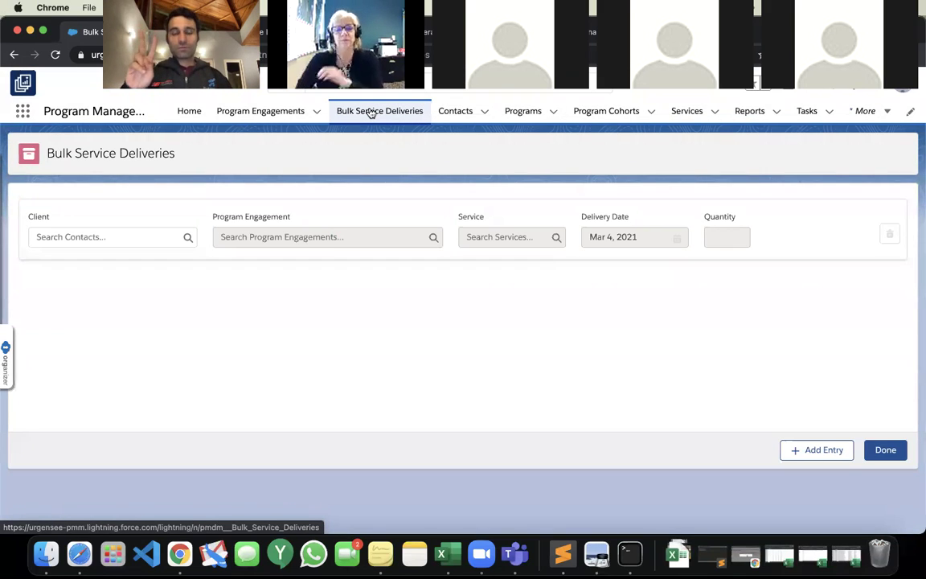
Fill the first row: demo client, Working Families engagement, Job Training, 1 hour.
{"action": "left_click", "coordinate": [113, 237]}
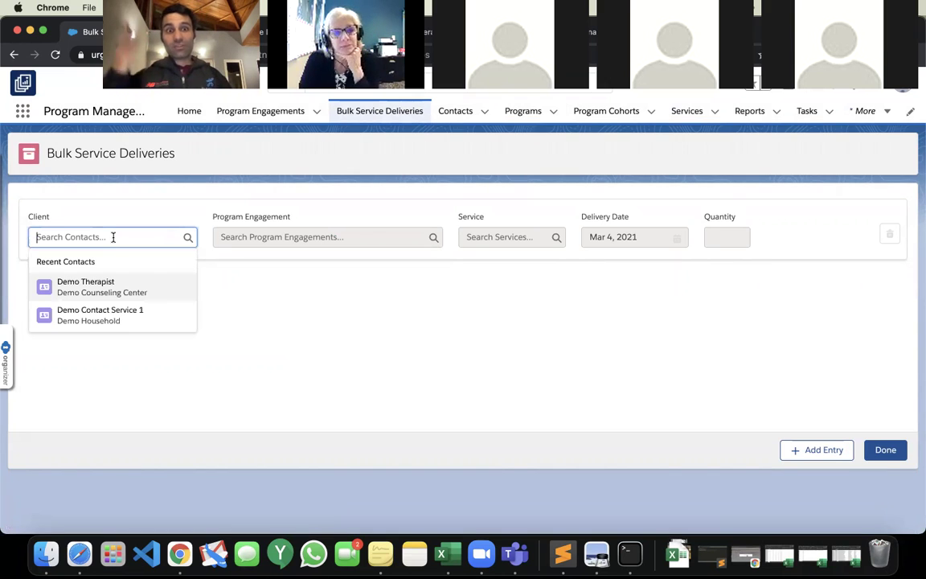
{"action": "left_click", "coordinate": [112, 314]}
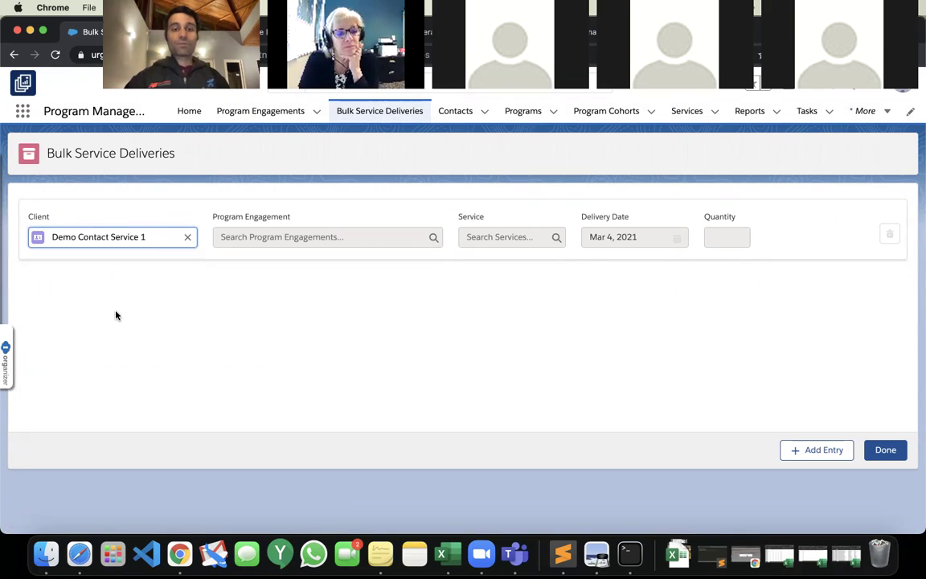
{"action": "left_click", "coordinate": [247, 236]}
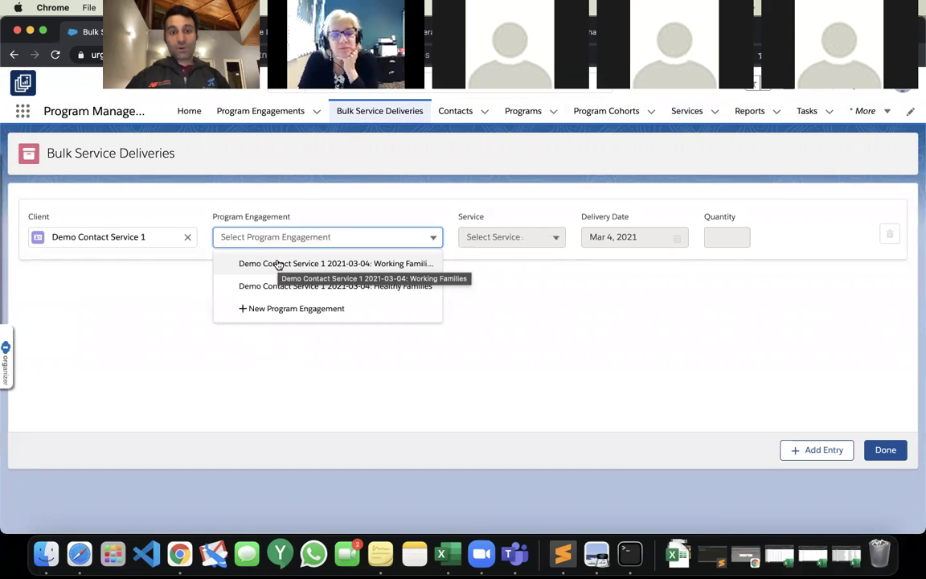
{"action": "left_click", "coordinate": [277, 263]}
{"action": "left_click", "coordinate": [522, 237]}
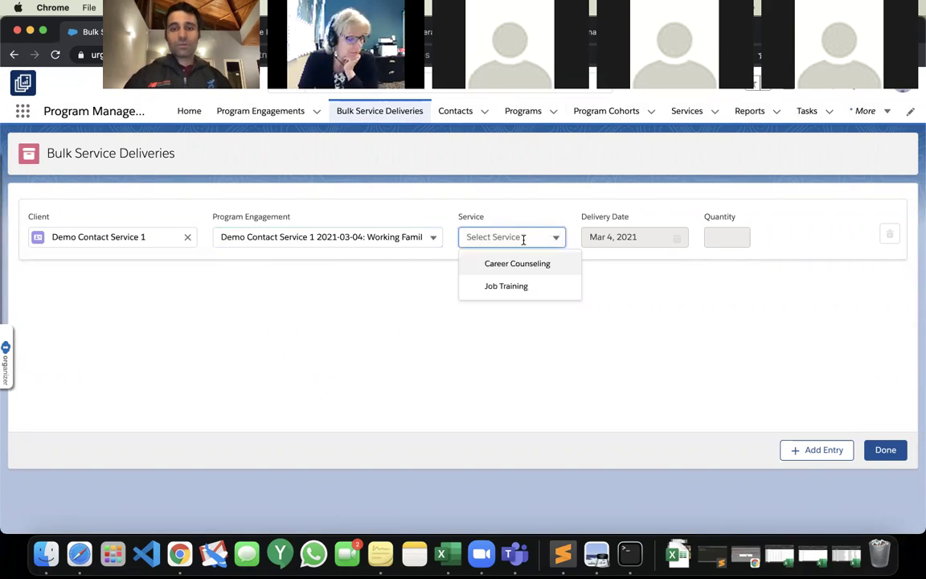
{"action": "left_click", "coordinate": [518, 287]}
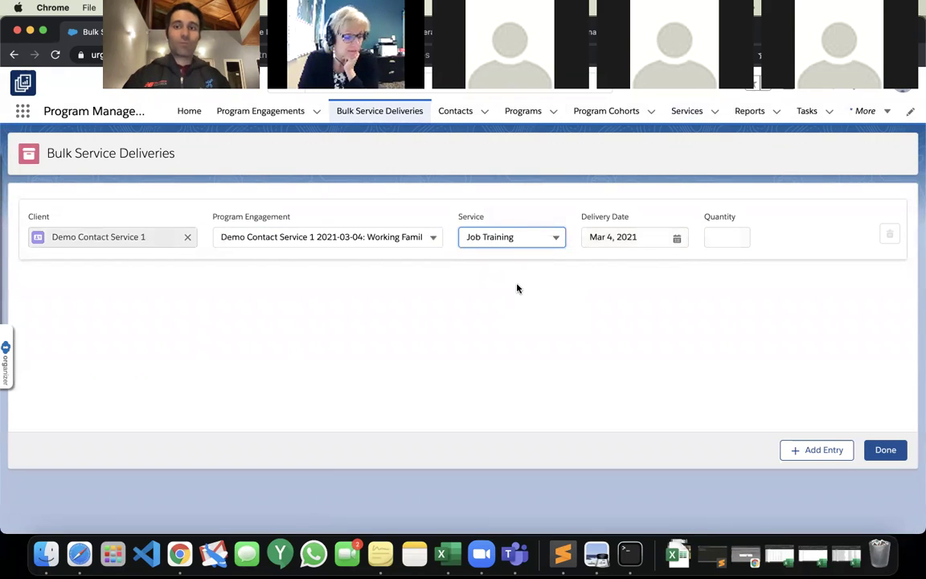
{"action": "left_click", "coordinate": [709, 237]}
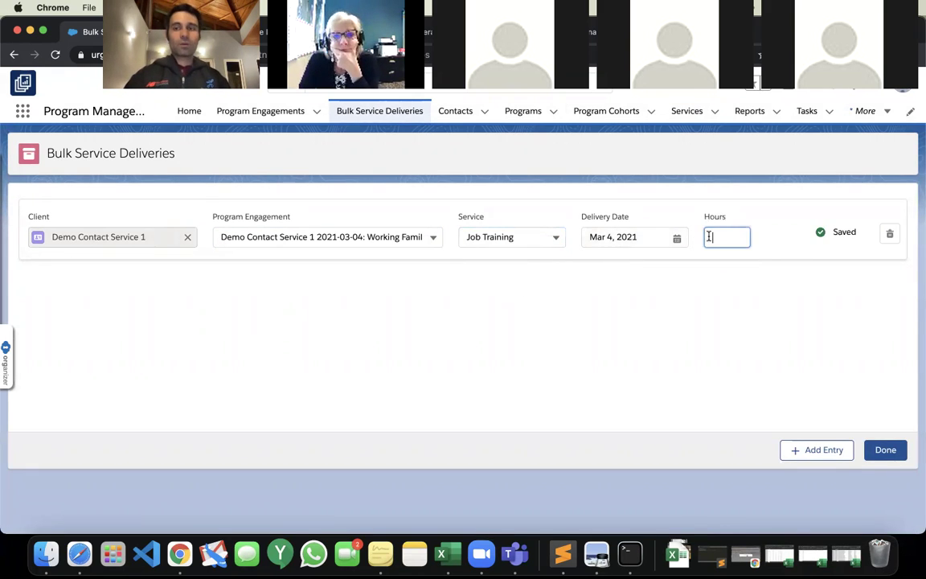
{"action": "type", "text": "1"}
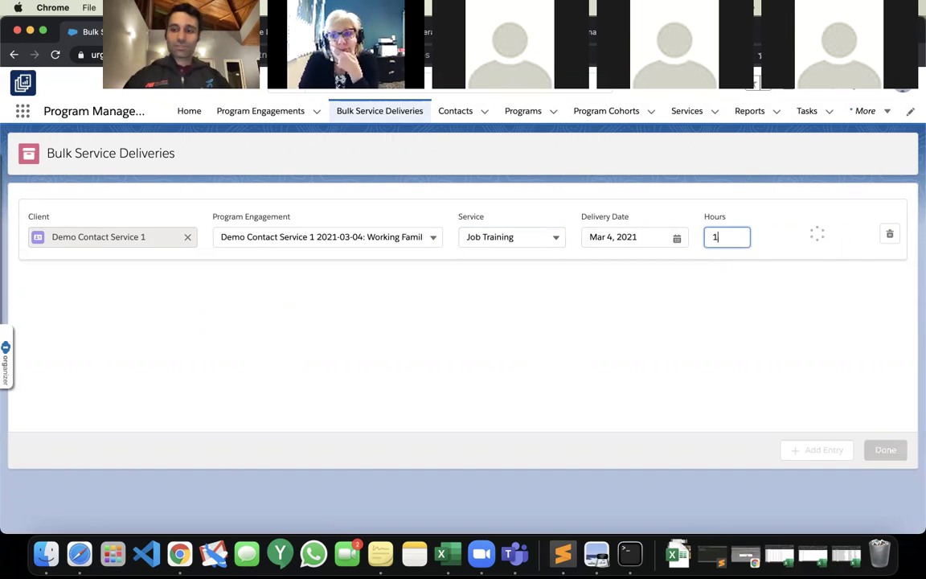
Add a second row for Healthy Families Family Counseling, 1 hour, and submit both deliveries.
{"action": "left_click", "coordinate": [800, 449]}
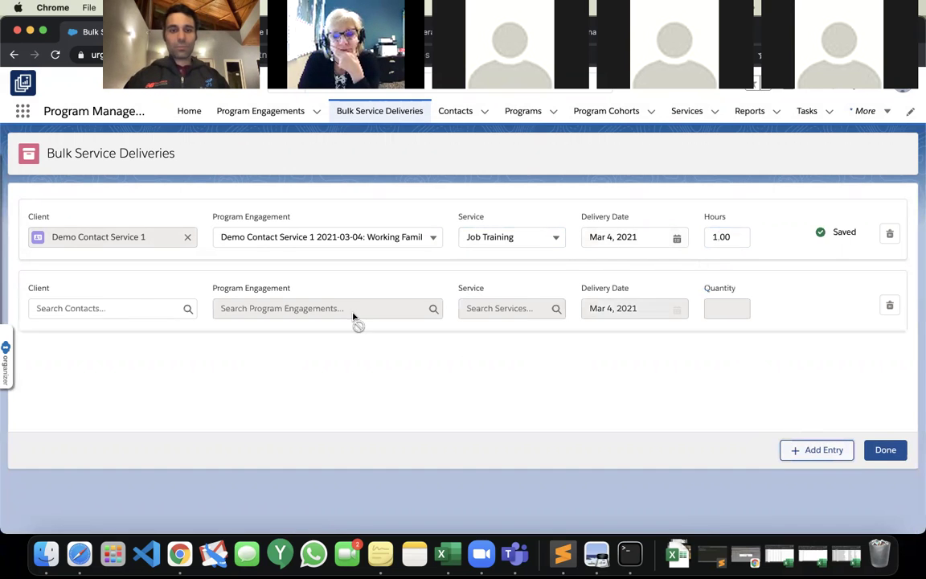
{"action": "left_click", "coordinate": [116, 307]}
{"action": "type", "text": "d"}
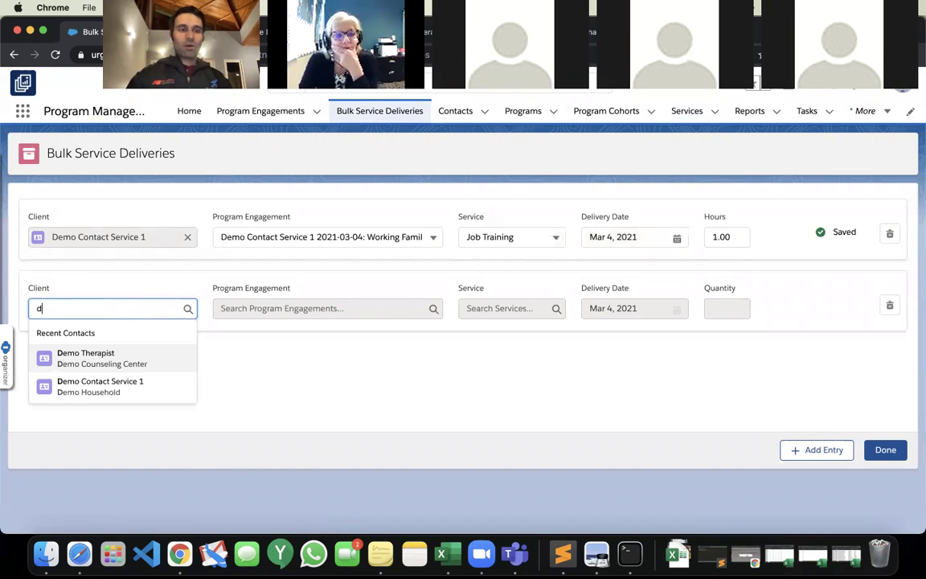
{"action": "left_click", "coordinate": [113, 385]}
{"action": "left_click", "coordinate": [300, 308]}
{"action": "left_click", "coordinate": [336, 355]}
{"action": "left_click", "coordinate": [494, 308]}
{"action": "left_click", "coordinate": [514, 334]}
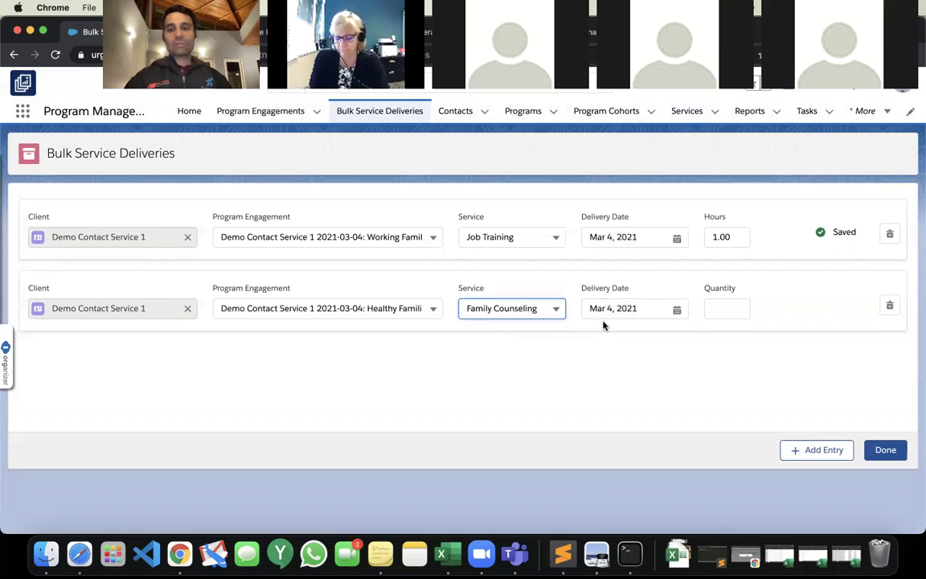
{"action": "left_click", "coordinate": [709, 312]}
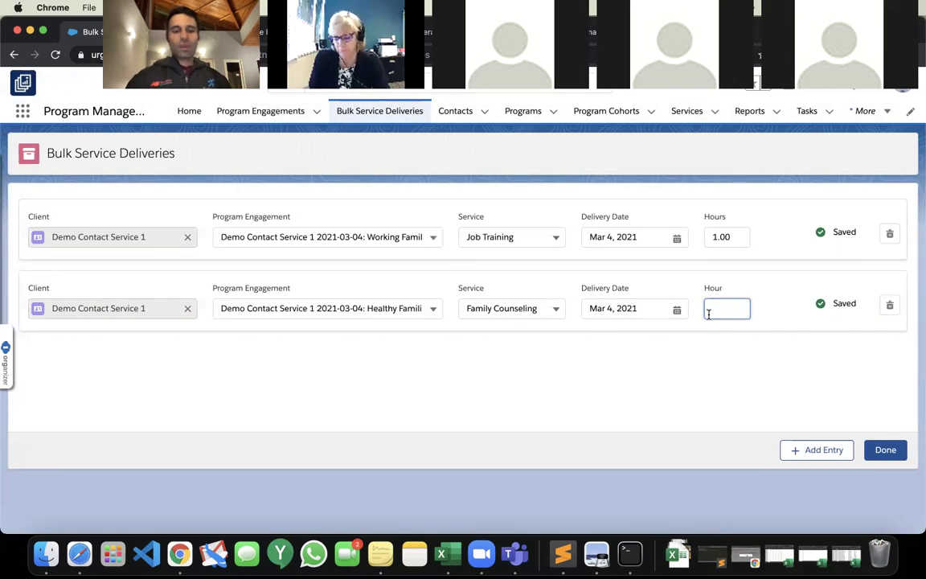
{"action": "type", "text": "1"}
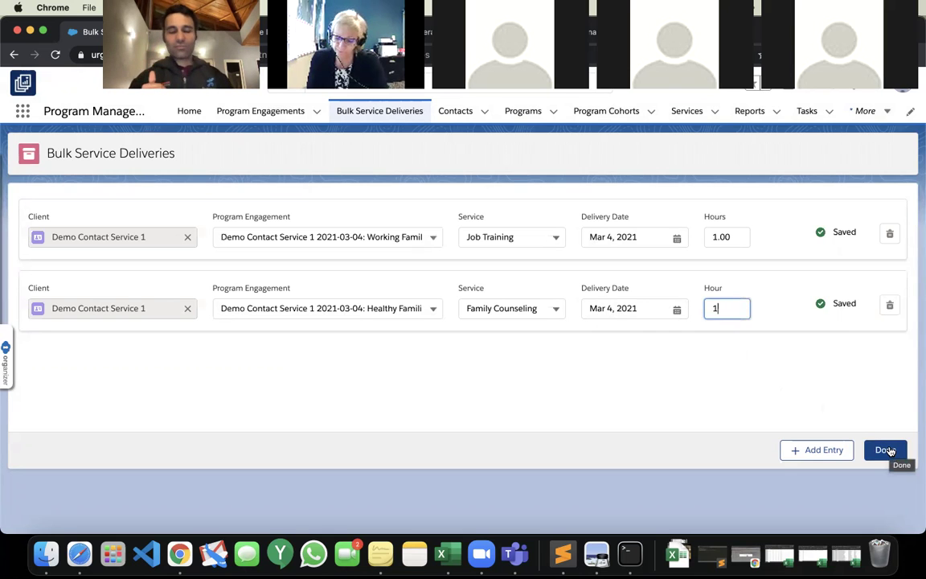
{"action": "left_click", "coordinate": [890, 452]}
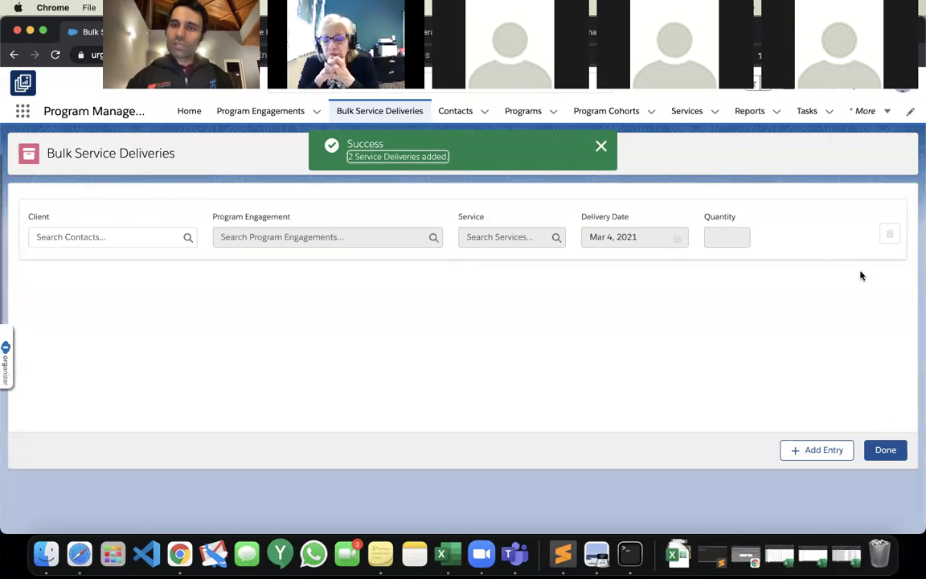
Close the '2 Service Deliveries added' toast and go to the Program Management Home Page.
{"action": "left_click", "coordinate": [601, 147]}
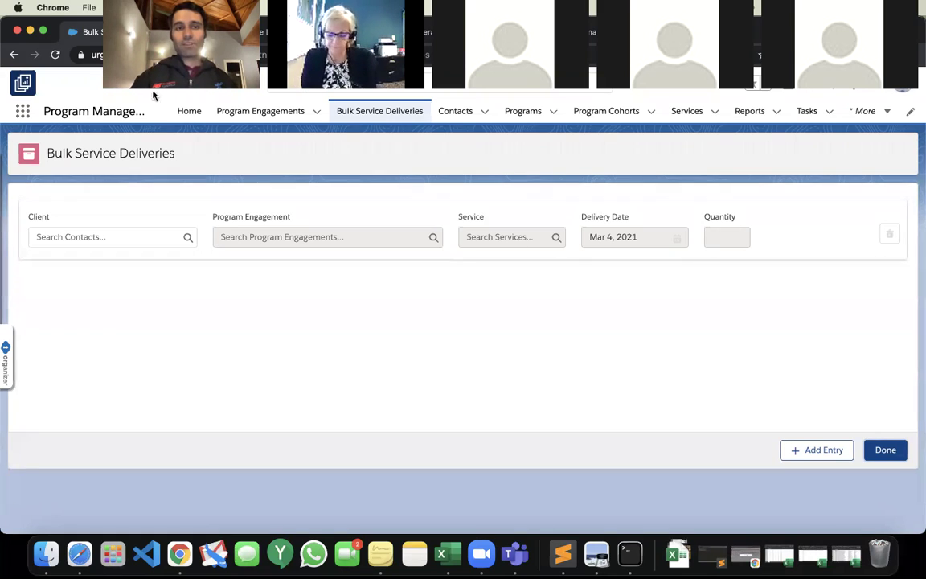
{"action": "left_click", "coordinate": [182, 109]}
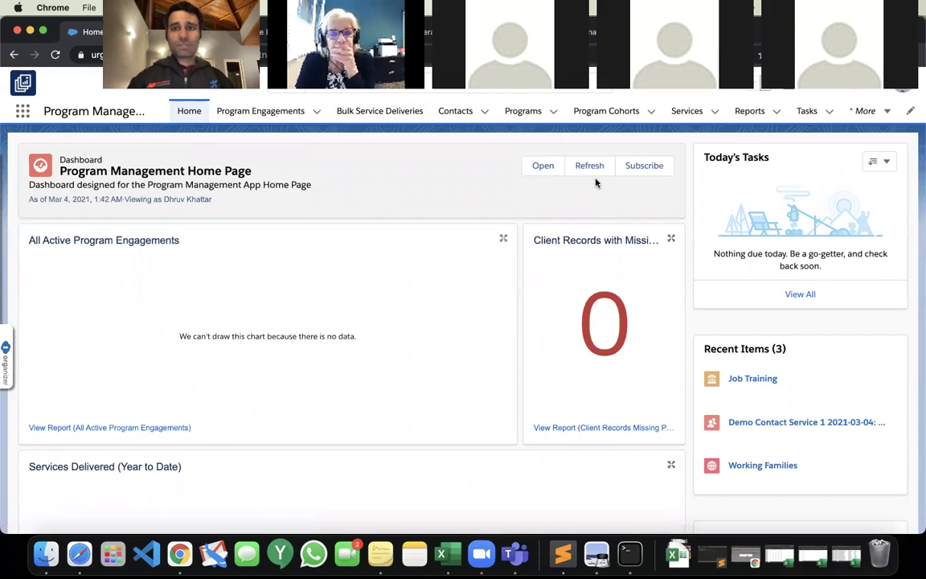
Refresh the dashboard and open the full Services Delivered (Year to Date) report.
{"action": "left_click", "coordinate": [592, 169]}
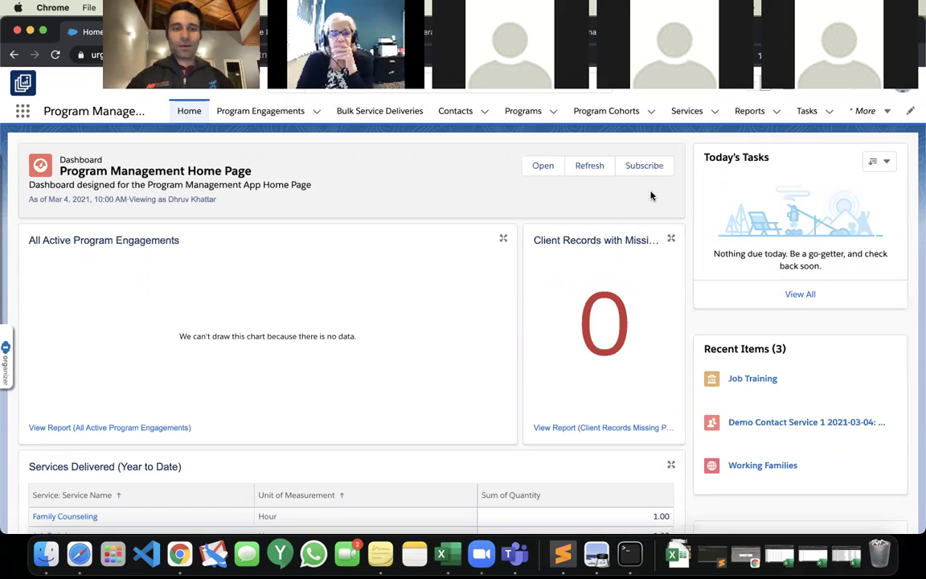
{"action": "left_click", "coordinate": [595, 165]}
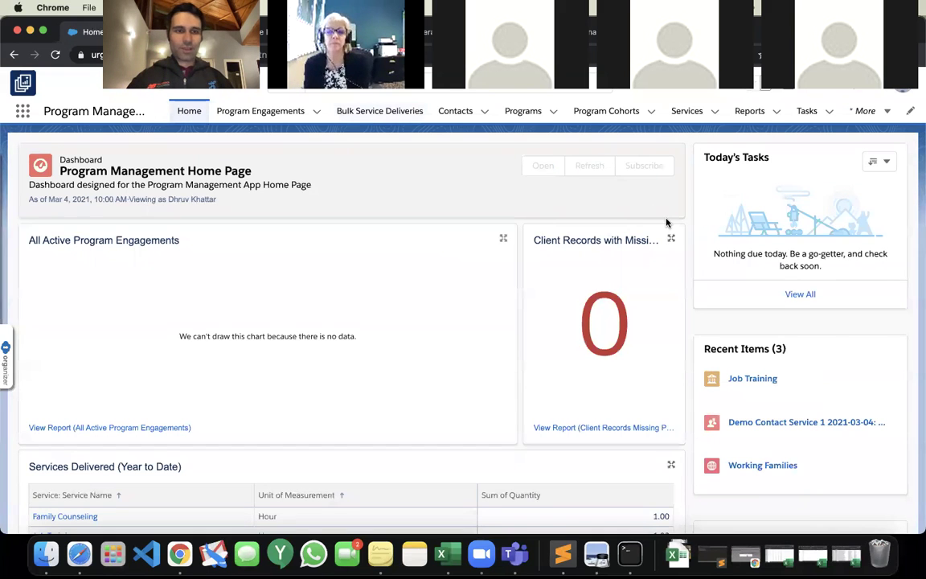
{"action": "scroll", "coordinate": [666, 221], "scroll_direction": "down", "scroll_amount": 2}
{"action": "scroll", "coordinate": [666, 222], "scroll_direction": "down", "scroll_amount": 2}
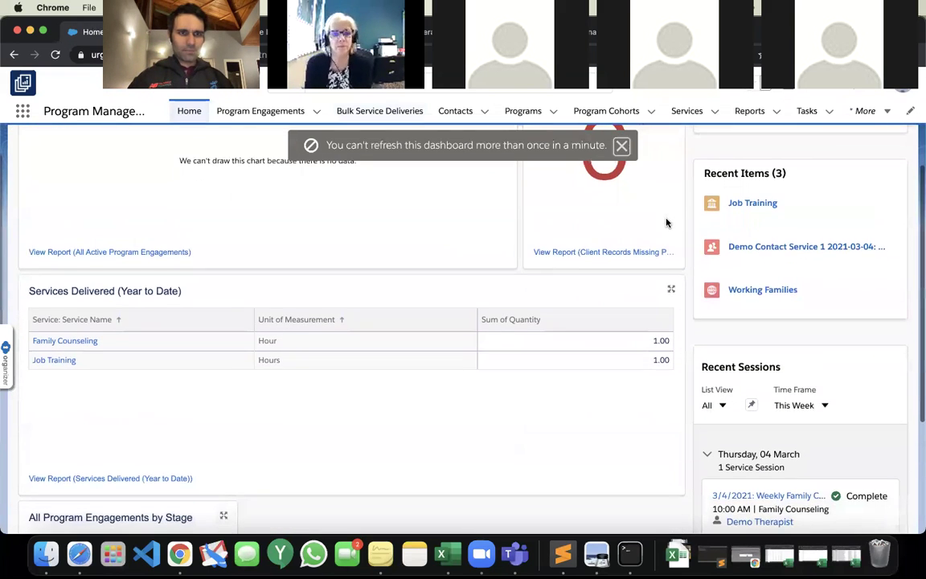
{"action": "scroll", "coordinate": [665, 223], "scroll_direction": "down", "scroll_amount": 1}
{"action": "scroll", "coordinate": [665, 223], "scroll_direction": "down", "scroll_amount": 3}
{"action": "scroll", "coordinate": [665, 223], "scroll_direction": "up", "scroll_amount": 7}
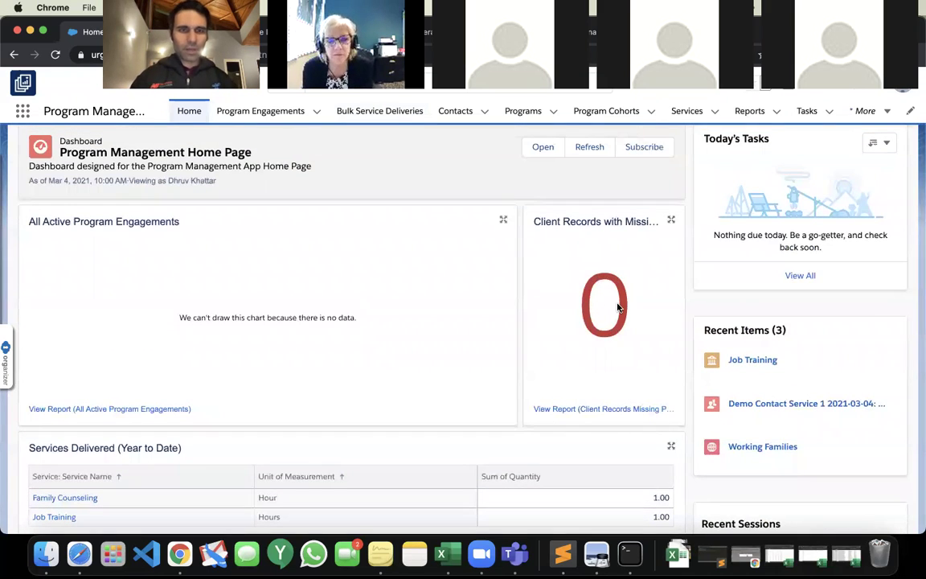
{"action": "scroll", "coordinate": [618, 308], "scroll_direction": "down", "scroll_amount": 5}
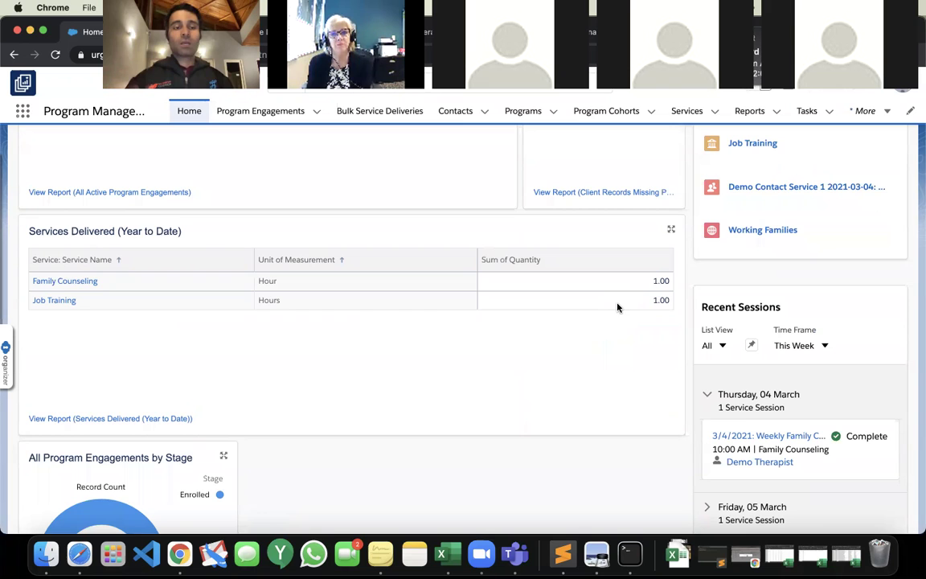
{"action": "left_click", "coordinate": [158, 418]}
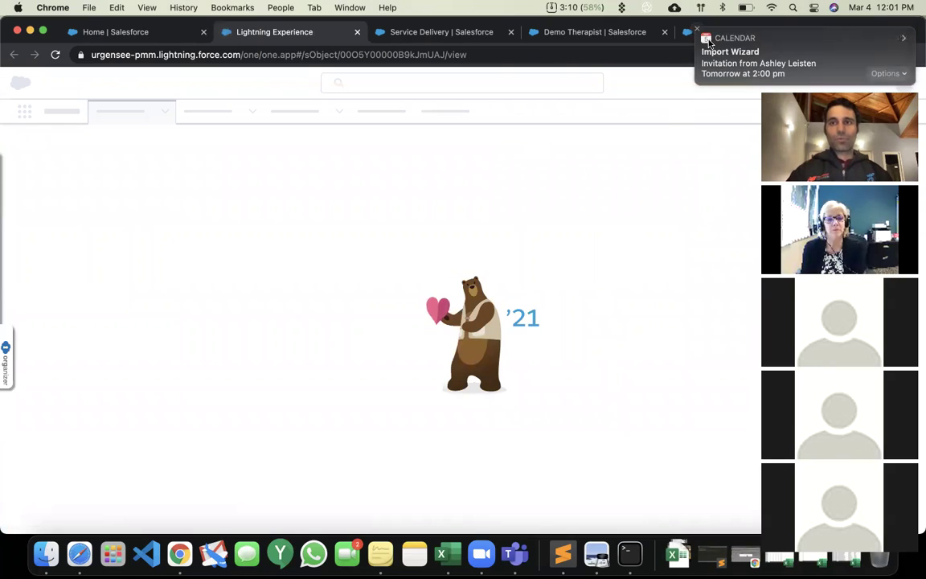
Show the Services Delivered report's individual detail rows, then go back to the Home dashboard.
{"action": "left_click", "coordinate": [696, 31]}
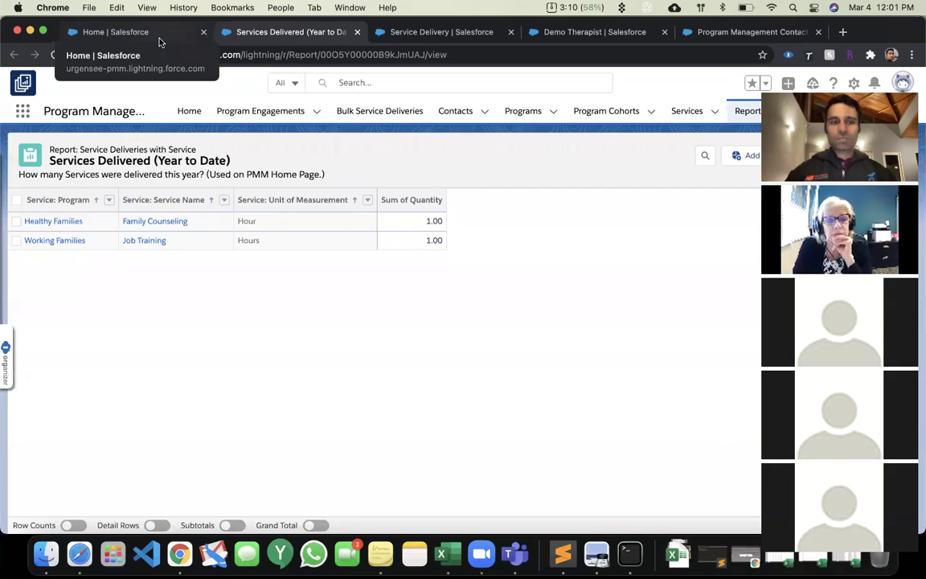
{"action": "left_click", "coordinate": [154, 525]}
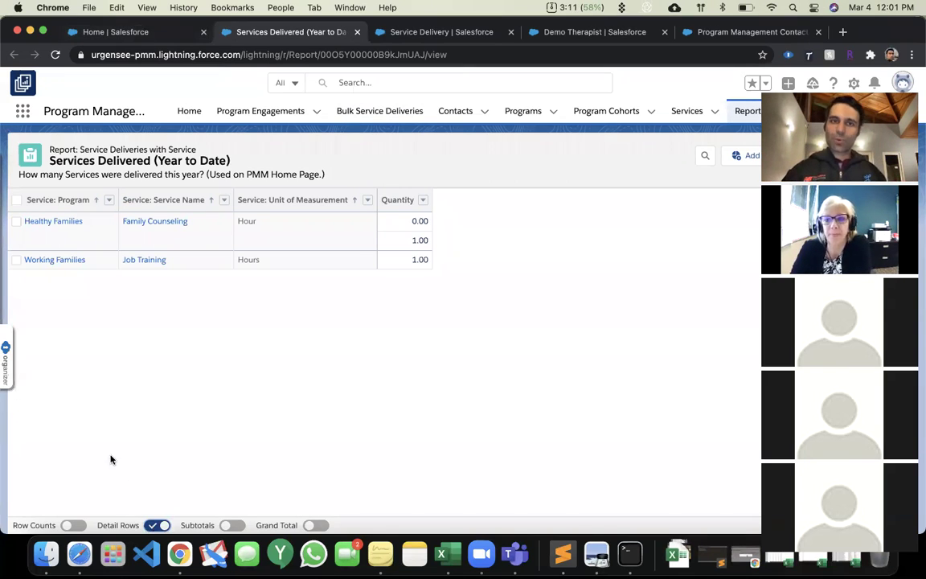
{"action": "left_click", "coordinate": [189, 111]}
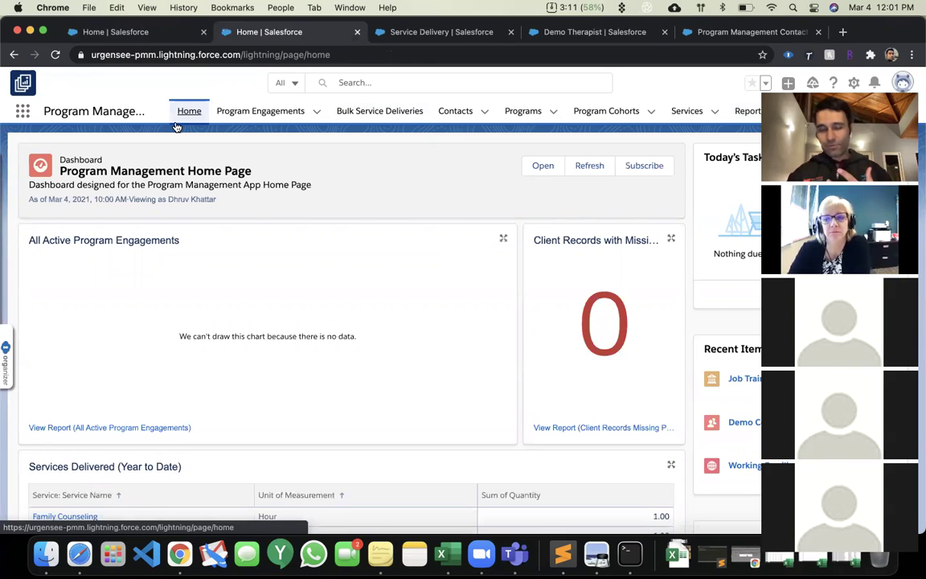
From the Reports list, start a new report to bring up the report type chooser.
{"action": "scroll", "coordinate": [303, 305], "scroll_direction": "down", "scroll_amount": 5}
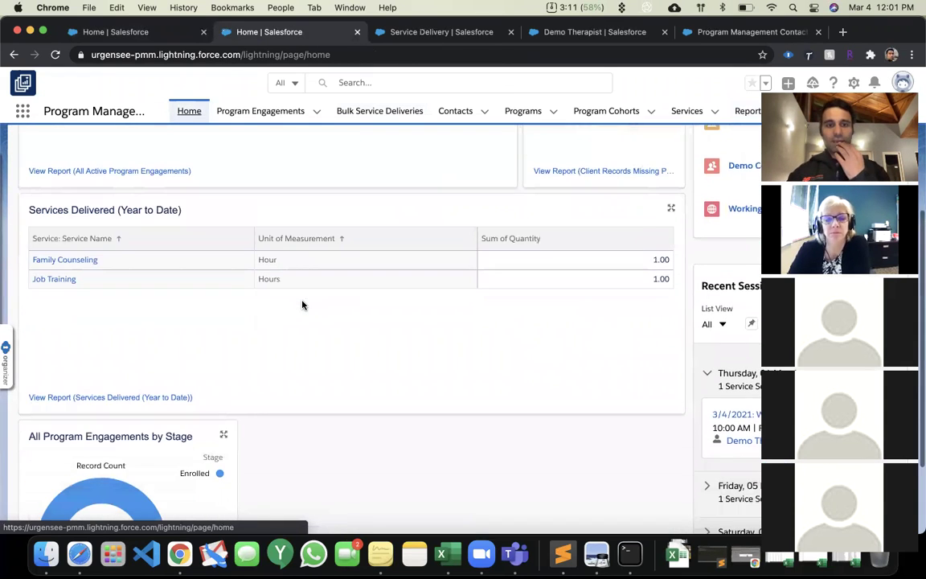
{"action": "scroll", "coordinate": [303, 304], "scroll_direction": "down", "scroll_amount": 2}
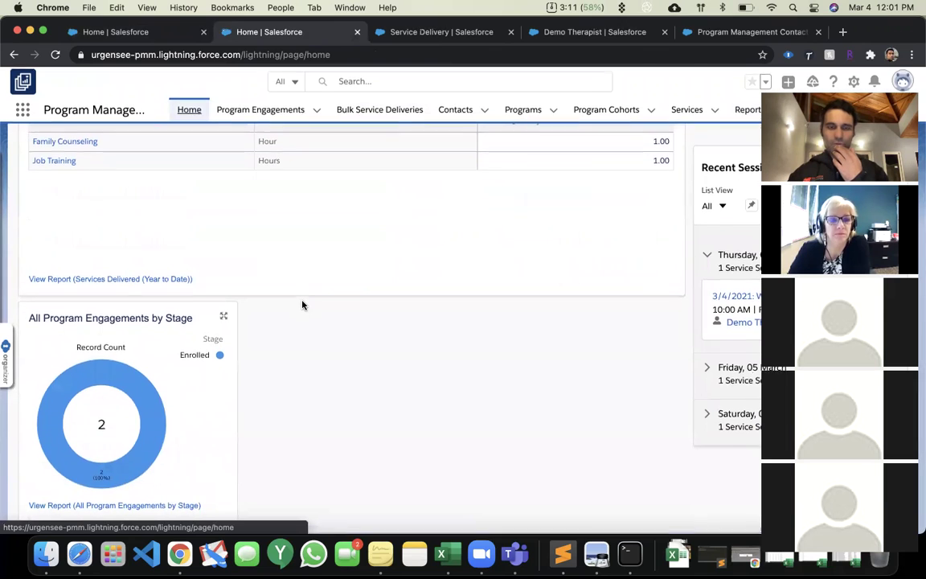
{"action": "scroll", "coordinate": [302, 305], "scroll_direction": "up", "scroll_amount": 7}
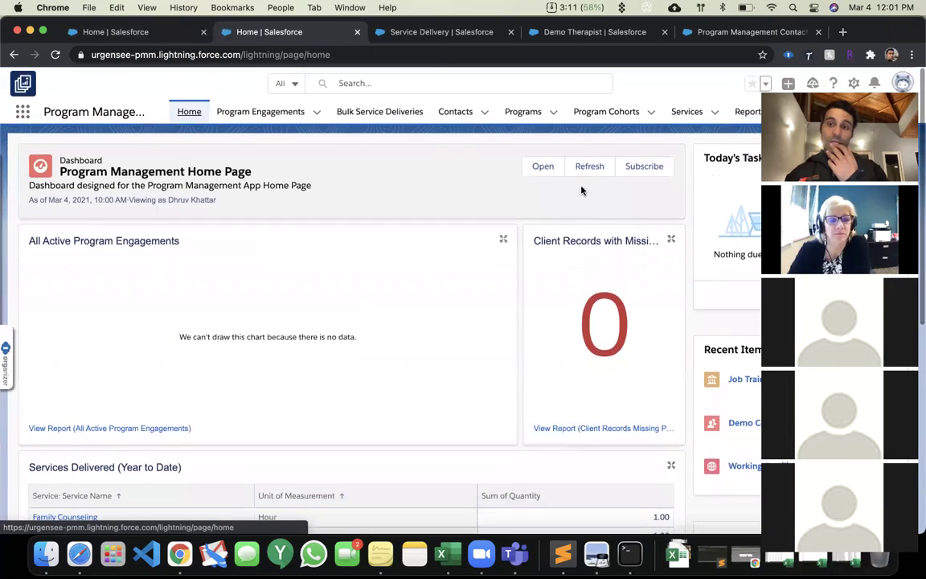
{"action": "left_click", "coordinate": [738, 113]}
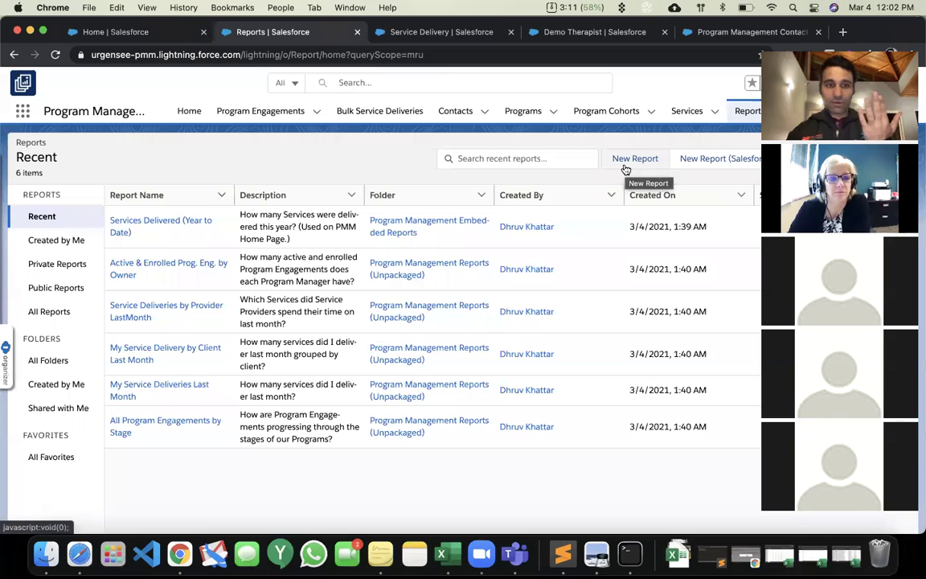
{"action": "left_click", "coordinate": [625, 168]}
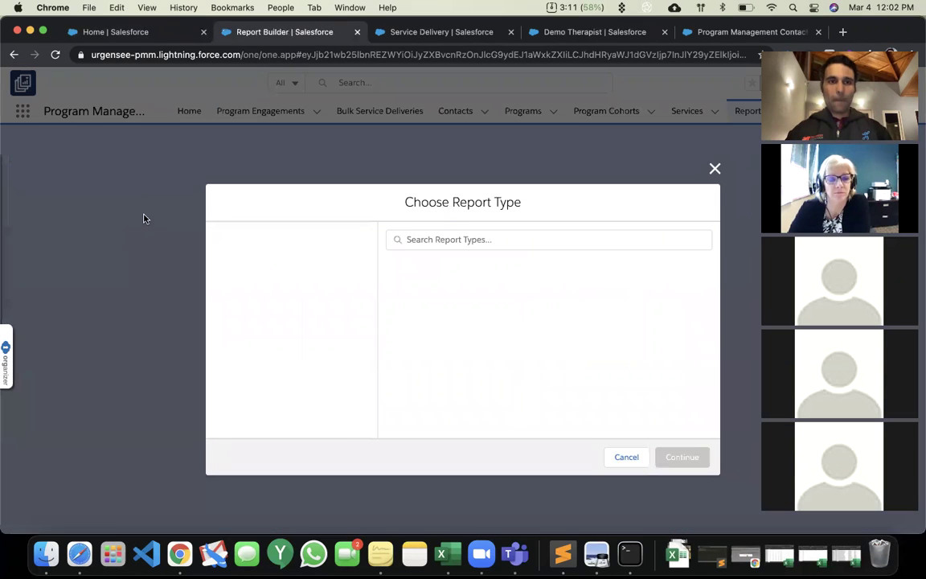
Search 'Service Deliver' and build a new report on the Service Deliveries with Client type.
{"action": "left_click", "coordinate": [455, 241]}
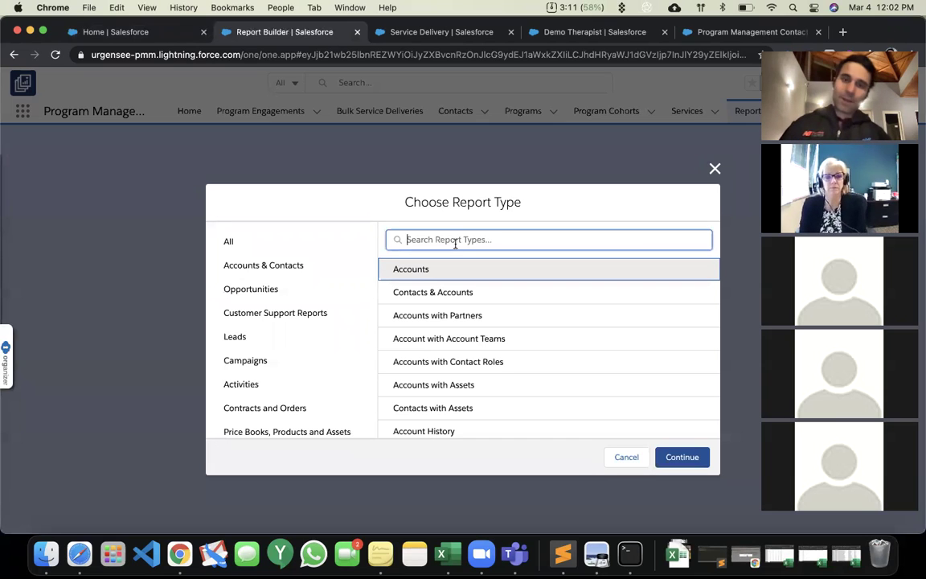
{"action": "type", "text": "Service"}
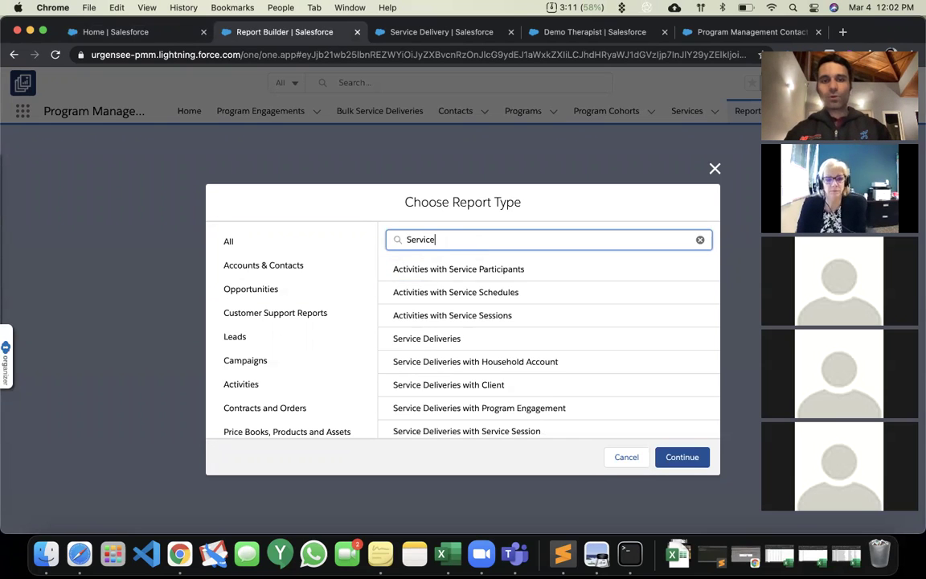
{"action": "type", "text": " Deliver"}
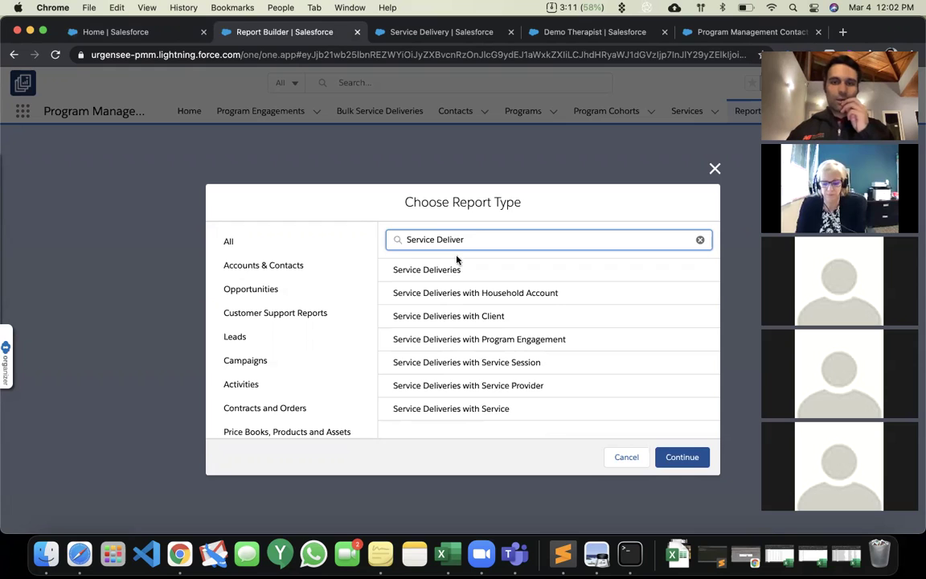
{"action": "left_click", "coordinate": [470, 315]}
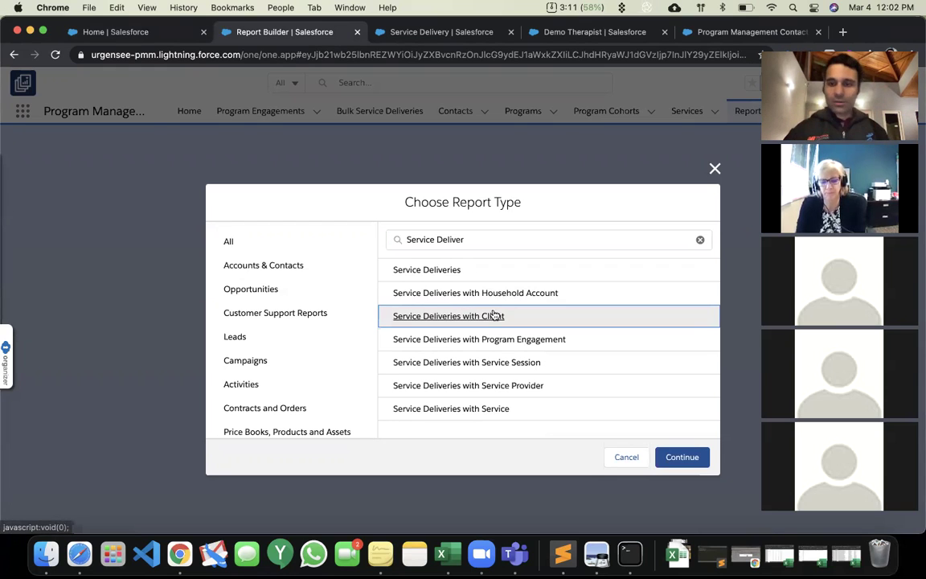
{"action": "left_click", "coordinate": [684, 456]}
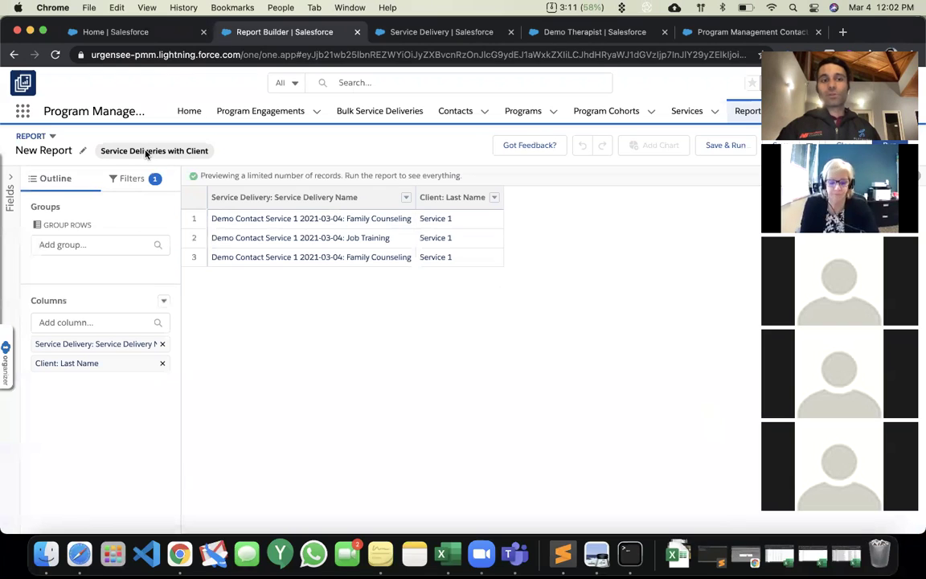
Group the report rows by Client: Mailing Zip/Postal Code and refresh the preview.
{"action": "left_click", "coordinate": [91, 244]}
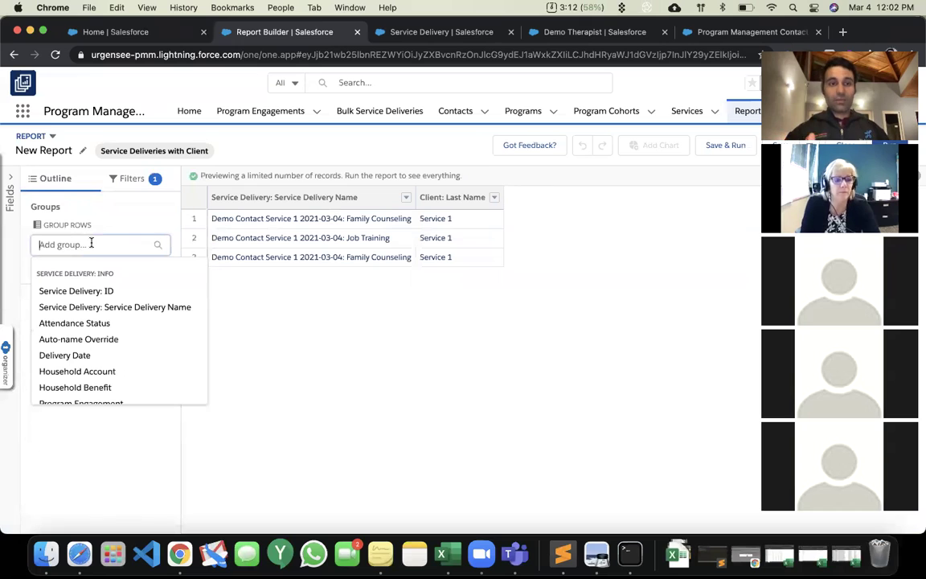
{"action": "type", "text": "zip"}
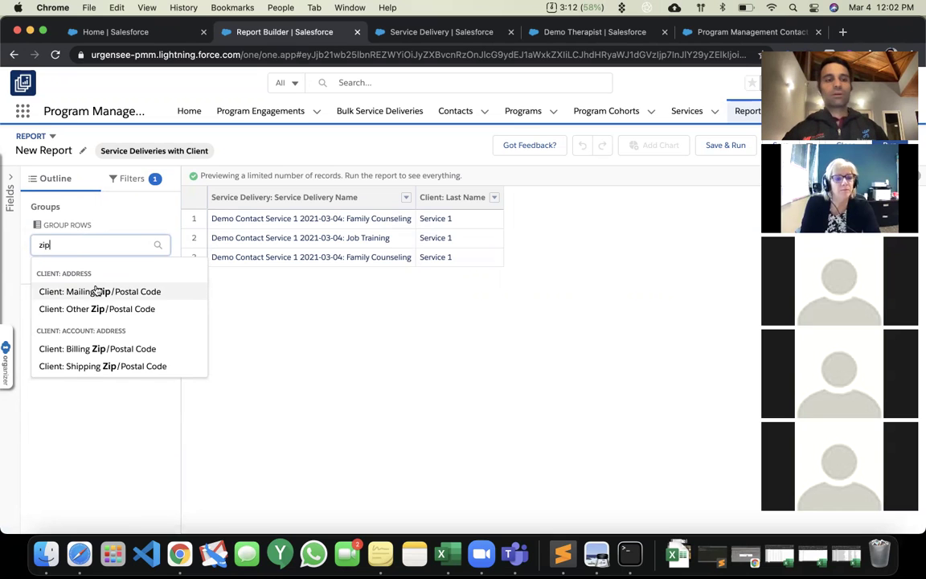
{"action": "left_click", "coordinate": [95, 291]}
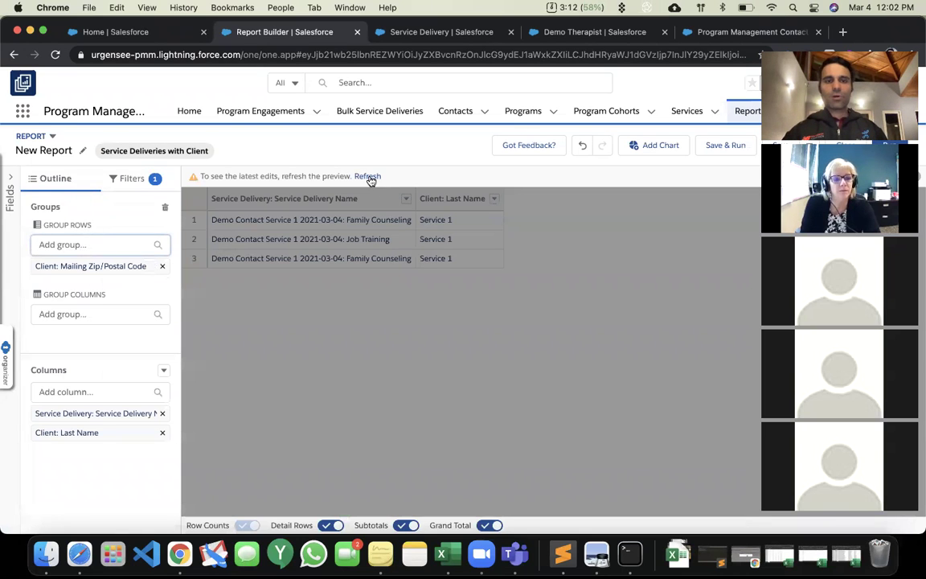
{"action": "left_click", "coordinate": [367, 177]}
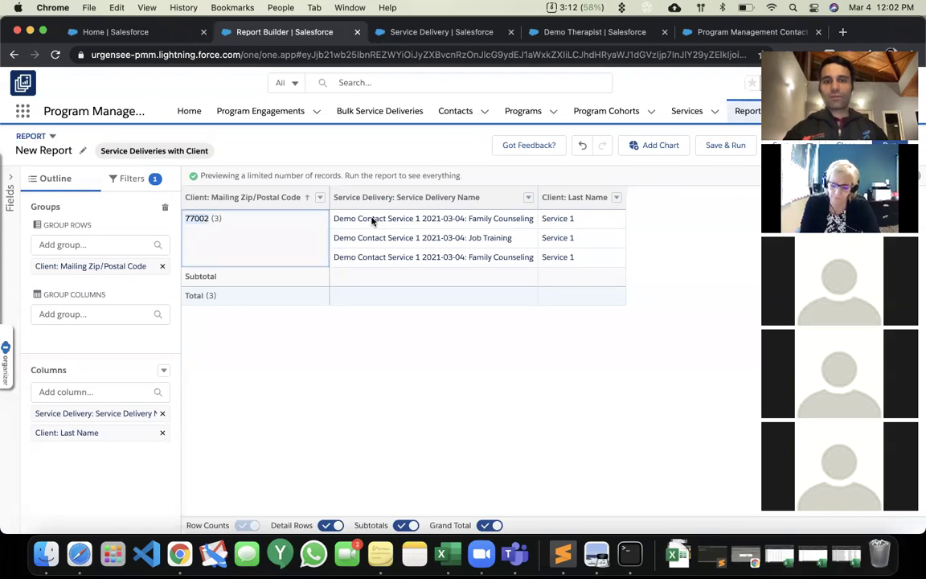
Add Unit of Measurement and Quantity columns to the report and refresh the preview.
{"action": "left_click", "coordinate": [80, 391]}
{"action": "type", "text": "uni"}
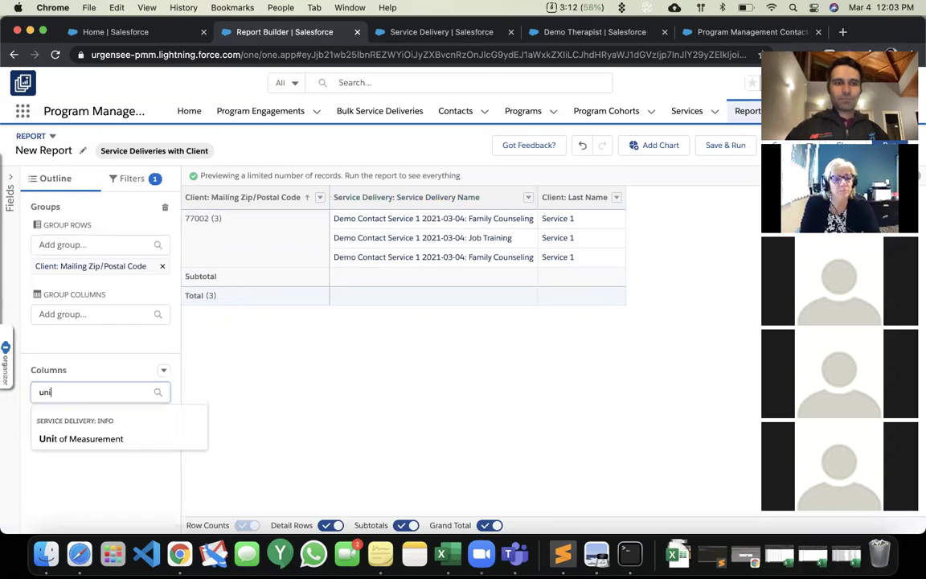
{"action": "left_click", "coordinate": [83, 438]}
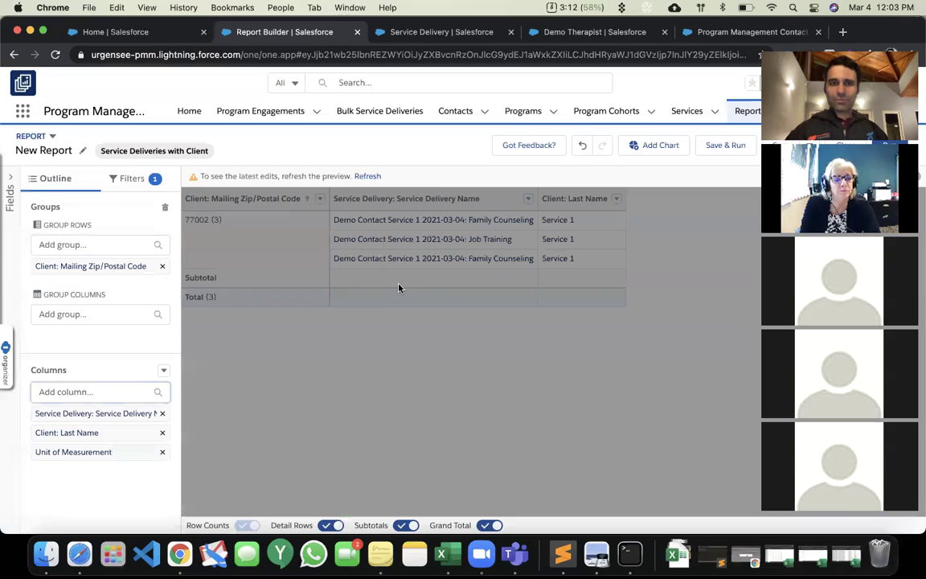
{"action": "left_click", "coordinate": [361, 176]}
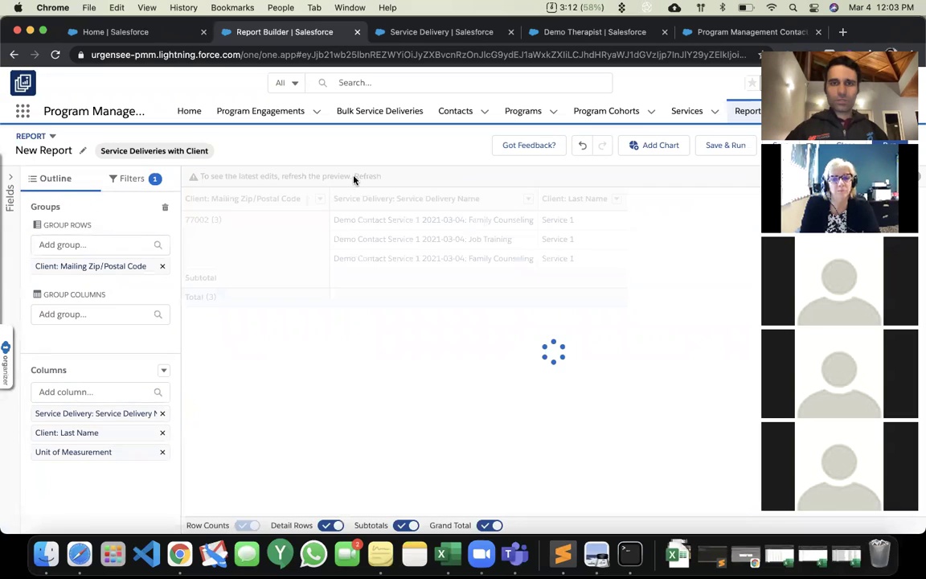
{"action": "left_click", "coordinate": [96, 391]}
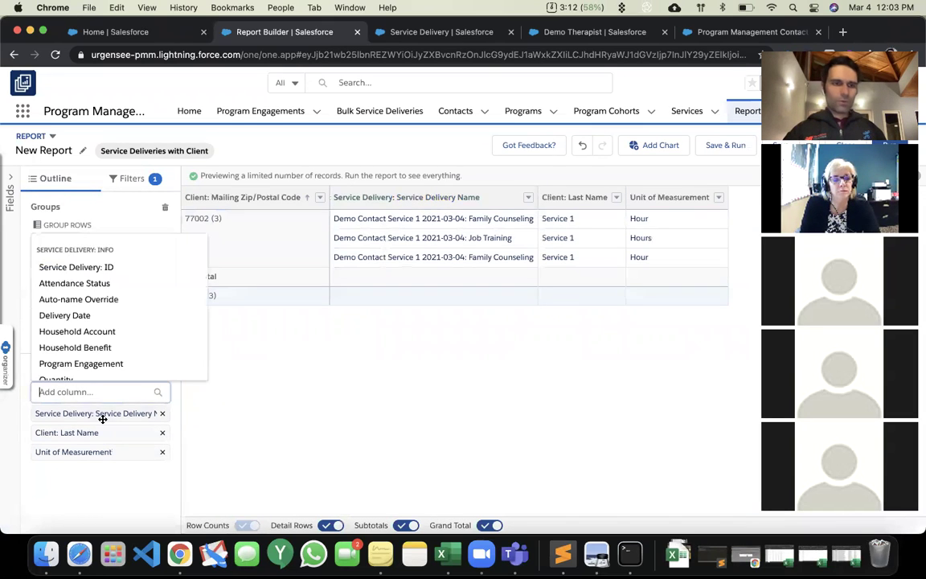
{"action": "scroll", "coordinate": [108, 315], "scroll_direction": "down", "scroll_amount": 5}
{"action": "scroll", "coordinate": [110, 317], "scroll_direction": "up", "scroll_amount": 2}
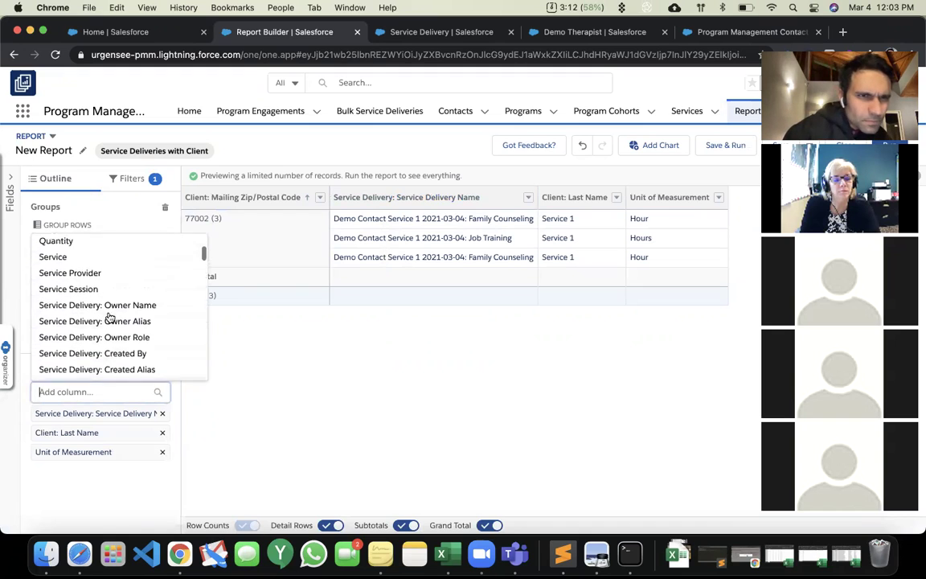
{"action": "left_click", "coordinate": [66, 250]}
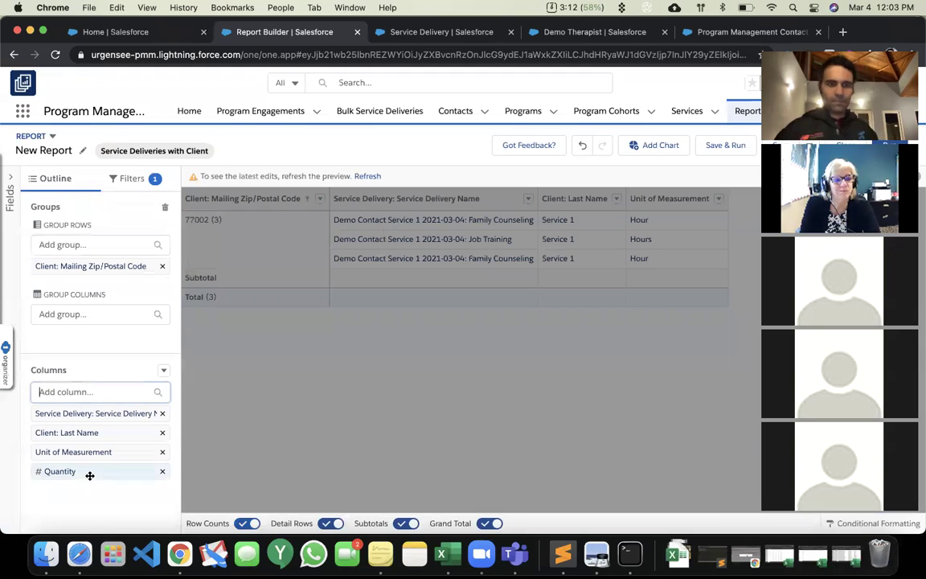
{"action": "left_click", "coordinate": [368, 177]}
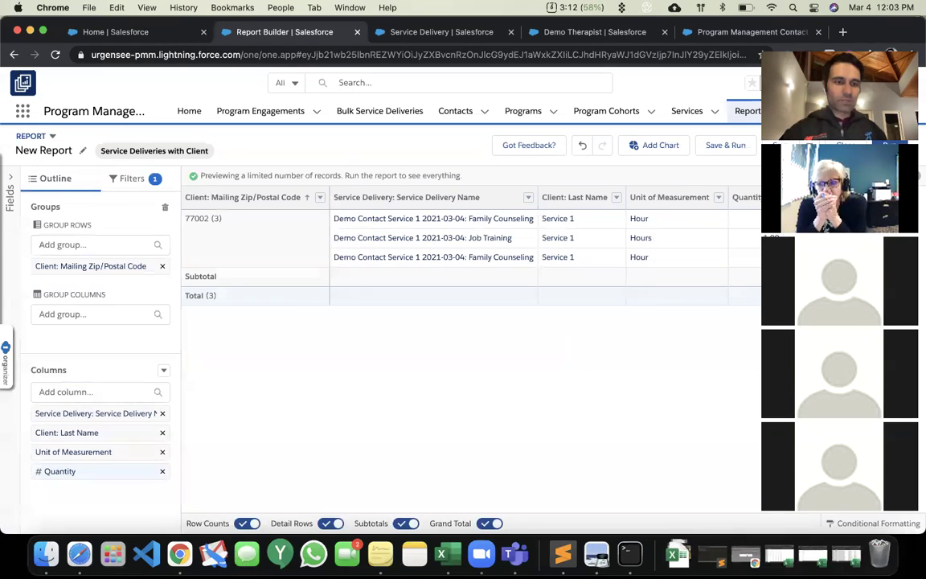
Subgroup rows by Unit of Measurement and summarize Quantity with Max and Min as well.
{"action": "left_click_drag", "start_coordinate": [69, 451], "coordinate": [100, 271]}
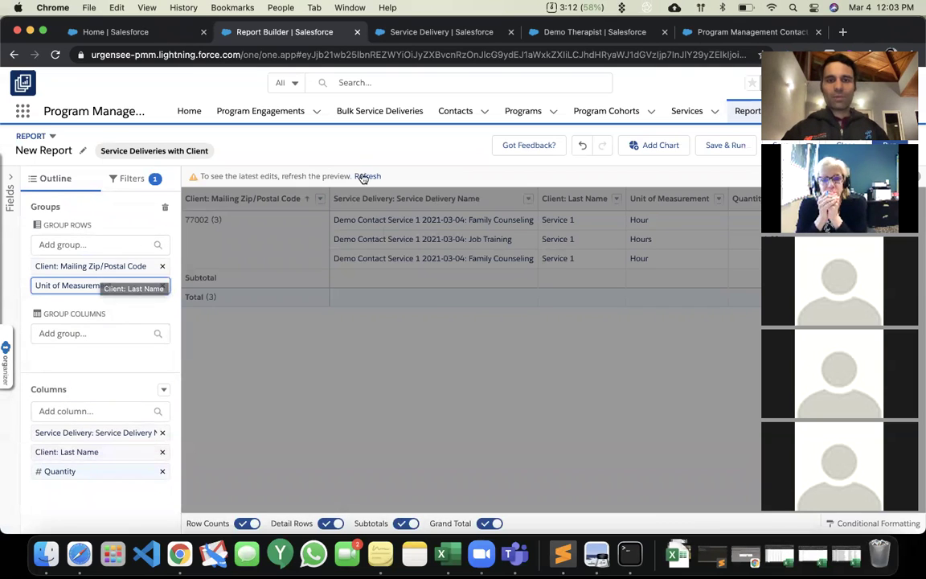
{"action": "left_click", "coordinate": [367, 176]}
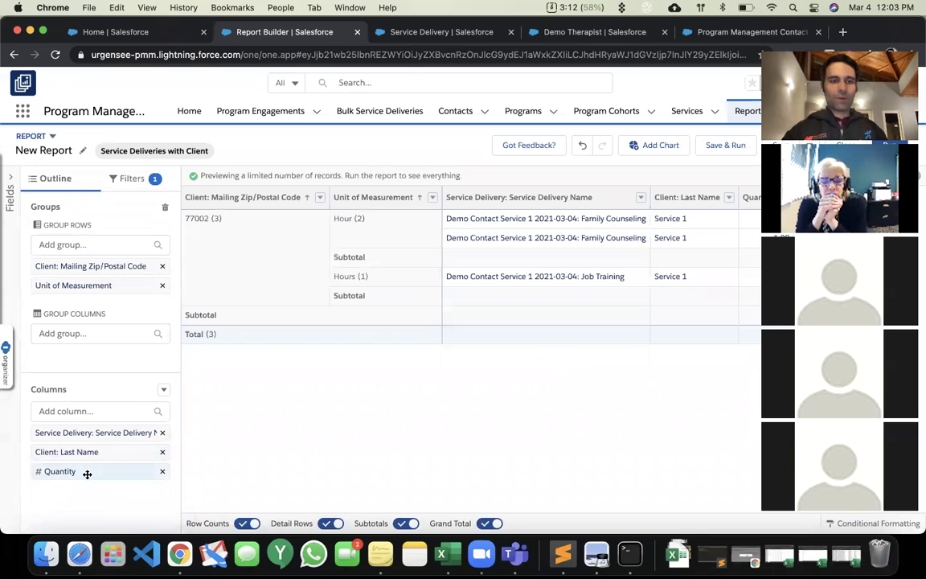
{"action": "left_click", "coordinate": [87, 473]}
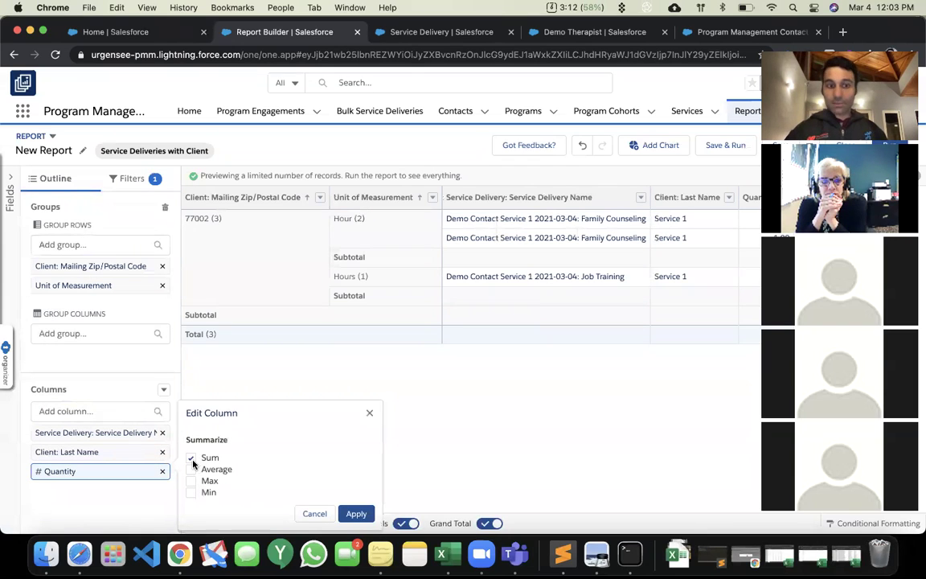
{"action": "left_click", "coordinate": [190, 480]}
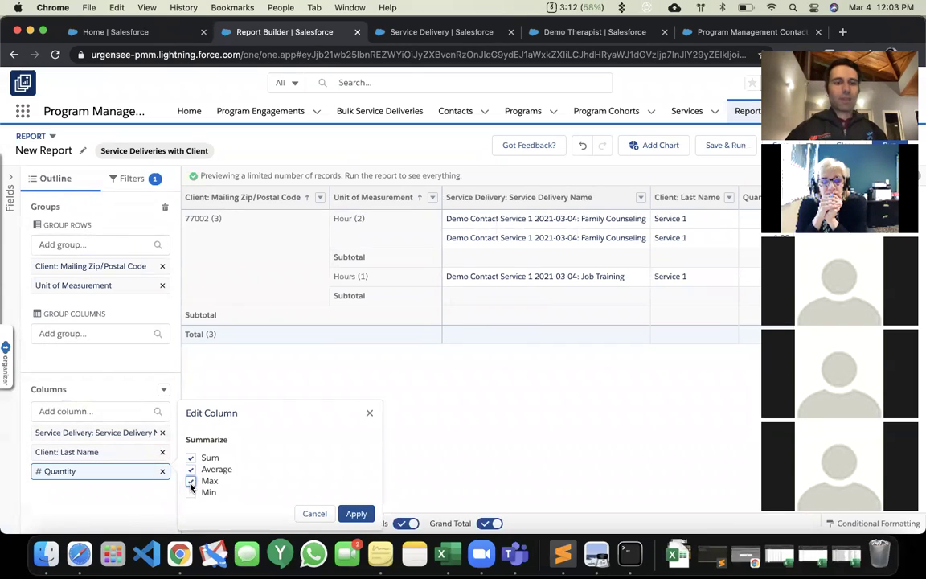
{"action": "left_click", "coordinate": [190, 493]}
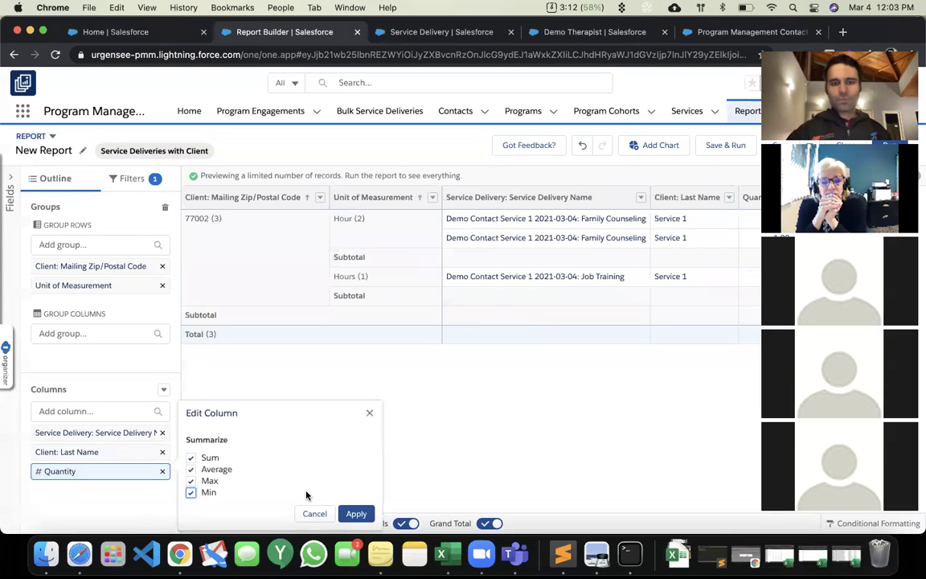
{"action": "left_click", "coordinate": [356, 513]}
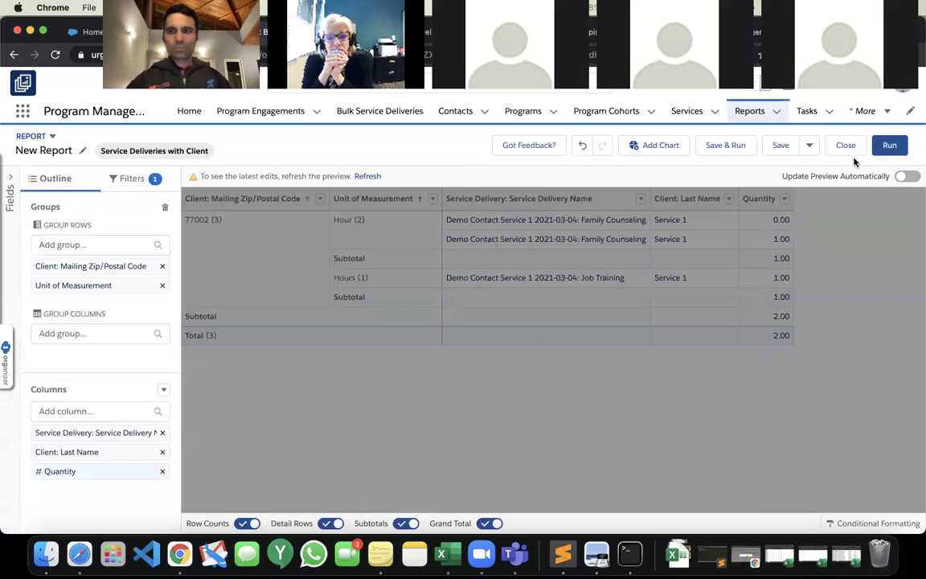
Save & Run the report as 'Service Deliveries by Client Zipcode' in Program Management Reports (Unpackaged).
{"action": "left_click", "coordinate": [726, 146]}
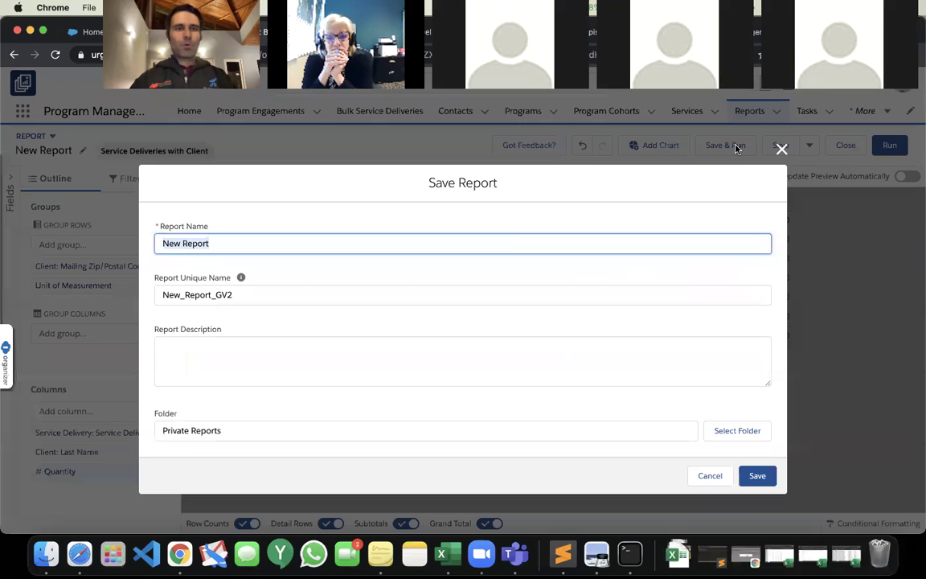
{"action": "type", "text": "Servic"}
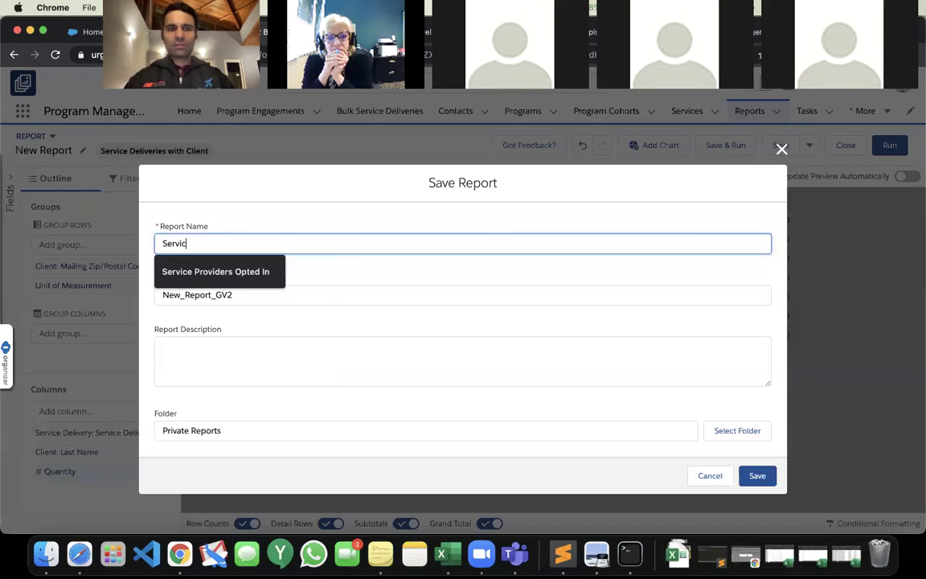
{"action": "type", "text": "e Deliveries by Client Zipco"}
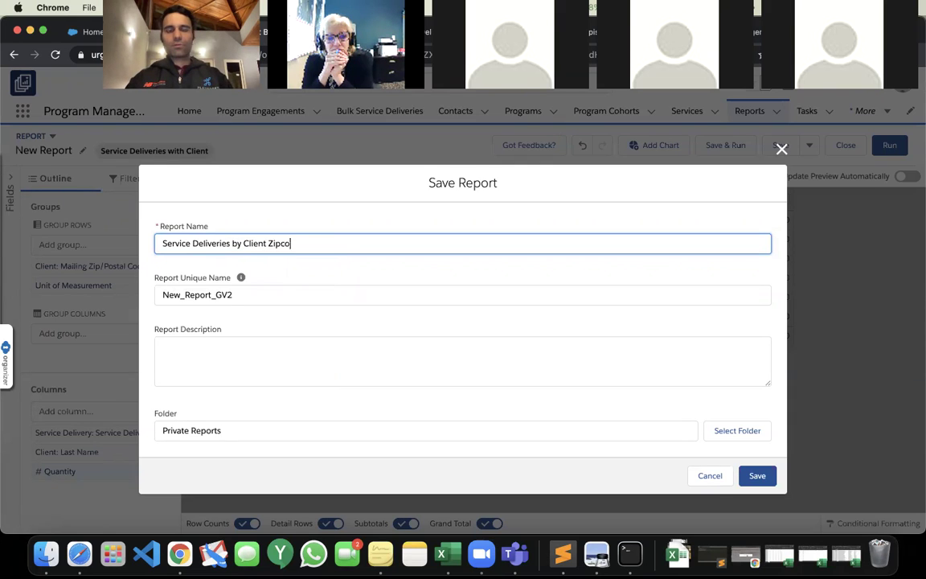
{"action": "type", "text": "de"}
{"action": "key", "text": "Tab"}
{"action": "left_click", "coordinate": [739, 432]}
{"action": "left_click", "coordinate": [383, 225]}
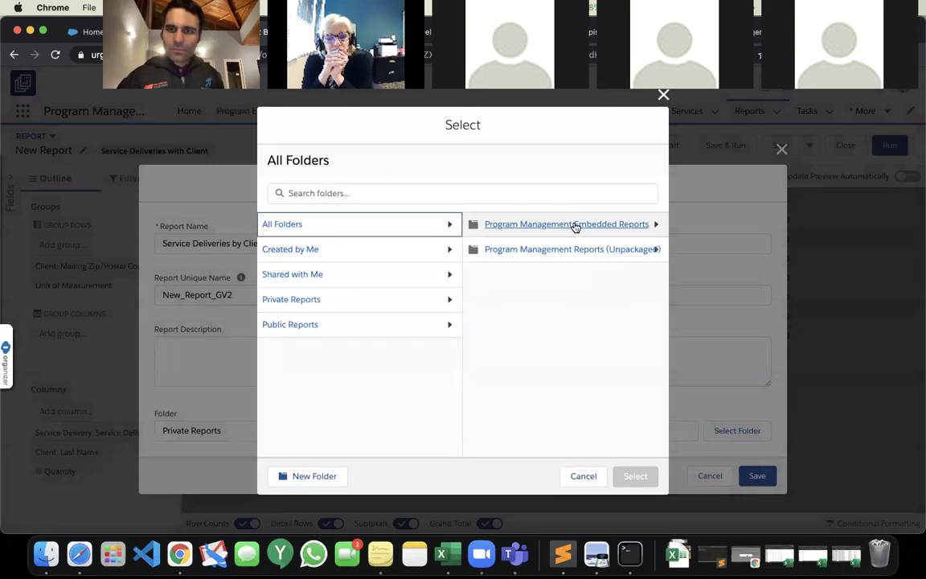
{"action": "left_click", "coordinate": [575, 250]}
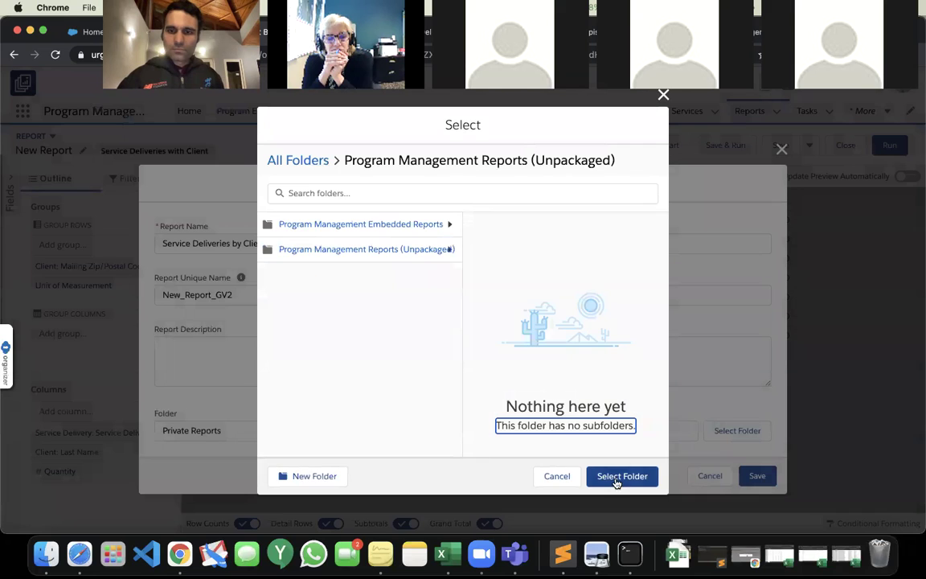
{"action": "left_click", "coordinate": [615, 478]}
{"action": "left_click", "coordinate": [759, 477]}
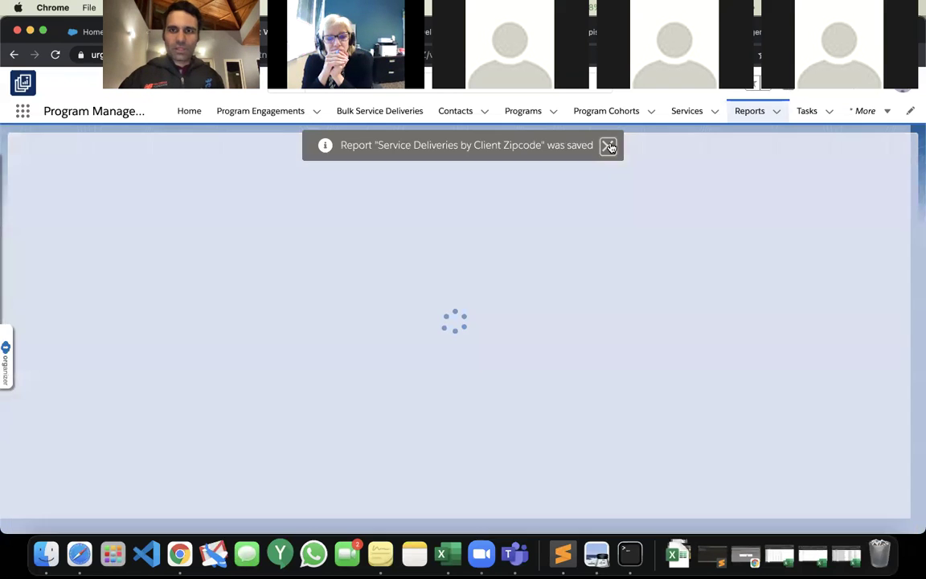
Add a bar chart of Sum of Quantity by zip and unit, trying Stacked Bar before reverting.
{"action": "left_click", "coordinate": [609, 147]}
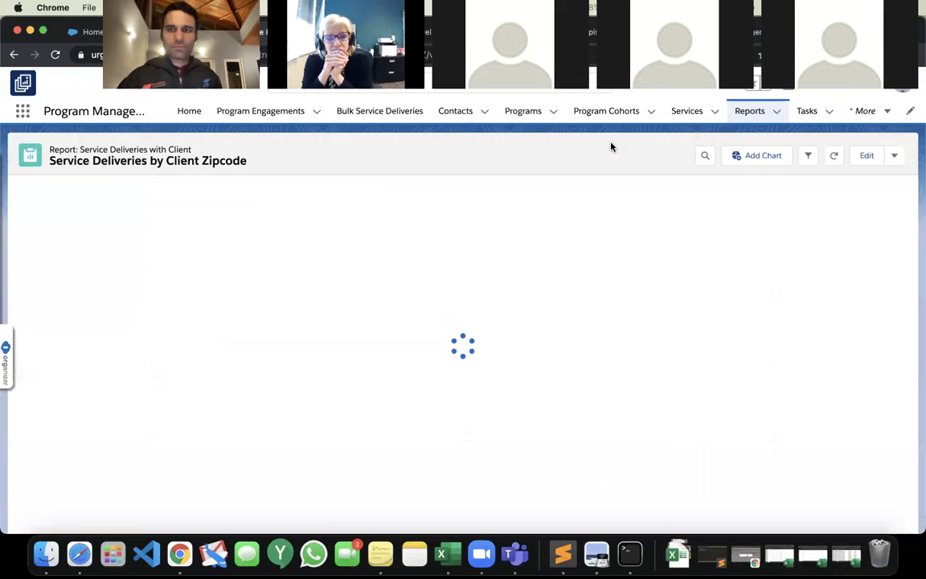
{"action": "left_click", "coordinate": [768, 155]}
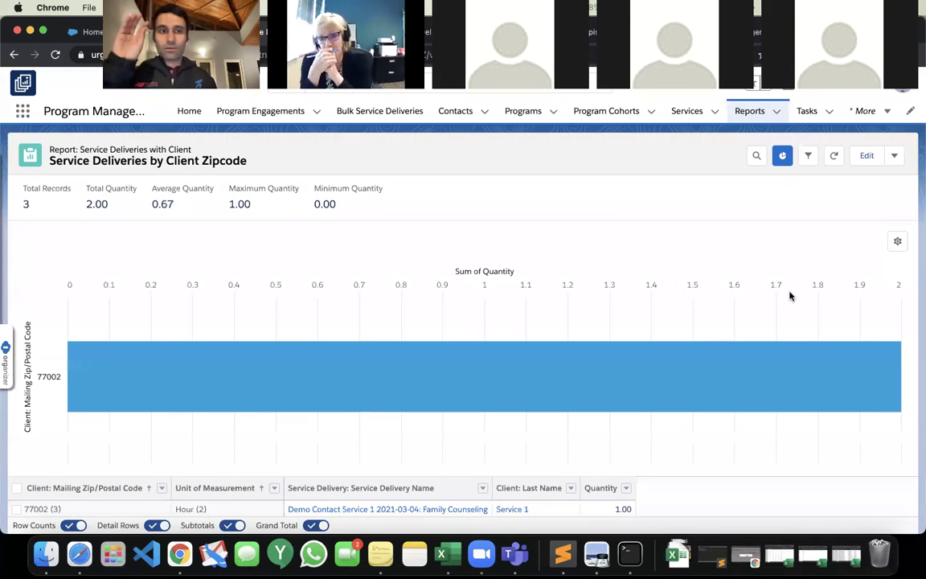
{"action": "left_click", "coordinate": [899, 242]}
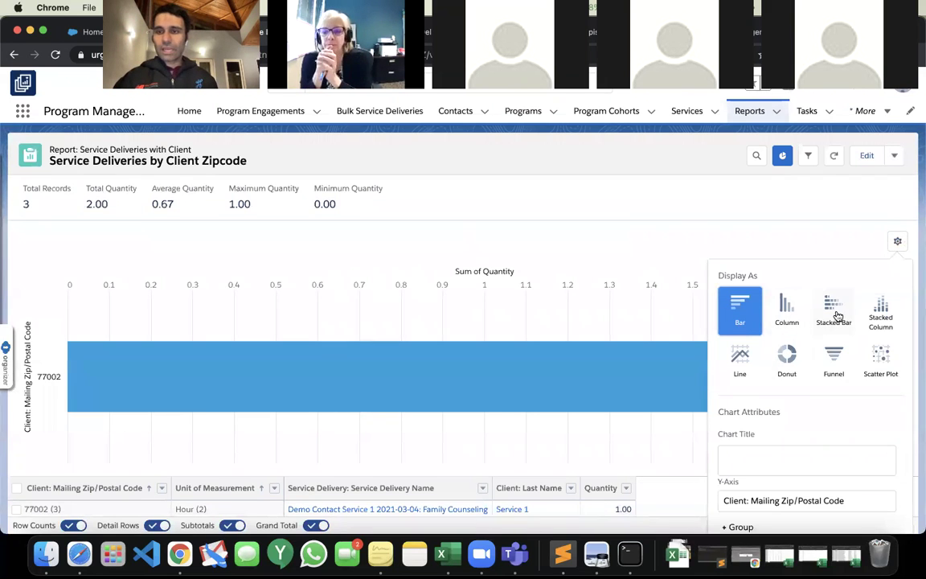
{"action": "left_click", "coordinate": [833, 312]}
{"action": "left_click", "coordinate": [749, 312]}
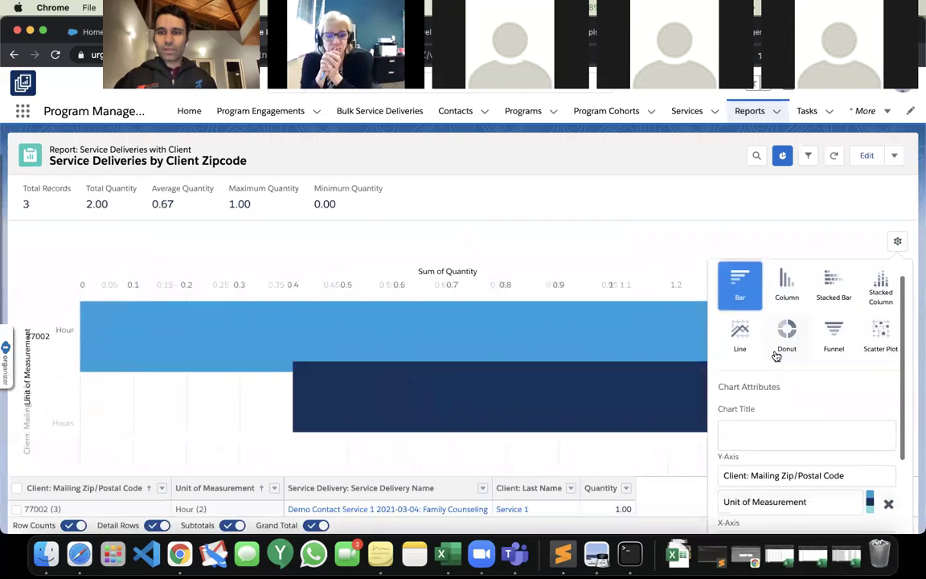
{"action": "scroll", "coordinate": [784, 386], "scroll_direction": "down", "scroll_amount": 3}
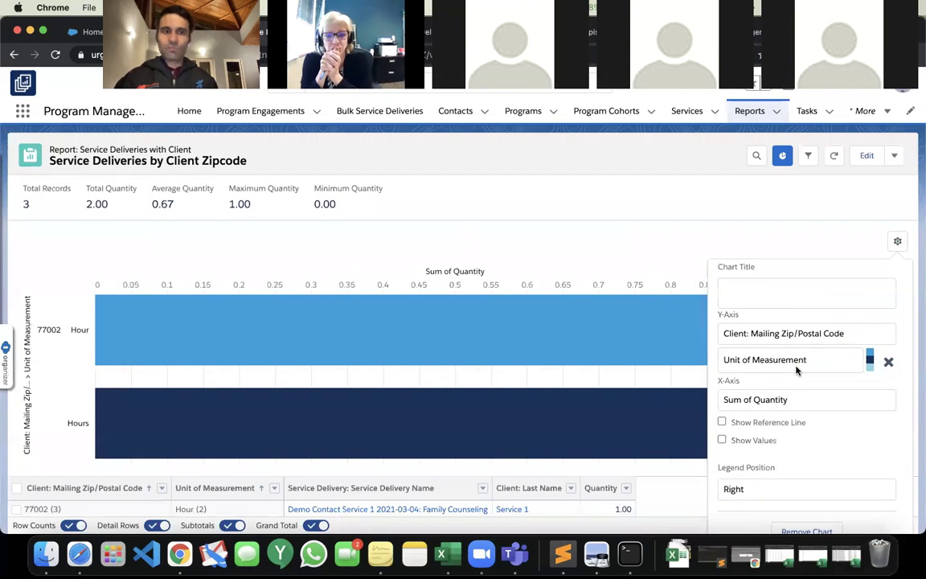
{"action": "left_click", "coordinate": [783, 192]}
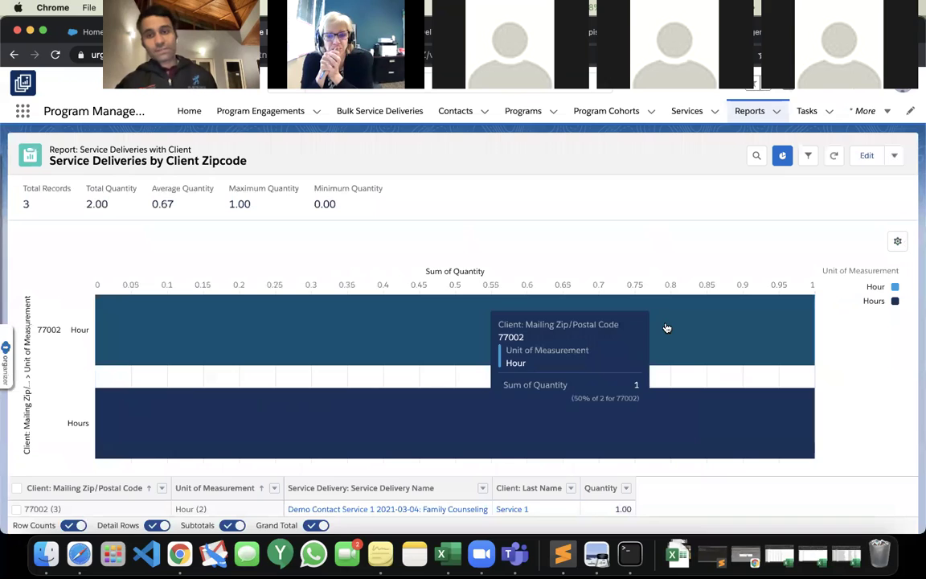
{"action": "mouse_move", "coordinate": [151, 440]}
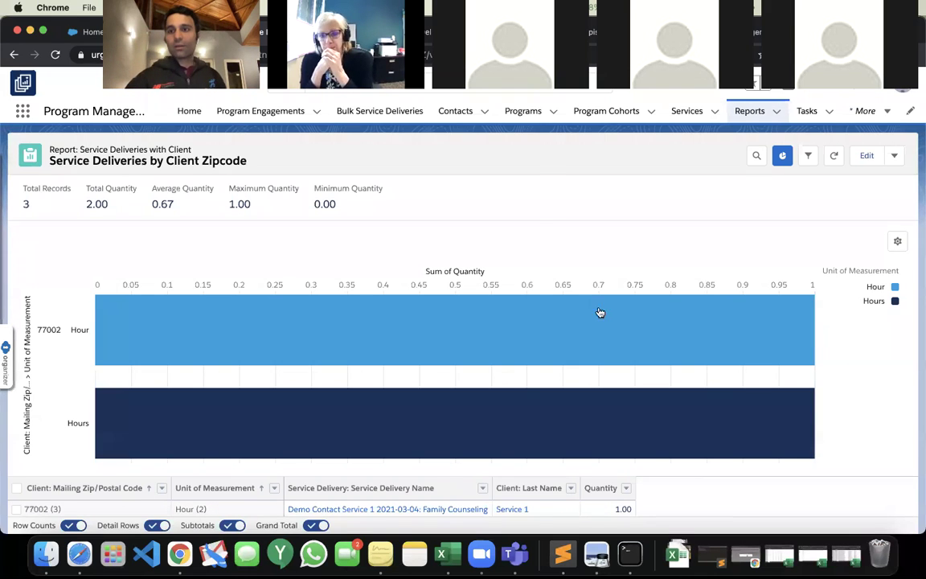
Save the Zipcode report and open the Program Management Home Page dashboard.
{"action": "left_click", "coordinate": [893, 155]}
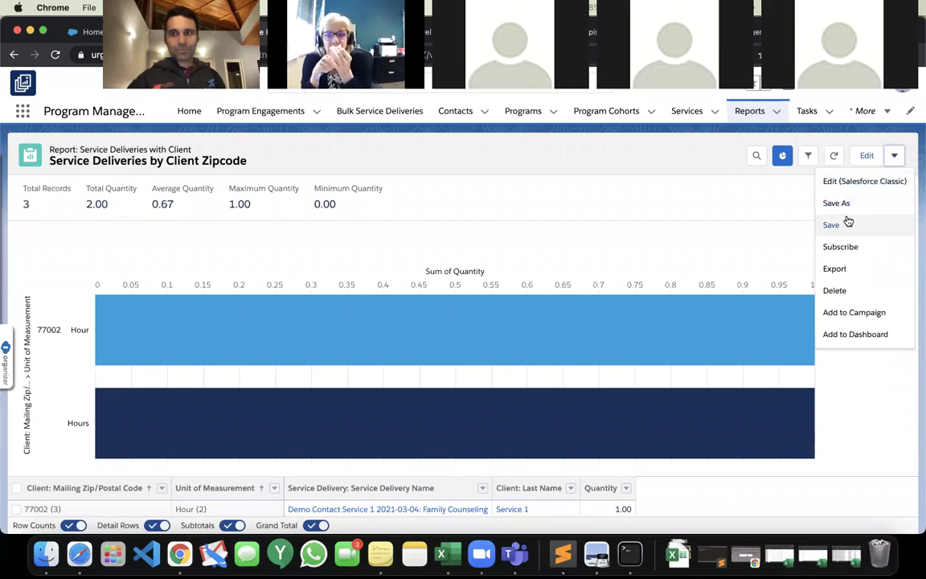
{"action": "left_click", "coordinate": [847, 222]}
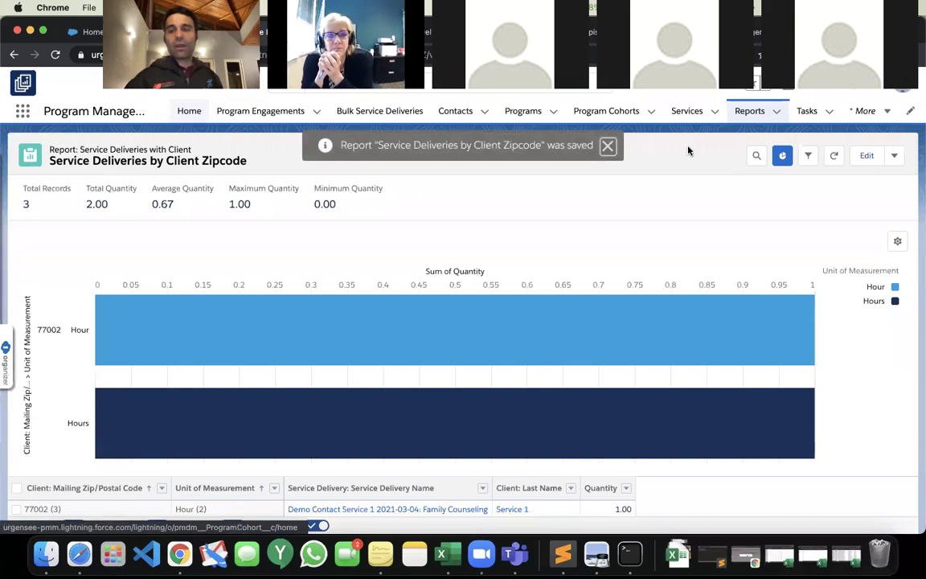
{"action": "left_click", "coordinate": [876, 115]}
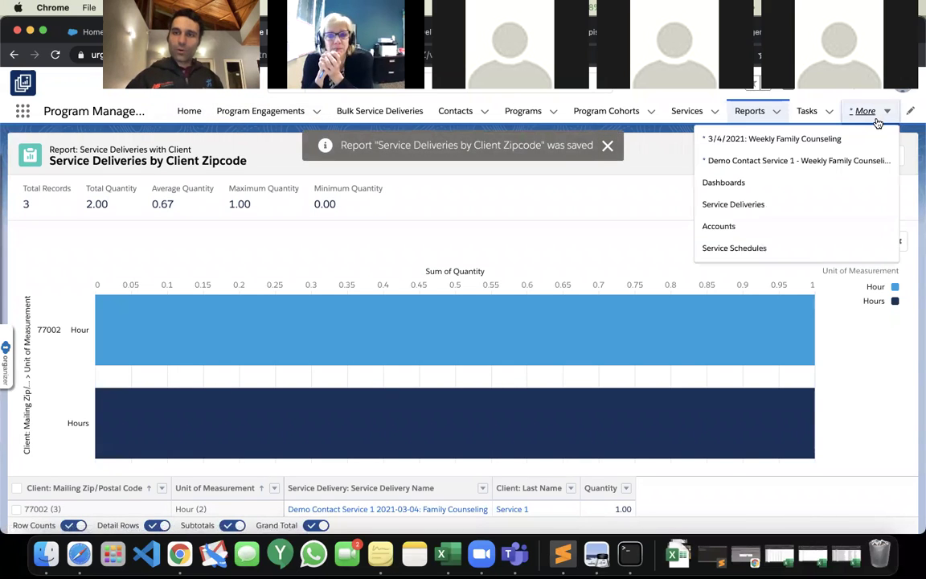
{"action": "left_click", "coordinate": [774, 186]}
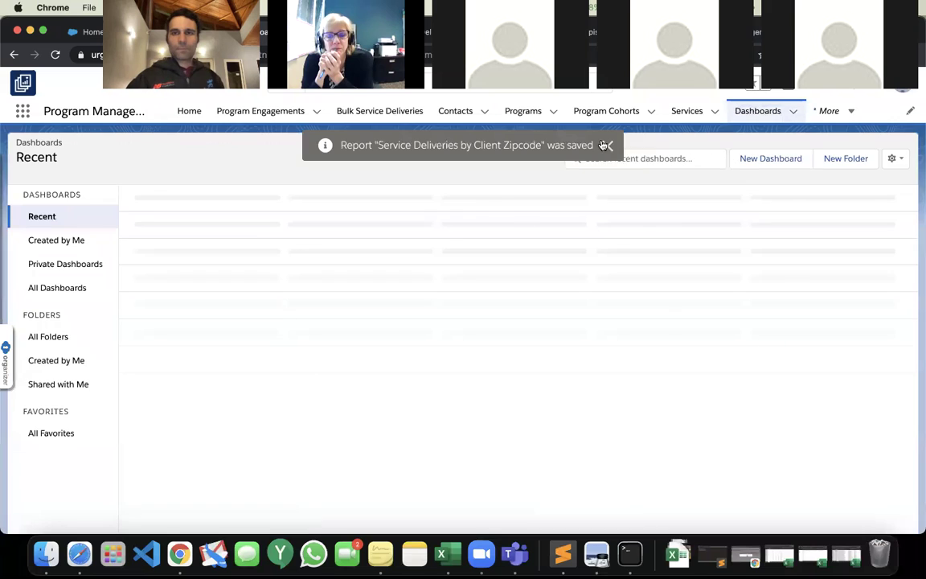
{"action": "left_click", "coordinate": [188, 223]}
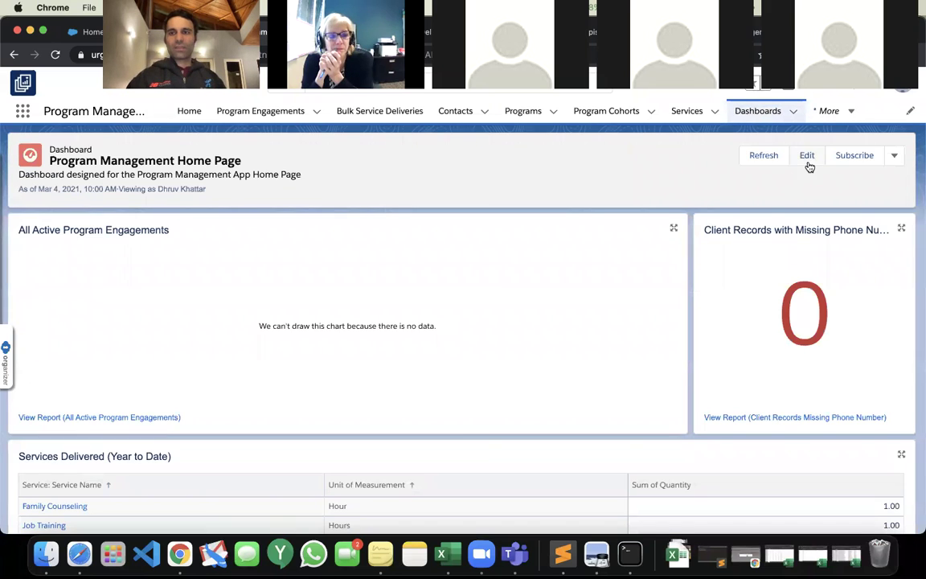
Add a dashboard component from the Service Deliveries by Client Zipcode report using its chart settings.
{"action": "left_click", "coordinate": [806, 155]}
{"action": "scroll", "coordinate": [858, 219], "scroll_direction": "down", "scroll_amount": 5}
{"action": "left_click", "coordinate": [655, 139]}
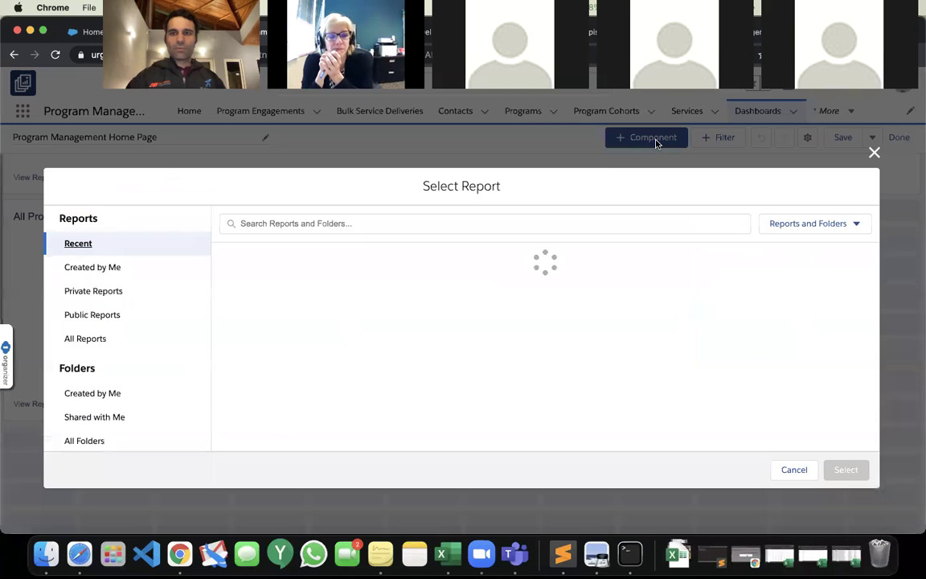
{"action": "left_click", "coordinate": [222, 265]}
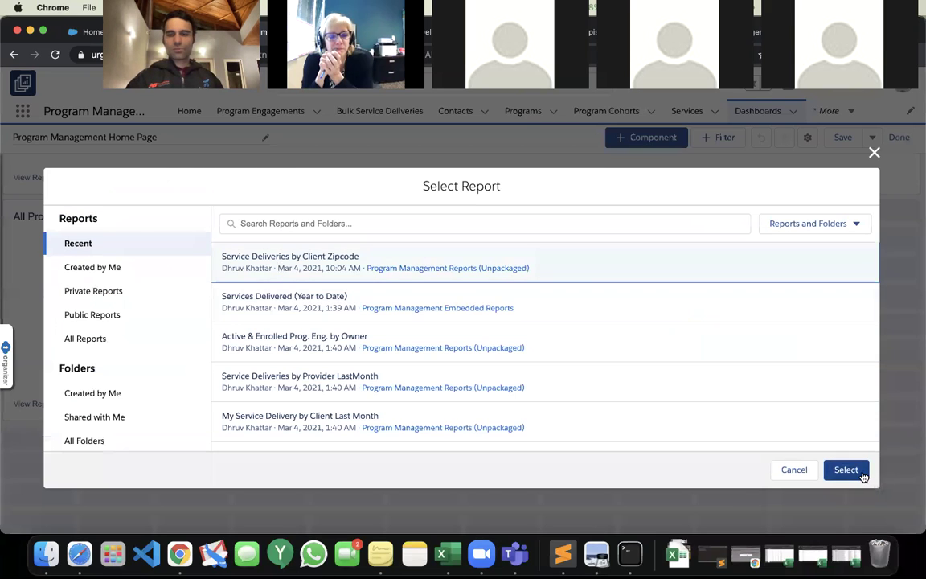
{"action": "left_click", "coordinate": [857, 472]}
{"action": "left_click", "coordinate": [296, 262]}
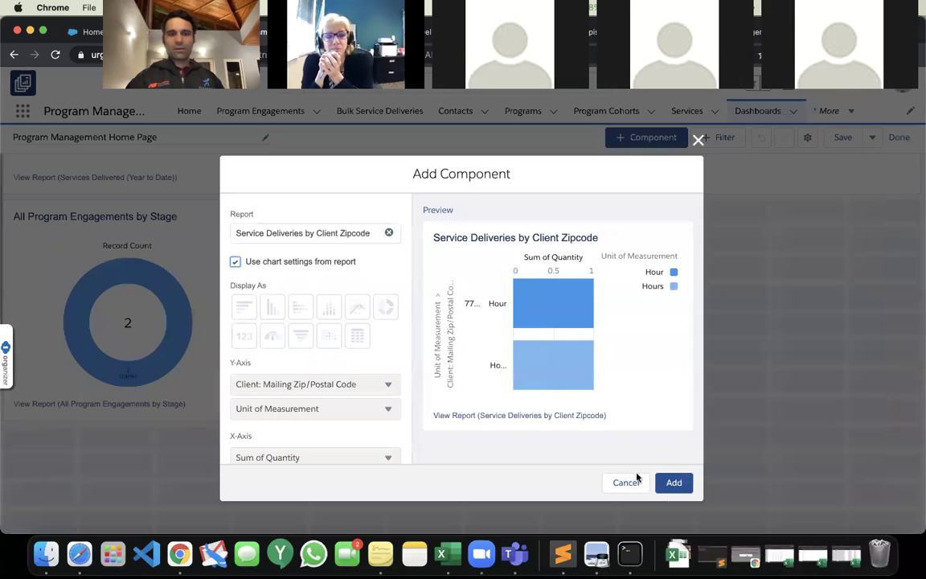
{"action": "left_click", "coordinate": [677, 489]}
Place the zipcode chart beside the stage donut, widen it, and save the dashboard.
{"action": "left_click_drag", "start_coordinate": [322, 448], "coordinate": [506, 232]}
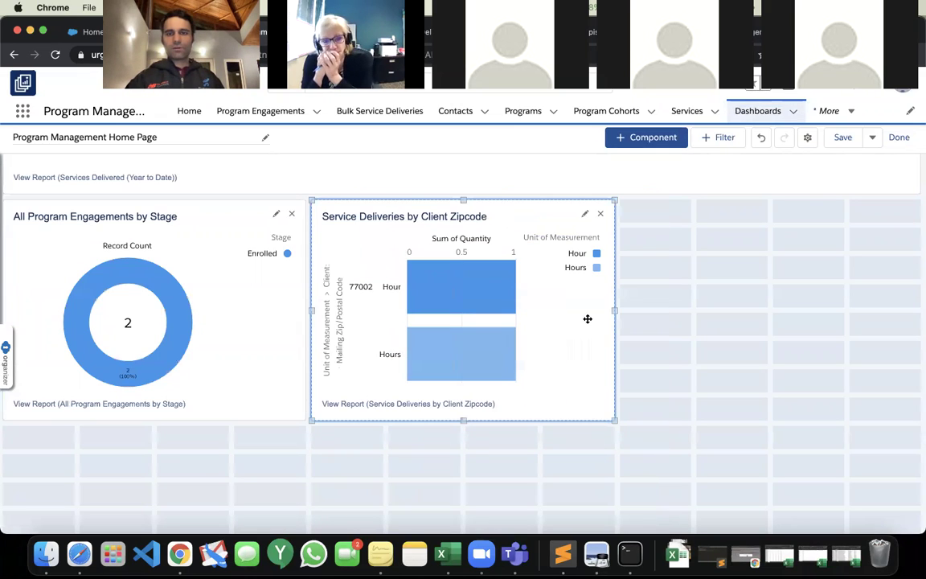
{"action": "left_click_drag", "start_coordinate": [615, 311], "coordinate": [759, 330]}
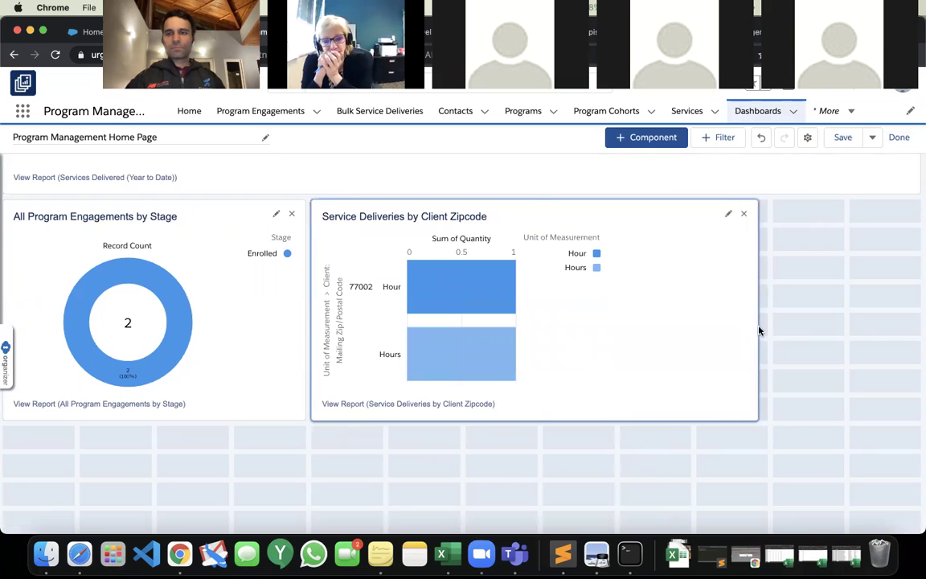
{"action": "left_click", "coordinate": [846, 139]}
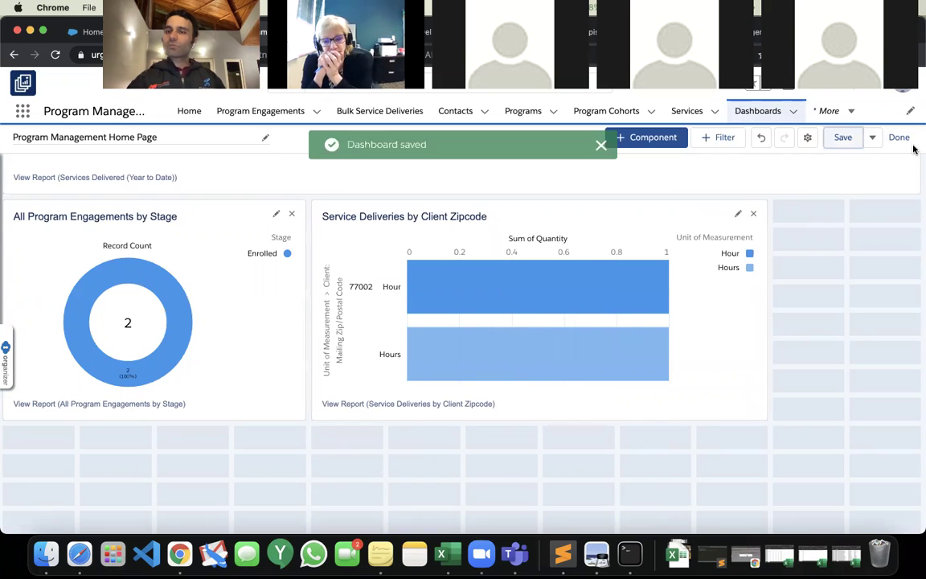
{"action": "left_click", "coordinate": [906, 140]}
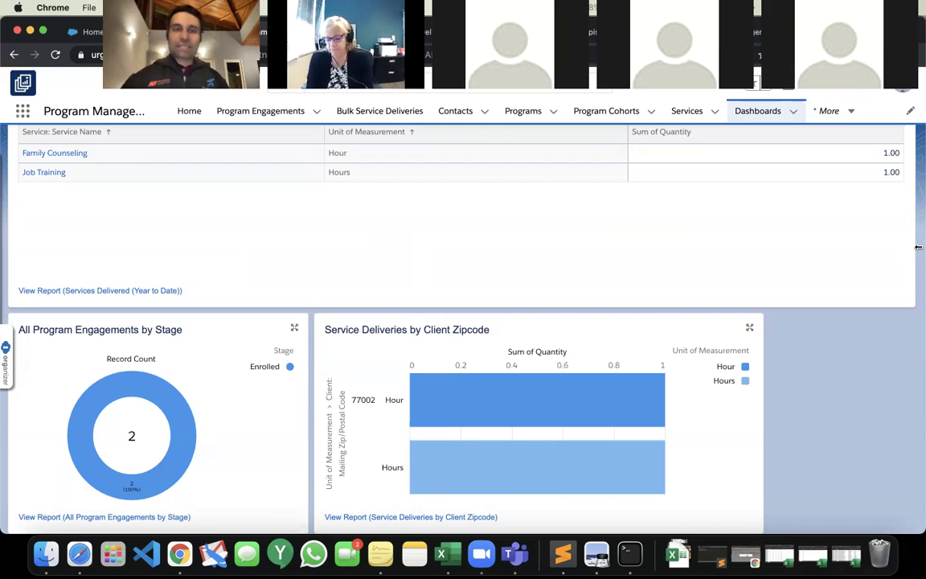
{"action": "scroll", "coordinate": [918, 248], "scroll_direction": "up", "scroll_amount": 5}
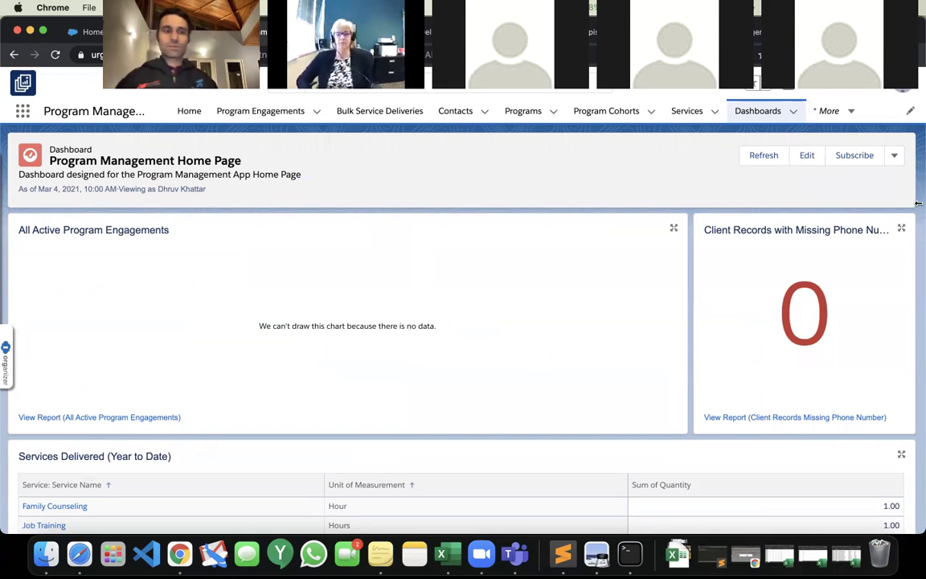
Edit the dashboard and browse Add Filter fields matching 'ro'.
{"action": "left_click", "coordinate": [811, 155]}
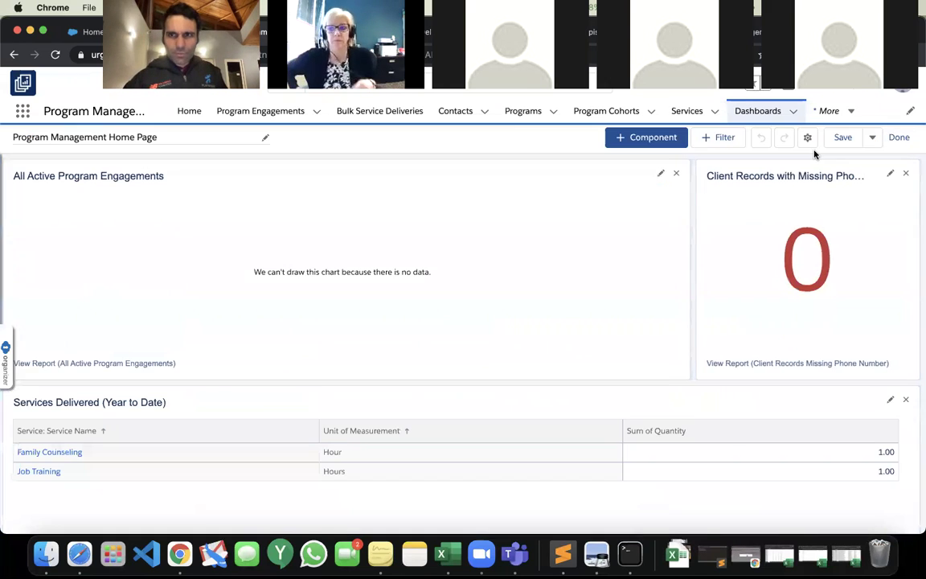
{"action": "left_click", "coordinate": [720, 141]}
{"action": "left_click", "coordinate": [427, 239]}
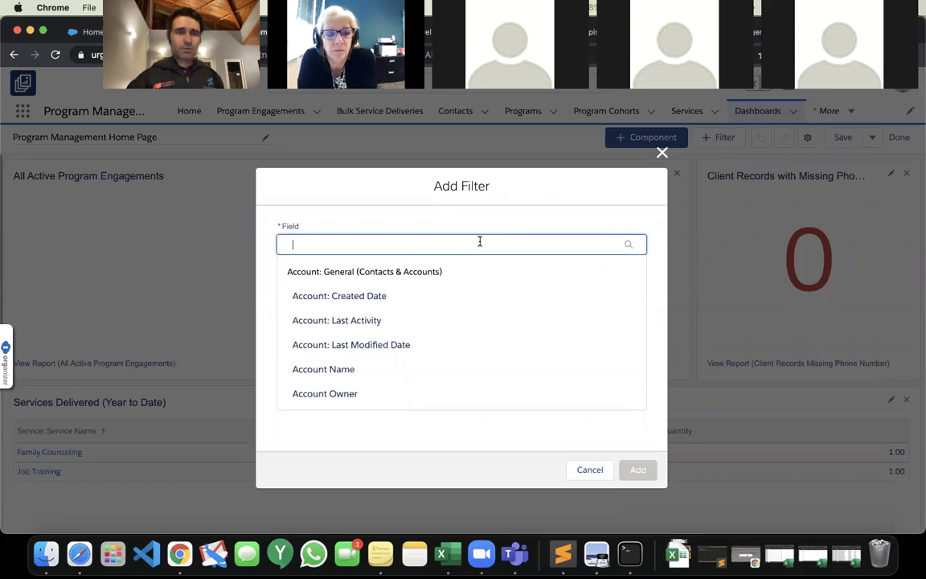
{"action": "type", "text": "ro"}
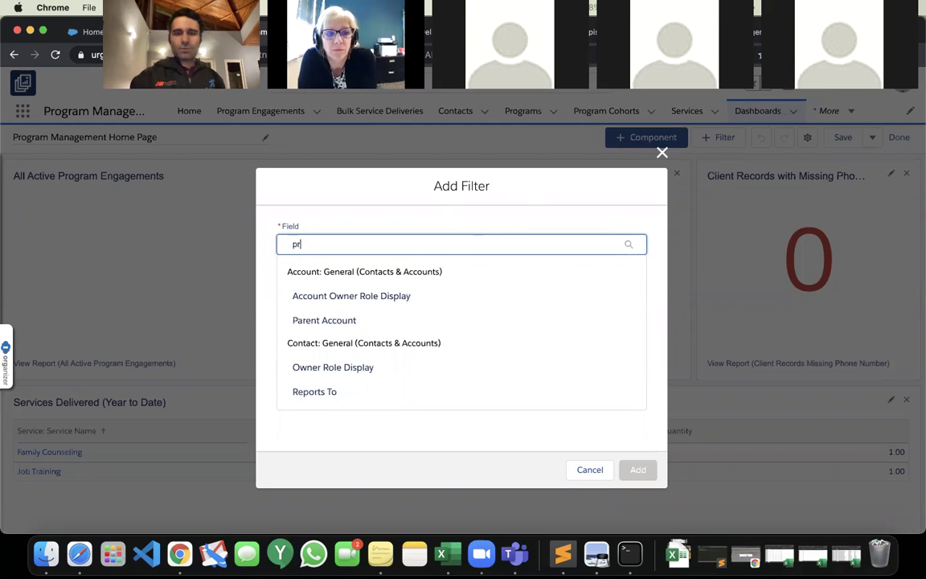
{"action": "scroll", "coordinate": [441, 359], "scroll_direction": "down", "scroll_amount": 5}
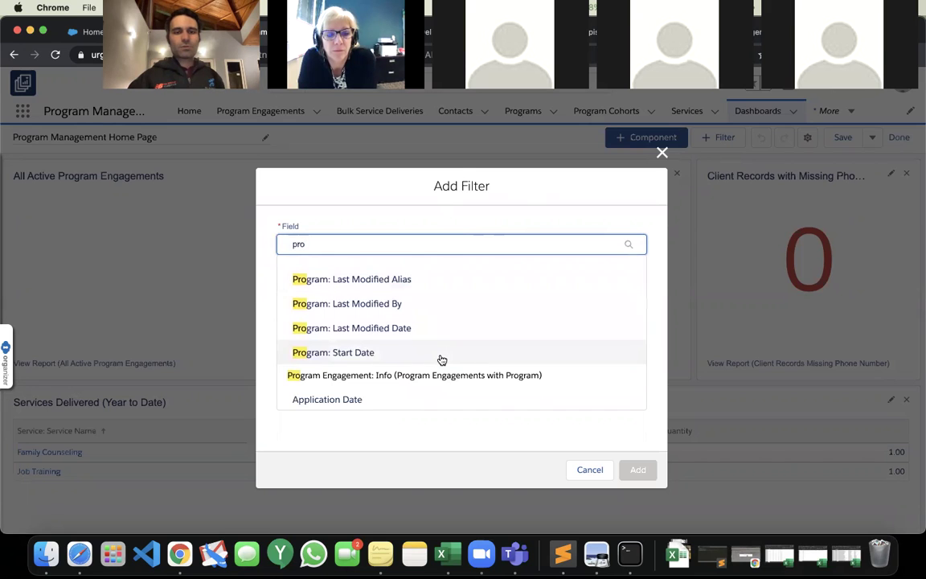
{"action": "scroll", "coordinate": [442, 359], "scroll_direction": "up", "scroll_amount": 5}
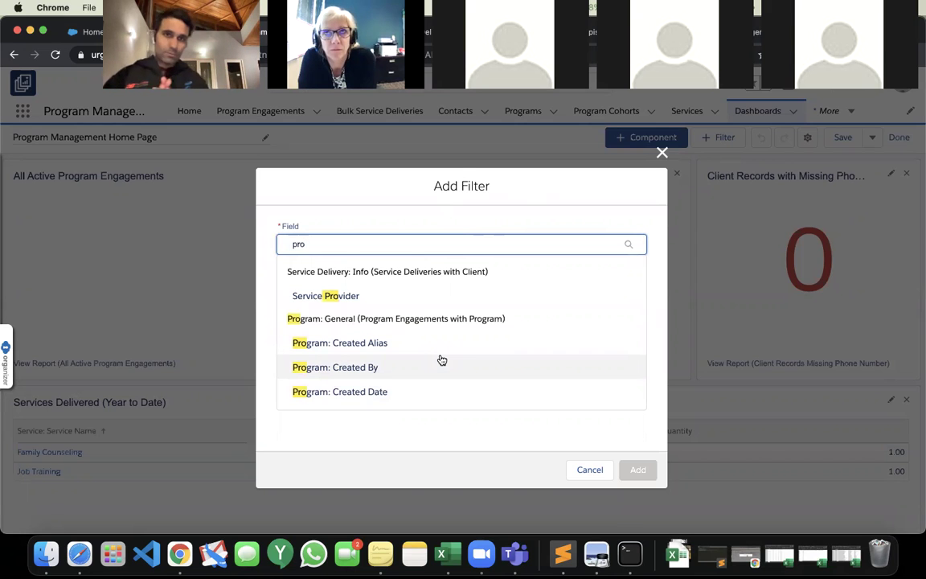
{"action": "scroll", "coordinate": [441, 359], "scroll_direction": "down", "scroll_amount": 1}
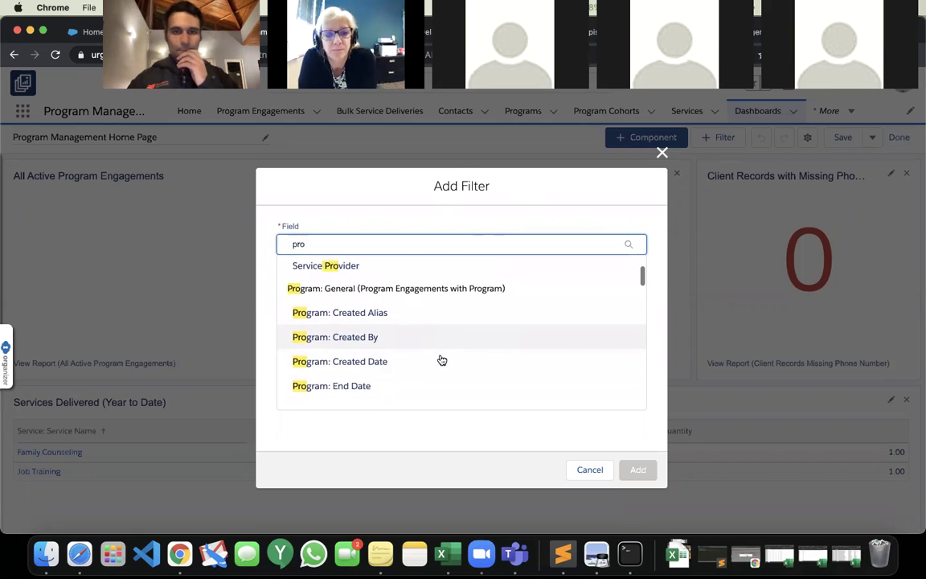
{"action": "scroll", "coordinate": [441, 359], "scroll_direction": "down", "scroll_amount": 10}
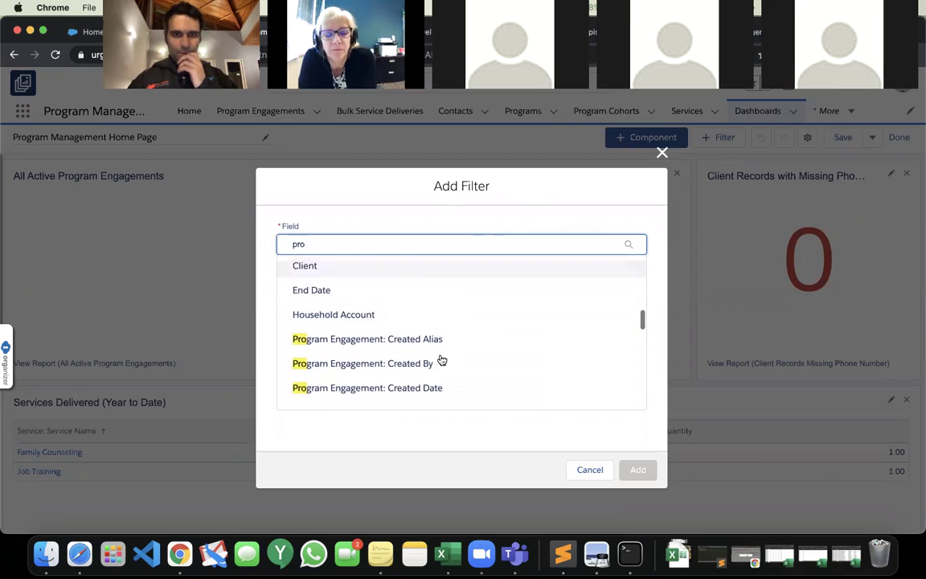
{"action": "scroll", "coordinate": [441, 359], "scroll_direction": "down", "scroll_amount": 10}
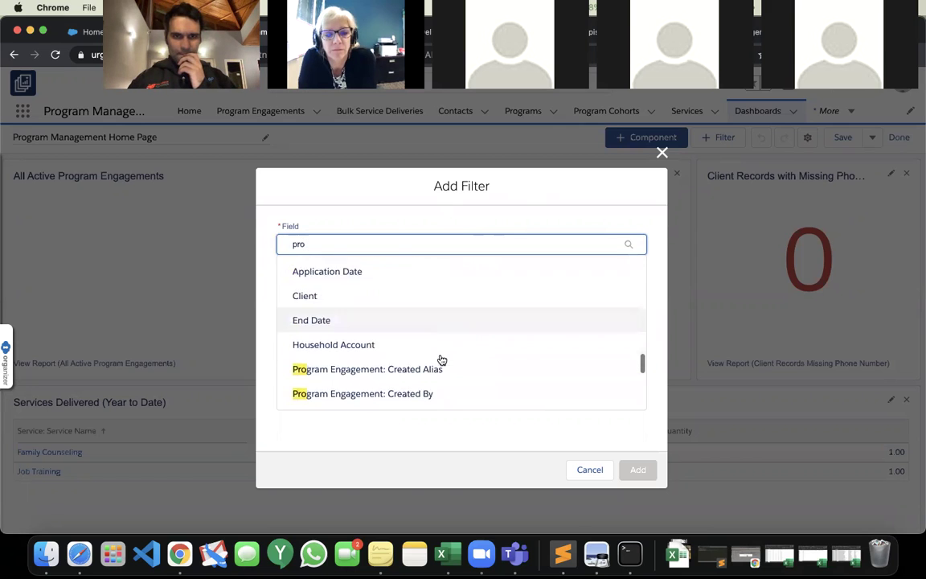
{"action": "scroll", "coordinate": [441, 359], "scroll_direction": "down", "scroll_amount": 4}
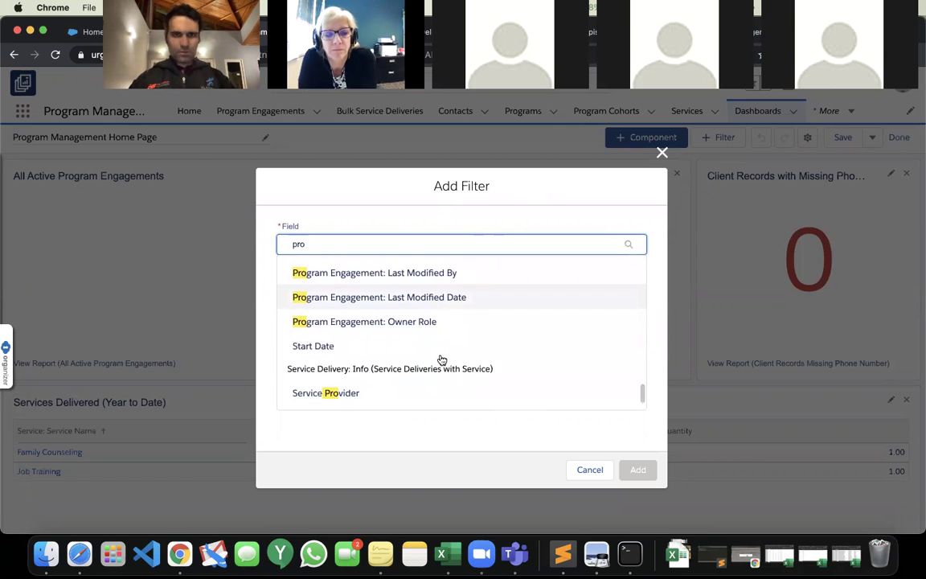
Search the filter fields for 'Name', then close Add Filter without adding a filter.
{"action": "key", "text": "BackSpace"}
{"action": "key", "text": "BackSpace"}
{"action": "key", "text": "BackSpace"}
{"action": "type", "text": "Name"}
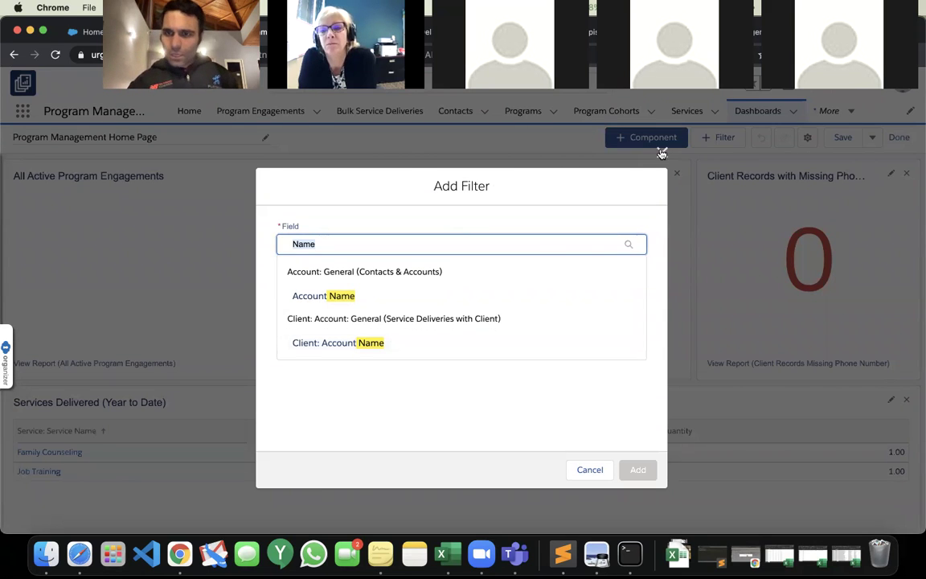
{"action": "left_click", "coordinate": [662, 153]}
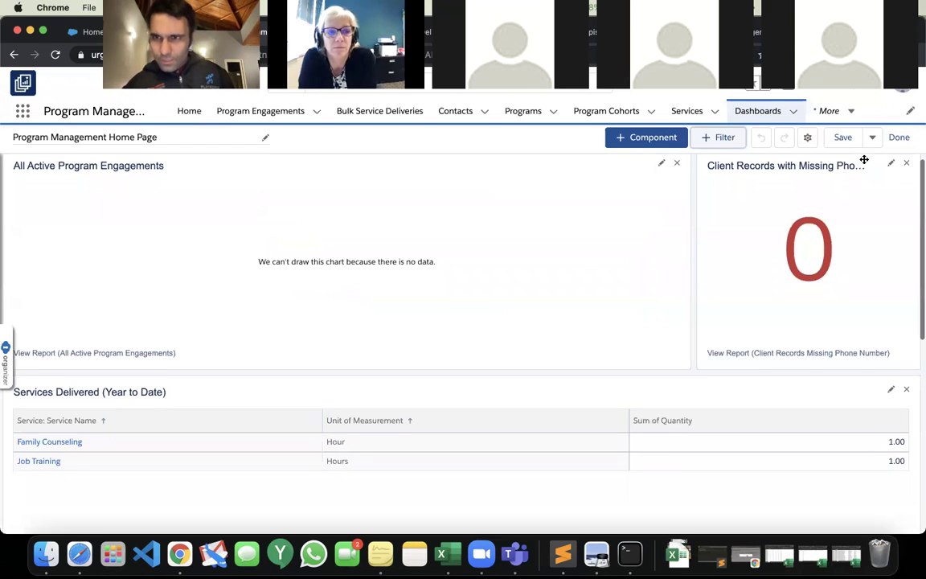
Remove the Client Records with Missing Phone component and save the dashboard.
{"action": "left_click", "coordinate": [906, 173]}
{"action": "scroll", "coordinate": [873, 265], "scroll_direction": "down", "scroll_amount": 5}
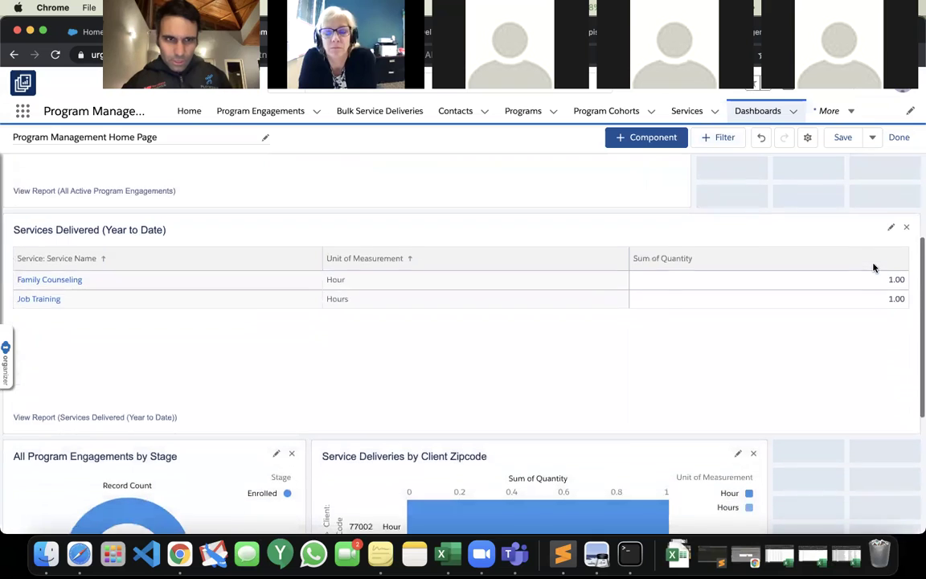
{"action": "scroll", "coordinate": [874, 265], "scroll_direction": "down", "scroll_amount": 4}
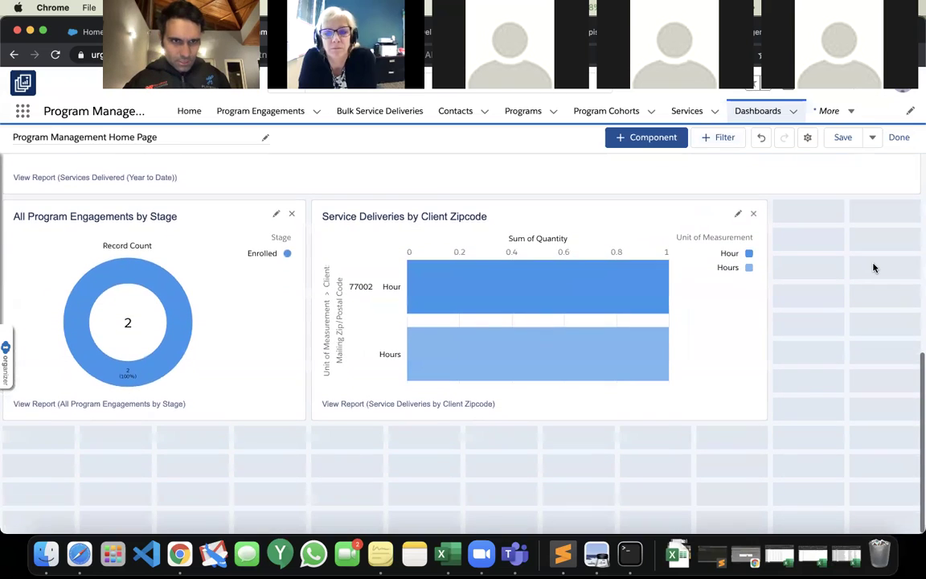
{"action": "scroll", "coordinate": [875, 268], "scroll_direction": "up", "scroll_amount": 8}
{"action": "left_click", "coordinate": [846, 137]}
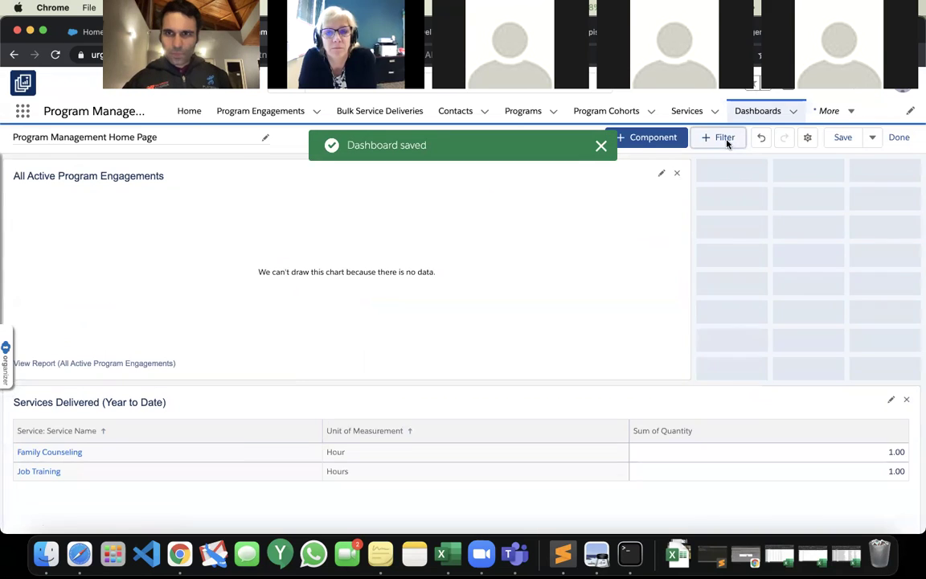
Search dashboard filter fields for 'Name' then 'Program', closing the dialog without adding a filter.
{"action": "left_click", "coordinate": [724, 139]}
{"action": "type", "text": "Name"}
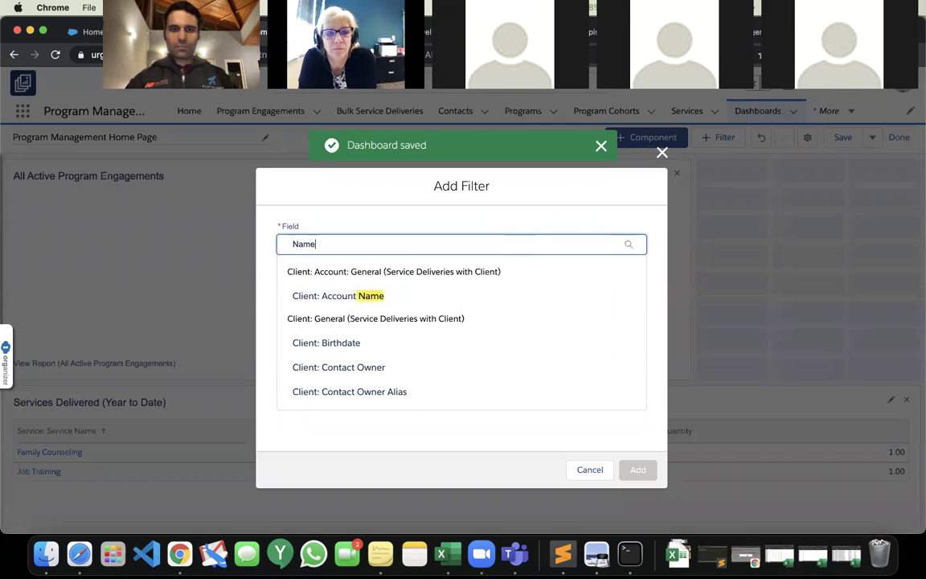
{"action": "scroll", "coordinate": [464, 314], "scroll_direction": "down", "scroll_amount": 5}
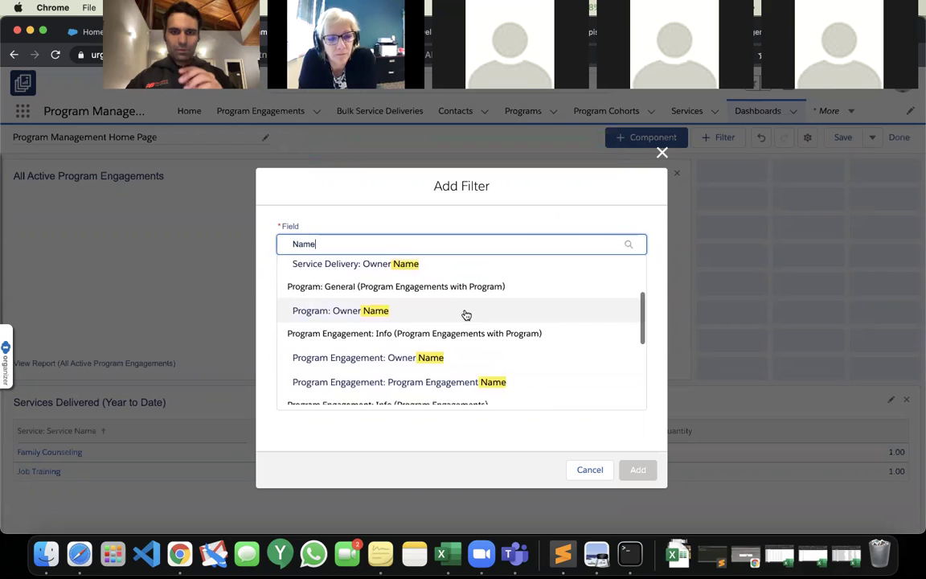
{"action": "scroll", "coordinate": [465, 311], "scroll_direction": "down", "scroll_amount": 3}
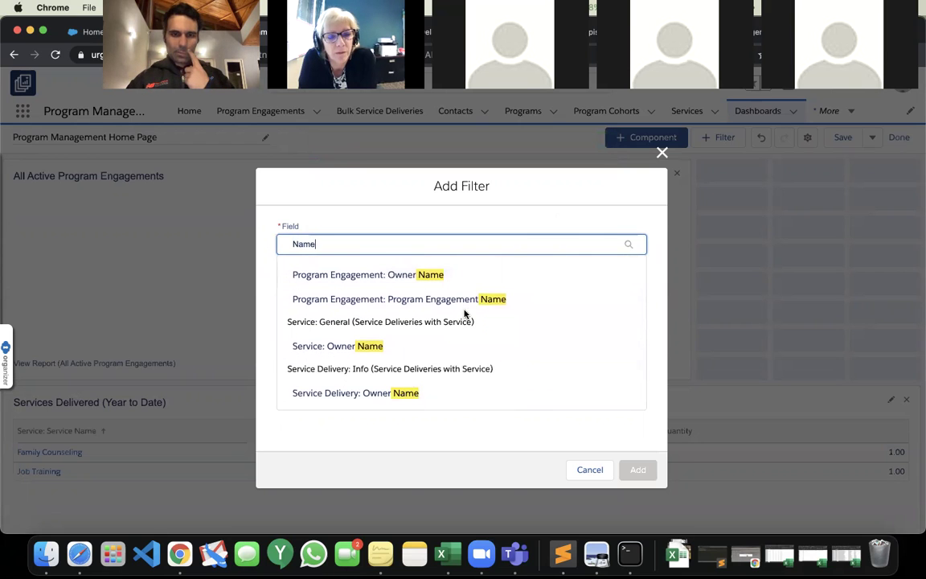
{"action": "scroll", "coordinate": [465, 314], "scroll_direction": "up", "scroll_amount": 10}
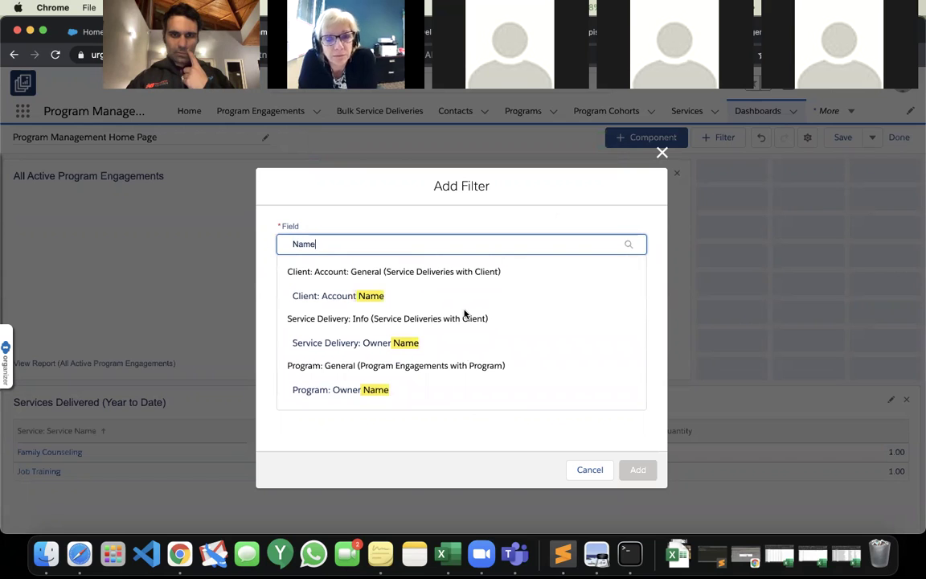
{"action": "scroll", "coordinate": [465, 314], "scroll_direction": "down", "scroll_amount": 2}
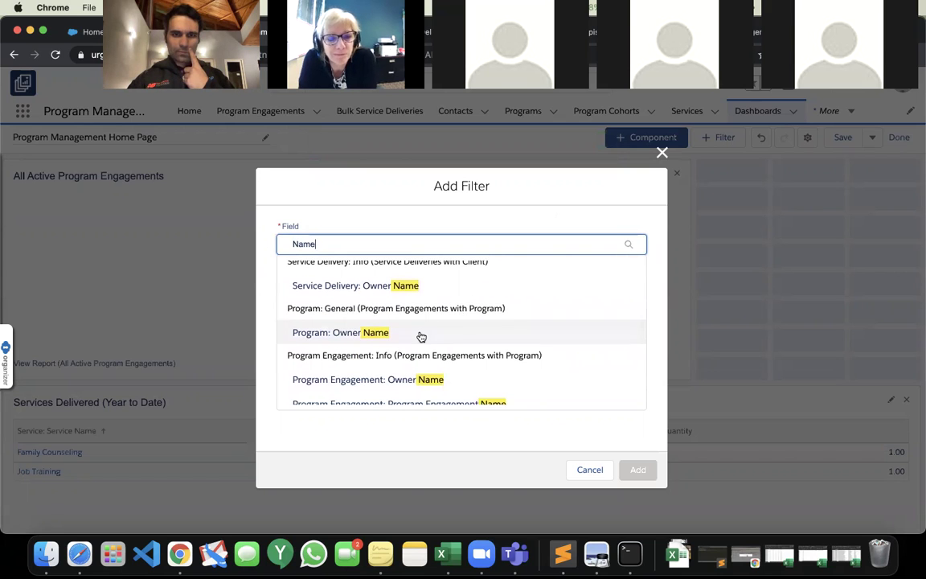
{"action": "scroll", "coordinate": [421, 336], "scroll_direction": "down", "scroll_amount": 1}
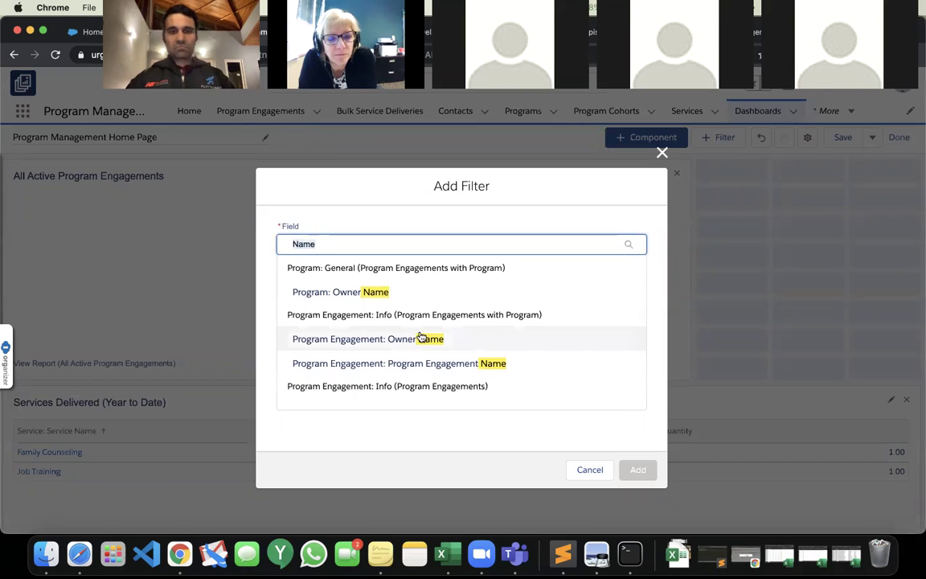
{"action": "key", "text": "super+a"}
{"action": "type", "text": "Program"}
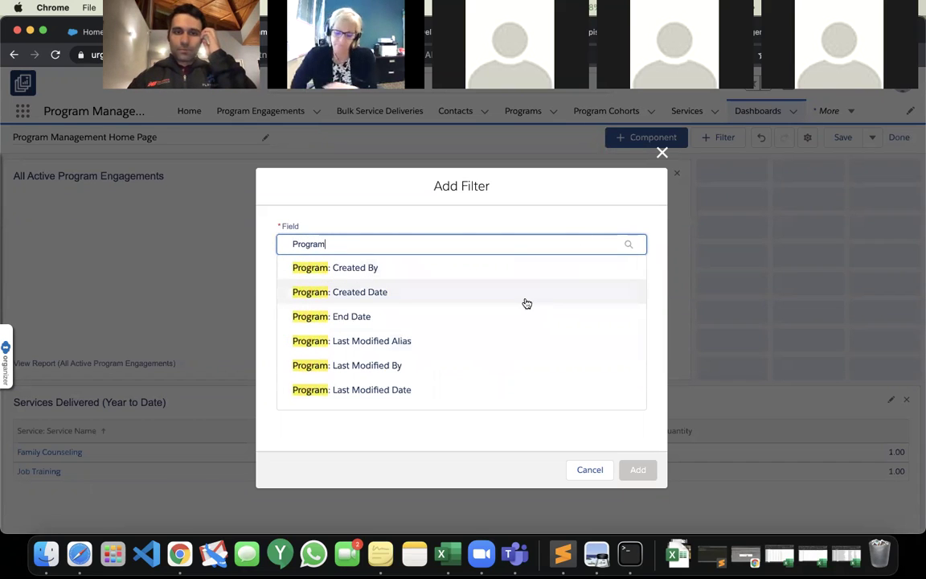
{"action": "scroll", "coordinate": [526, 298], "scroll_direction": "down", "scroll_amount": 2}
{"action": "scroll", "coordinate": [524, 304], "scroll_direction": "down", "scroll_amount": 3}
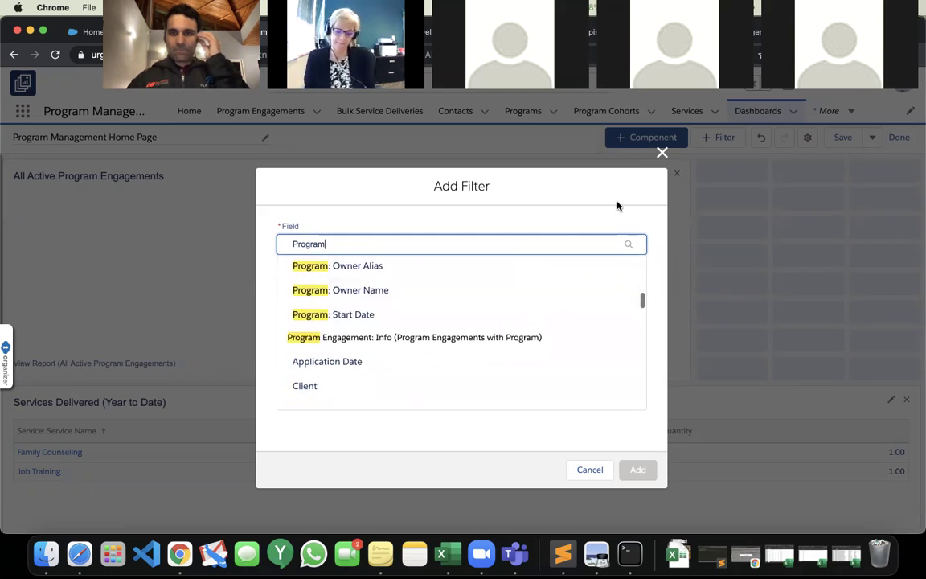
{"action": "left_click", "coordinate": [661, 154]}
Create a new dashboard named 'Program Dashboard'.
{"action": "left_click", "coordinate": [760, 114]}
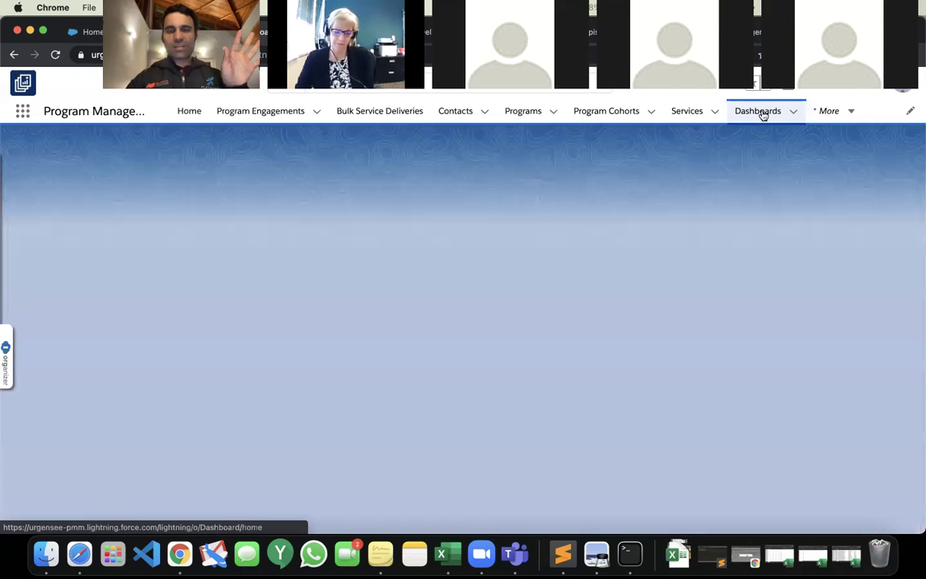
{"action": "left_click", "coordinate": [760, 157]}
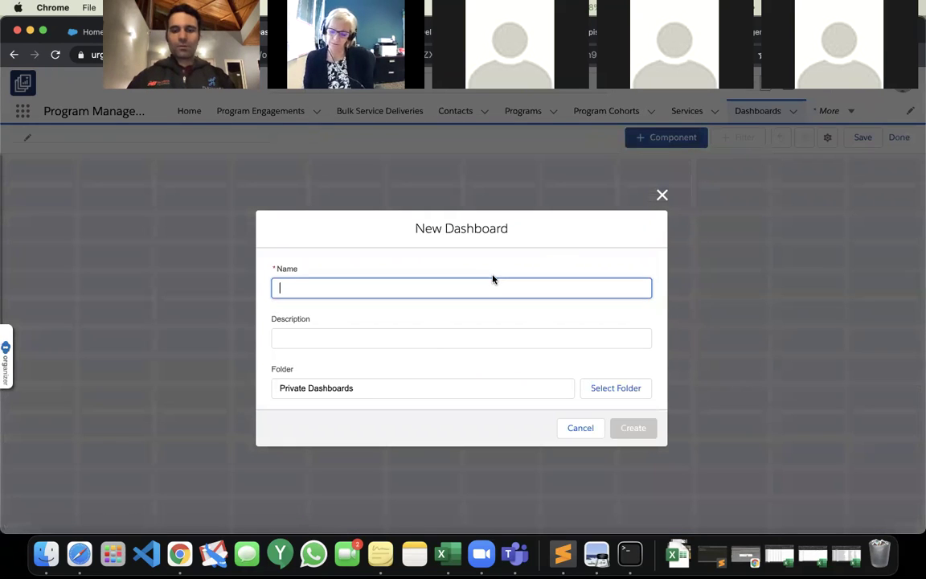
{"action": "type", "text": "Program Dashboad"}
{"action": "key", "text": "BackSpace"}
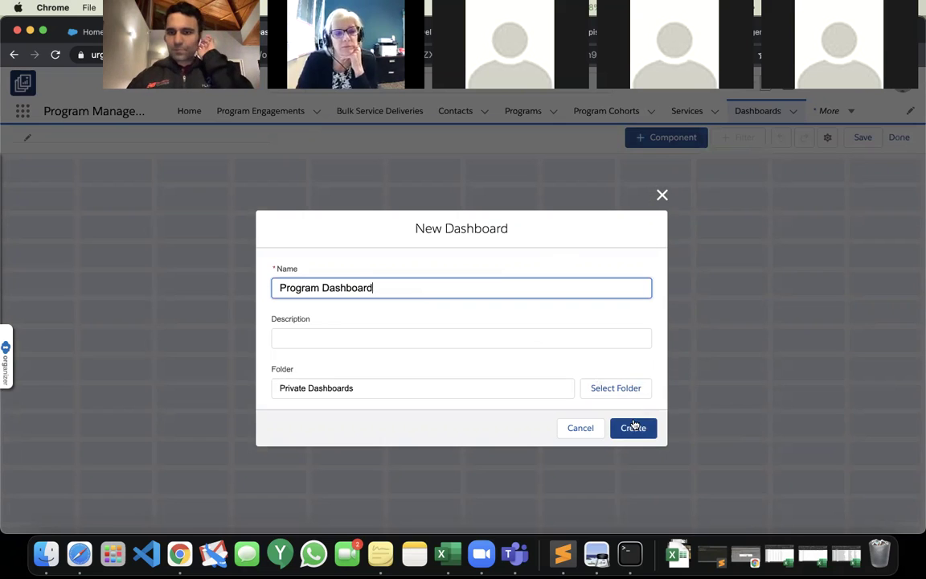
{"action": "left_click", "coordinate": [633, 427]}
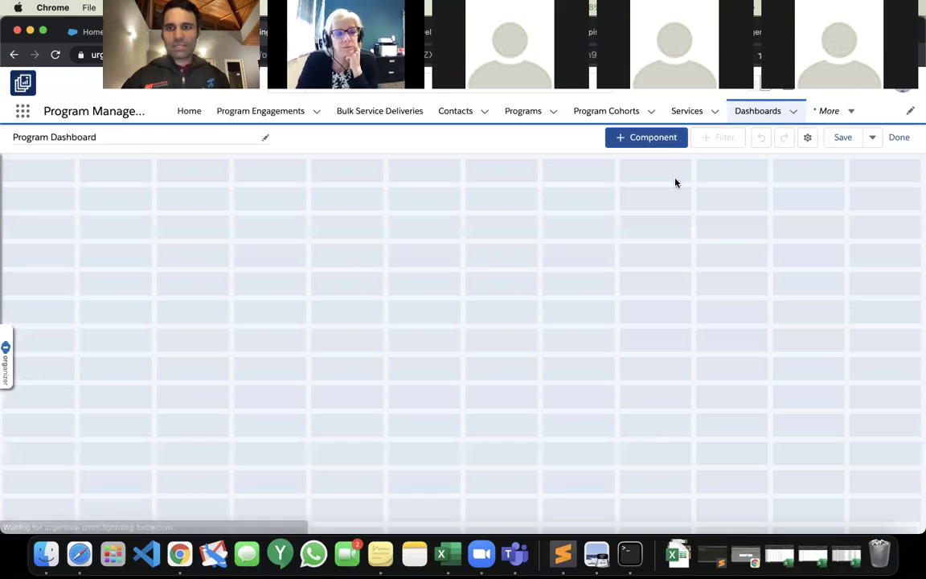
Add the Service Deliveries by Client Zipcode chart using the report's own chart settings.
{"action": "left_click", "coordinate": [654, 142]}
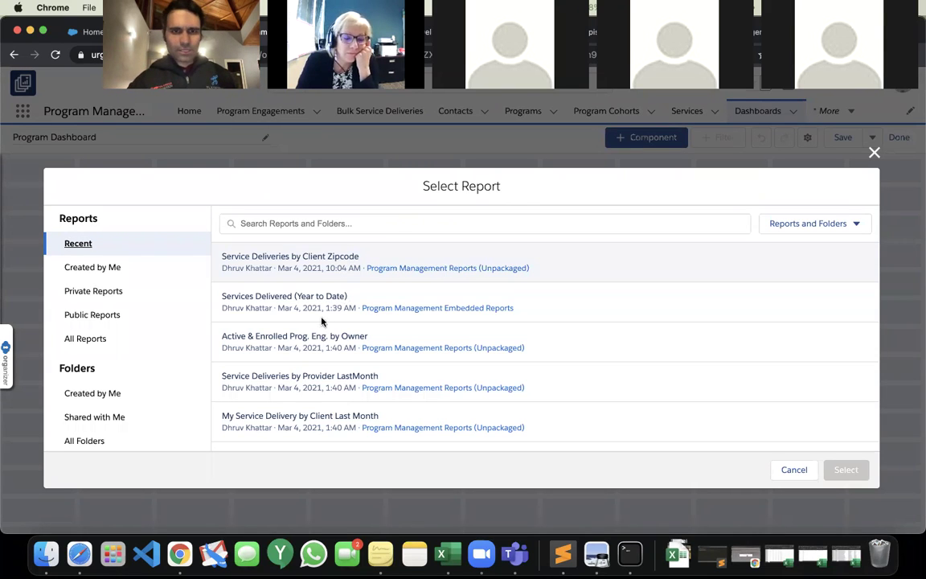
{"action": "left_click", "coordinate": [303, 256]}
{"action": "left_click", "coordinate": [845, 469]}
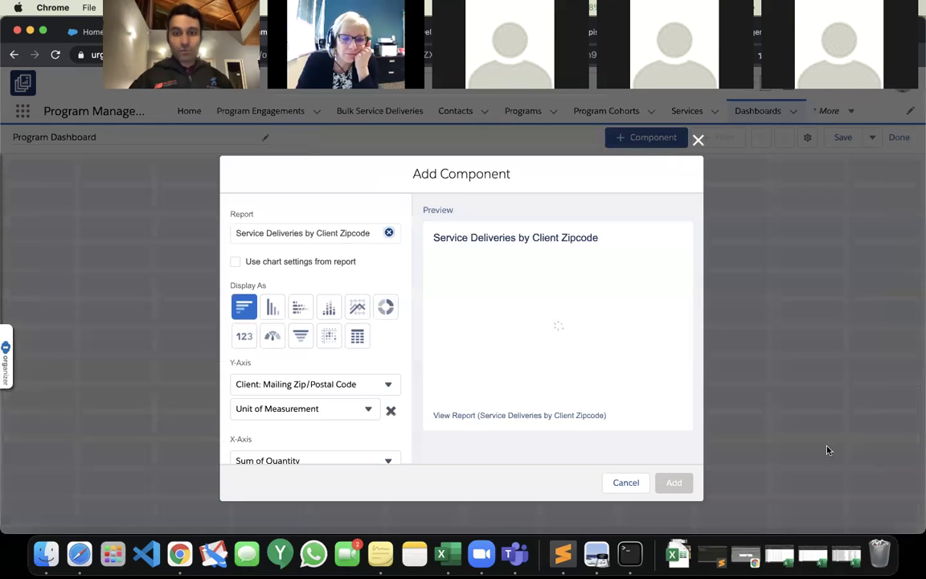
{"action": "left_click", "coordinate": [300, 261]}
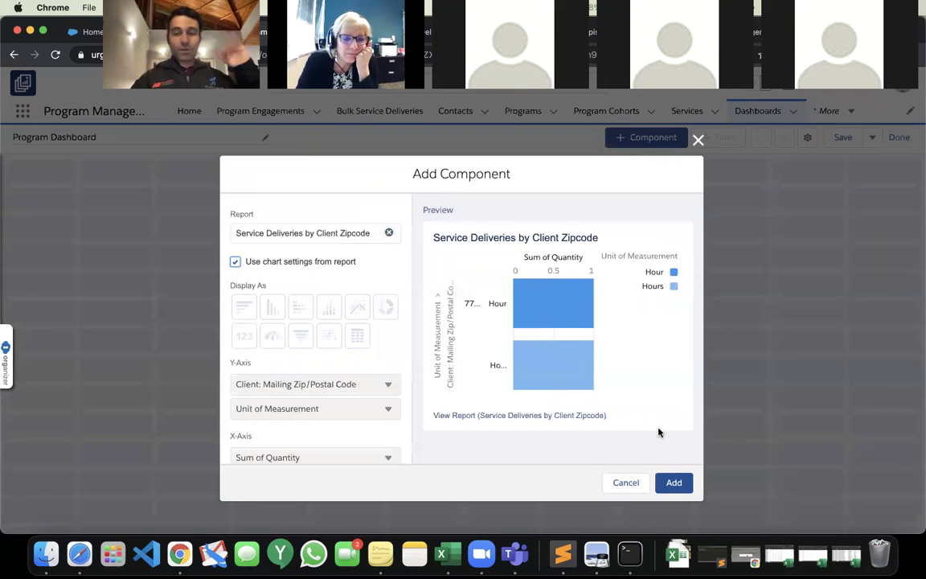
{"action": "left_click", "coordinate": [674, 483]}
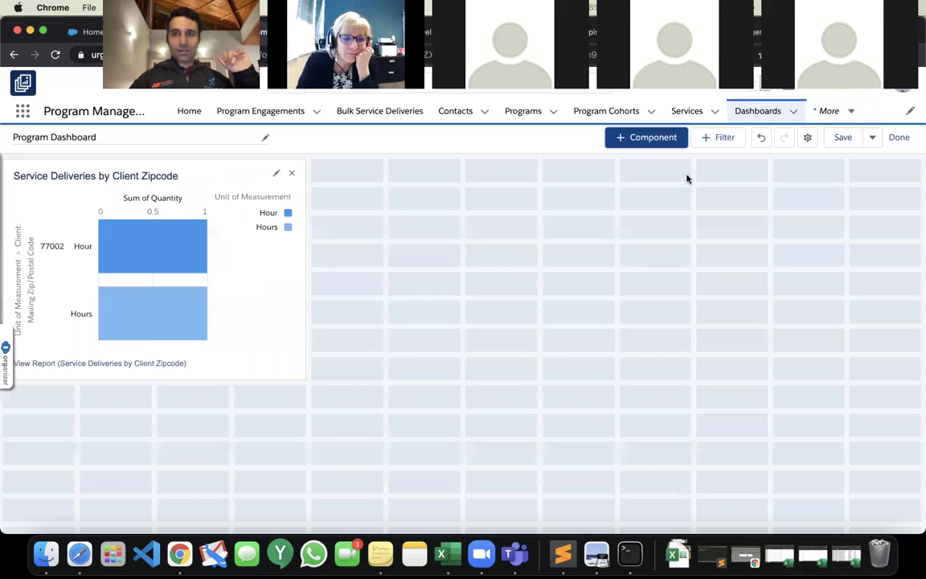
Abandon the Program Name filter setup and remove the zipcode chart from the dashboard.
{"action": "left_click", "coordinate": [718, 139]}
{"action": "type", "text": "Program Nam"}
{"action": "key", "text": "Home"}
{"action": "key", "text": "alt+shift+Right"}
{"action": "key", "text": "BackSpace"}
{"action": "scroll", "coordinate": [294, 312], "scroll_direction": "down", "scroll_amount": 2}
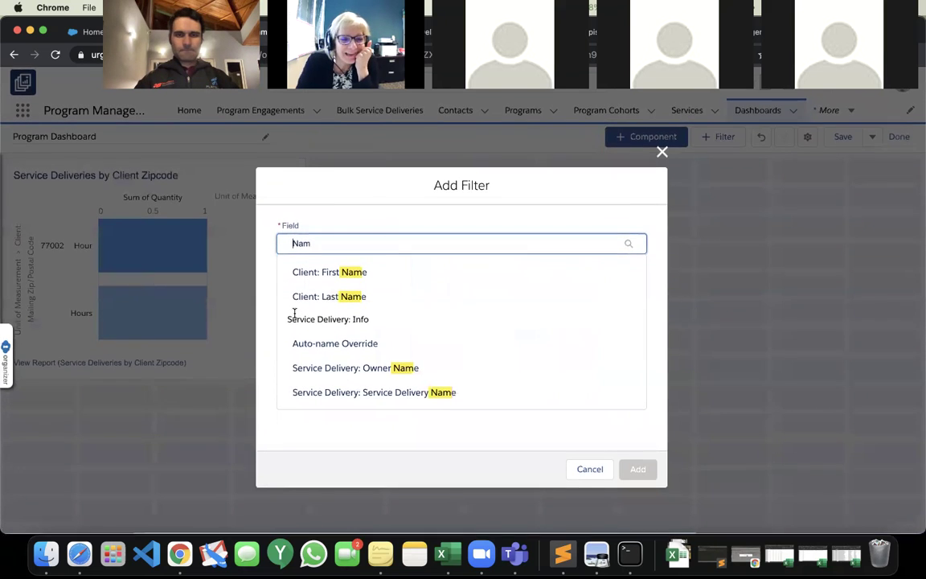
{"action": "scroll", "coordinate": [294, 311], "scroll_direction": "up", "scroll_amount": 2}
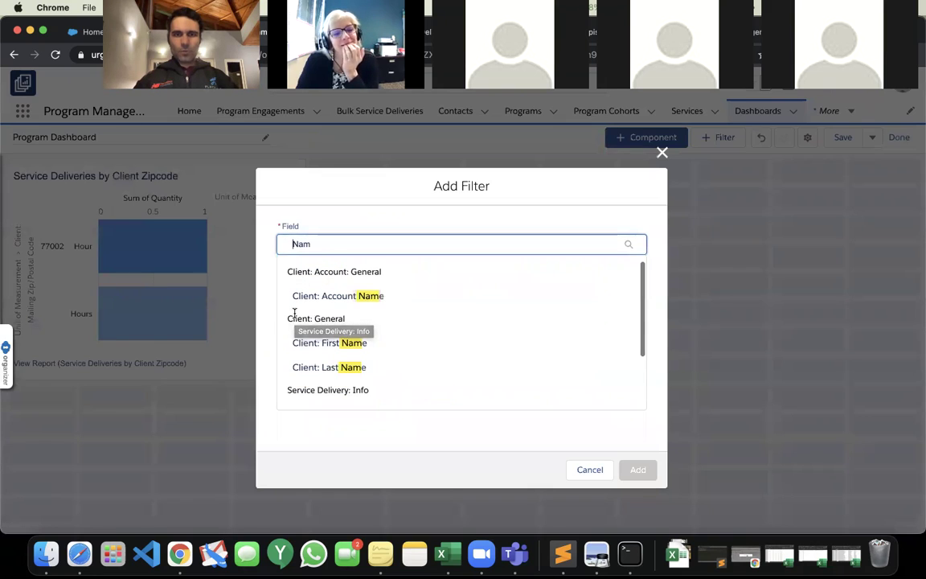
{"action": "left_click", "coordinate": [662, 152]}
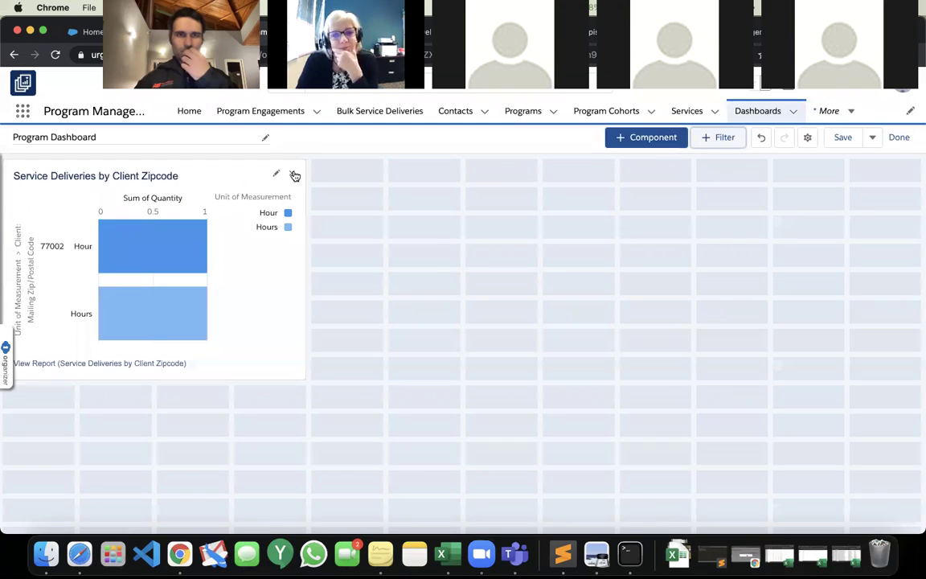
{"action": "left_click", "coordinate": [292, 175]}
Add the All Active Program Engagements chart to the dashboard.
{"action": "left_click", "coordinate": [659, 136]}
{"action": "left_click", "coordinate": [416, 229]}
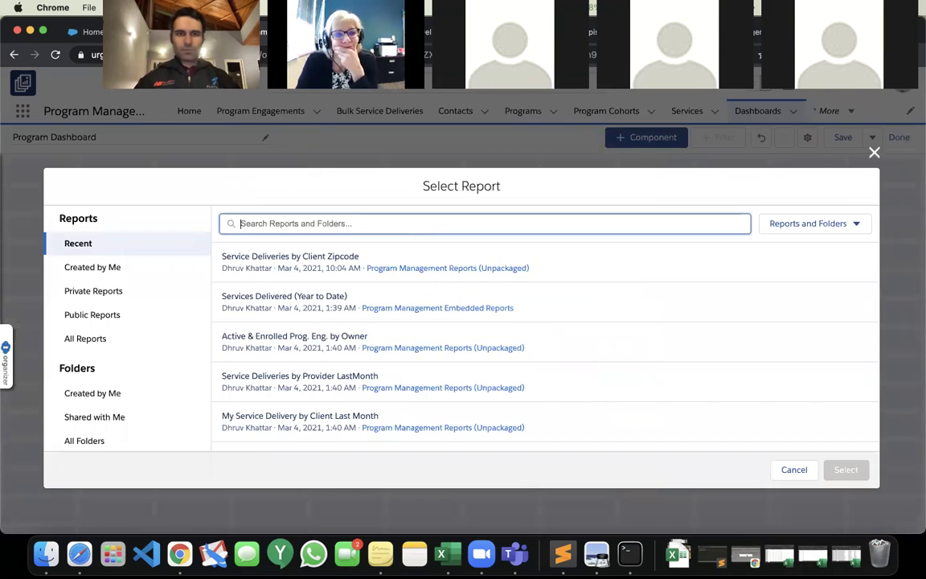
{"action": "type", "text": "Program"}
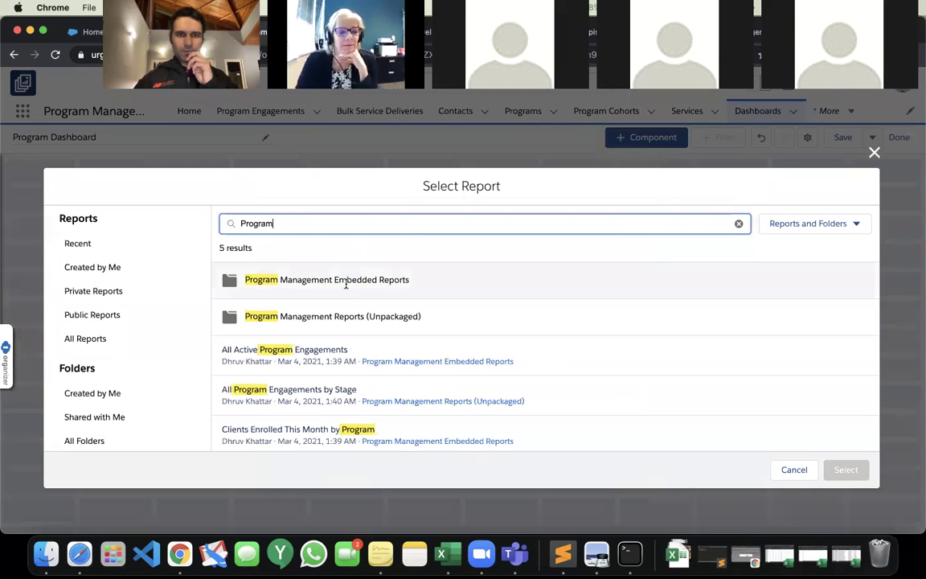
{"action": "left_click", "coordinate": [466, 351]}
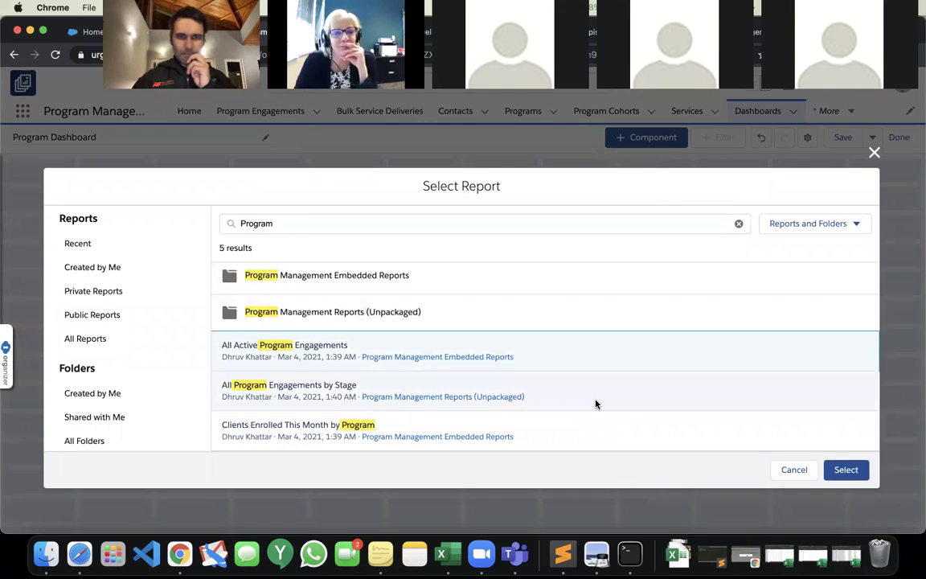
{"action": "left_click", "coordinate": [832, 468]}
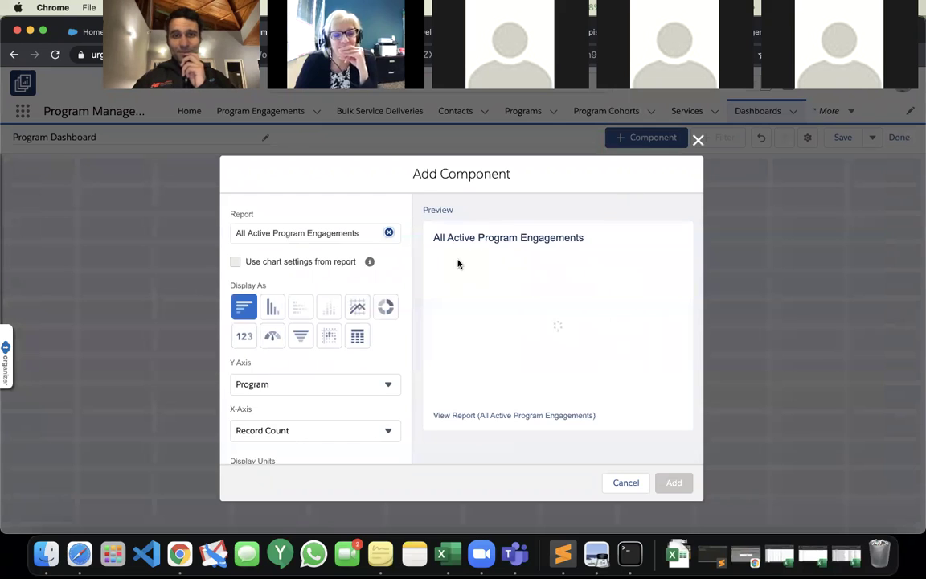
{"action": "left_click", "coordinate": [675, 482]}
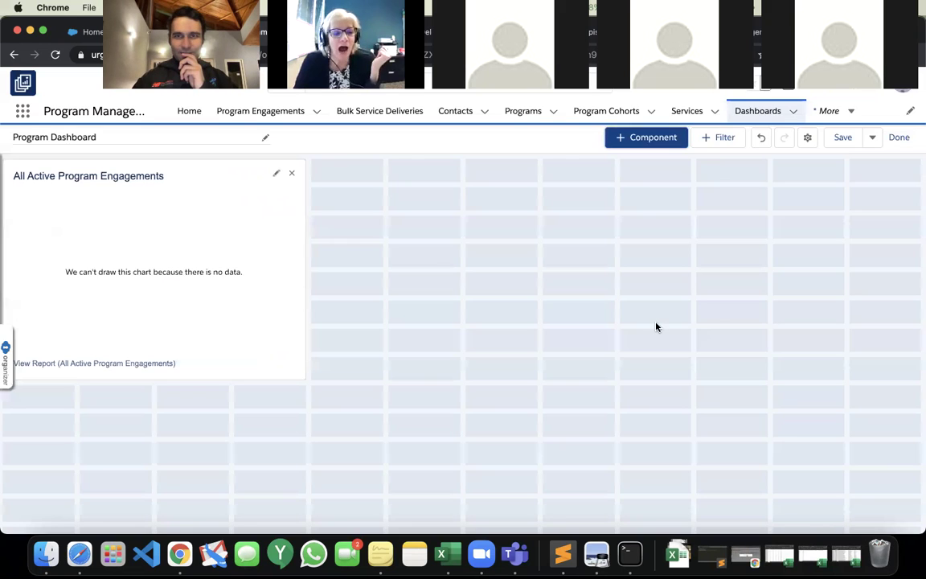
Add the All Program Engagements by Stage chart using the report's own chart settings.
{"action": "left_click", "coordinate": [653, 139]}
{"action": "left_click", "coordinate": [362, 221]}
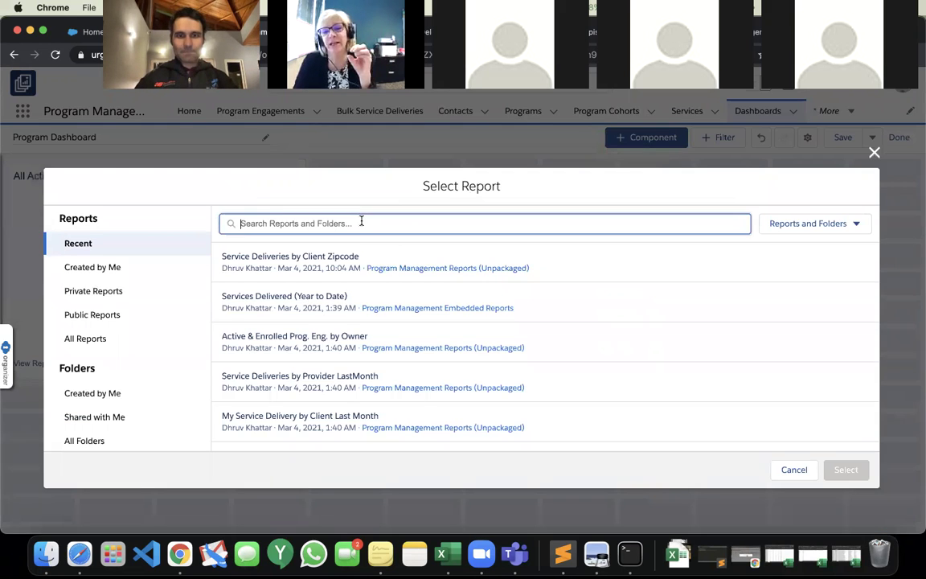
{"action": "type", "text": "Program"}
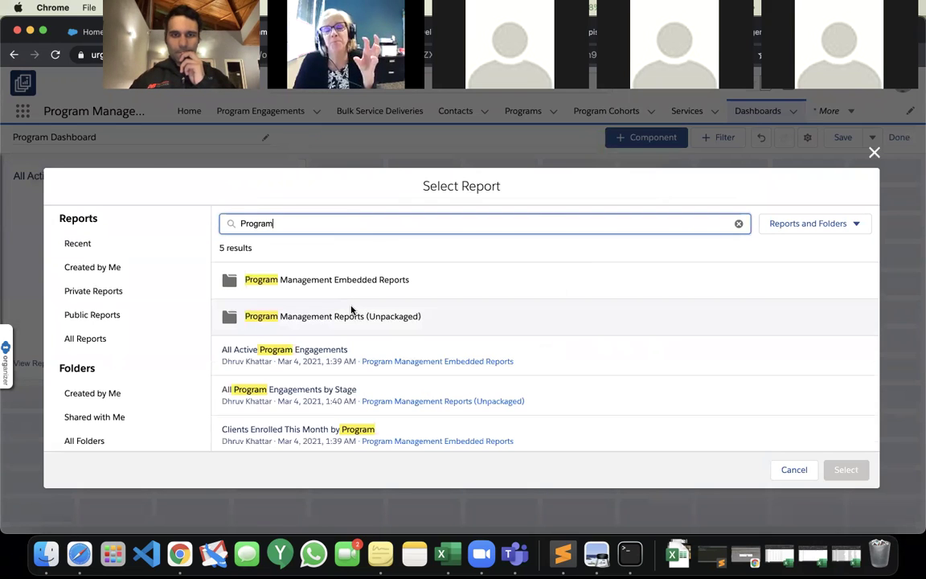
{"action": "left_click", "coordinate": [307, 378]}
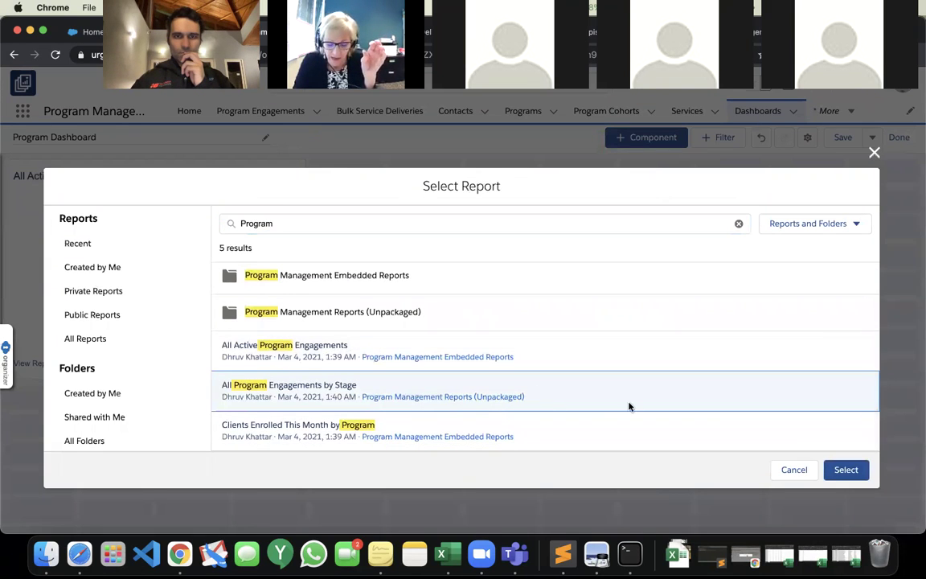
{"action": "left_click", "coordinate": [844, 469]}
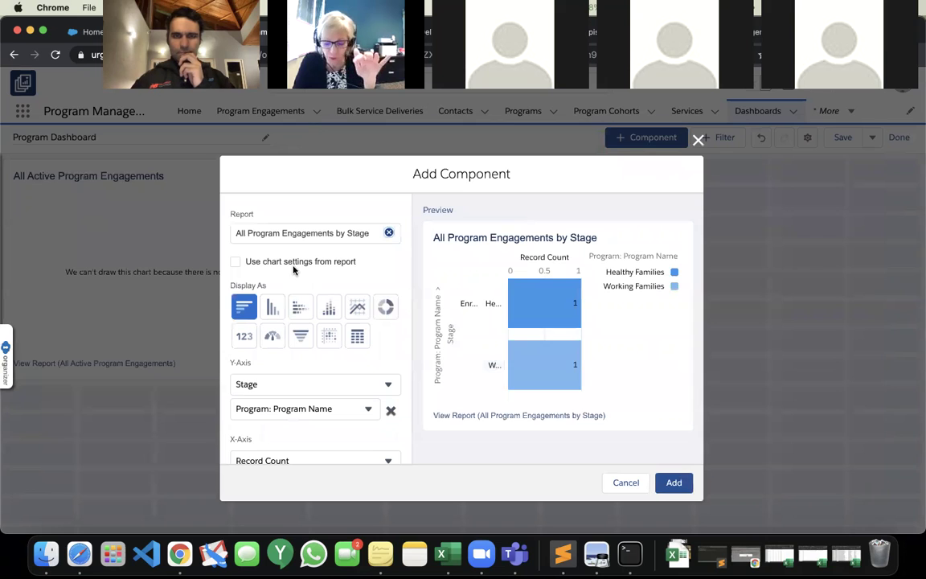
{"action": "left_click", "coordinate": [294, 265]}
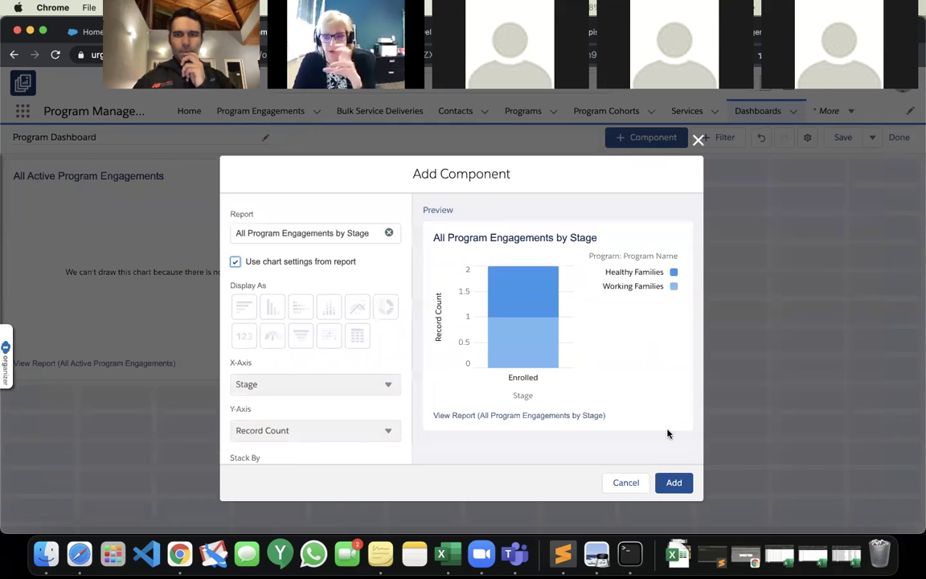
{"action": "left_click", "coordinate": [673, 482]}
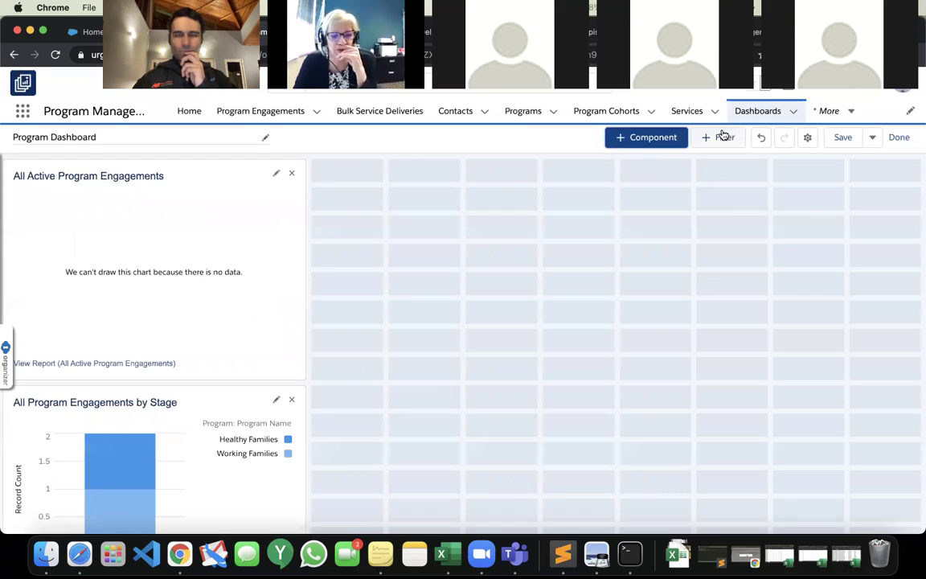
{"action": "left_click", "coordinate": [723, 137]}
Filter the dashboard on Program: Program Name with Working Families as the first value.
{"action": "type", "text": "Program"}
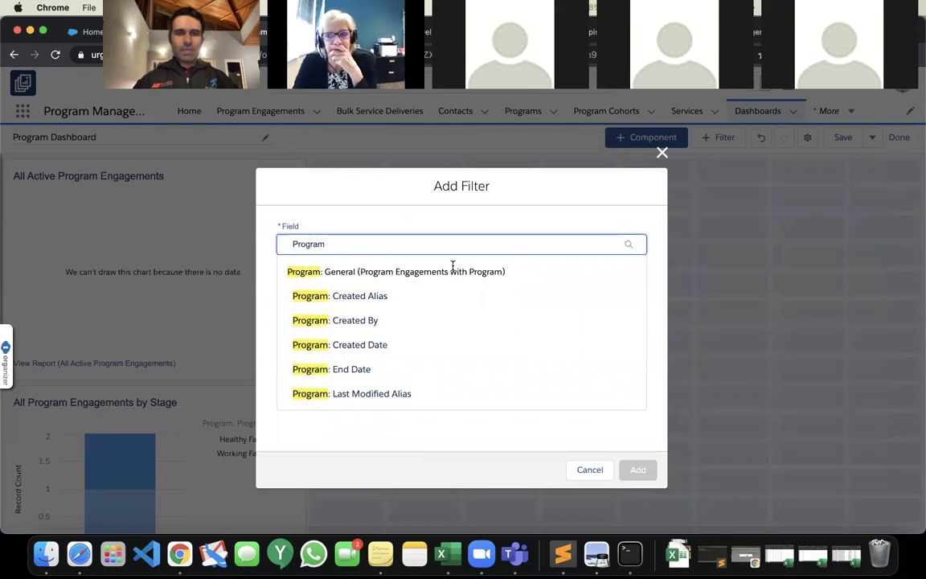
{"action": "scroll", "coordinate": [453, 266], "scroll_direction": "down", "scroll_amount": 4}
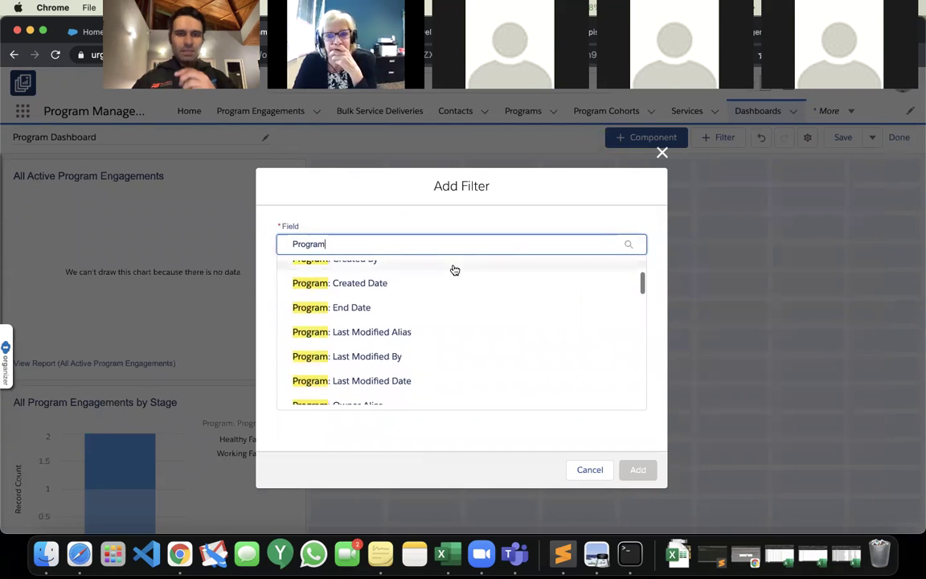
{"action": "left_click", "coordinate": [431, 364]}
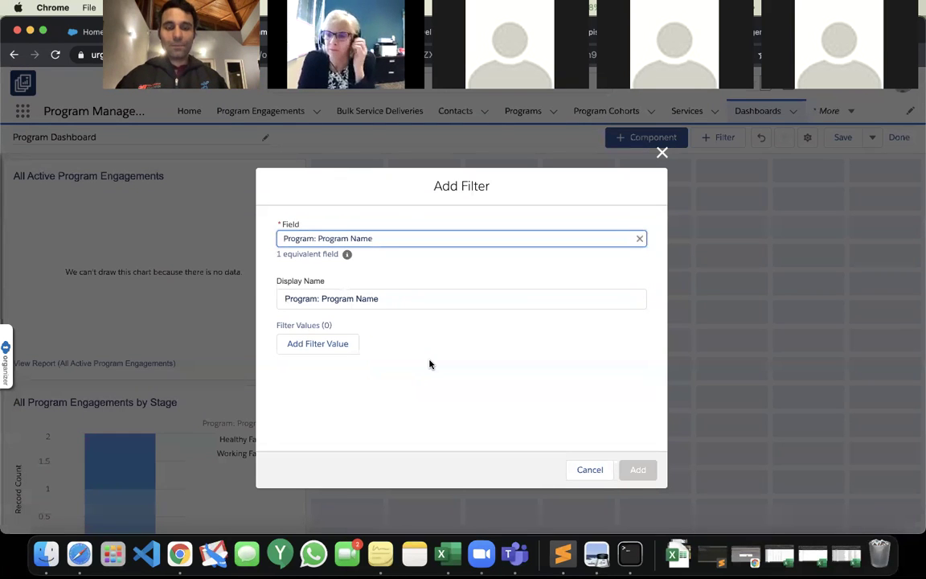
{"action": "left_click", "coordinate": [339, 349]}
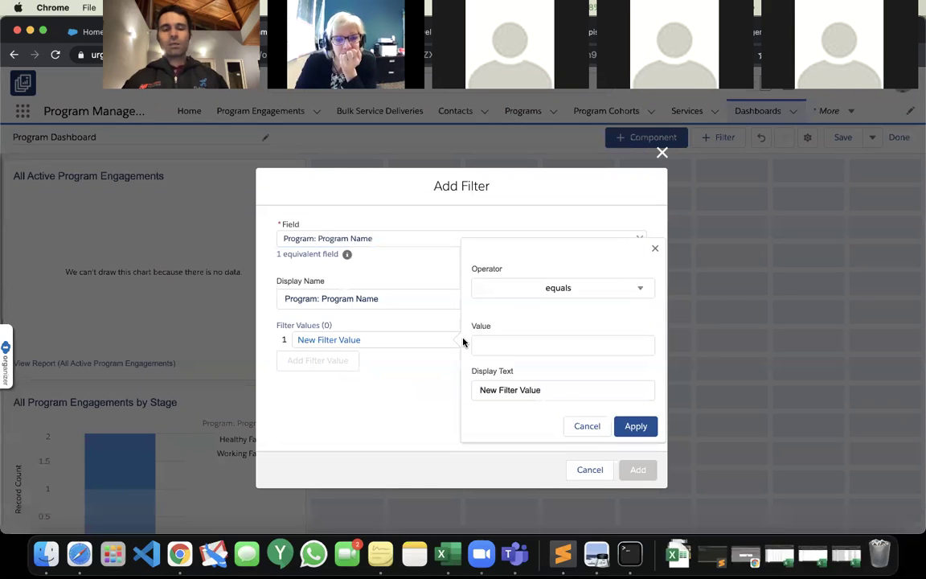
{"action": "left_click", "coordinate": [509, 340]}
{"action": "type", "text": "Working"}
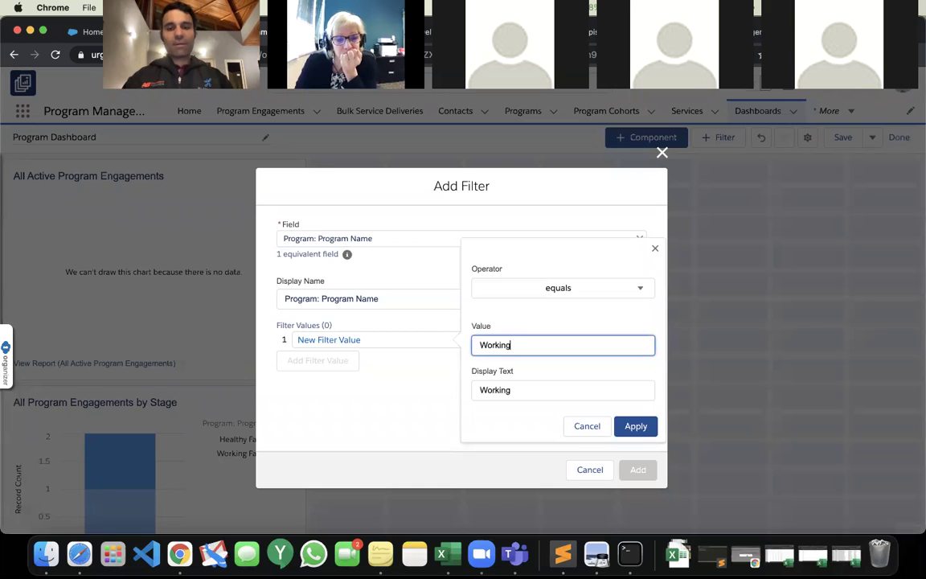
{"action": "type", "text": " Families"}
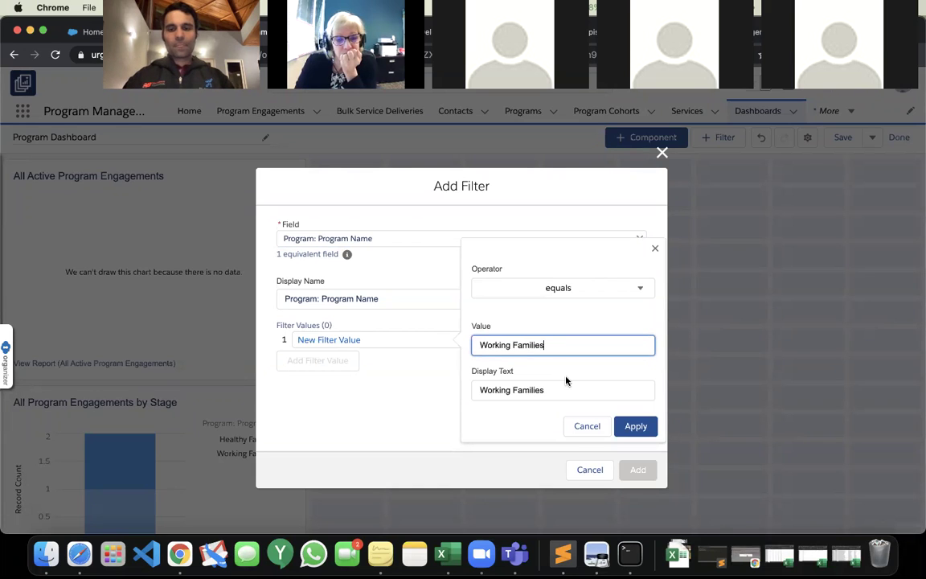
{"action": "left_click", "coordinate": [635, 425]}
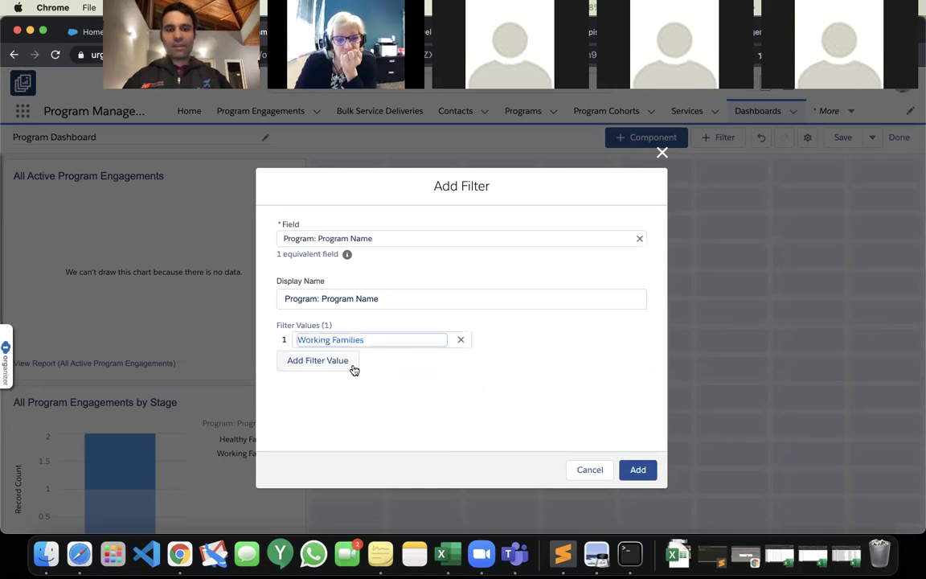
Add Healthy Families as the second filter value and add the filter to the dashboard.
{"action": "left_click", "coordinate": [352, 366]}
{"action": "left_click", "coordinate": [496, 359]}
{"action": "type", "text": "Healthy"}
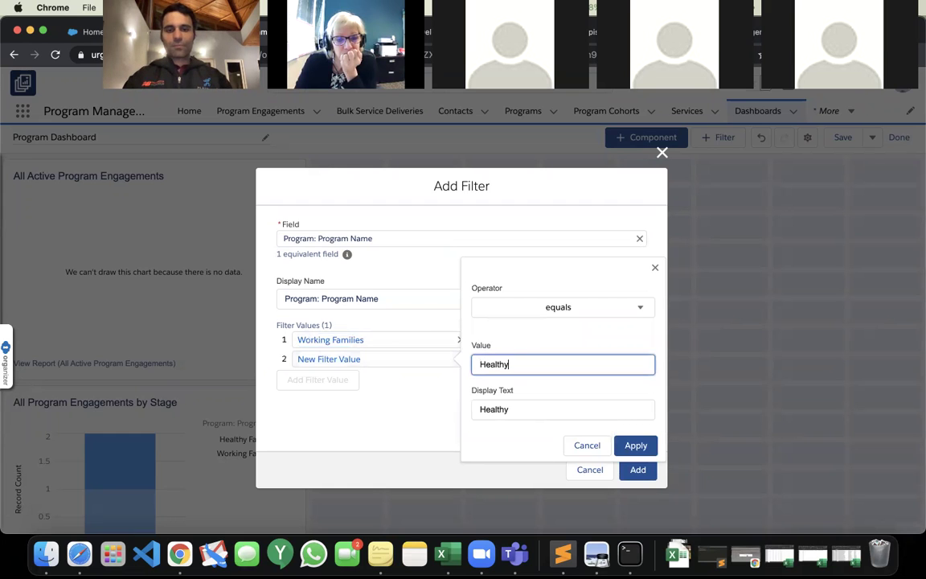
{"action": "type", "text": " Families"}
{"action": "left_click", "coordinate": [631, 444]}
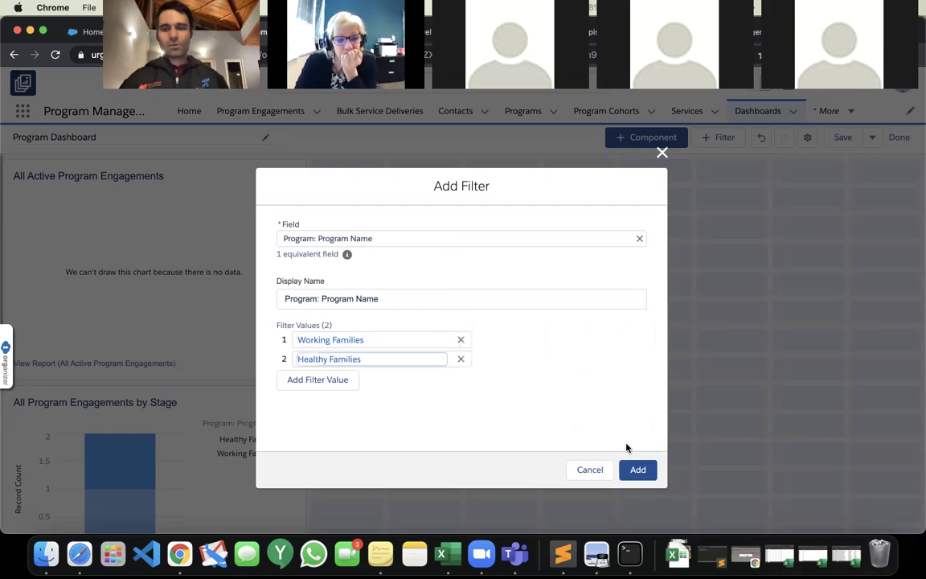
{"action": "left_click", "coordinate": [636, 470]}
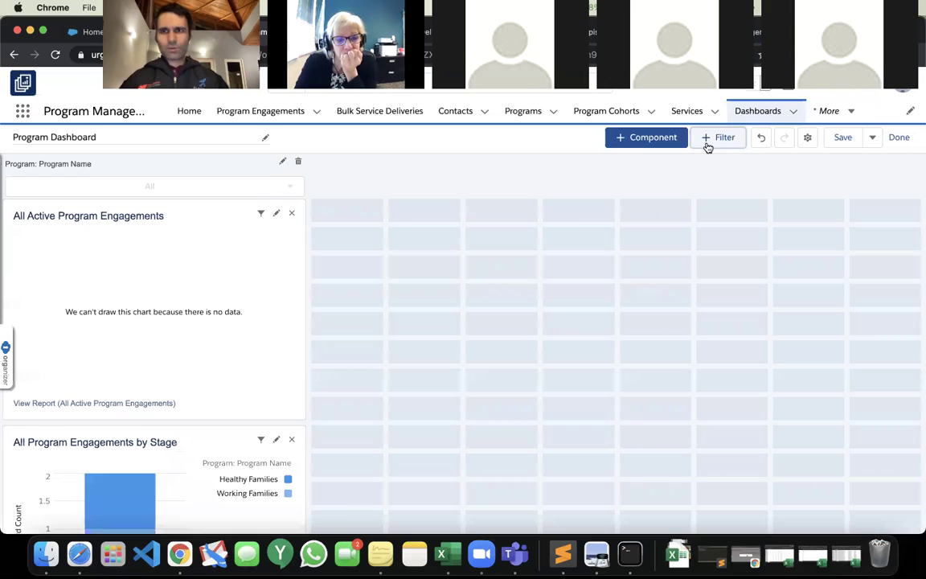
Save the dashboard, finish editing, and filter it to Working Families.
{"action": "left_click", "coordinate": [842, 138]}
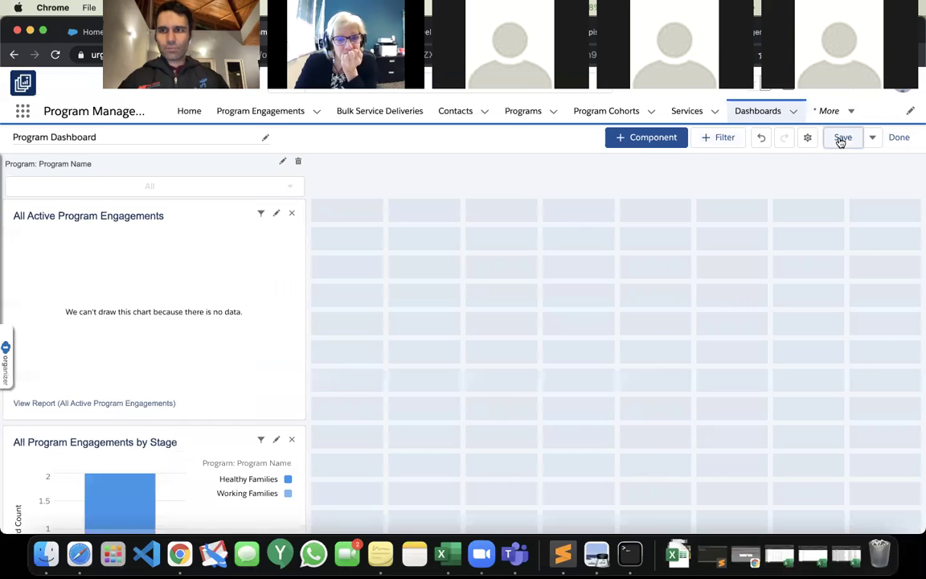
{"action": "left_click", "coordinate": [898, 138]}
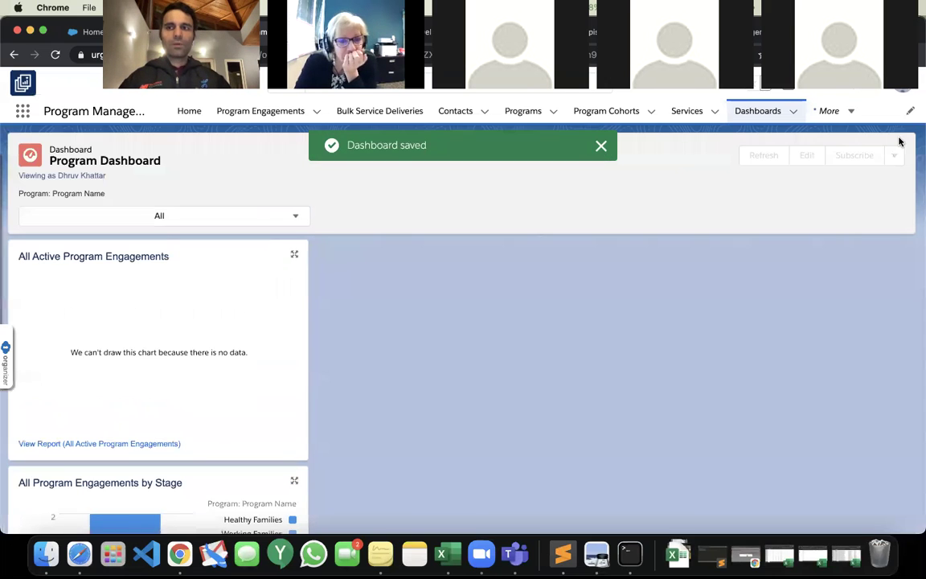
{"action": "left_click", "coordinate": [249, 220]}
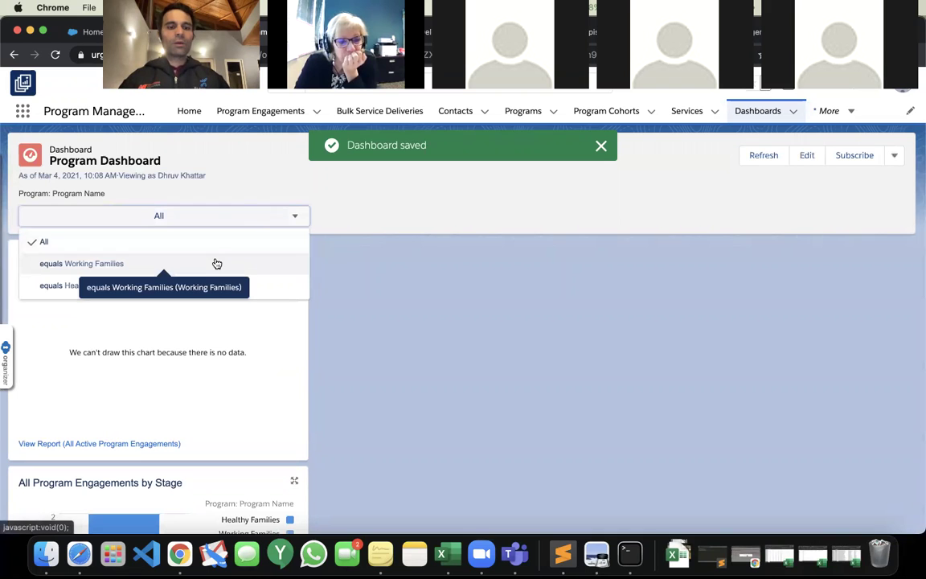
{"action": "left_click", "coordinate": [217, 263]}
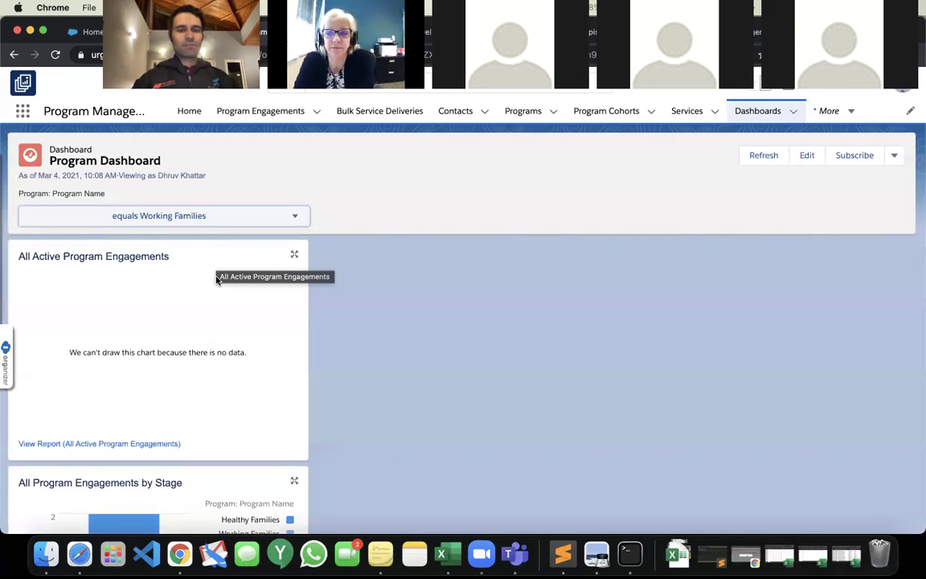
{"action": "scroll", "coordinate": [217, 266], "scroll_direction": "down", "scroll_amount": 3}
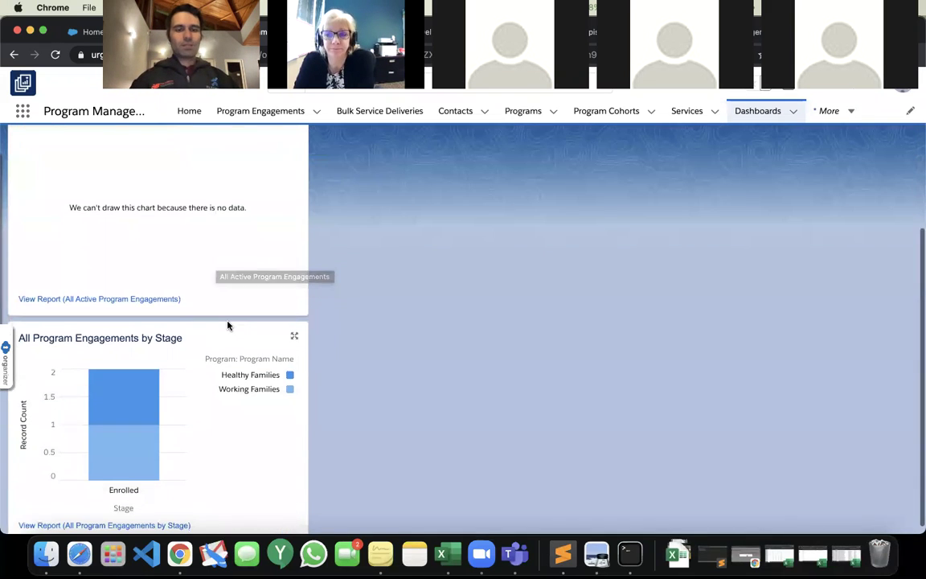
{"action": "left_click", "coordinate": [262, 393]}
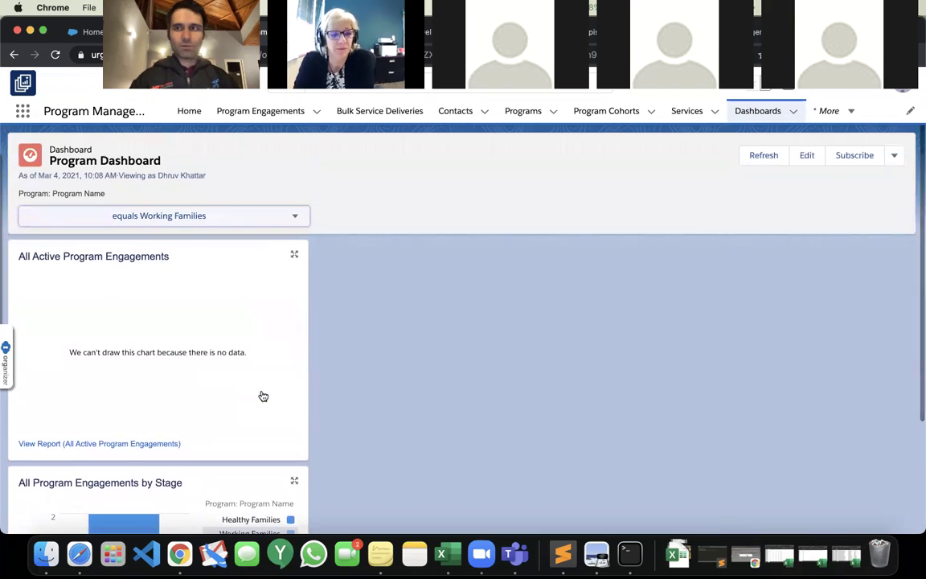
Reset the Program Name filter to All, reapply Working Families, and refresh the data.
{"action": "left_click", "coordinate": [239, 215]}
{"action": "left_click", "coordinate": [221, 241]}
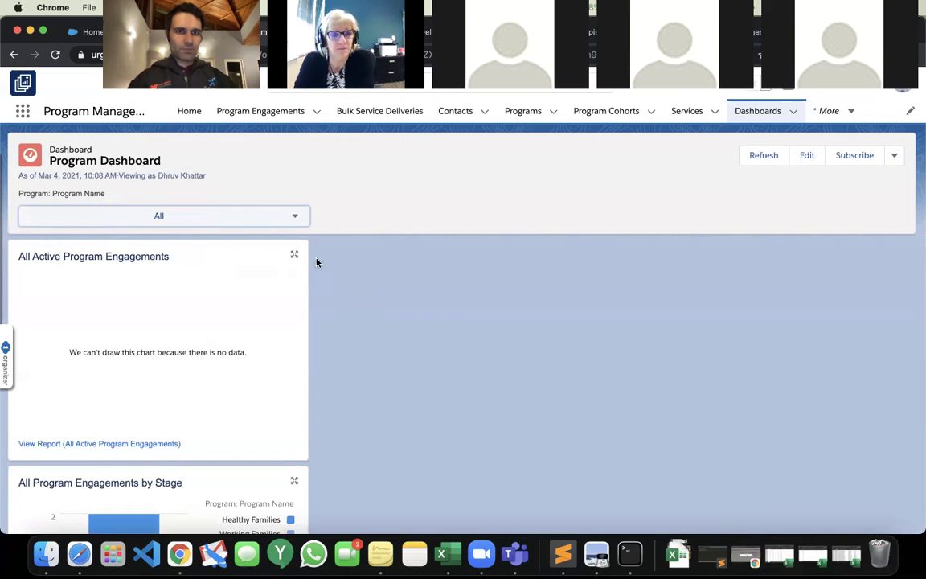
{"action": "left_click", "coordinate": [286, 221]}
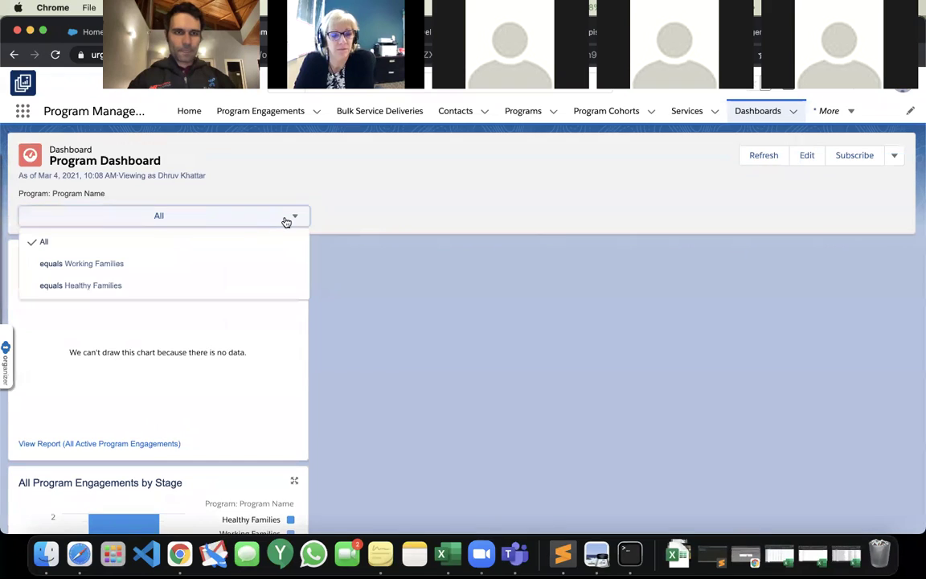
{"action": "left_click", "coordinate": [253, 262]}
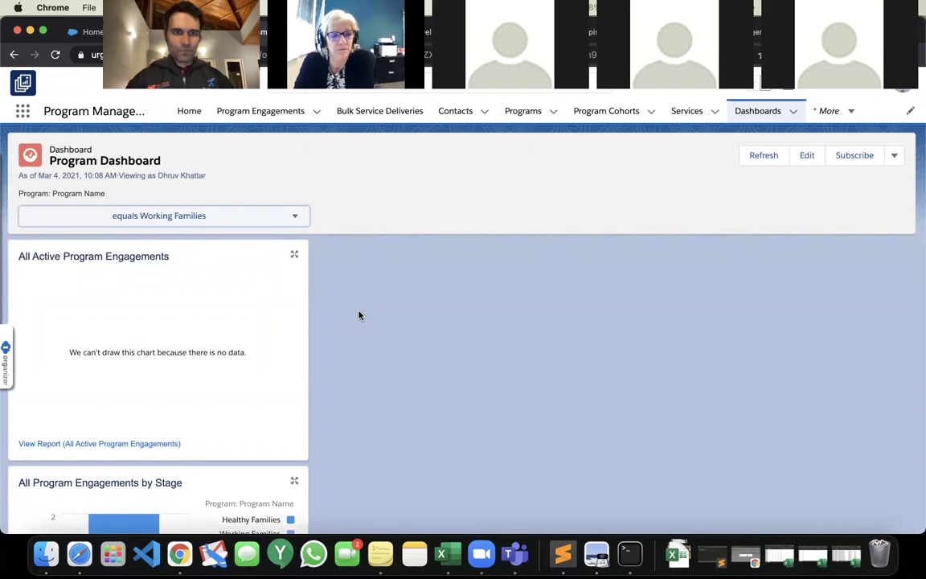
{"action": "scroll", "coordinate": [360, 315], "scroll_direction": "down", "scroll_amount": 3}
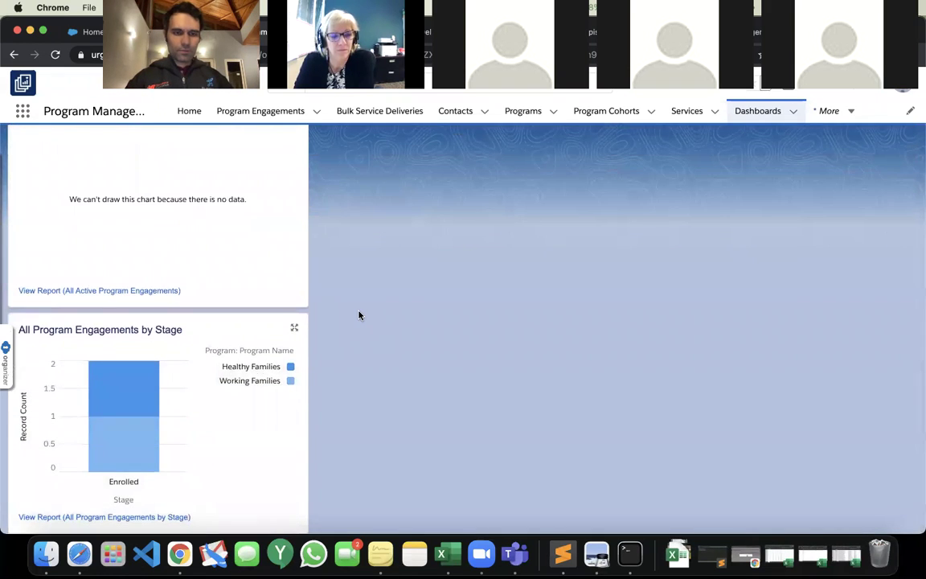
{"action": "scroll", "coordinate": [359, 315], "scroll_direction": "up", "scroll_amount": 3}
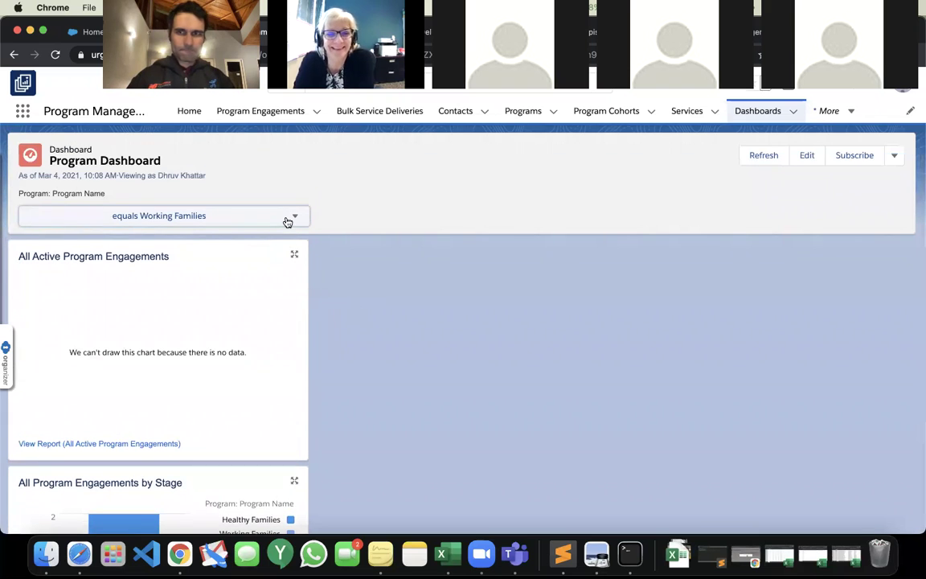
{"action": "left_click", "coordinate": [755, 161]}
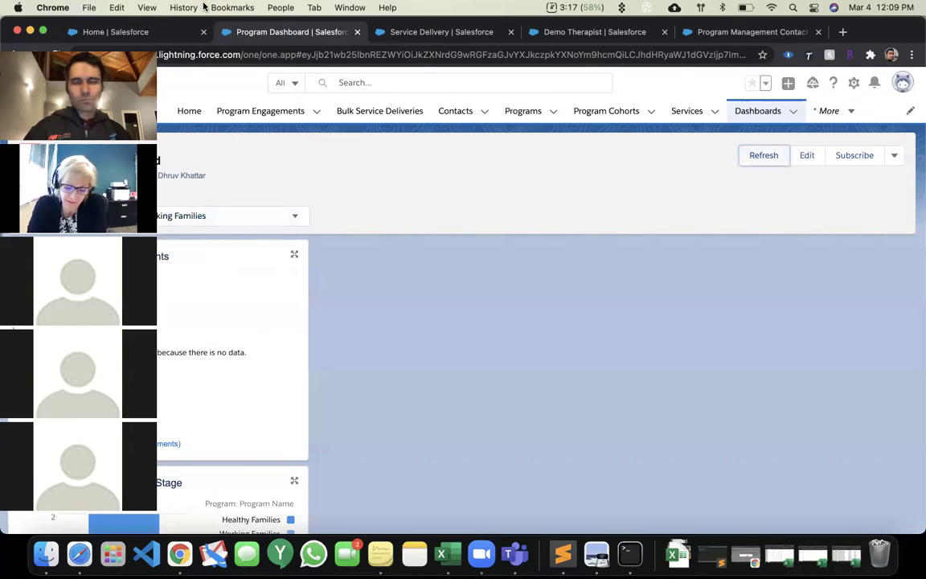
Filter the dashboard to Healthy Families and open the All Program Engagements by Stage report.
{"action": "left_click", "coordinate": [235, 211]}
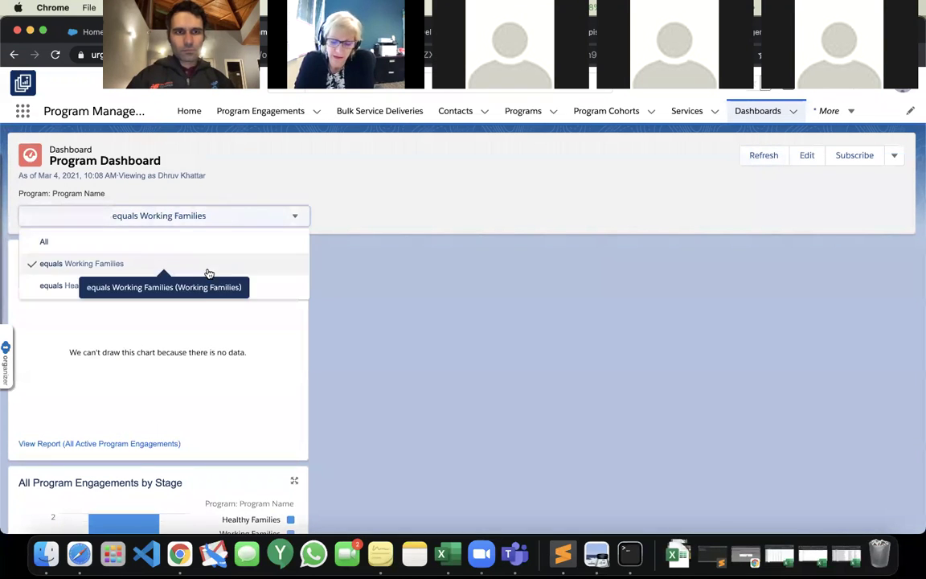
{"action": "left_click", "coordinate": [201, 286]}
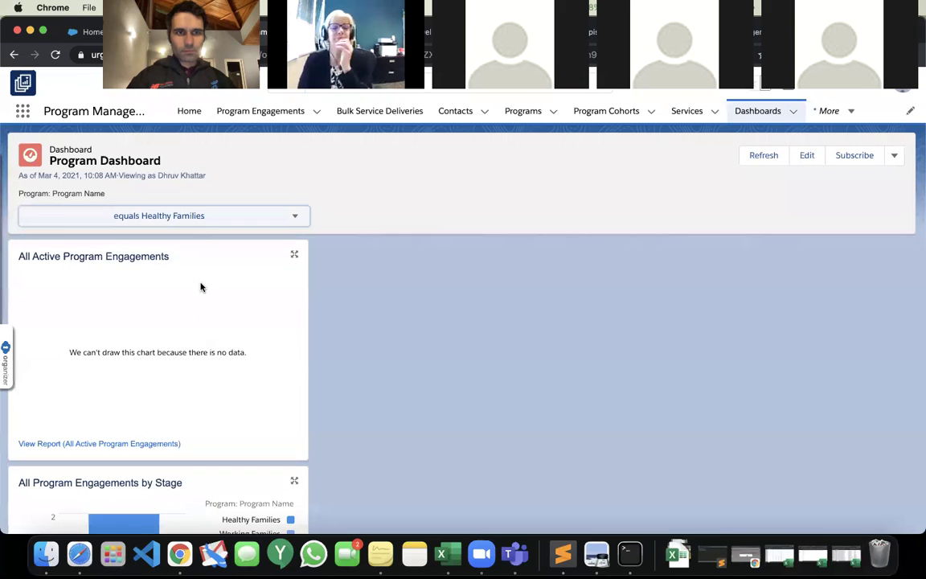
{"action": "scroll", "coordinate": [435, 354], "scroll_direction": "down", "scroll_amount": 3}
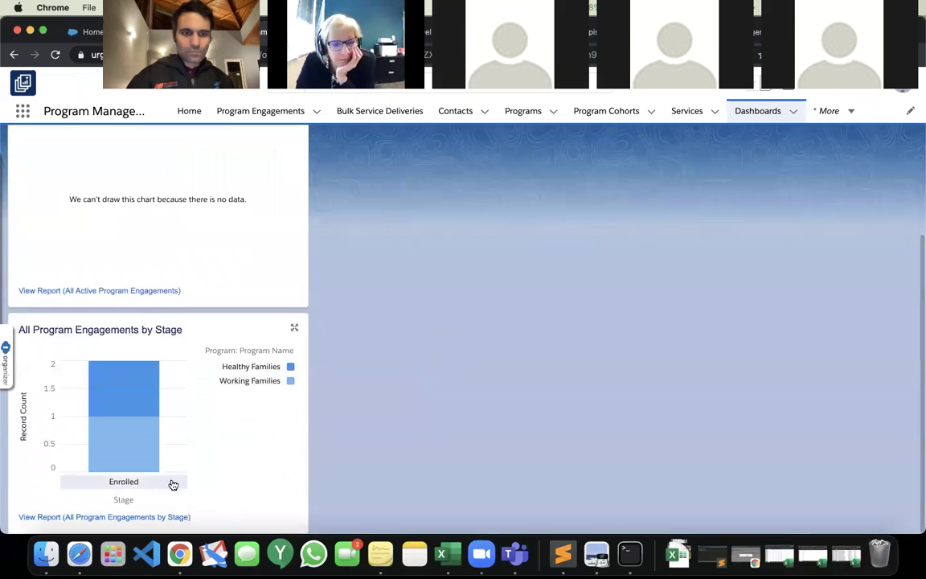
{"action": "left_click", "coordinate": [142, 518]}
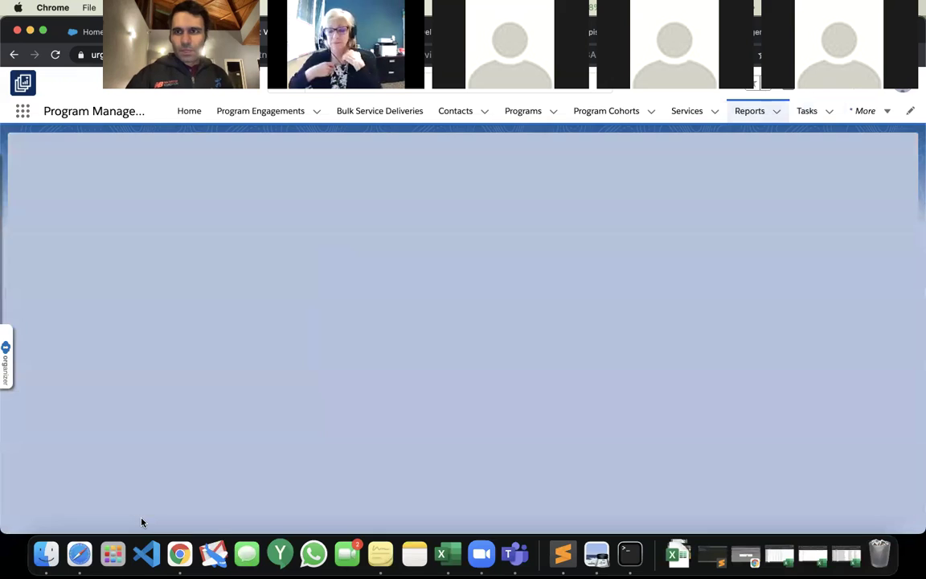
Check the stage report's applied filters, then return to the Program Dashboard.
{"action": "left_click", "coordinate": [806, 154]}
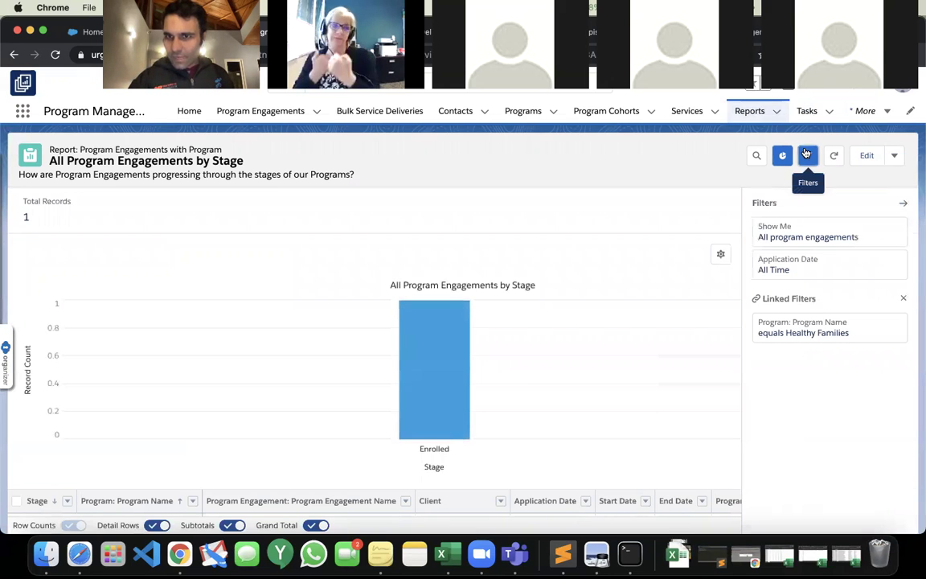
{"action": "left_click", "coordinate": [806, 155]}
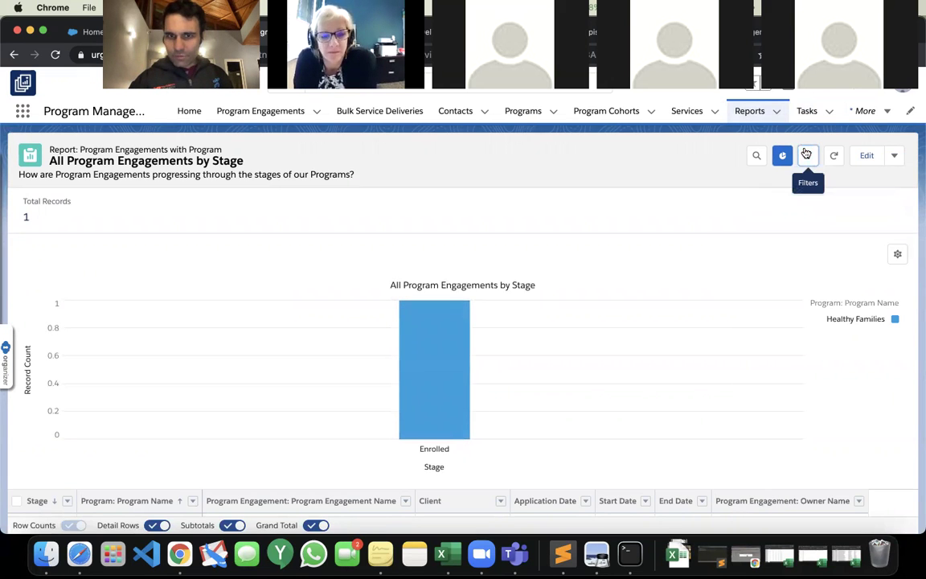
{"action": "left_click", "coordinate": [12, 55]}
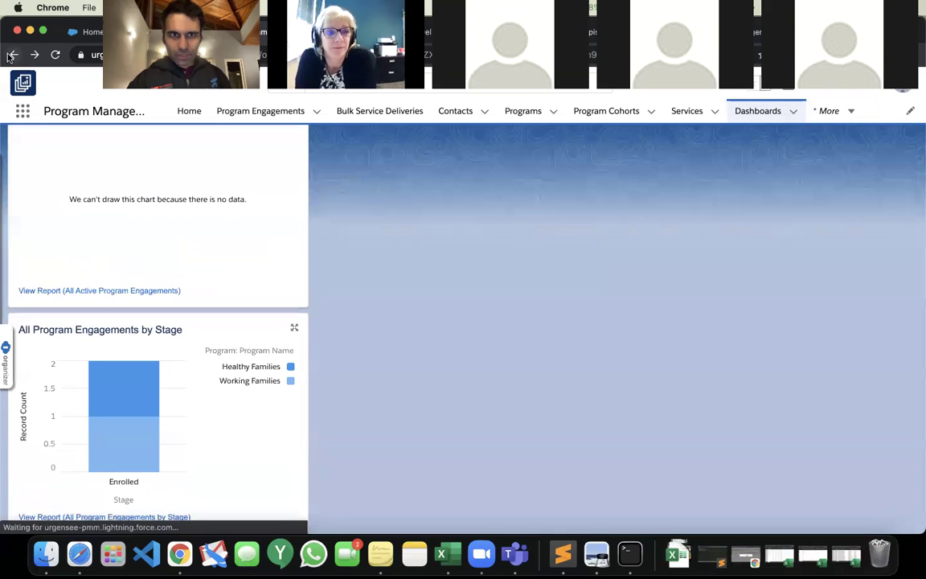
{"action": "scroll", "coordinate": [221, 350], "scroll_direction": "up", "scroll_amount": 3}
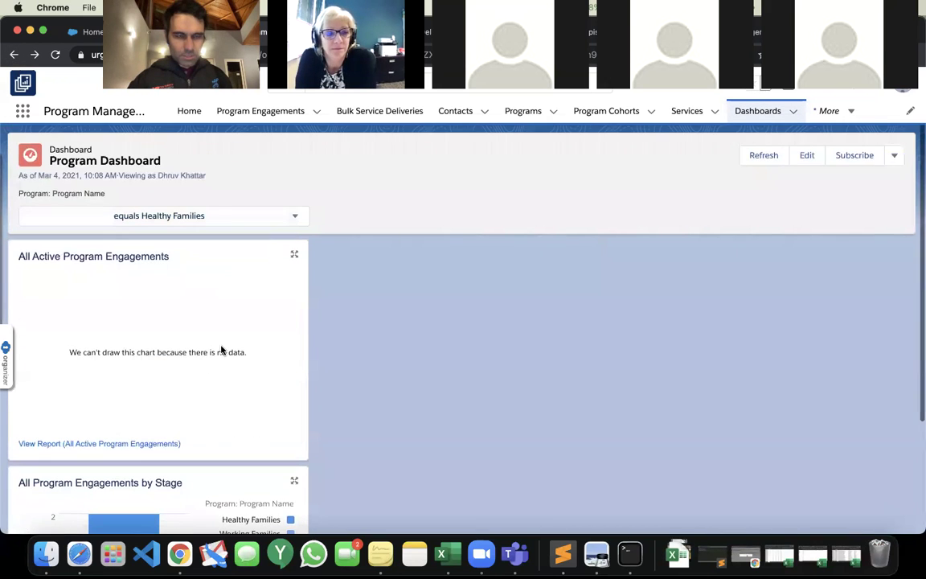
Filter to Working Families, open the stage report, and return to the dashboard.
{"action": "left_click", "coordinate": [219, 217]}
{"action": "left_click", "coordinate": [169, 263]}
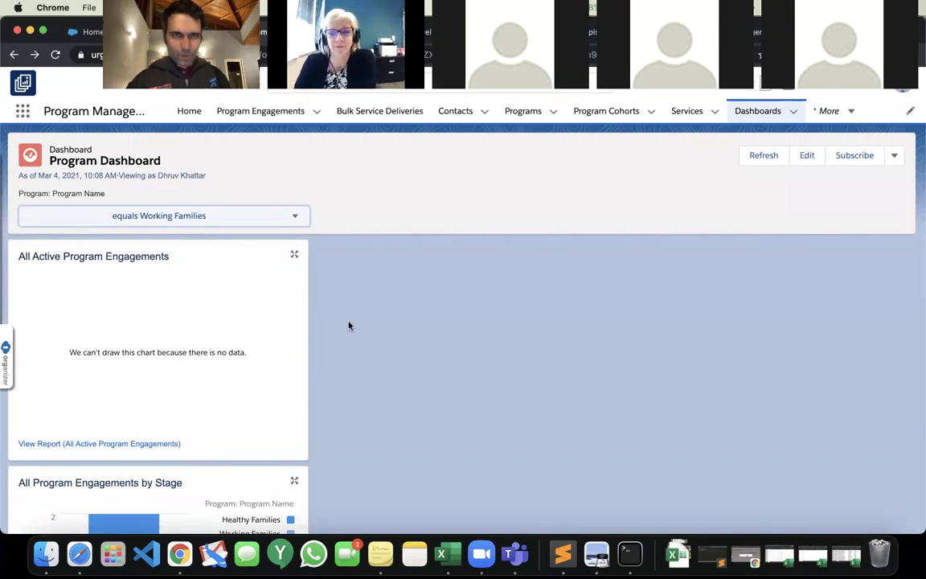
{"action": "scroll", "coordinate": [348, 324], "scroll_direction": "down", "scroll_amount": 3}
{"action": "left_click", "coordinate": [132, 518]}
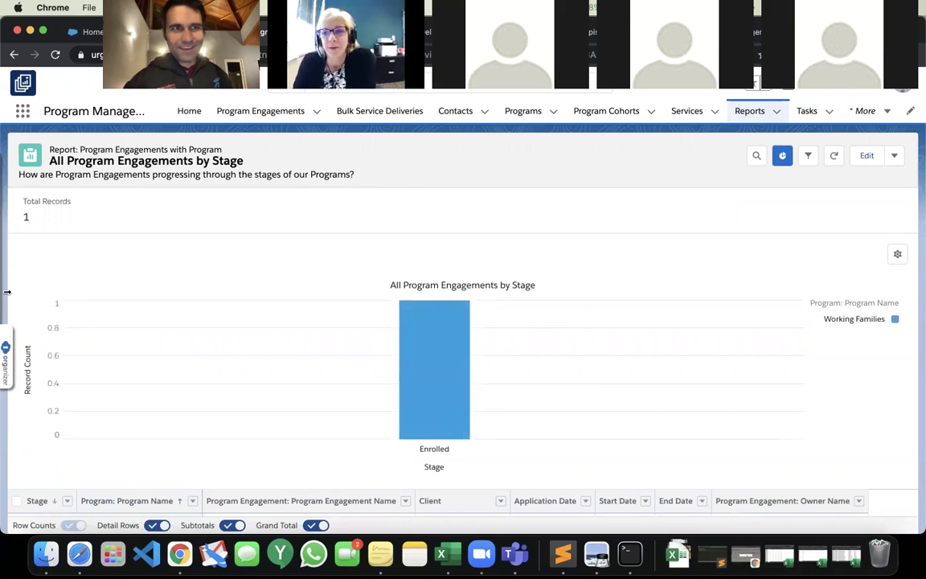
{"action": "left_click", "coordinate": [14, 54]}
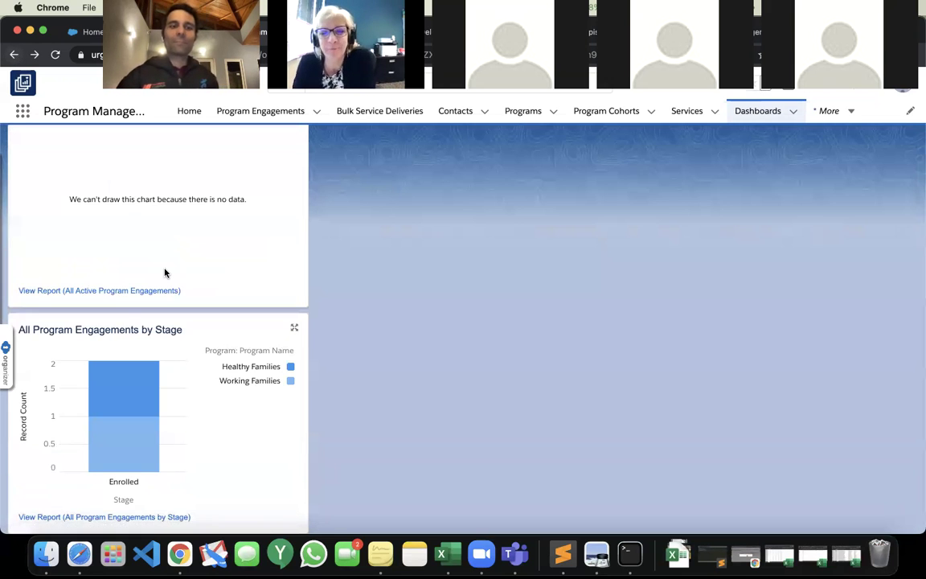